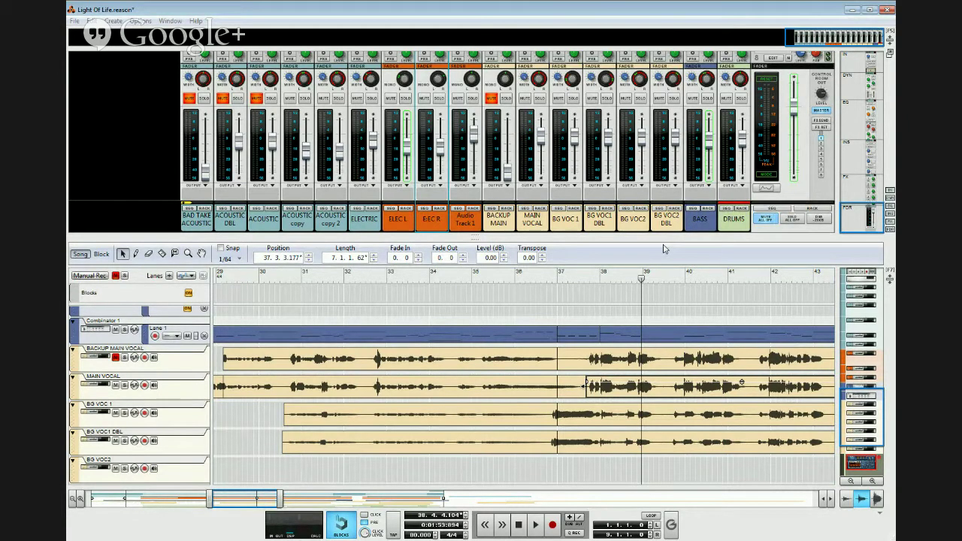
# Step: Play back passages of the song from around bars 31, 33 and 37 to review the vocals
pyautogui.click(279, 278)
pyautogui.press('space')
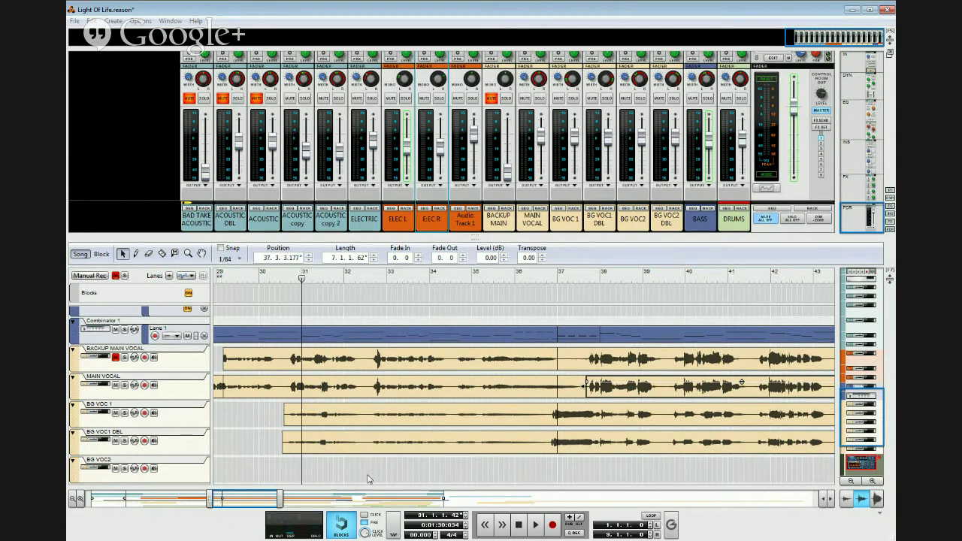
pyautogui.click(407, 278)
pyautogui.press('space')
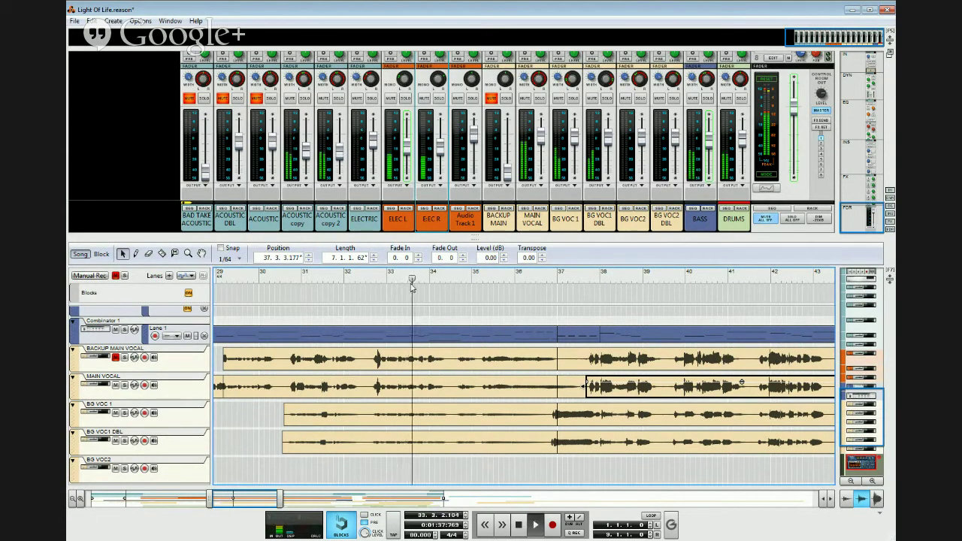
pyautogui.press('space')
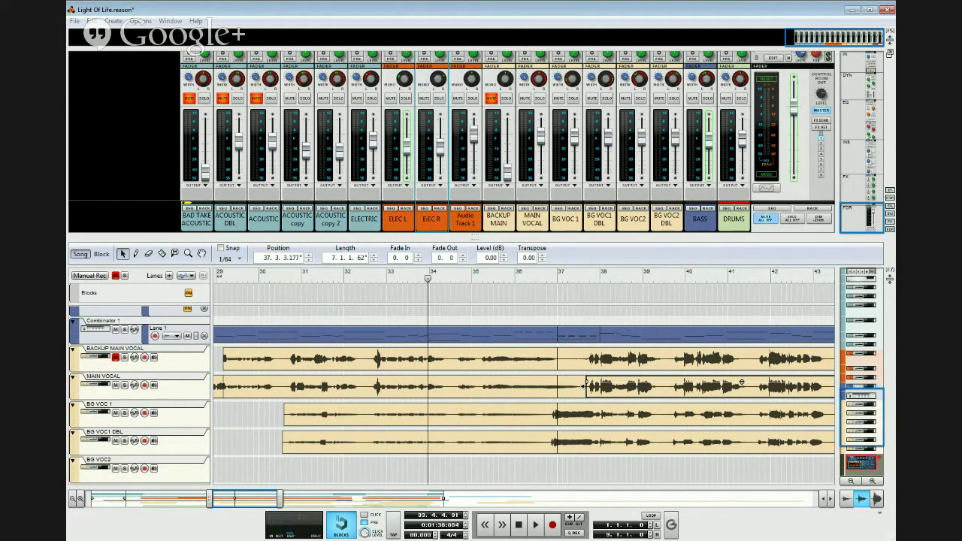
pyautogui.click(570, 278)
pyautogui.press('space')
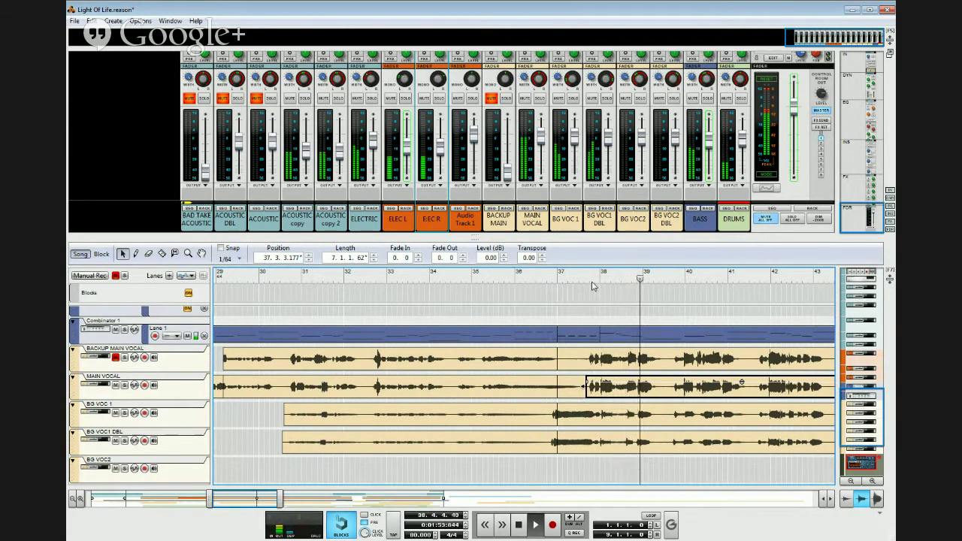
pyautogui.press('space')
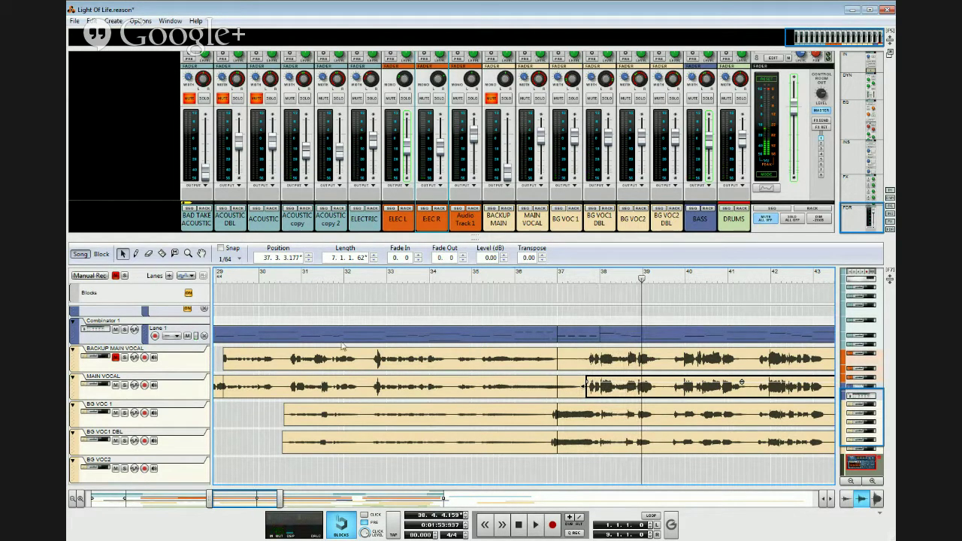
pyautogui.click(282, 278)
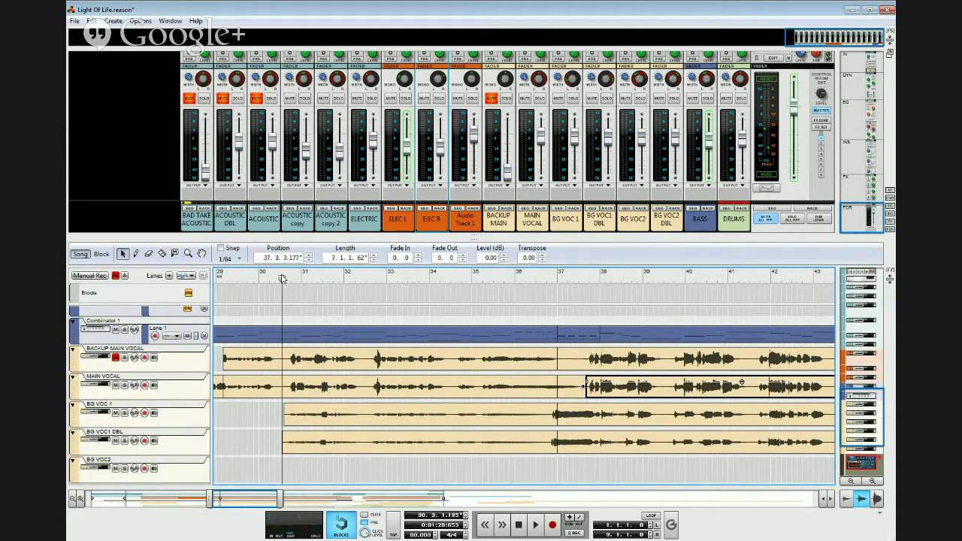
# Step: Trim the short MAIN VOCAL clip at bar 27 to position 27.1.2.173 and length 1.0.2.231, with fade-in 1.137 and fade-out 0.188, and audition it
pyautogui.moveTo(284, 281); pyautogui.dragTo(362, 279)
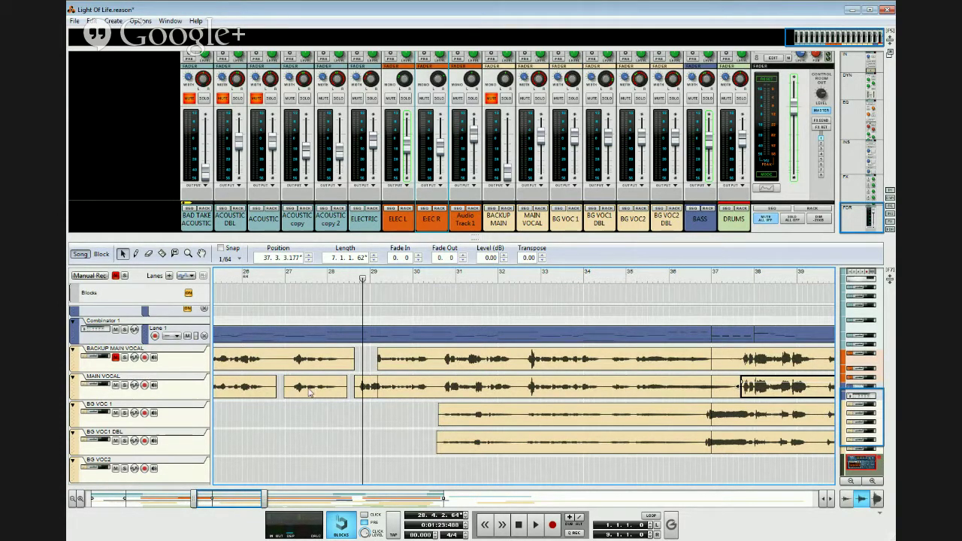
pyautogui.click(332, 392)
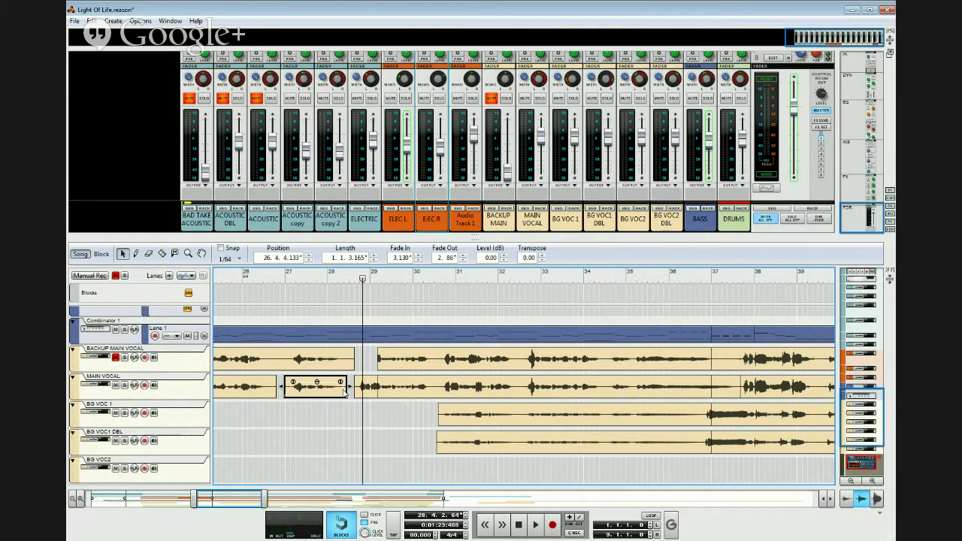
pyautogui.click(288, 280)
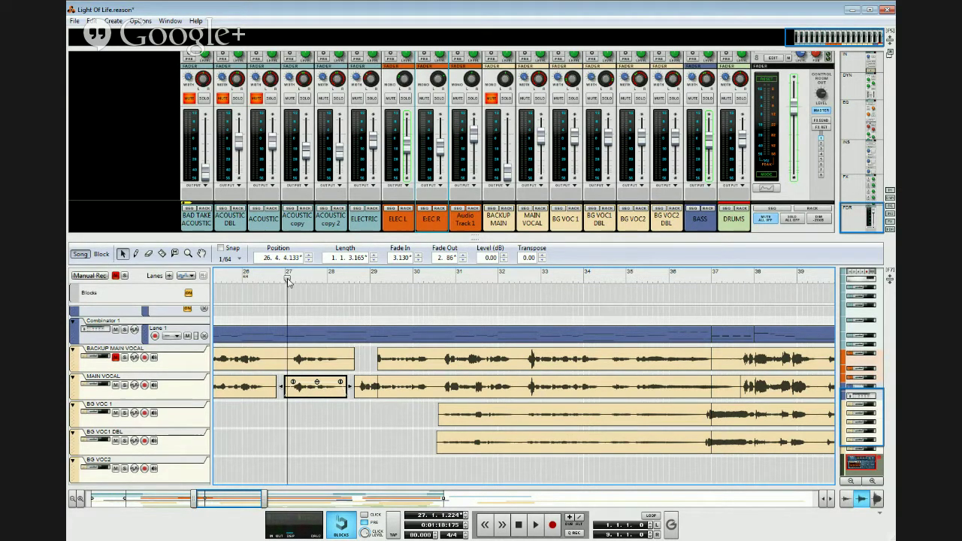
pyautogui.press('space')
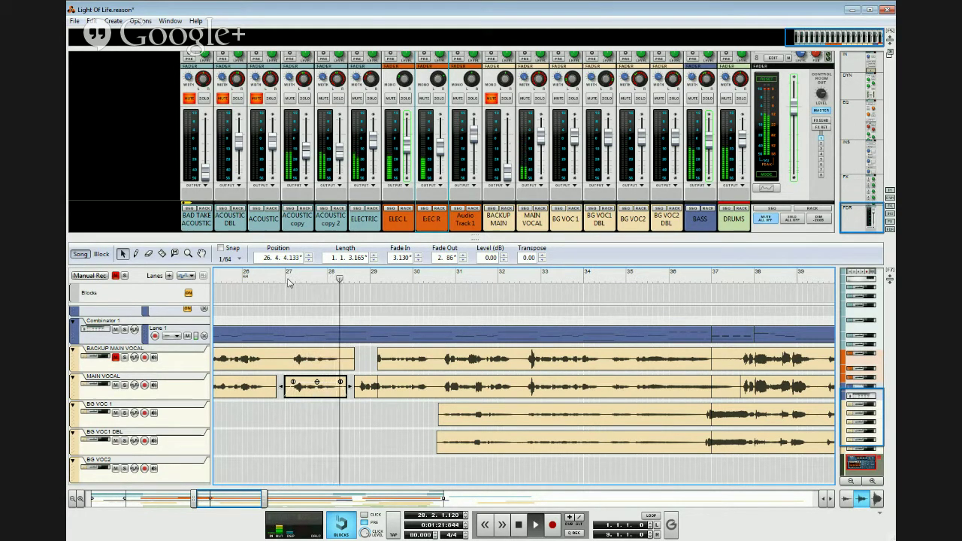
pyautogui.press('space')
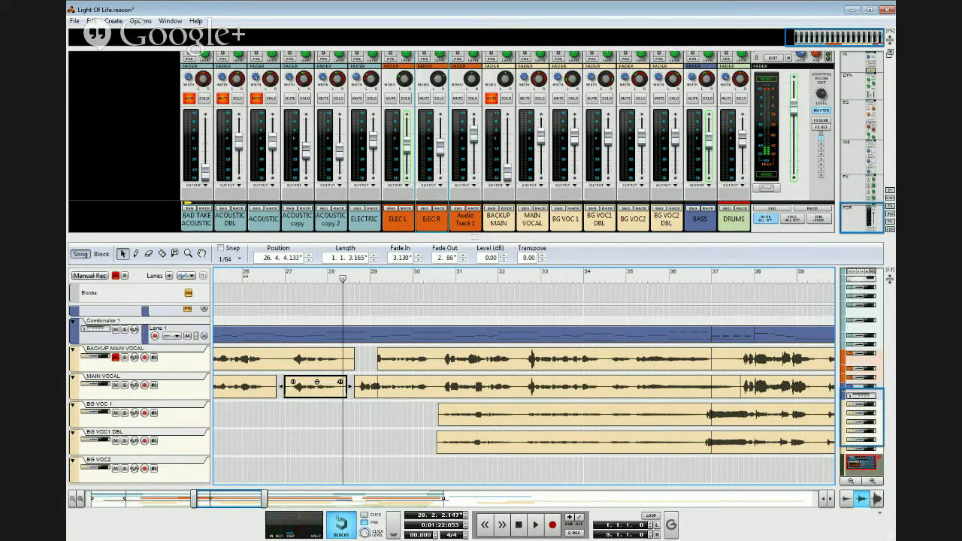
pyautogui.moveTo(340, 382); pyautogui.dragTo(286, 386)
pyautogui.moveTo(290, 382); pyautogui.dragTo(293, 382)
pyautogui.click(289, 277)
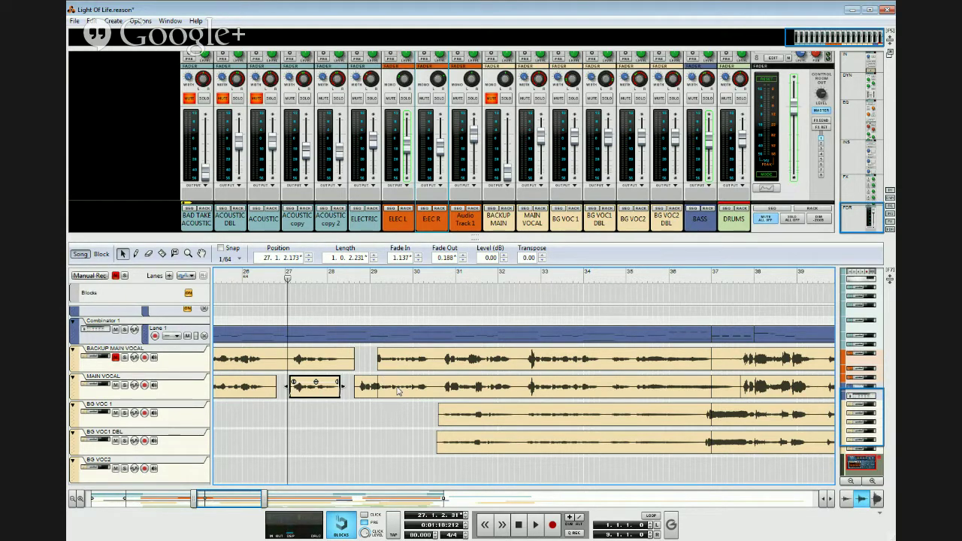
pyautogui.press('space')
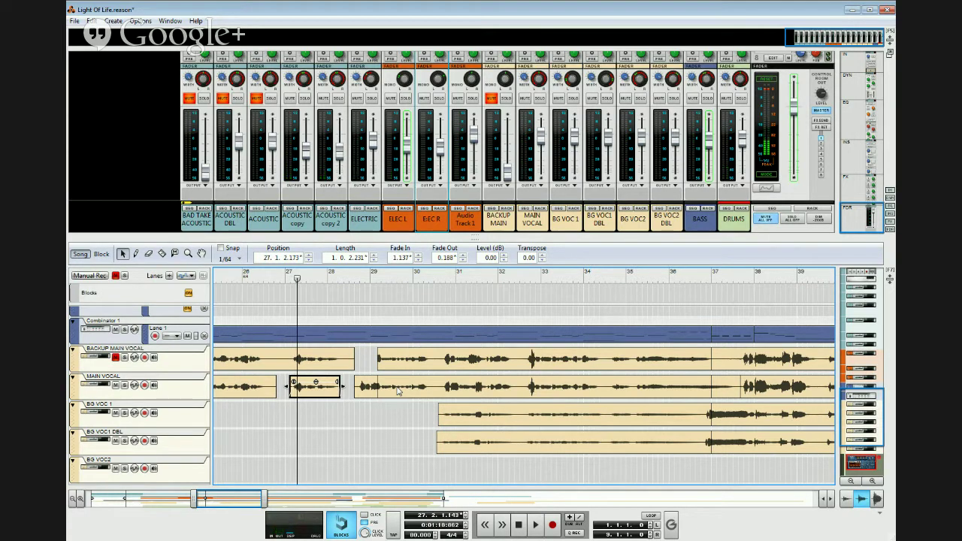
pyautogui.press('space')
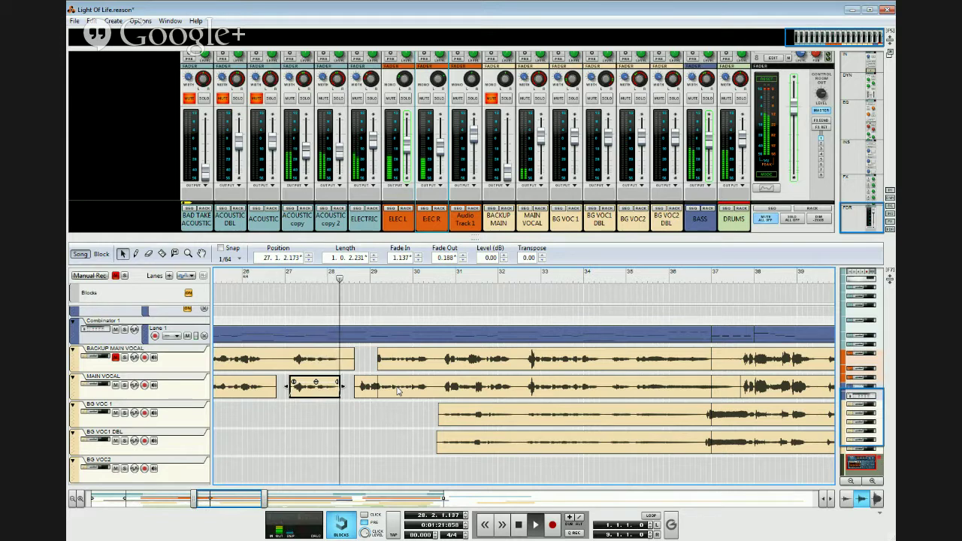
# Step: Trim the start of the short MAIN VOCAL clip before bar 29 to 28.3.3.188, add a 0.236 fade-in, and play it back
pyautogui.hotkey('ctrl', 'x')
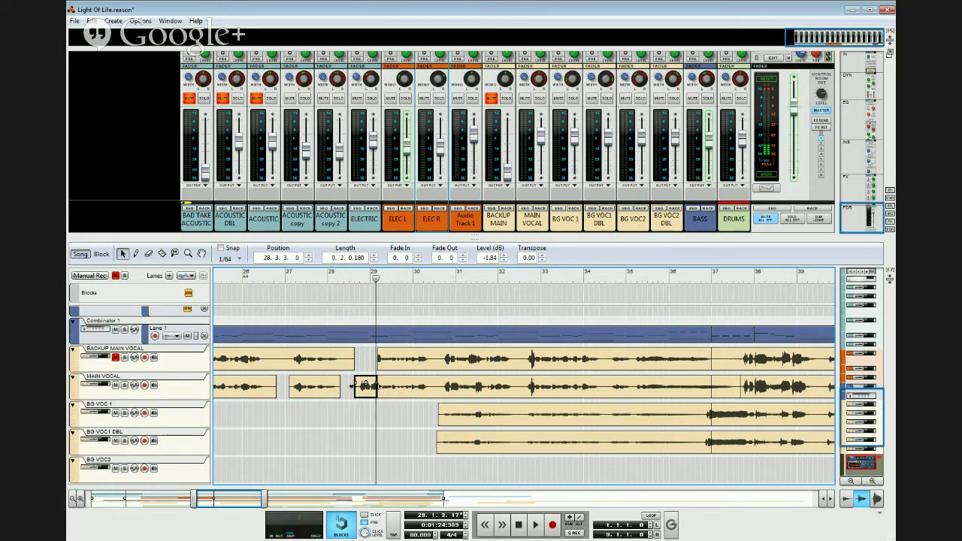
pyautogui.moveTo(352, 386); pyautogui.dragTo(354, 387)
pyautogui.moveTo(361, 381); pyautogui.dragTo(363, 380)
pyautogui.press('space')
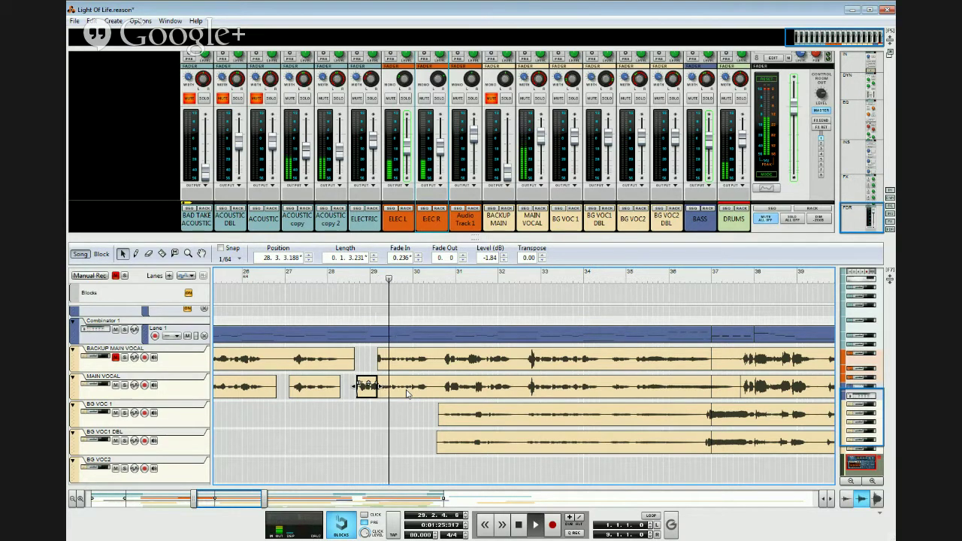
pyautogui.click(368, 277)
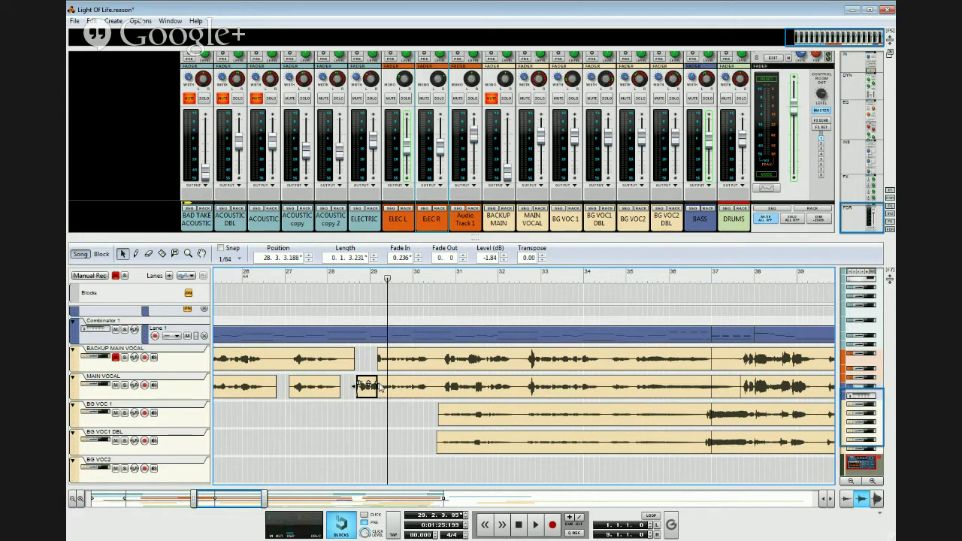
pyautogui.click(349, 279)
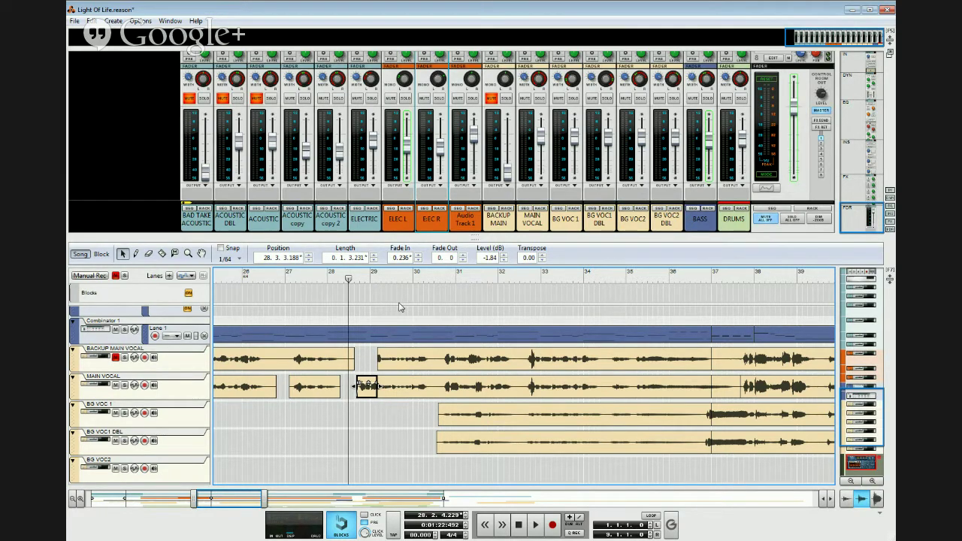
pyautogui.press('space')
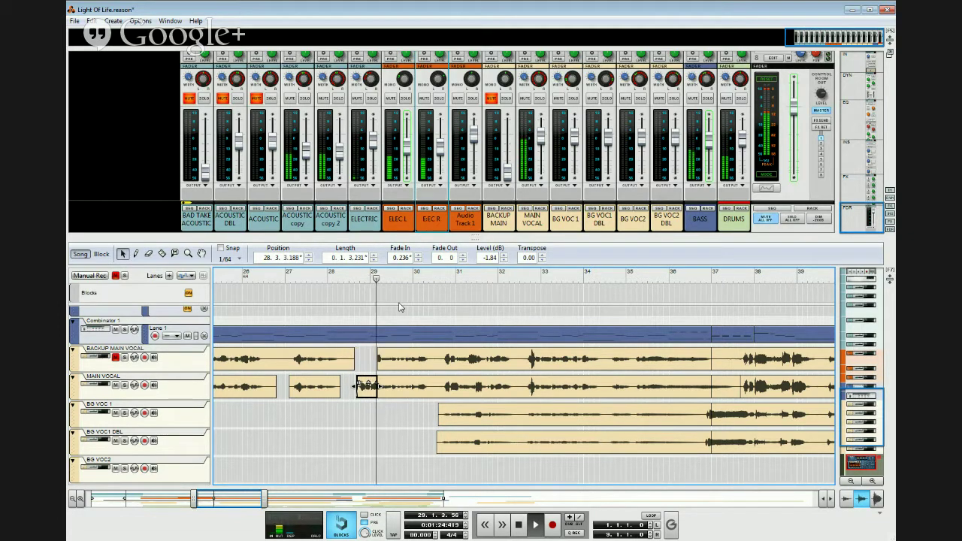
# Step: Pull back the start of the long MAIN VOCAL clip after bar 29, extend the preceding short clip to length 0.2.1.176, and audition it
pyautogui.click(398, 395)
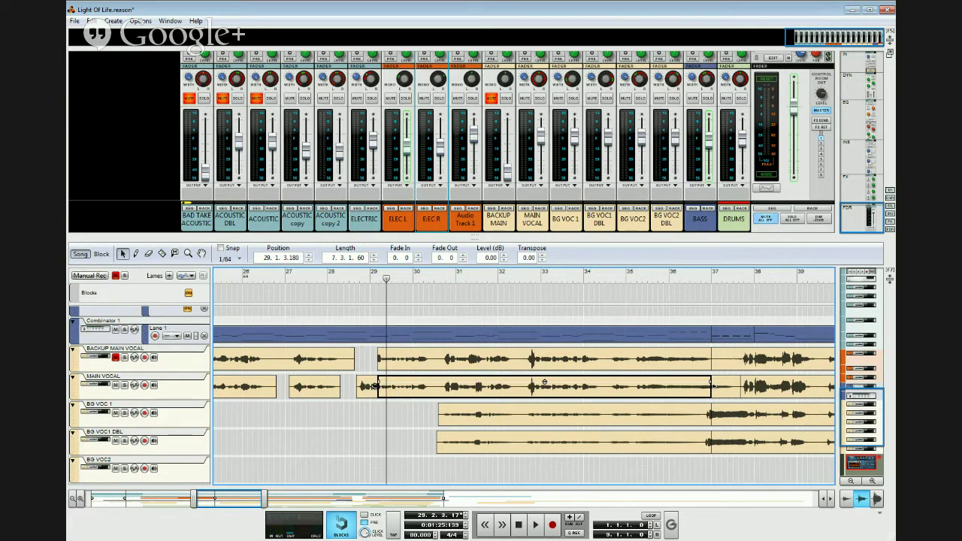
pyautogui.moveTo(376, 386); pyautogui.dragTo(390, 386)
pyautogui.click(369, 386)
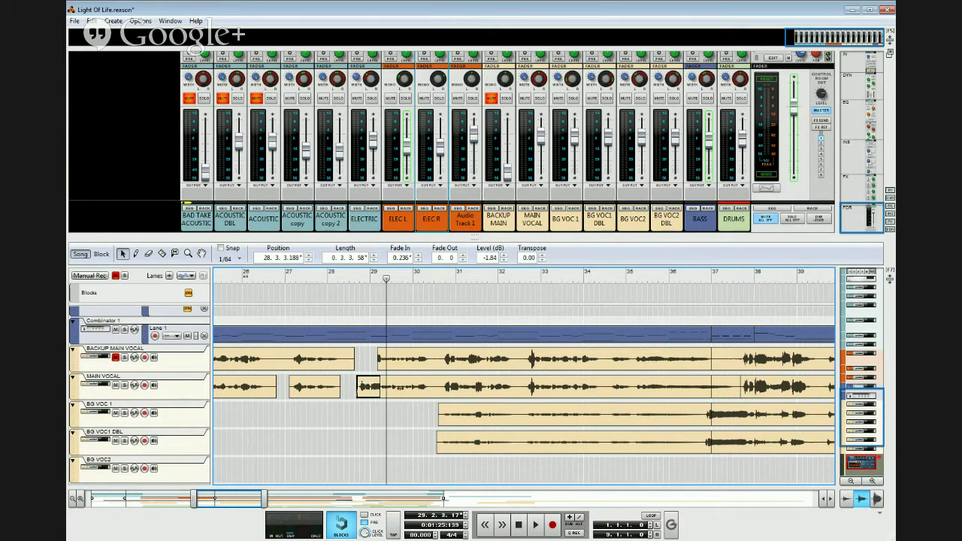
pyautogui.click(385, 390)
pyautogui.moveTo(381, 389)
pyautogui.mouseDown()
pyautogui.moveTo(428, 387)
pyautogui.moveTo(386, 392)
pyautogui.mouseUp()
pyautogui.click(376, 386)
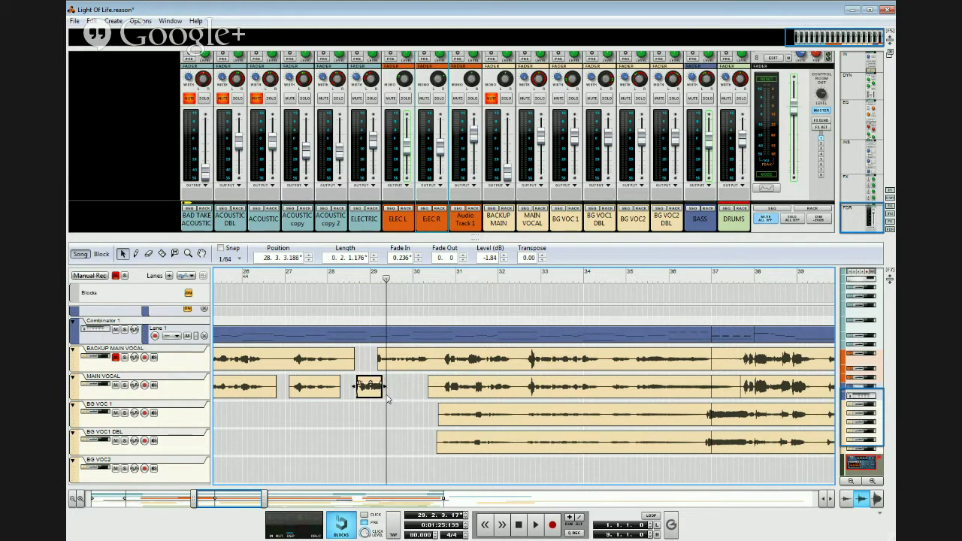
pyautogui.click(369, 278)
pyautogui.press('space')
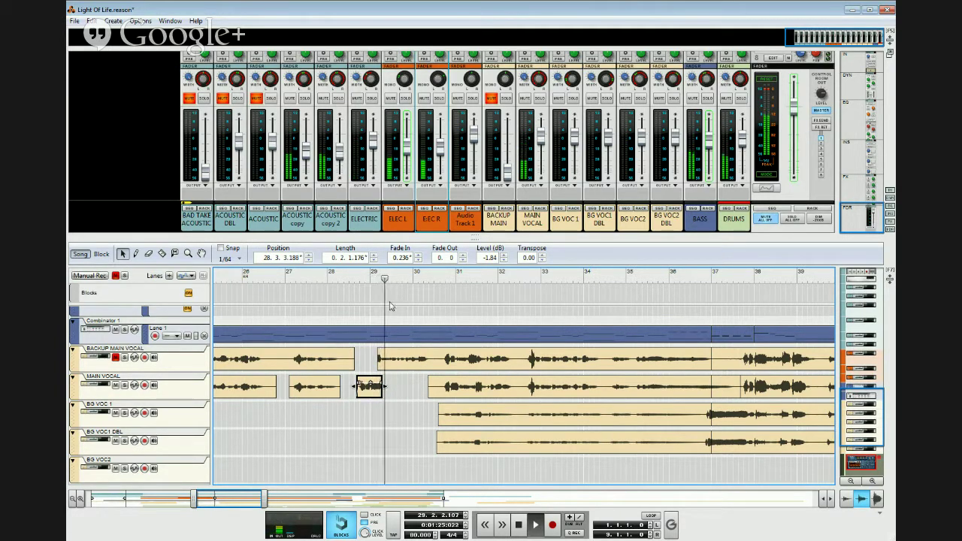
# Step: Extend the long MAIN VOCAL clip back to start at 29.2.1.125 against the short clip, and play across the join
pyautogui.moveTo(429, 387); pyautogui.dragTo(379, 392)
pyautogui.moveTo(386, 394); pyautogui.dragTo(380, 399)
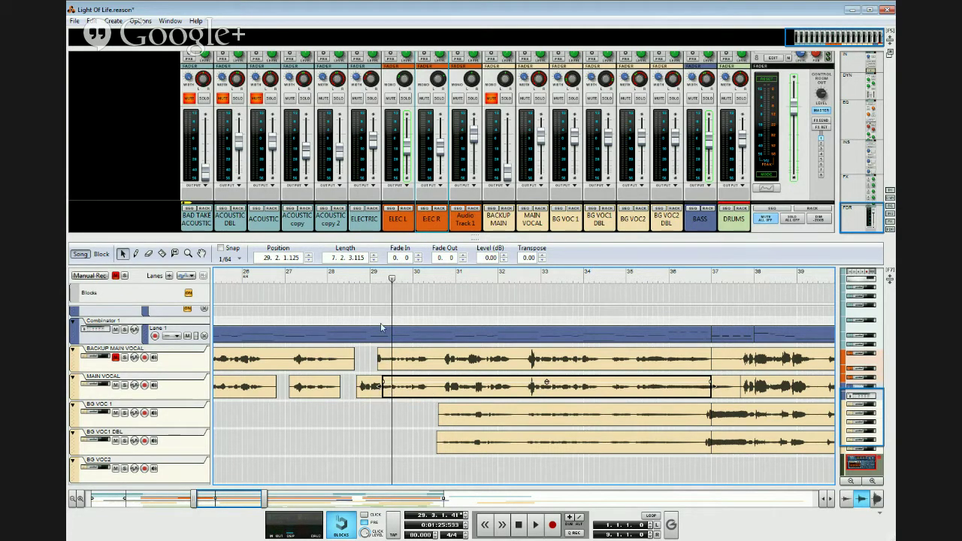
pyautogui.click(352, 278)
pyautogui.press('space')
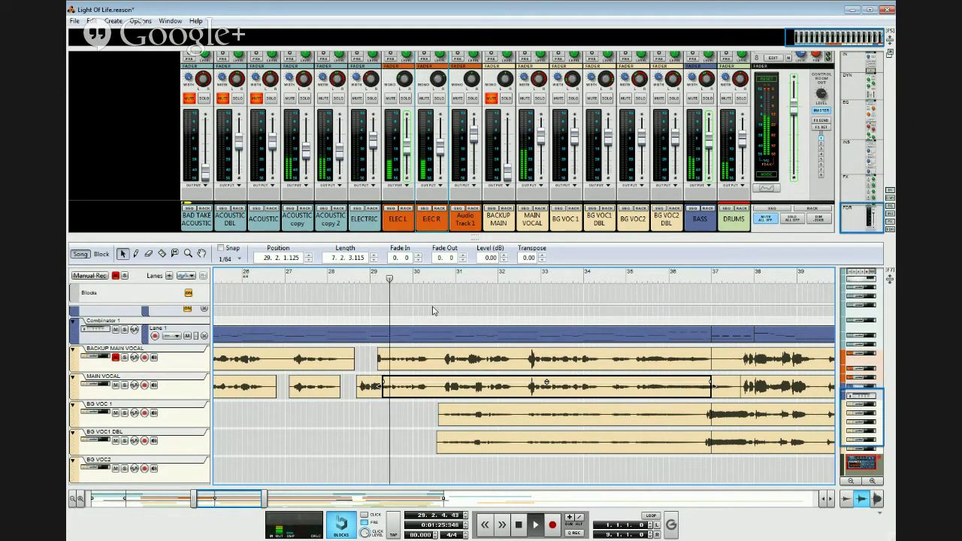
pyautogui.press('space')
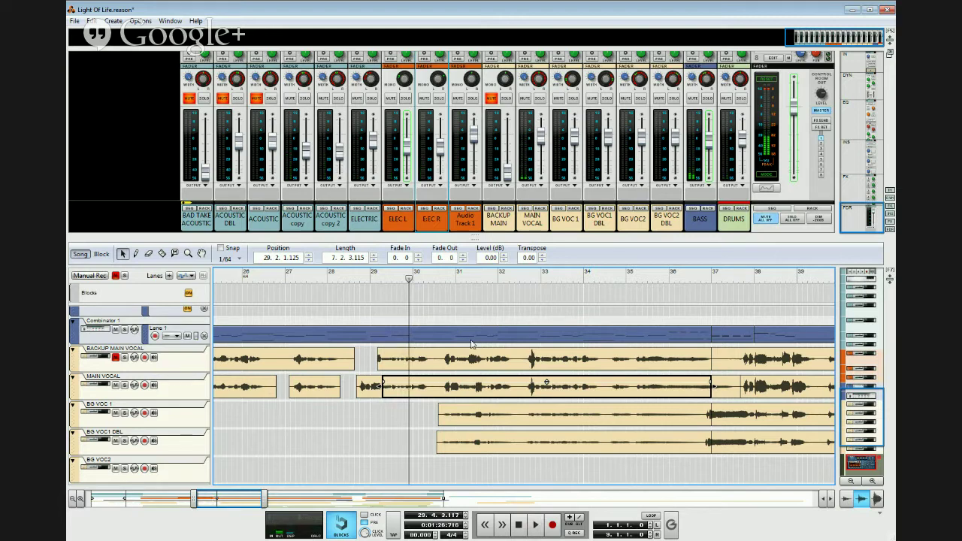
pyautogui.click(352, 282)
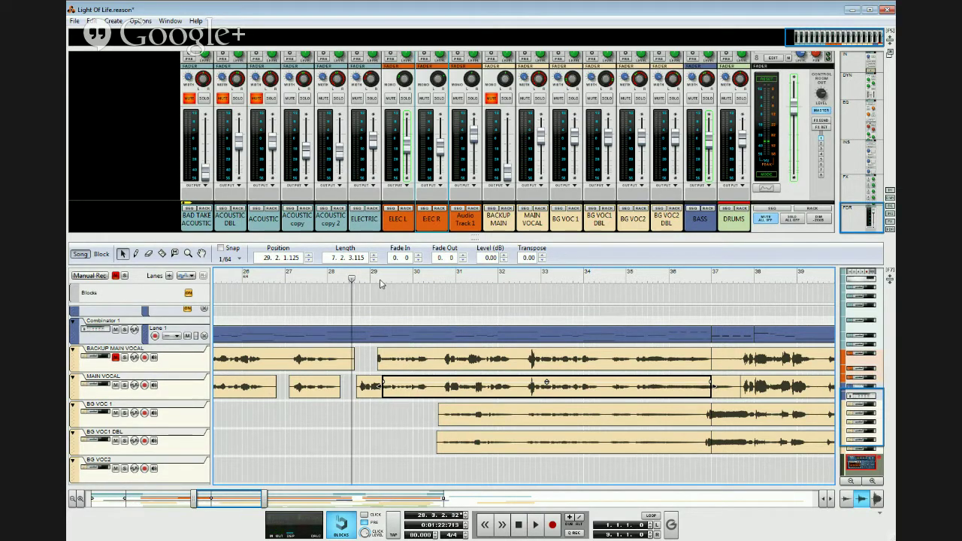
pyautogui.press('space')
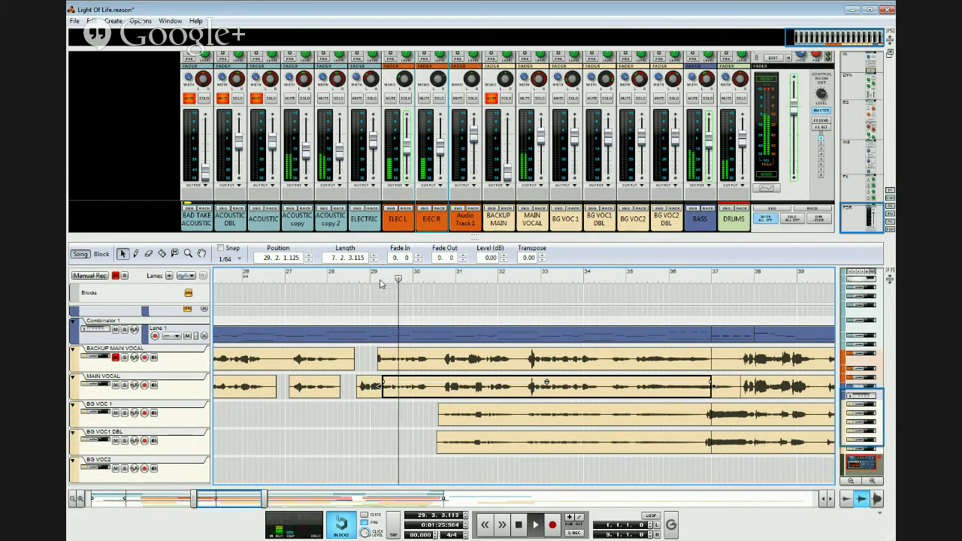
pyautogui.press('space')
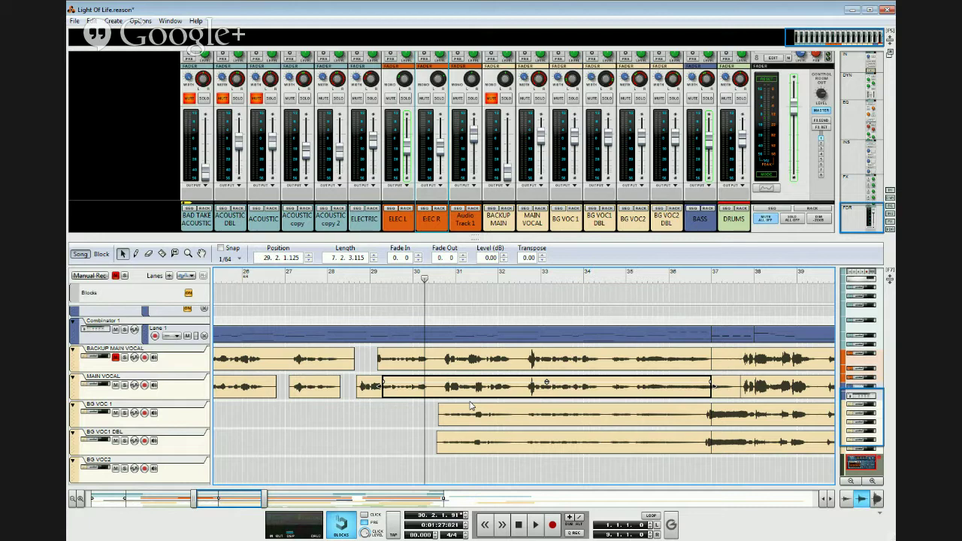
# Step: Play on to position 30.2.4.25 and split the long MAIN VOCAL clip there with the Razor tool
pyautogui.press('space')
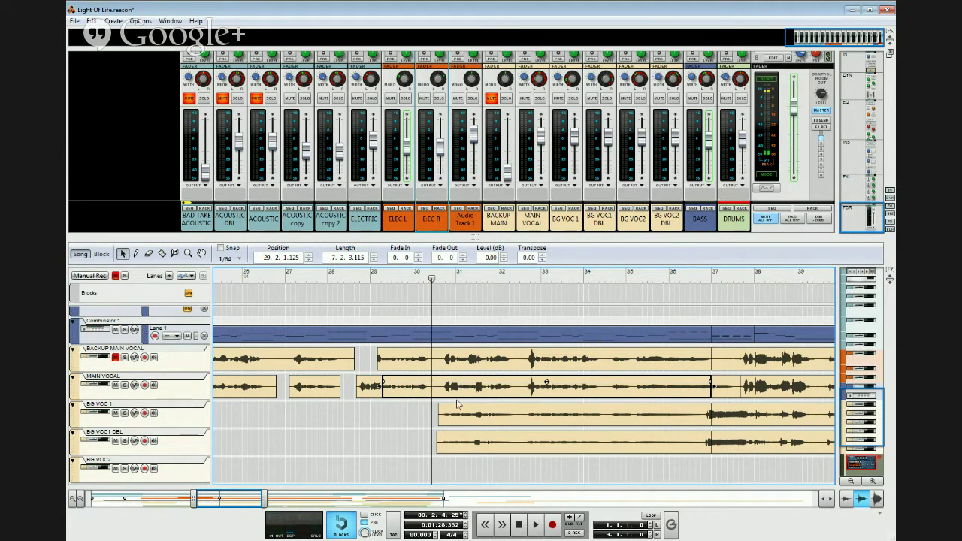
pyautogui.click(162, 254)
pyautogui.click(434, 394)
pyautogui.press('q')
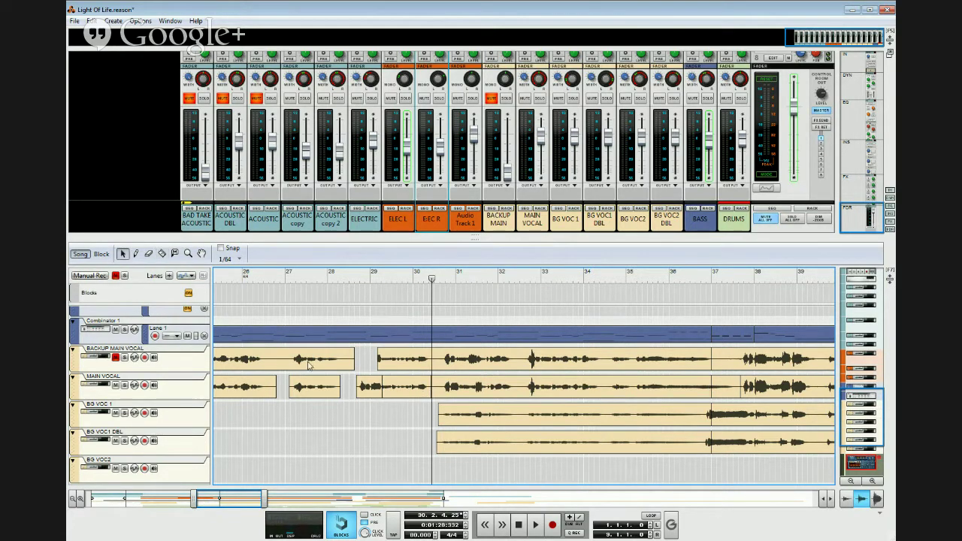
# Step: Add a 1.90 fade-out to the MAIN VOCAL clip before the split; trim the following clip to start at 30.3.3.187 with a 0.236 fade-in
pyautogui.click(427, 387)
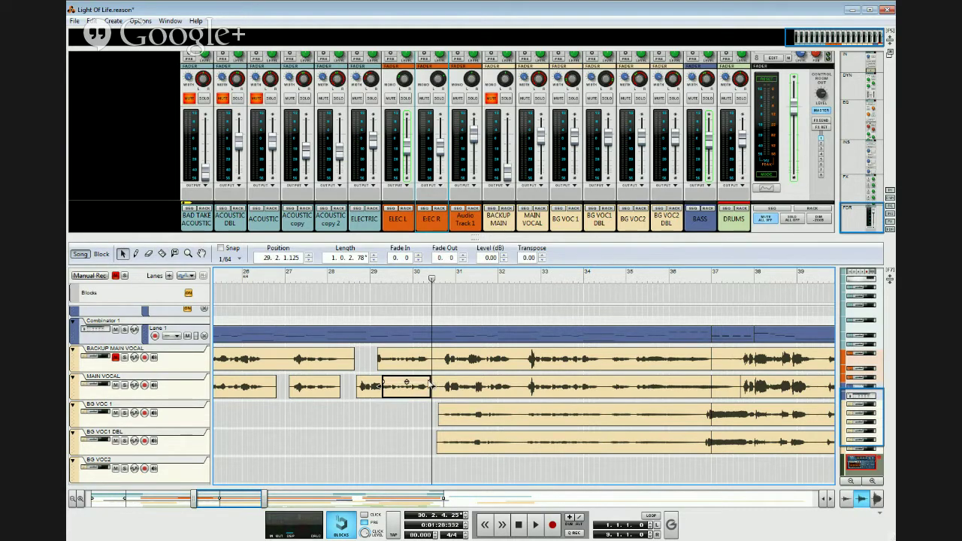
pyautogui.moveTo(430, 384); pyautogui.dragTo(423, 382)
pyautogui.click(368, 395)
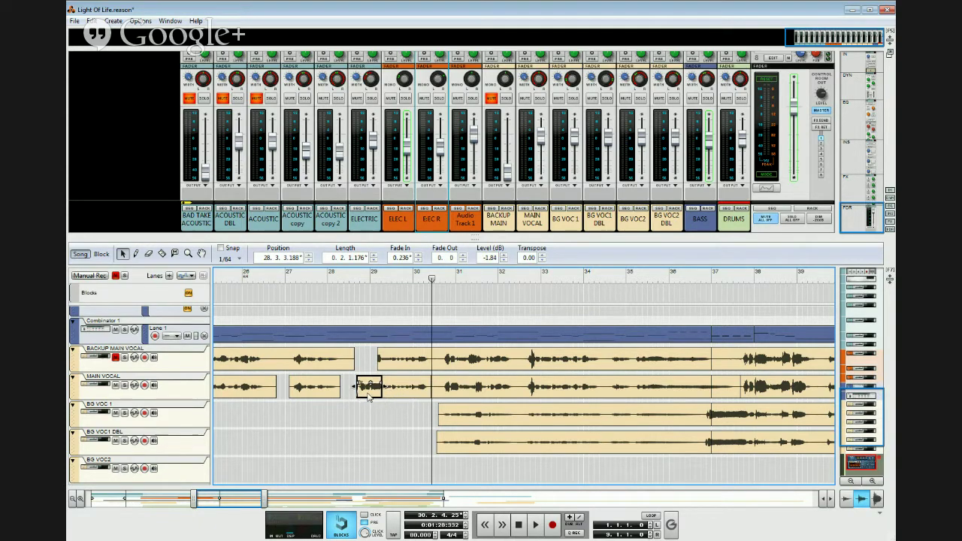
pyautogui.click(404, 396)
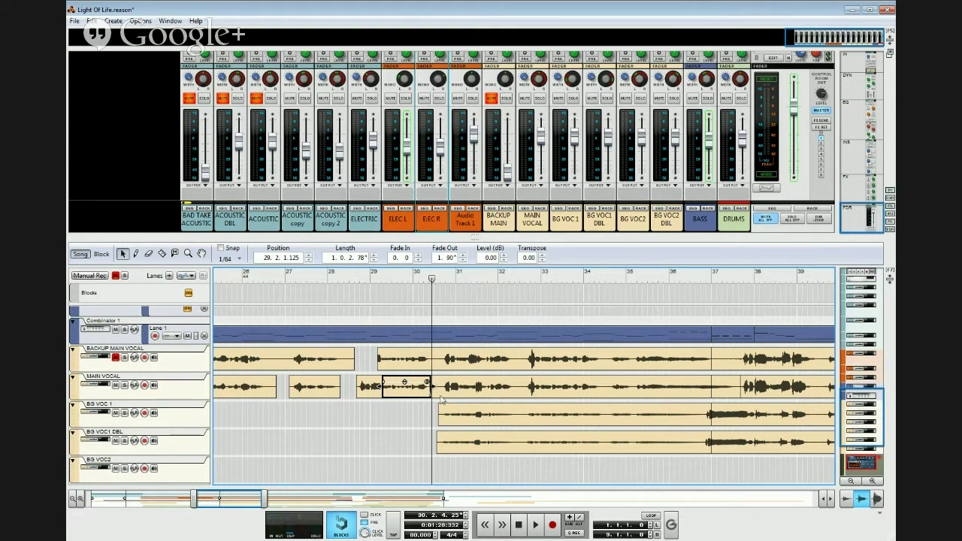
pyautogui.click(443, 395)
pyautogui.moveTo(427, 388); pyautogui.dragTo(446, 384)
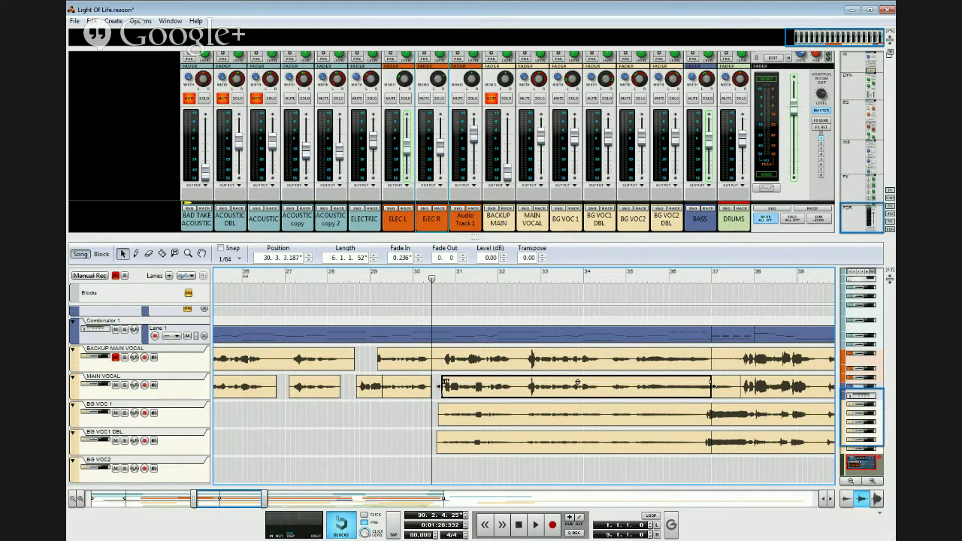
# Step: Audition the MAIN VOCAL transition after bar 30, and trim the BG VOC 1 clip to start at 30.3.3.68 with a 1.43 fade-in
pyautogui.click(402, 278)
pyautogui.press('space')
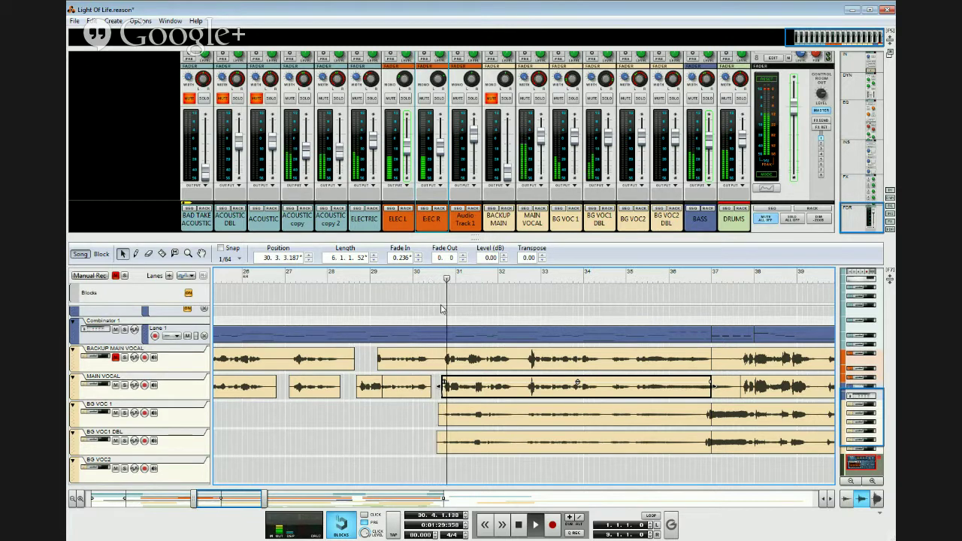
pyautogui.click(471, 418)
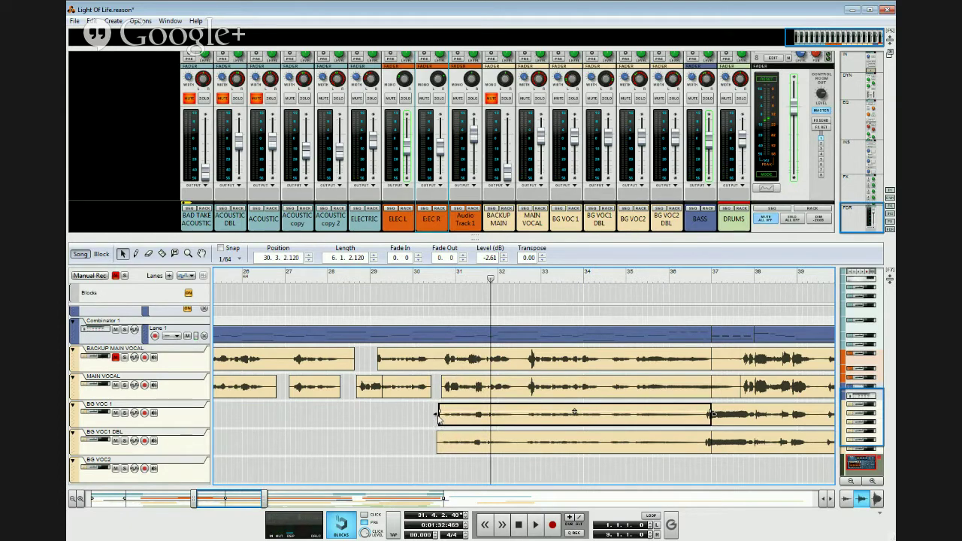
pyautogui.moveTo(434, 414); pyautogui.dragTo(437, 413)
pyautogui.moveTo(442, 407); pyautogui.dragTo(444, 409)
# Step: Trim the BG VOC1 DBL clip to start at 30.3.3.43 and give it a 0.188 fade-in
pyautogui.click(437, 443)
pyautogui.moveTo(437, 443); pyautogui.dragTo(436, 443)
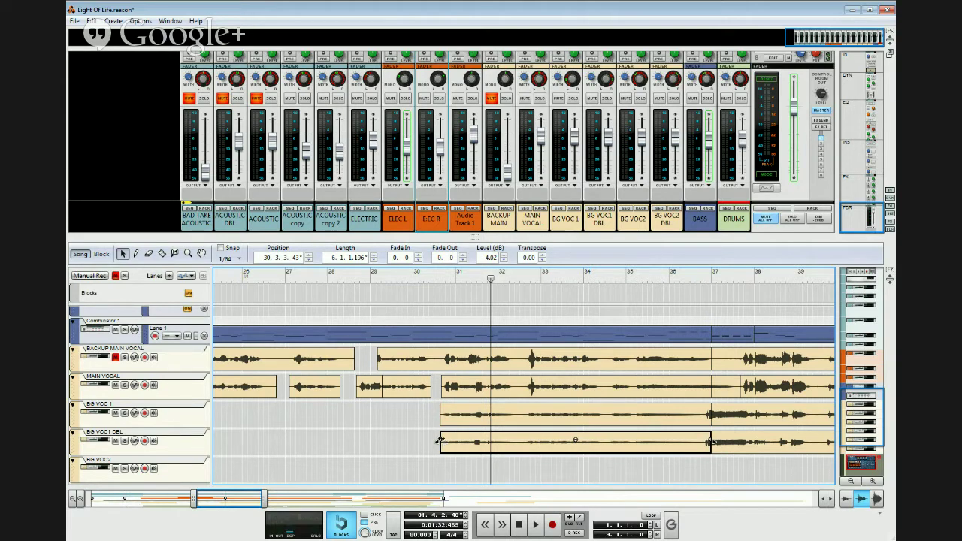
pyautogui.moveTo(442, 438); pyautogui.dragTo(444, 438)
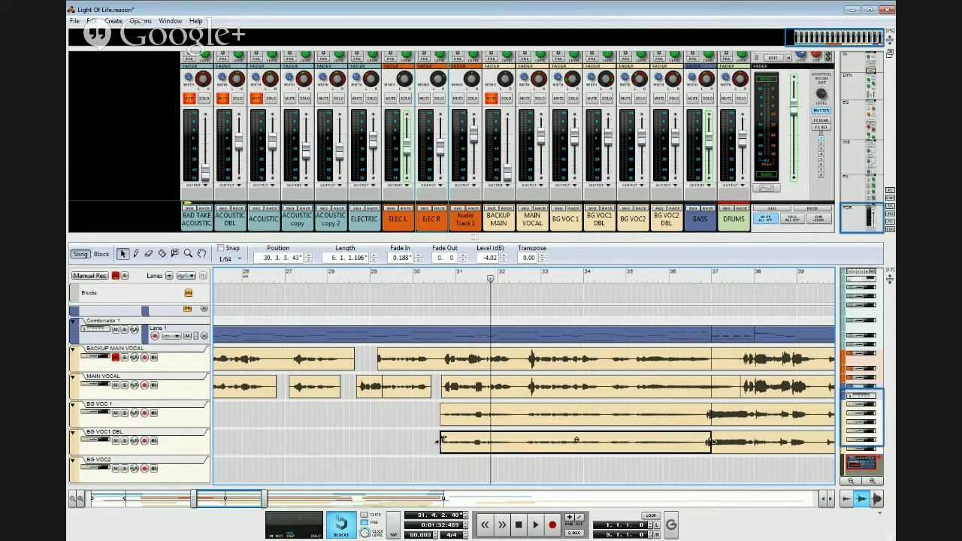
# Step: Play on to position 32.2.4.81 and split the MAIN VOCAL, BG VOC 1 and BG VOC1 DBL clips there with the Razor tool
pyautogui.click(415, 276)
pyautogui.press('space')
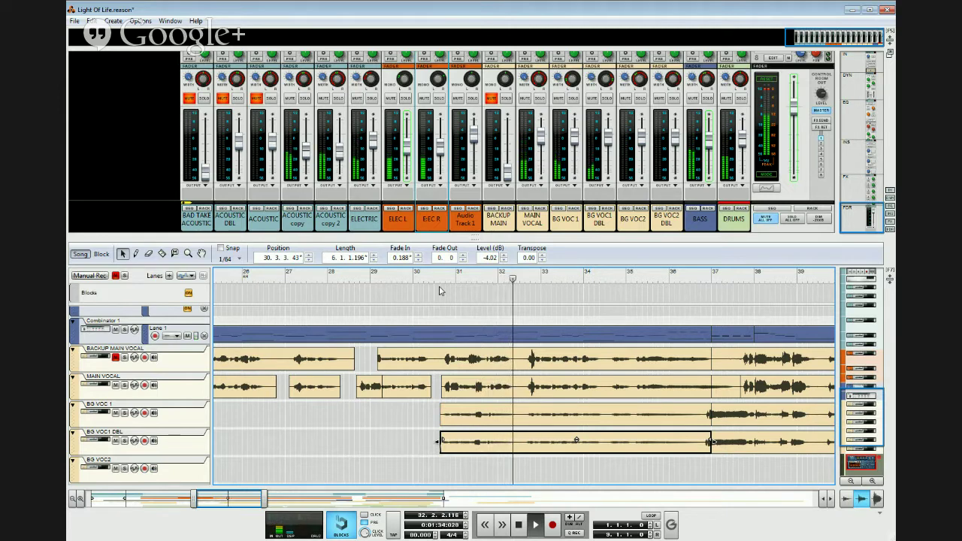
pyautogui.click(163, 254)
pyautogui.click(522, 392)
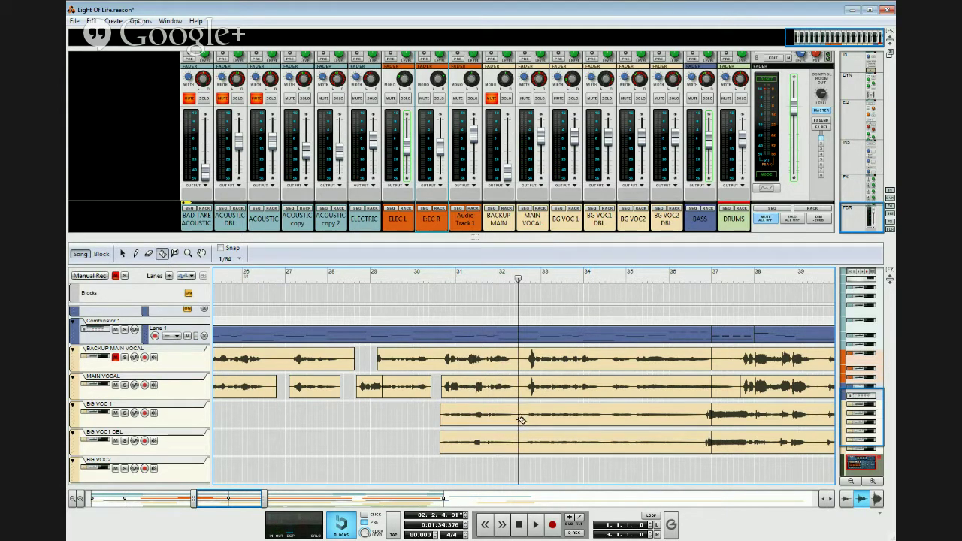
pyautogui.click(518, 420)
pyautogui.click(519, 451)
# Step: Pull back the end of the MAIN VOCAL clip before the bar 32 split slightly and give it a short fade-out
pyautogui.click(123, 254)
pyautogui.click(517, 414)
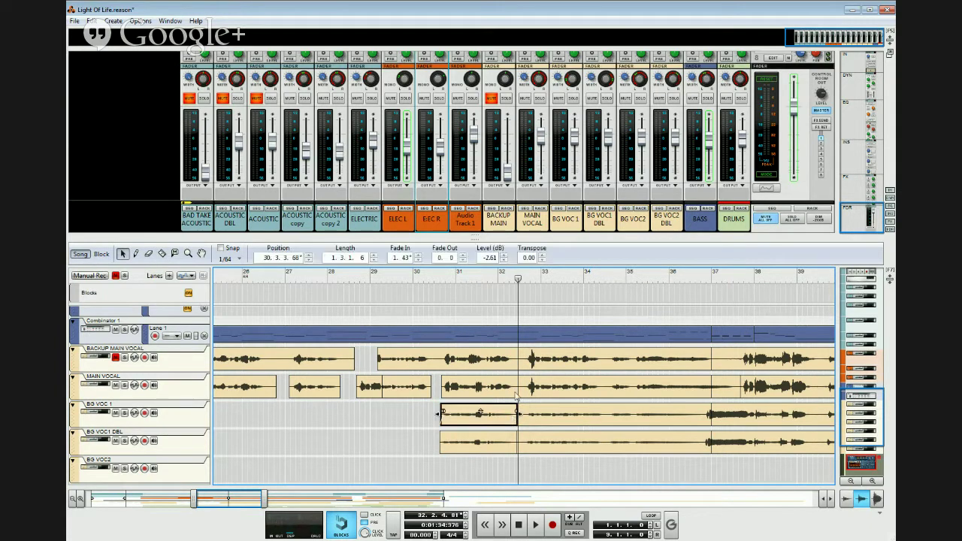
pyautogui.click(516, 395)
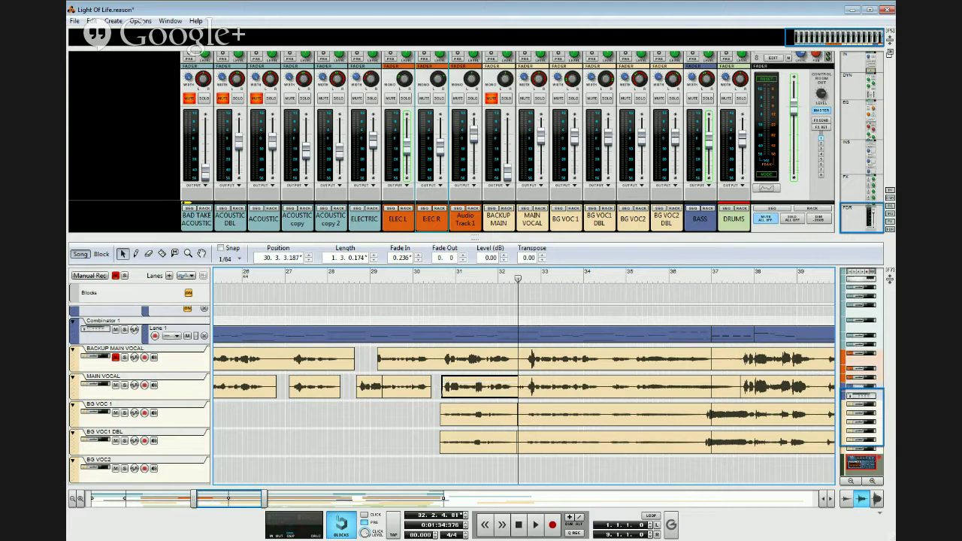
pyautogui.moveTo(516, 385); pyautogui.dragTo(511, 382)
# Step: Shorten the BG VOC 1 clip before the split with a 0.236 fade-out, and the BG VOC1 DBL clip to length 1.3.0.35 with a 0.188 fade-out
pyautogui.click(502, 419)
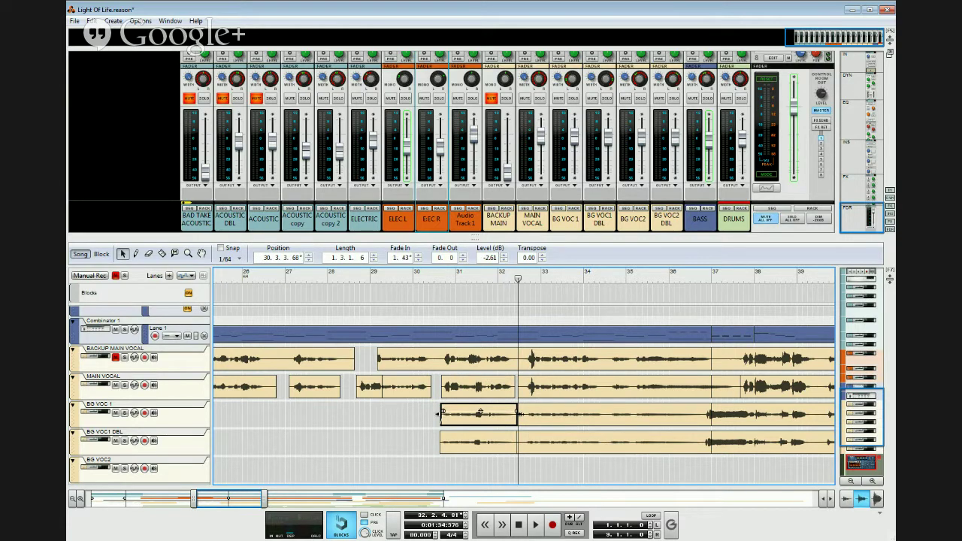
pyautogui.moveTo(517, 413); pyautogui.dragTo(507, 438)
pyautogui.click(514, 441)
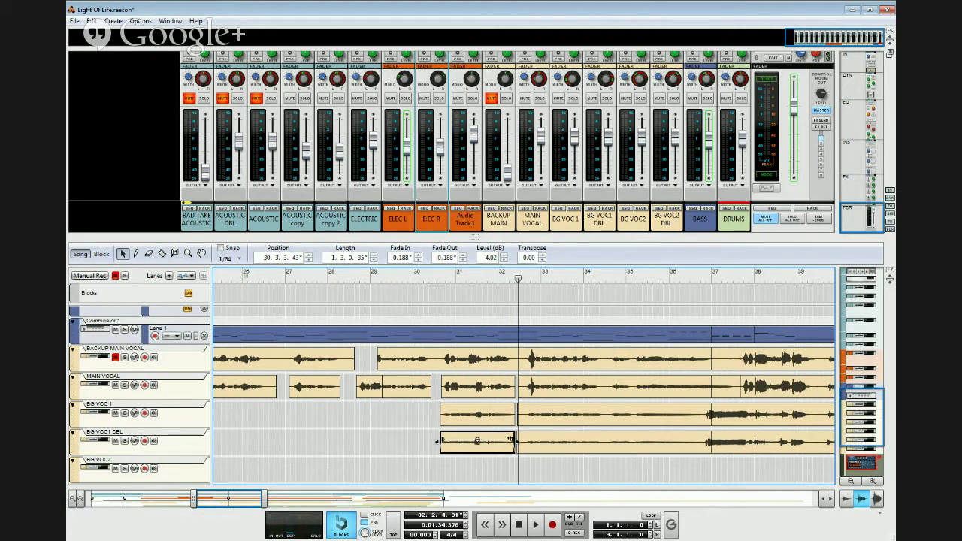
# Step: Play the song across the new vocal gap after bar 32, and replay it from around bar 31
pyautogui.click(495, 280)
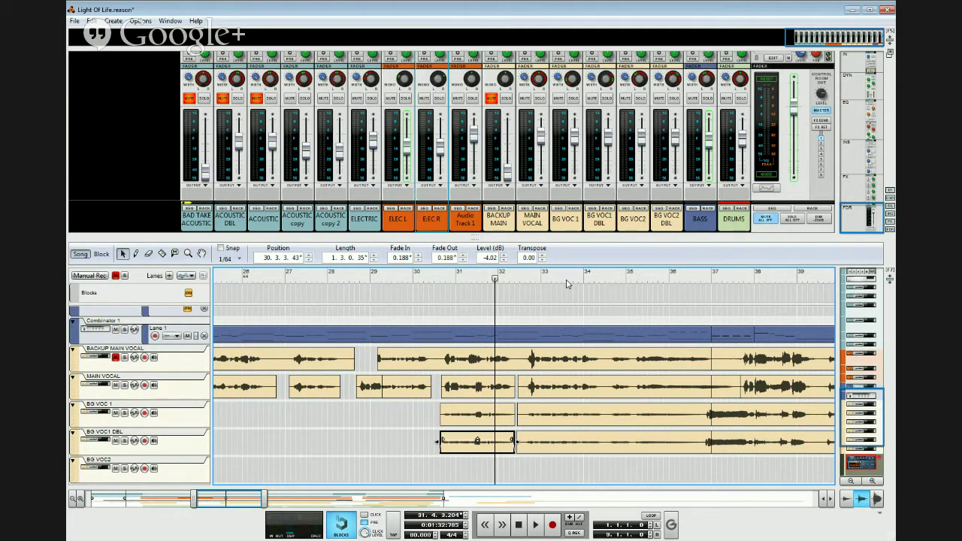
pyautogui.press('space')
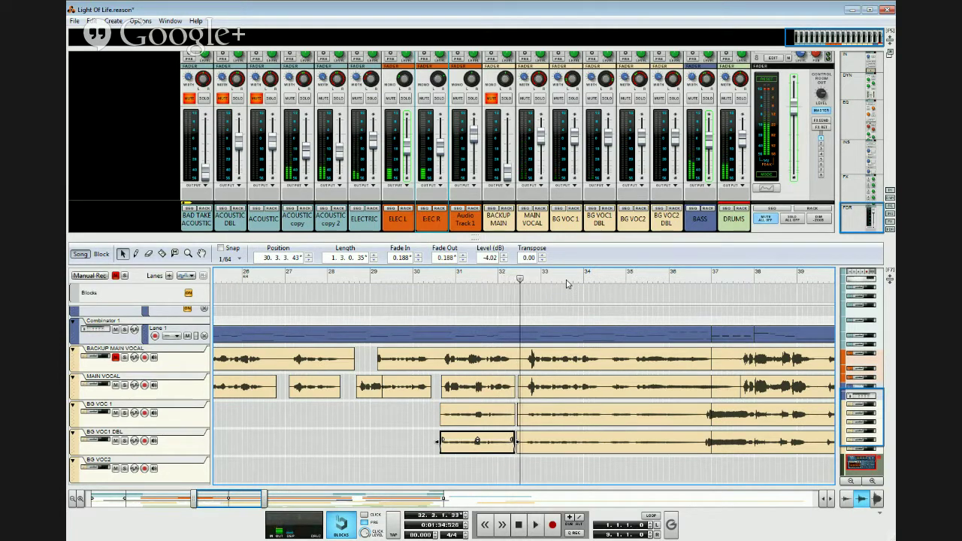
pyautogui.click(438, 278)
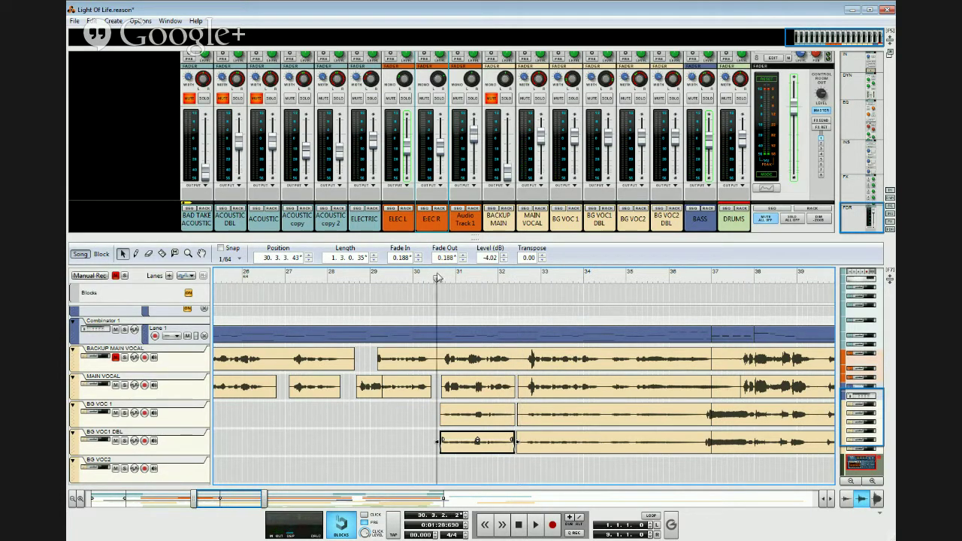
pyautogui.click(476, 277)
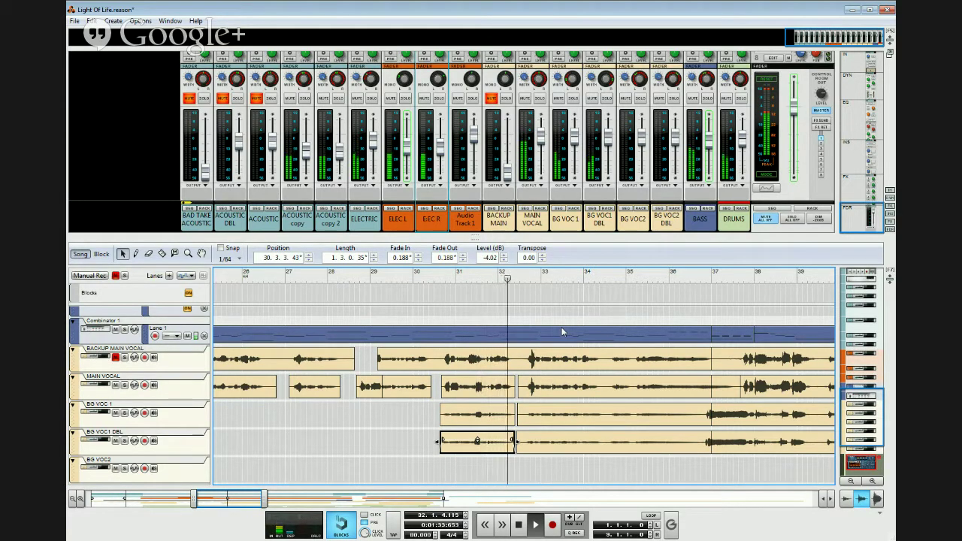
# Step: Trim the clips after the split with short fade-ins: MAIN VOCAL to 32.3.2.161 and BG VOC1 DBL to 32.3.2.208, both 0.188, and BG VOC 1 alongside
pyautogui.click(529, 392)
pyautogui.moveTo(519, 388); pyautogui.dragTo(528, 381)
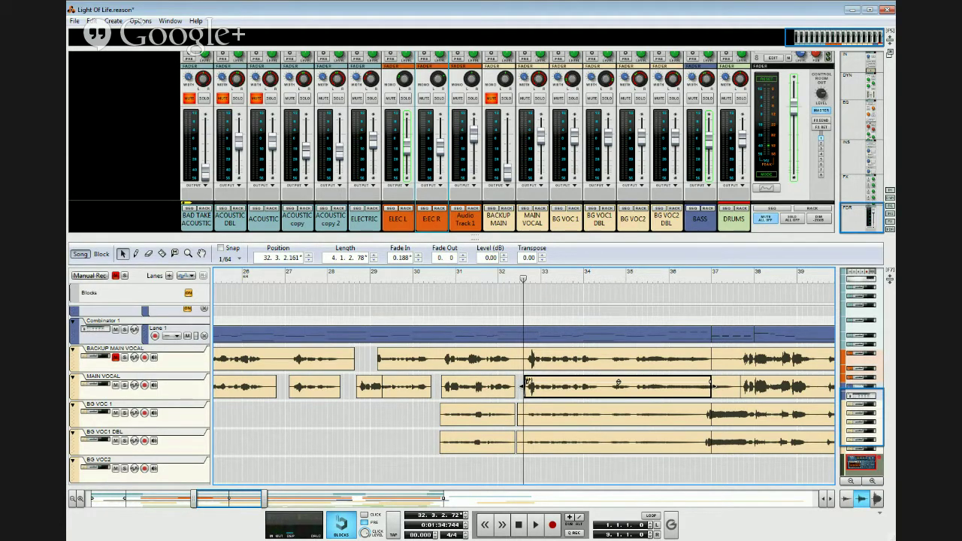
pyautogui.click(535, 425)
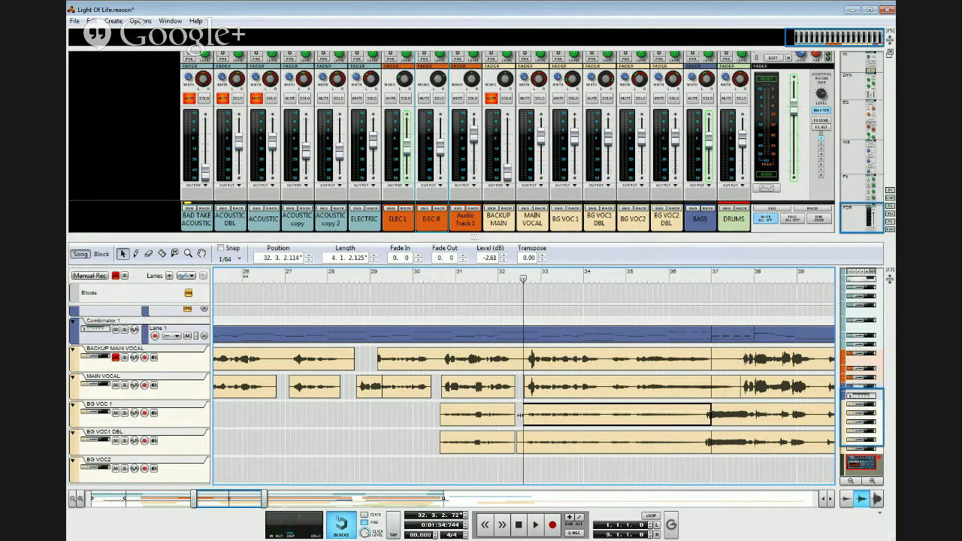
pyautogui.moveTo(519, 414); pyautogui.dragTo(529, 410)
pyautogui.click(531, 448)
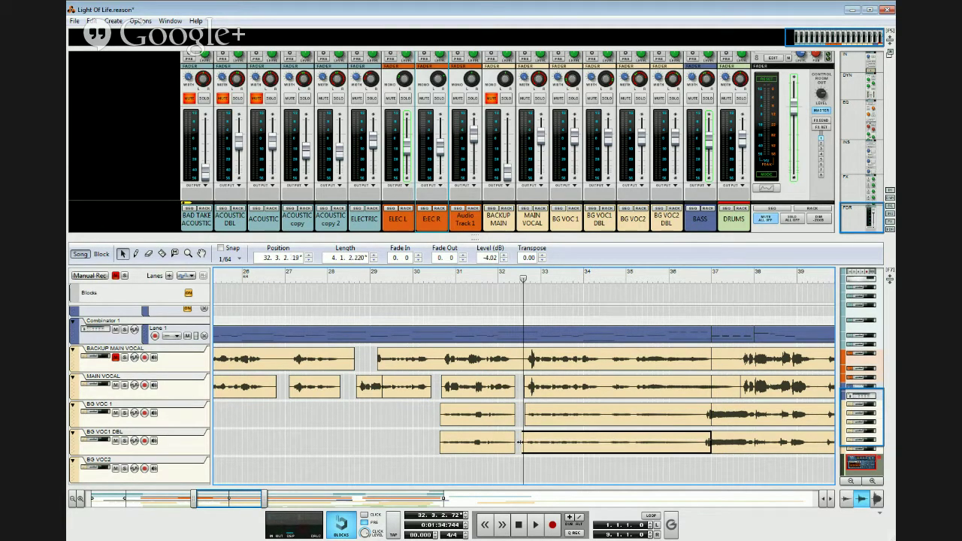
pyautogui.moveTo(520, 443); pyautogui.dragTo(526, 439)
# Step: Inspect the fade settings of the MAIN VOCAL, BG VOC 1 and BG VOC1 DBL clips around the gap after bar 32
pyautogui.click(515, 284)
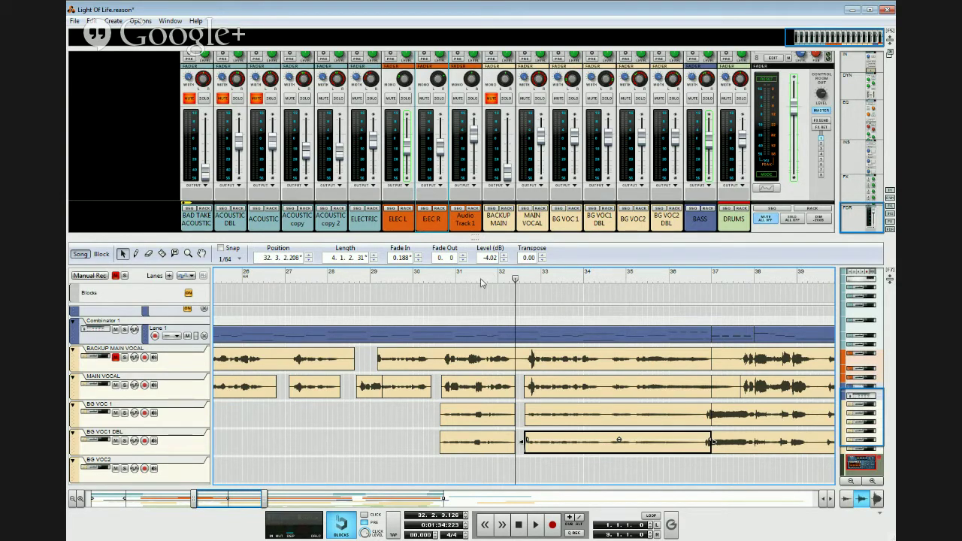
pyautogui.click(510, 422)
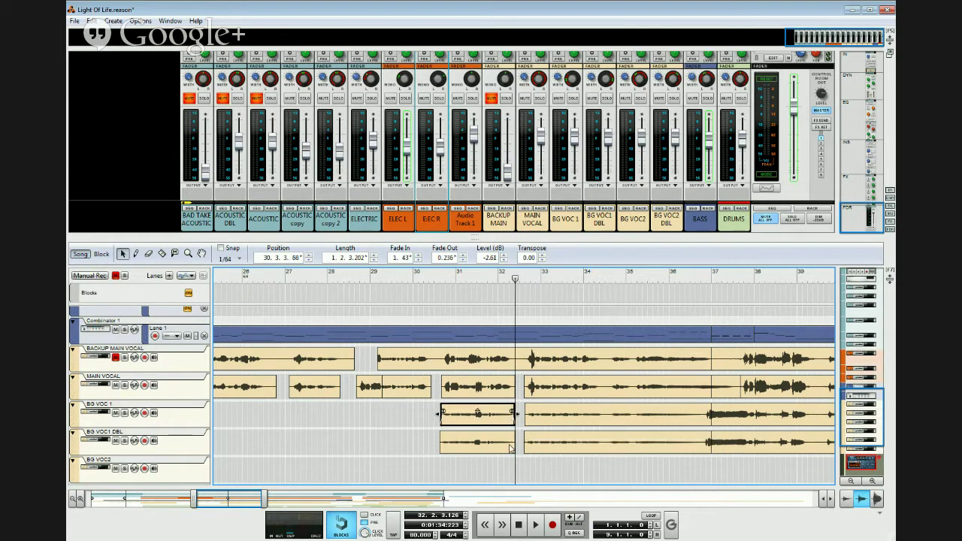
pyautogui.click(510, 449)
pyautogui.click(546, 453)
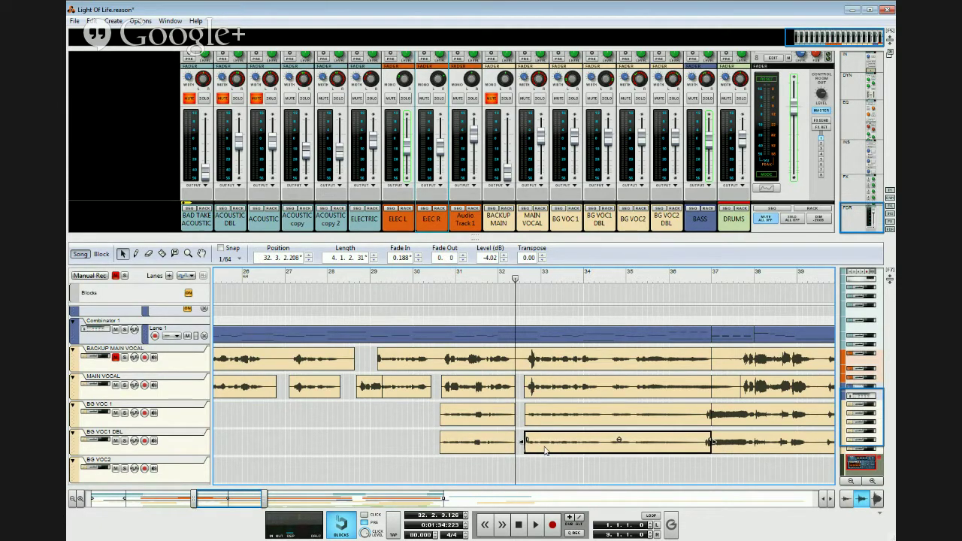
pyautogui.click(540, 422)
pyautogui.click(547, 398)
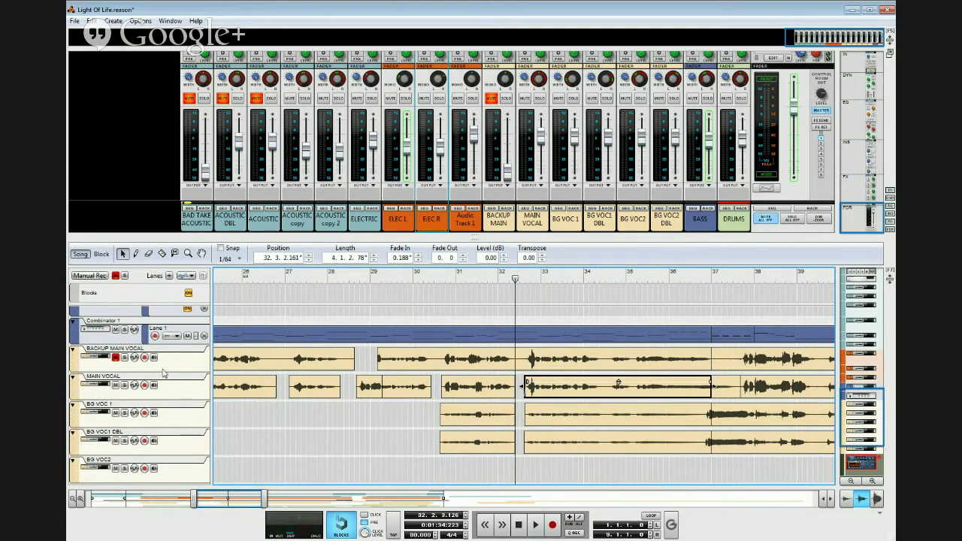
# Step: Play the full mix from bar 32 across the trimmed vocal entries to past bar 34
pyautogui.click(510, 283)
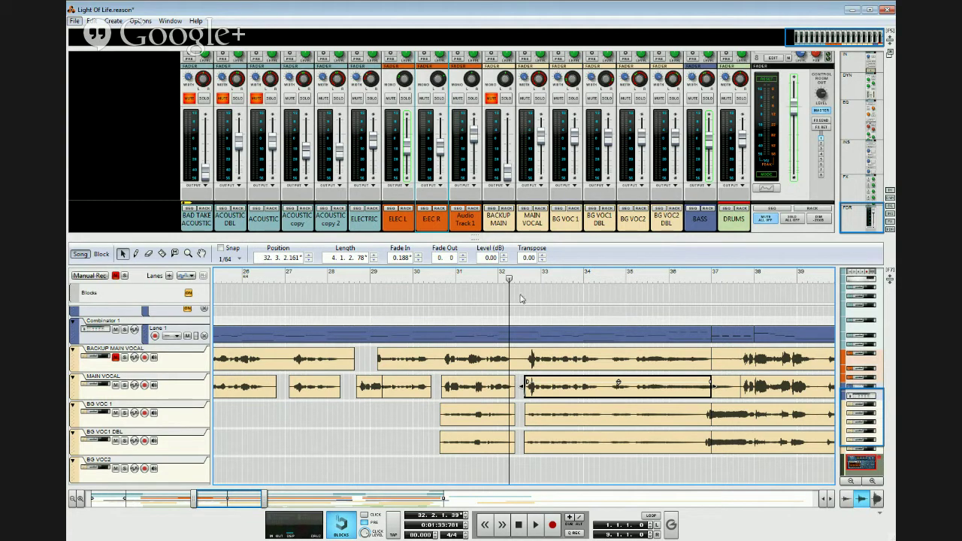
pyautogui.click(504, 283)
pyautogui.press('space')
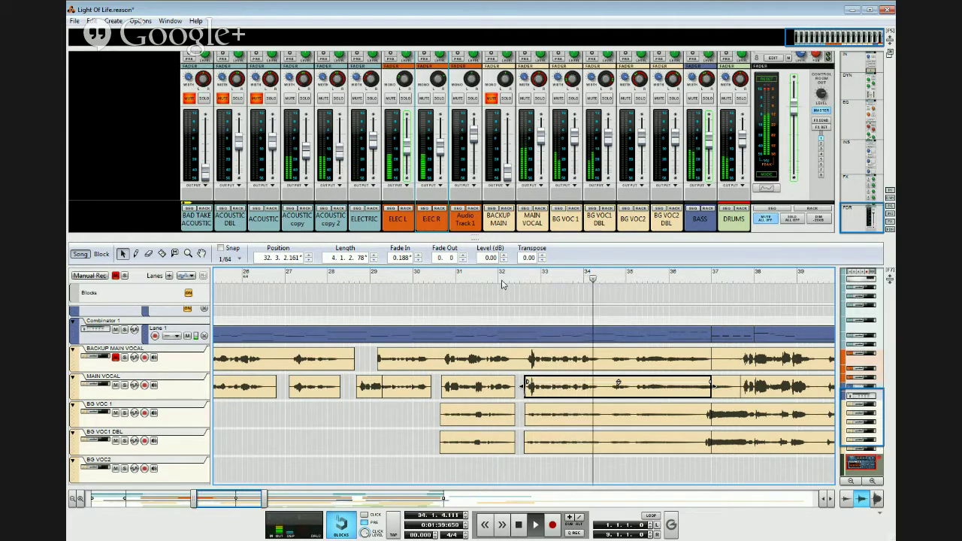
pyautogui.press('space')
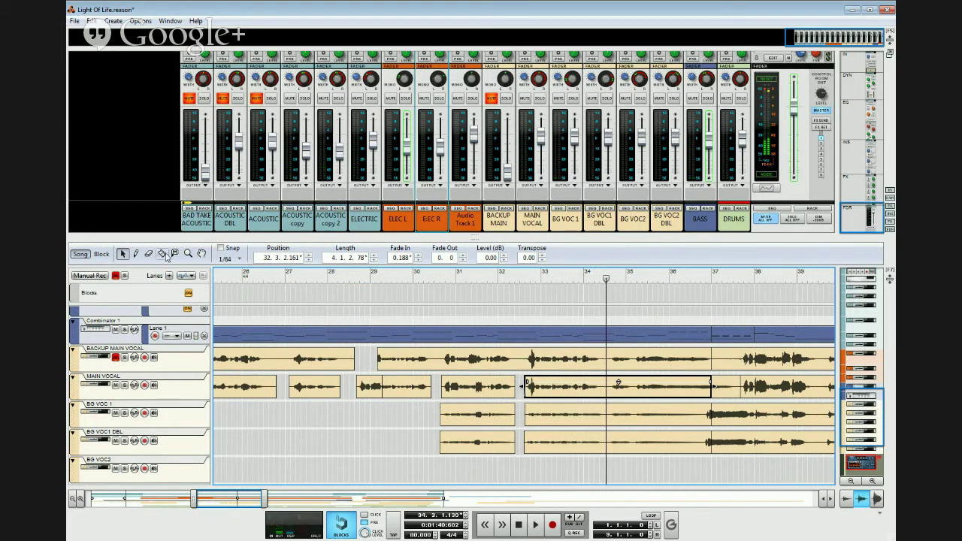
# Step: Solo the MAIN VOCAL, BG VOC 1 and BG VOC1 DBL tracks and return to the Selection tool
pyautogui.click(163, 254)
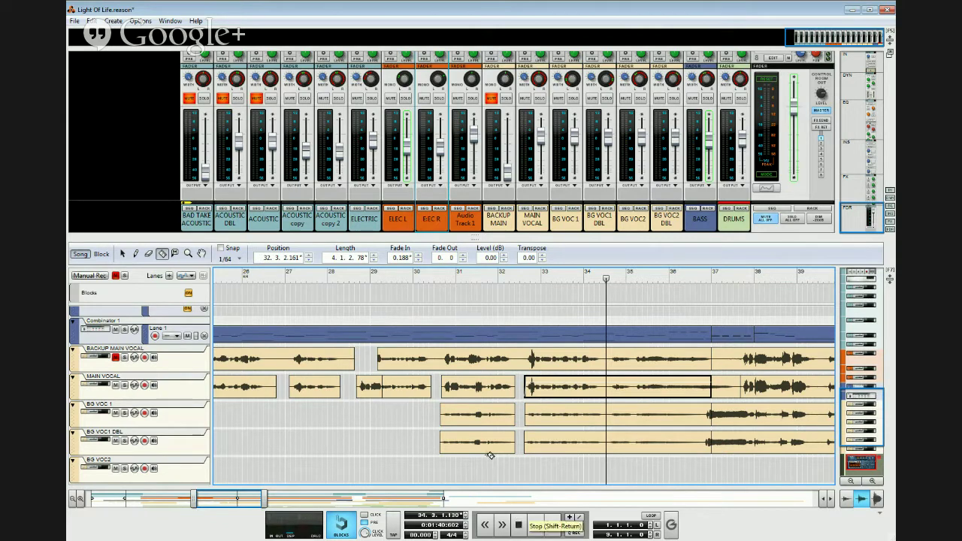
pyautogui.click(124, 386)
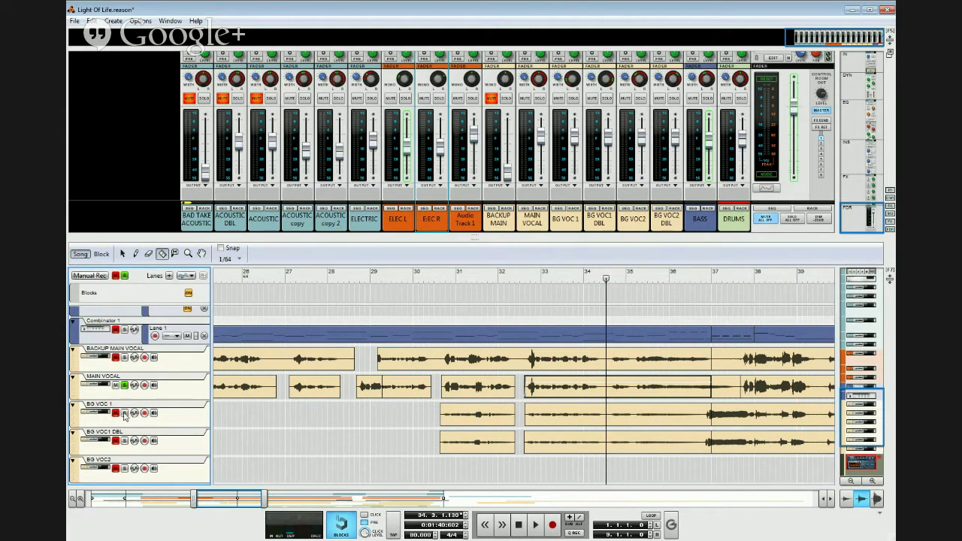
pyautogui.click(124, 414)
pyautogui.click(122, 254)
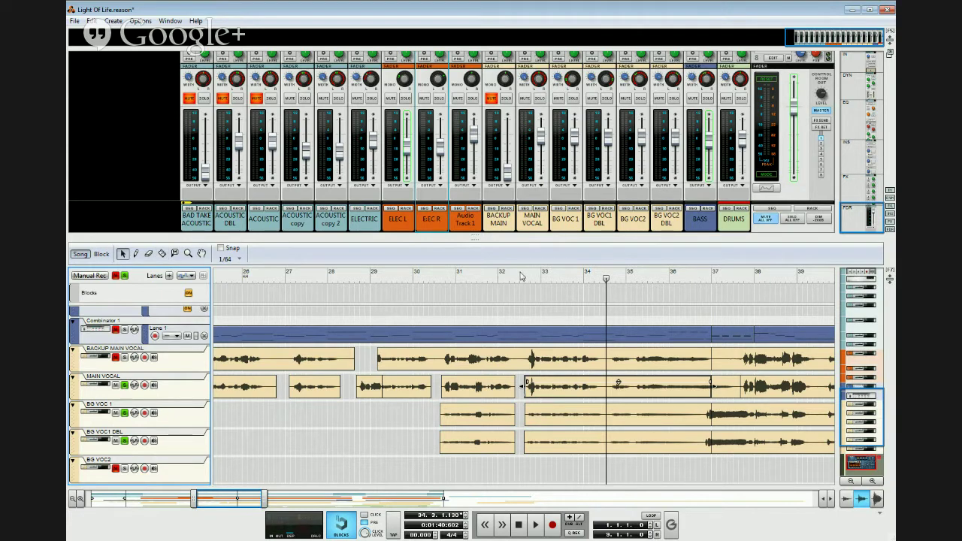
# Step: Play the soloed vocals from the gap before 32.3.2 to past bar 34, and replay their entry
pyautogui.click(520, 277)
pyautogui.press('space')
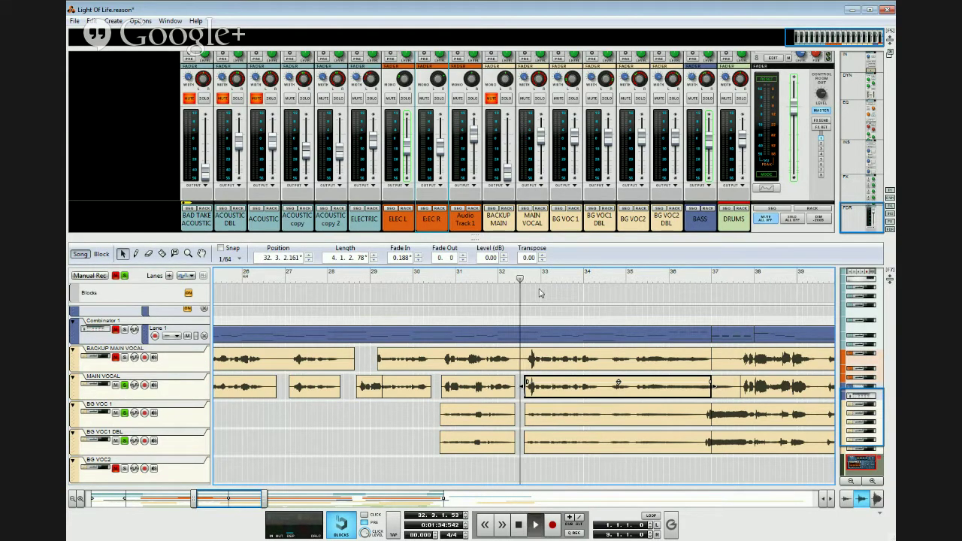
pyautogui.click(517, 524)
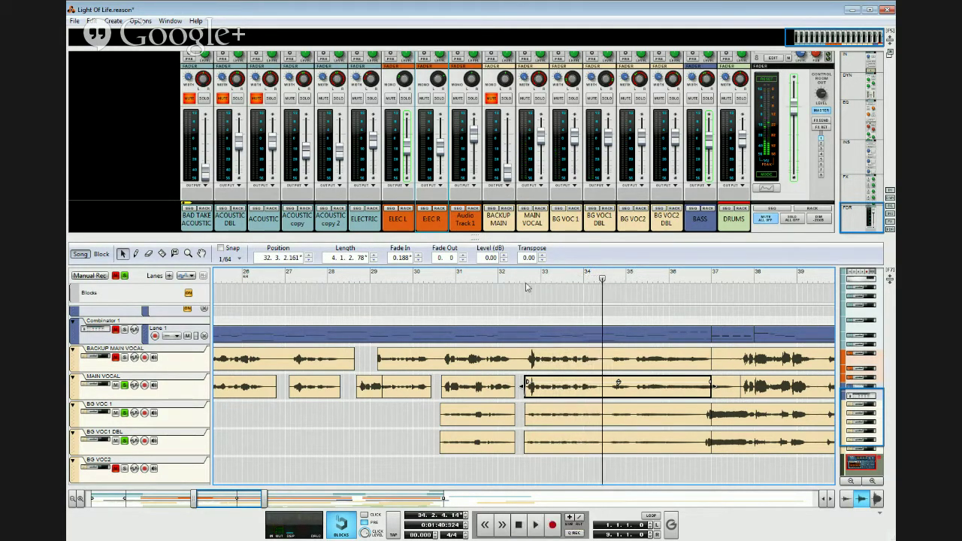
pyautogui.click(520, 277)
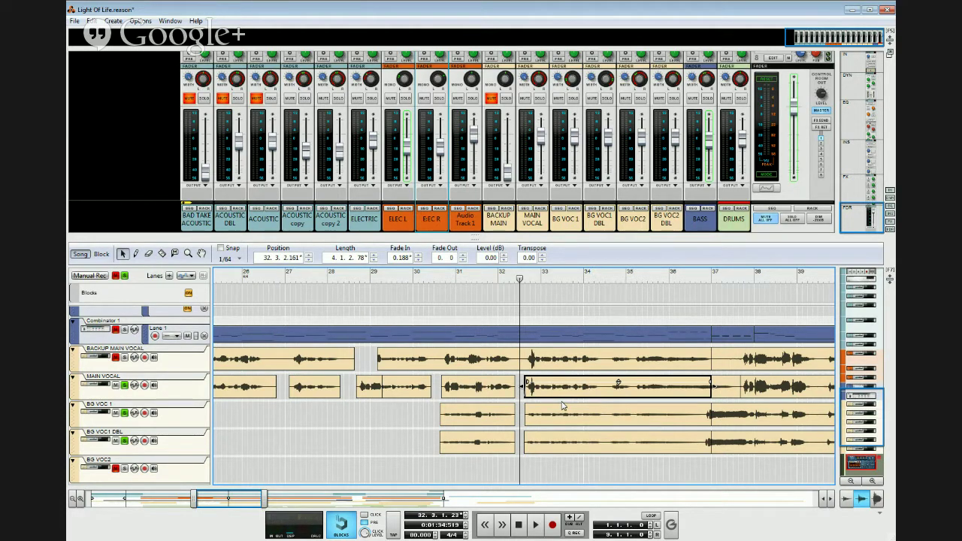
pyautogui.press('space')
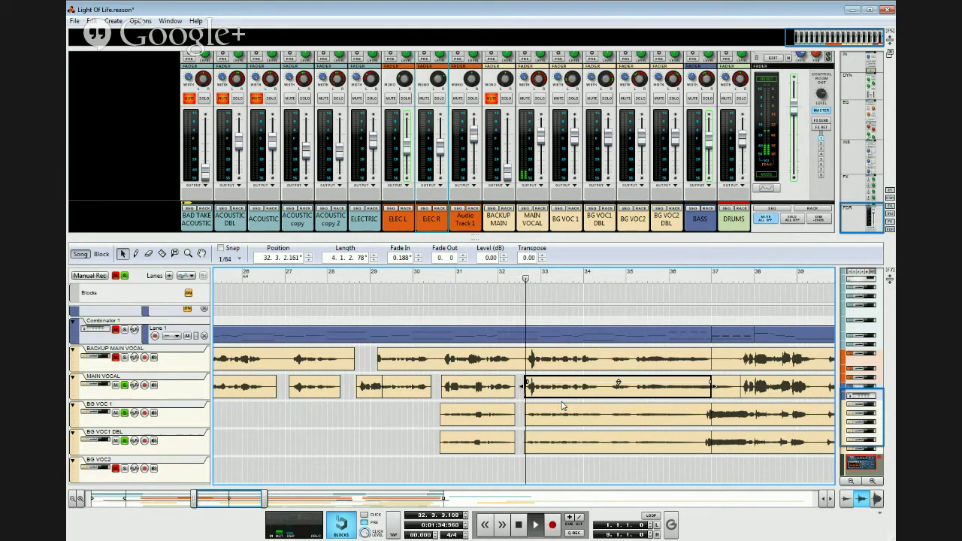
pyautogui.press('space')
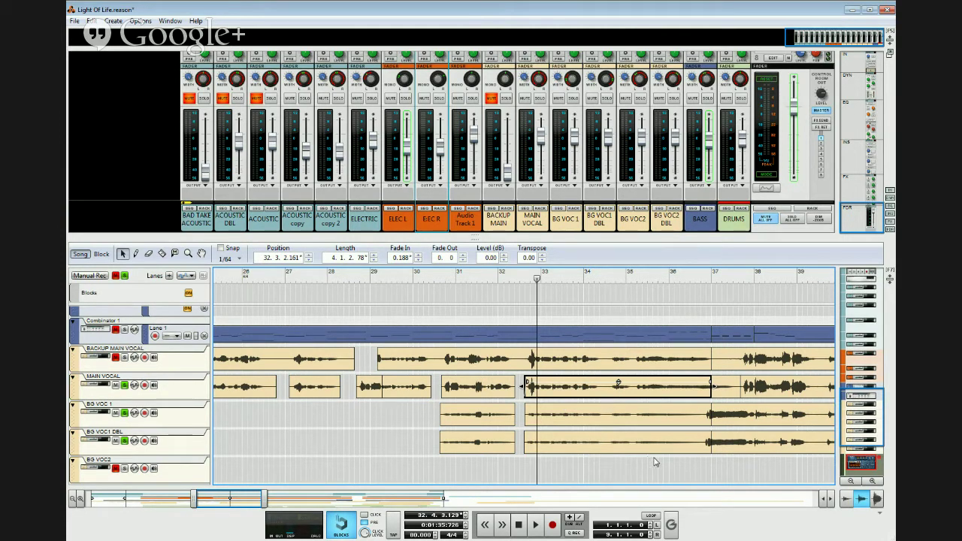
# Step: Play the soloed vocals from just before bar 34 into bar 37, and move the playhead back to 35.3.2.211
pyautogui.click(580, 277)
pyautogui.press('space')
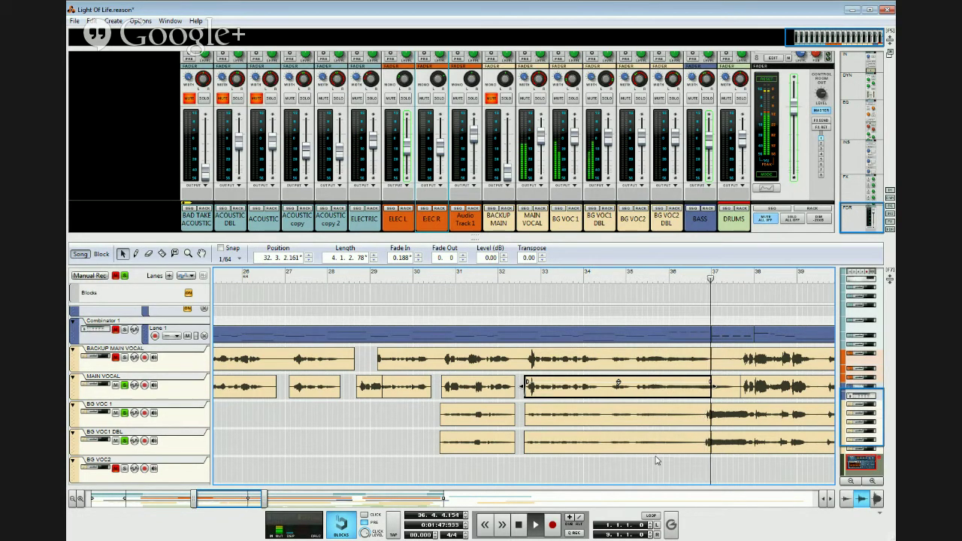
pyautogui.press('space')
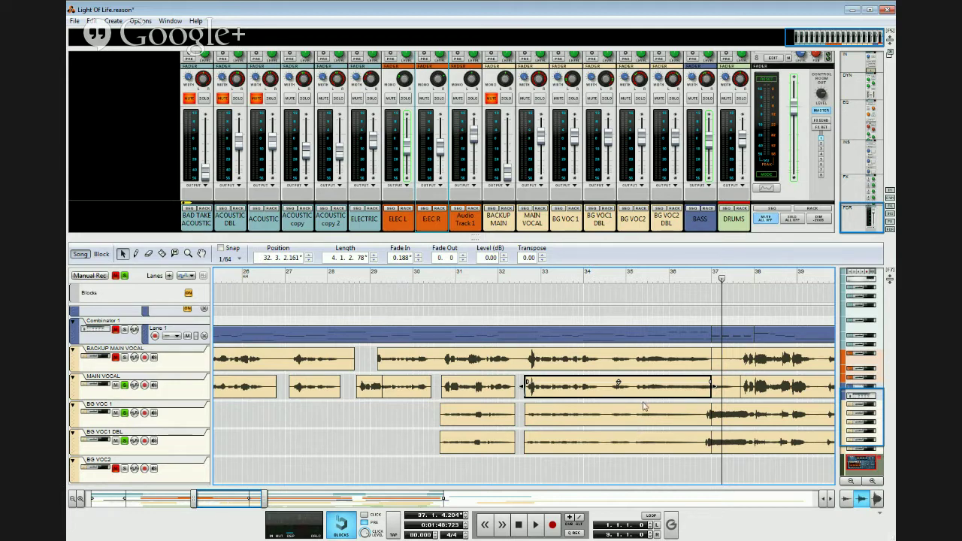
pyautogui.click(653, 275)
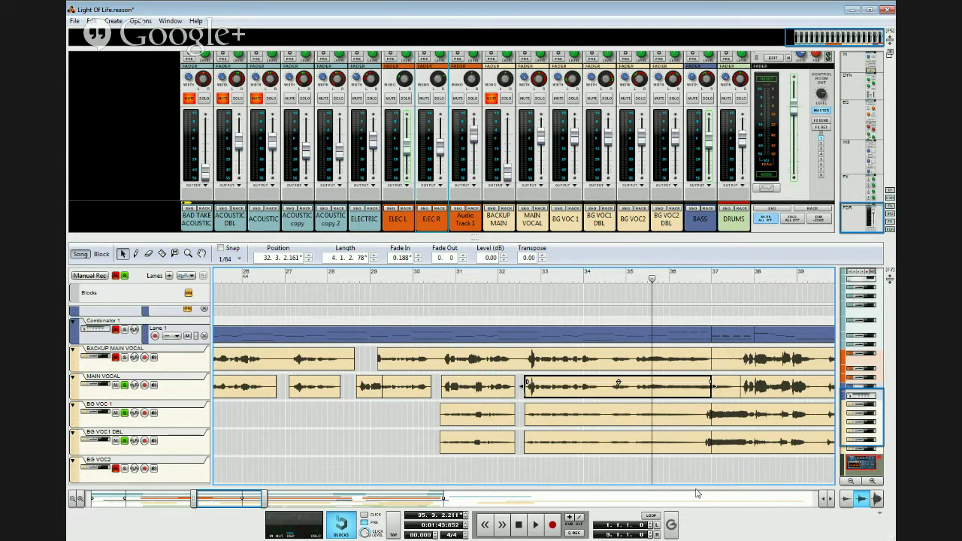
# Step: Leave only MAIN VOCAL soloed and play it from 35.3.2.211 past 36.3, replaying the end from about bar 36
pyautogui.click(132, 435)
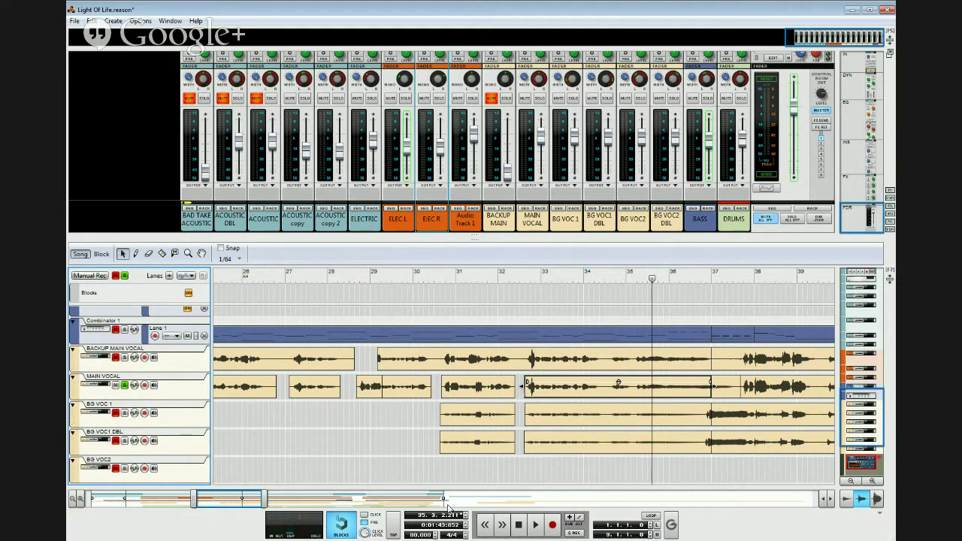
pyautogui.press('space')
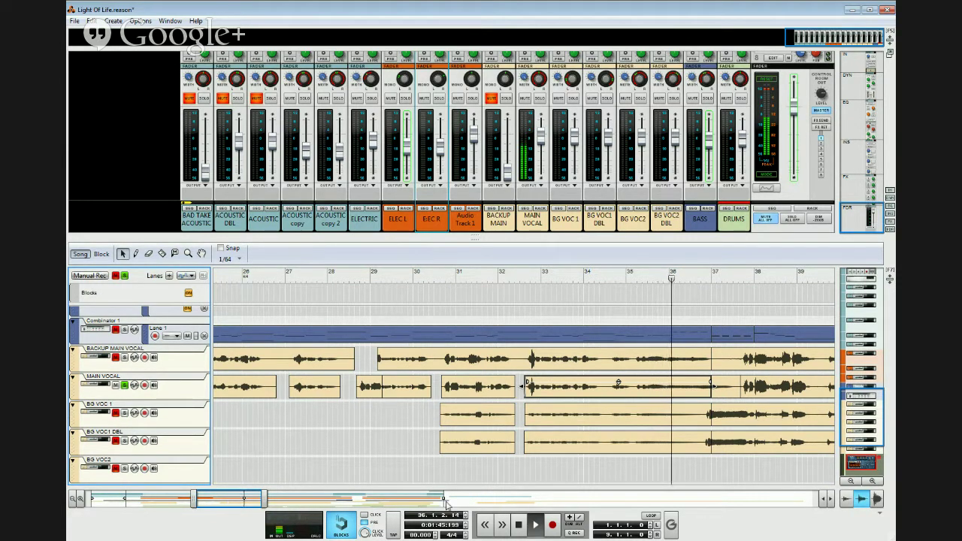
pyautogui.press('space')
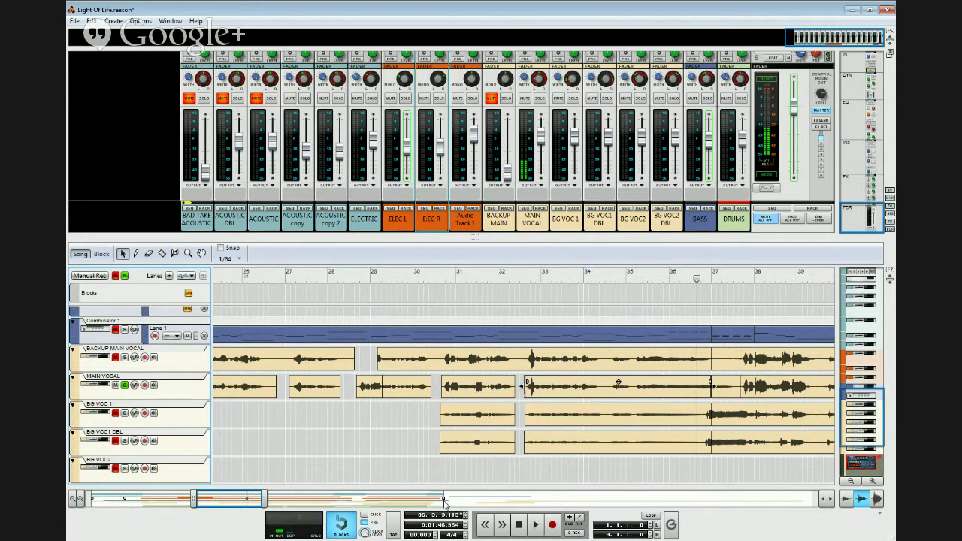
pyautogui.press('KP_0')
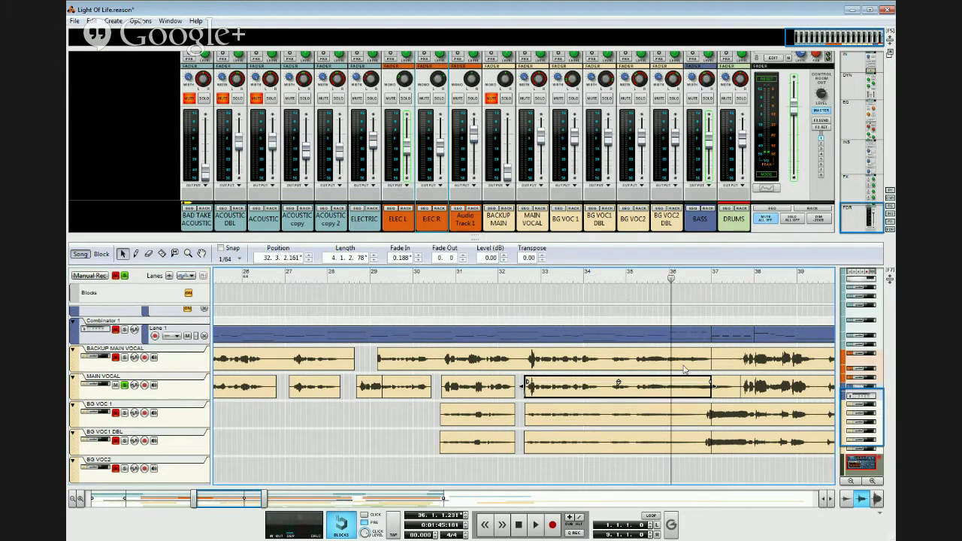
pyautogui.press('space')
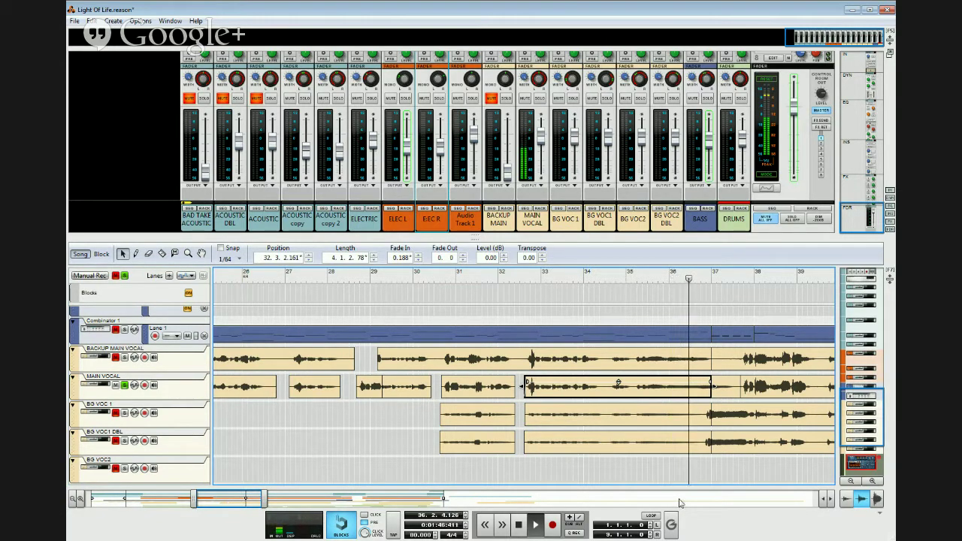
pyautogui.press('space')
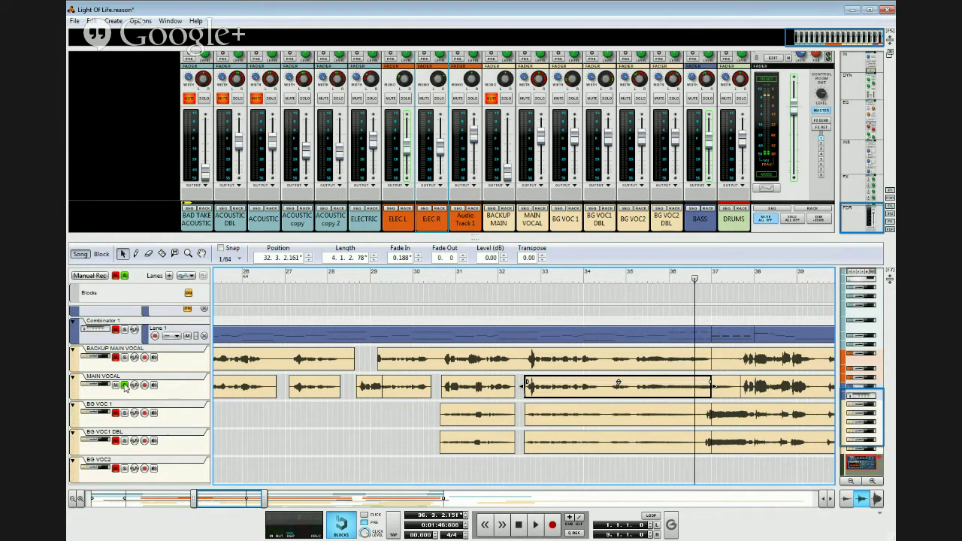
# Step: Turn off the MAIN VOCAL solo and play the full mix twice from just before bar 36 to about 36.4
pyautogui.click(577, 378)
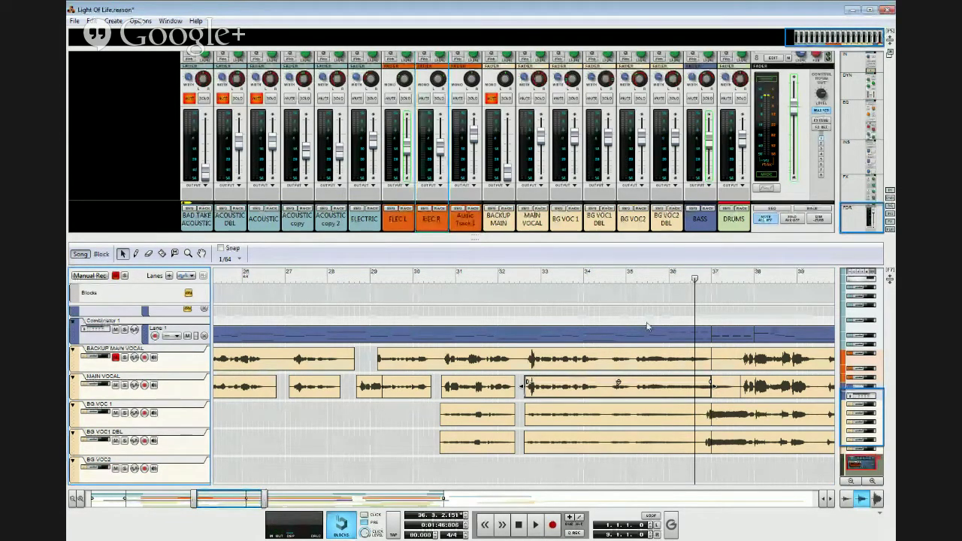
pyautogui.click(661, 277)
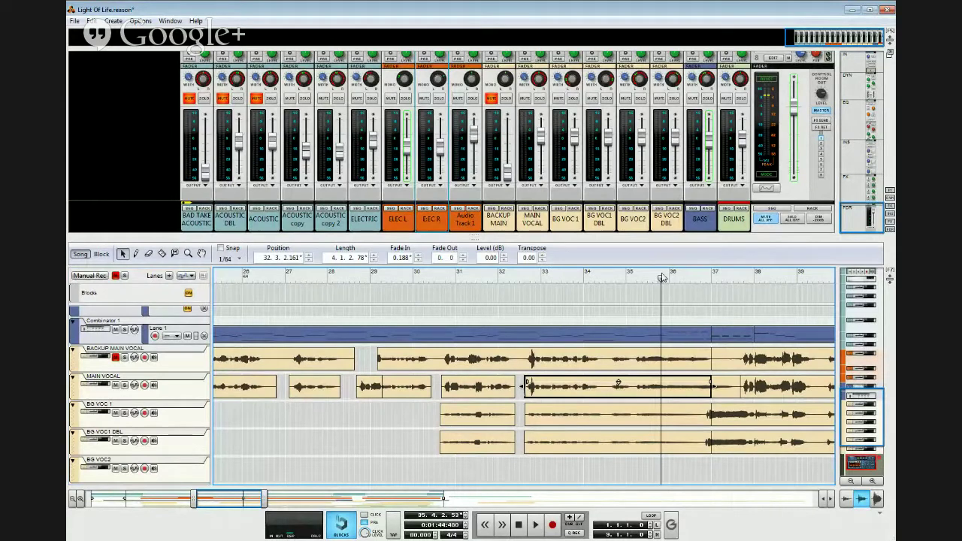
pyautogui.press('space')
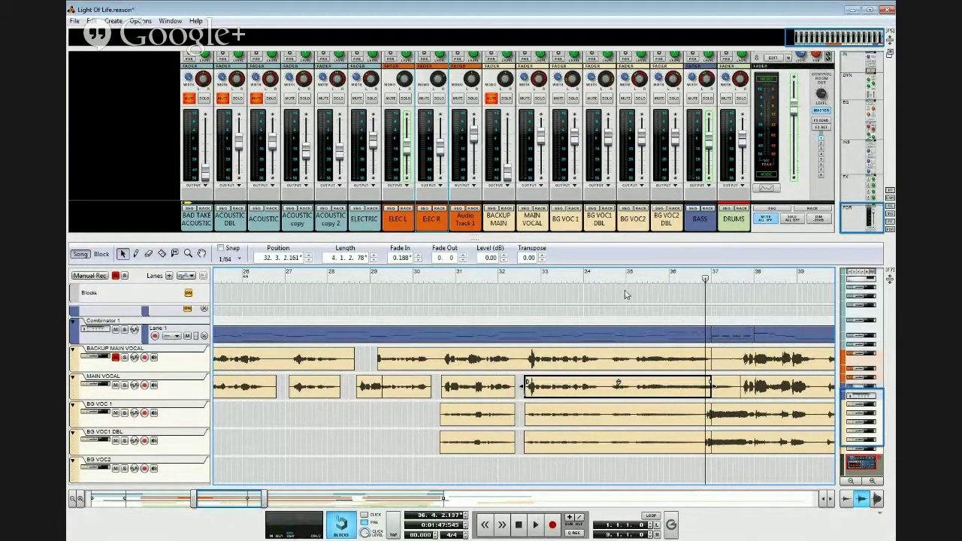
pyautogui.click(655, 275)
pyautogui.press('space')
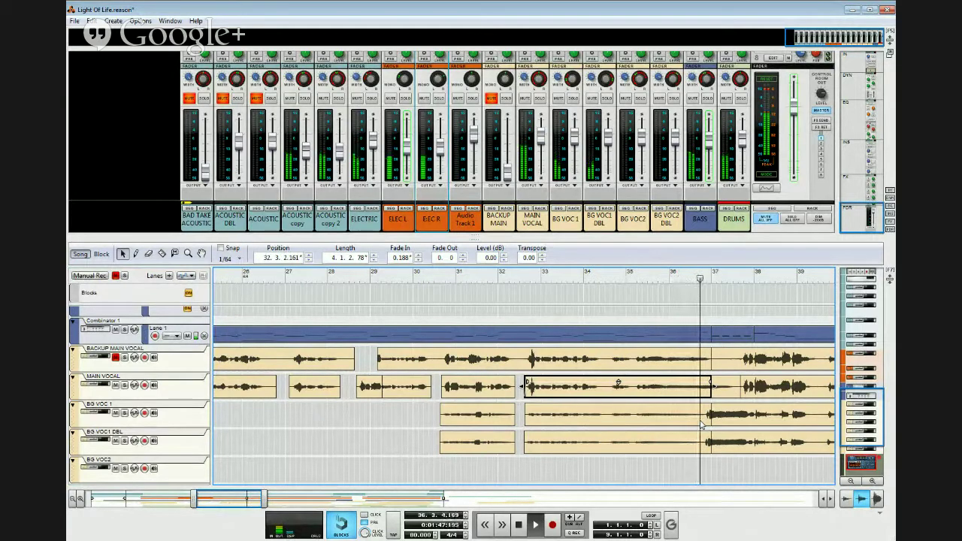
pyautogui.press('space')
# Step: Solo MAIN VOCAL again and play it from around bar 36 to about 36.3
pyautogui.click(615, 313)
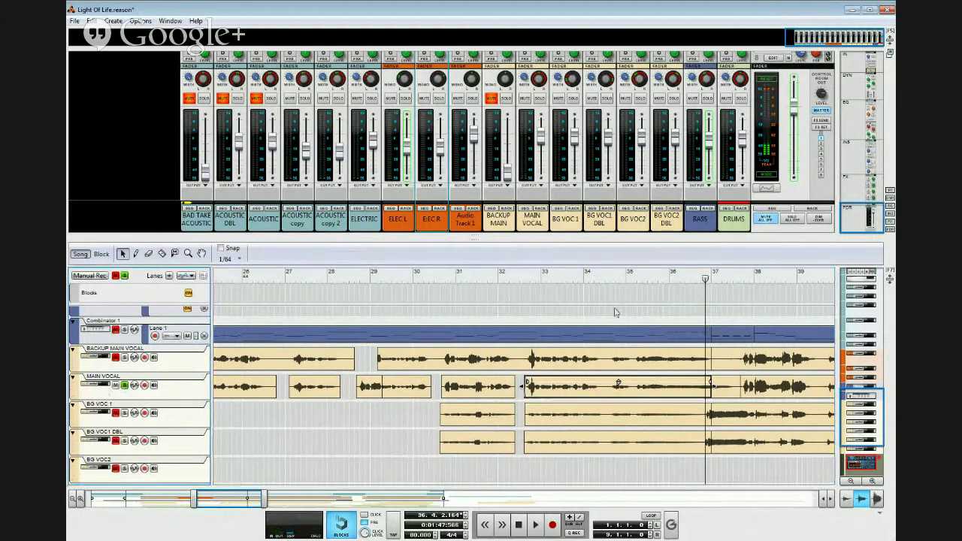
pyautogui.click(669, 276)
pyautogui.press('space')
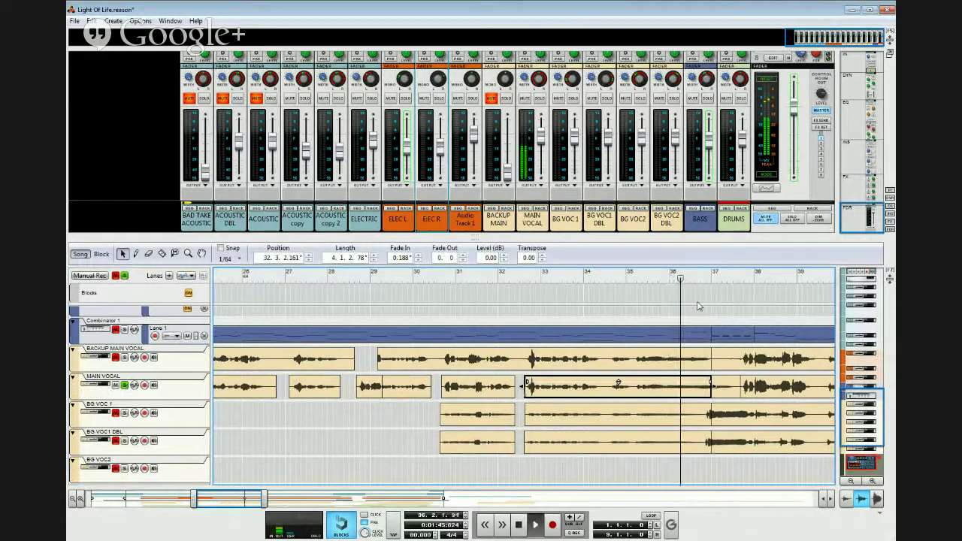
pyautogui.press('space')
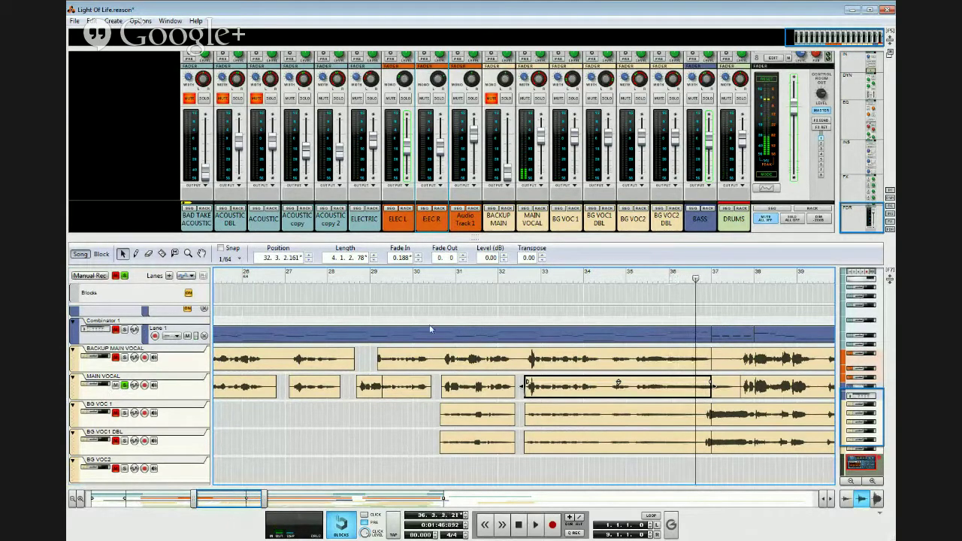
# Step: Turn off the MAIN VOCAL solo and continue playing the full mix from about 36.3 past bar 38
pyautogui.click(129, 387)
pyautogui.press('space')
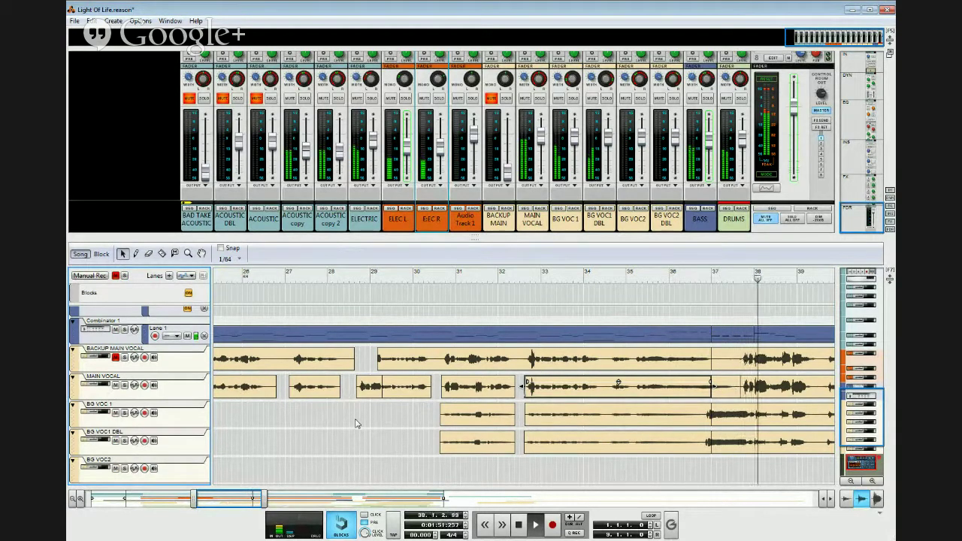
pyautogui.press('space')
# Step: Select the MAIN VOCAL clips before and after the split at 37.3.3.177, and play the full mix from mid bar 36 past 39.2
pyautogui.click(729, 395)
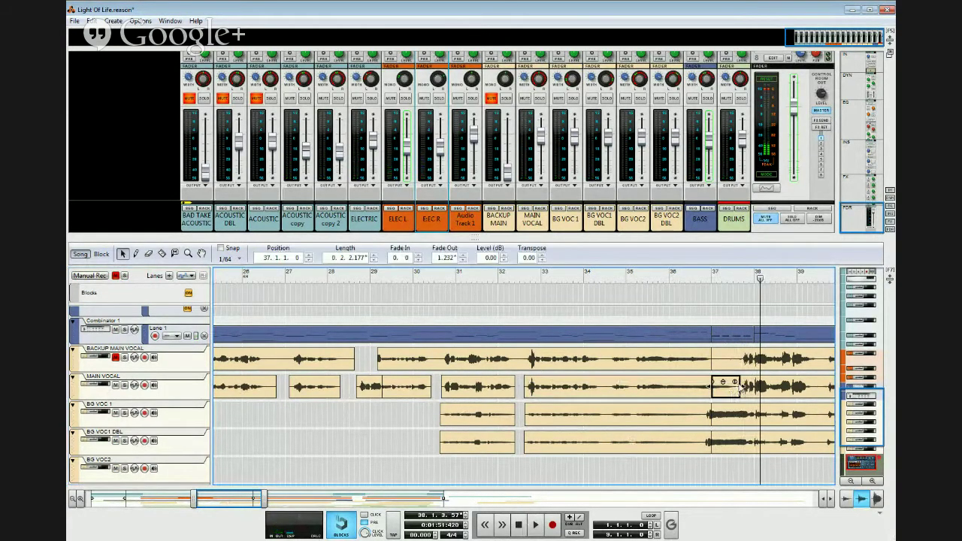
pyautogui.click(745, 391)
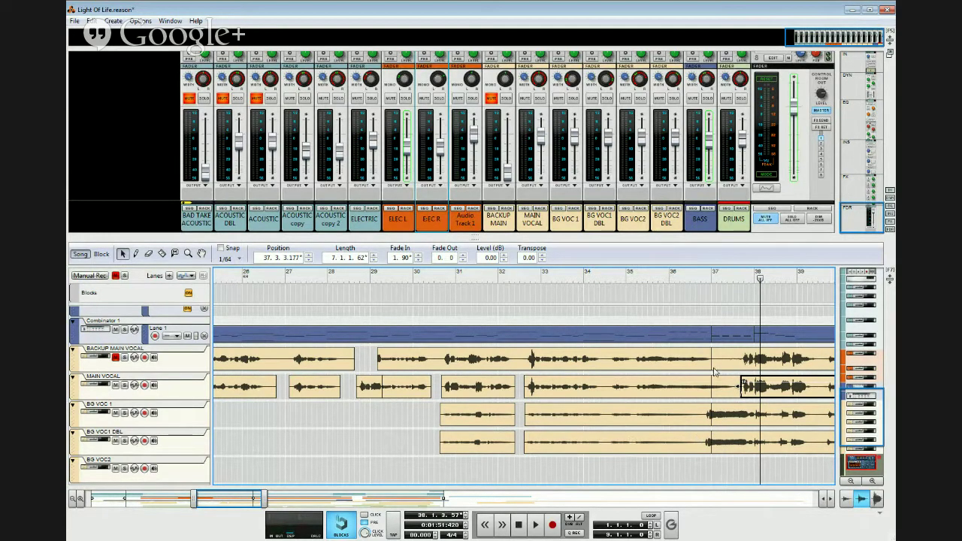
pyautogui.click(693, 281)
pyautogui.press('space')
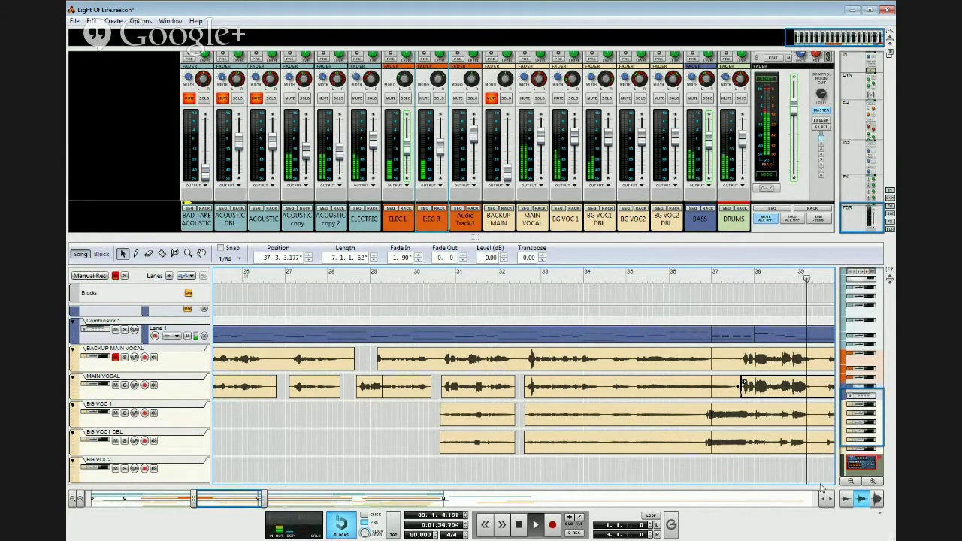
pyautogui.press('space')
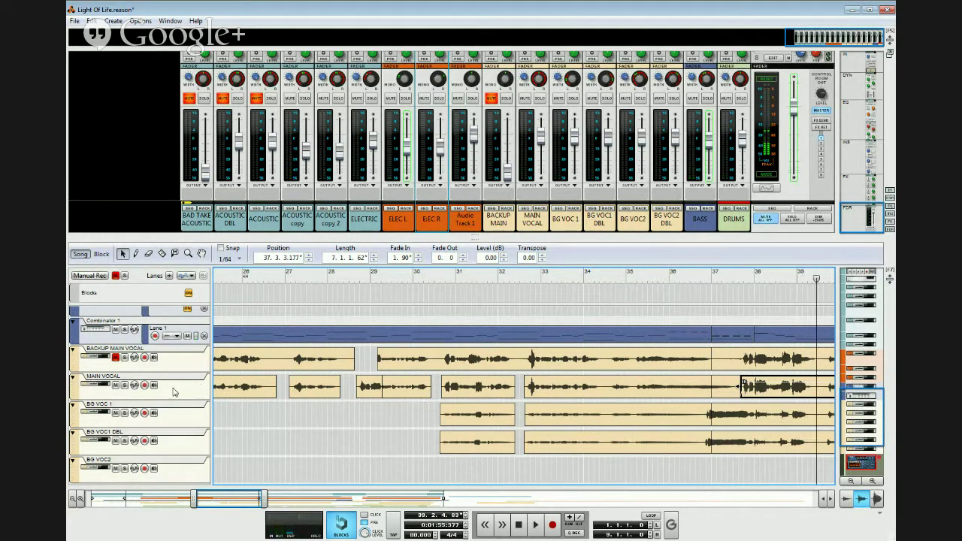
# Step: Solo the MAIN VOCAL track without the background vocals and play it from 38.4.4.190 past the middle of bar 39
pyautogui.click(124, 385)
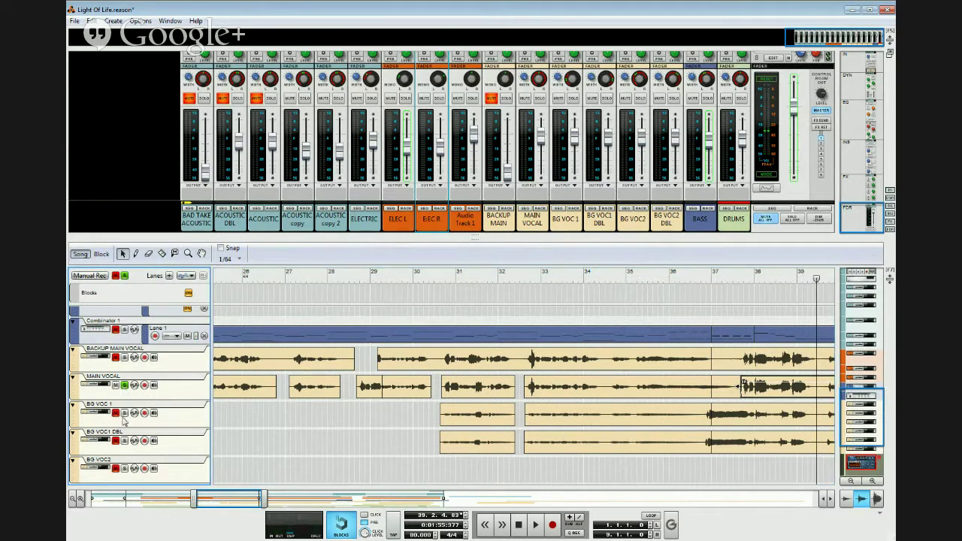
pyautogui.click(124, 412)
pyautogui.click(124, 441)
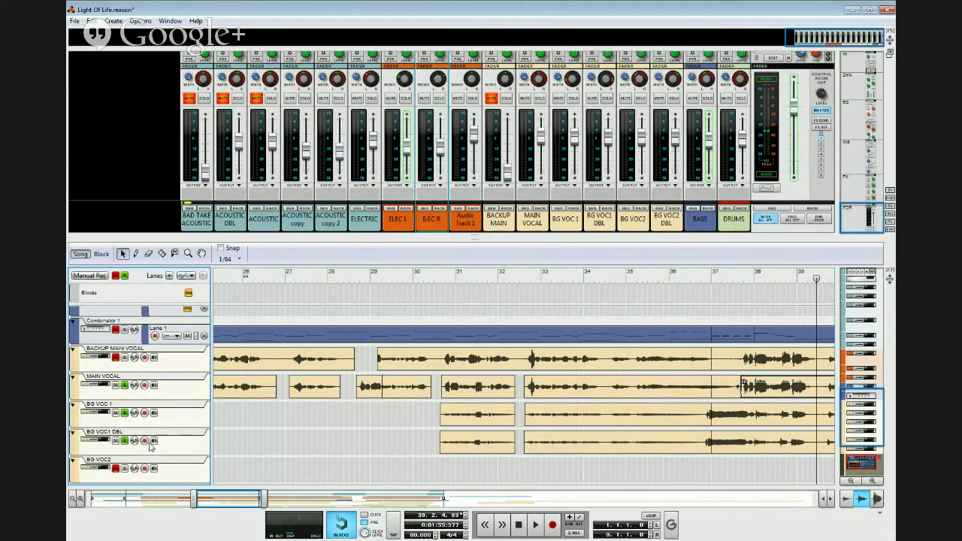
pyautogui.click(799, 280)
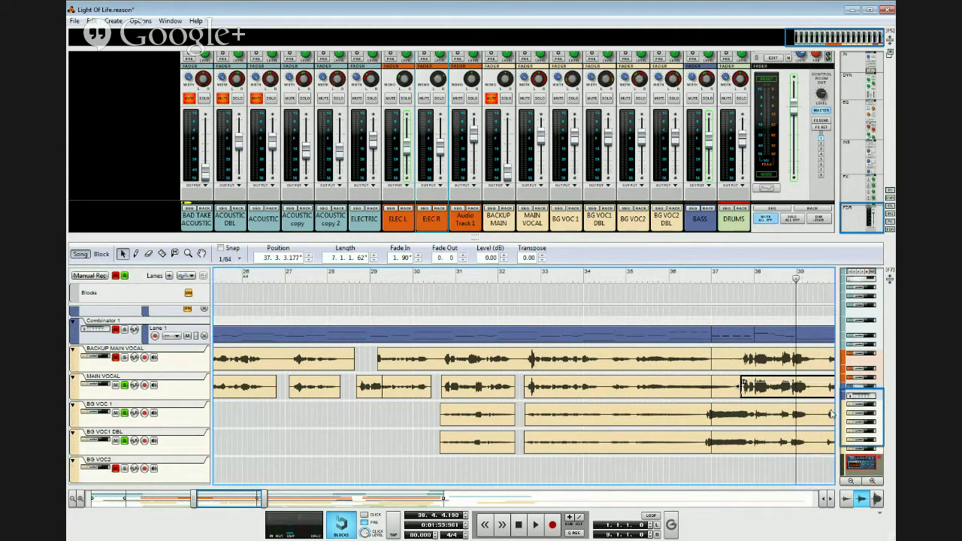
pyautogui.click(133, 440)
pyautogui.press('space')
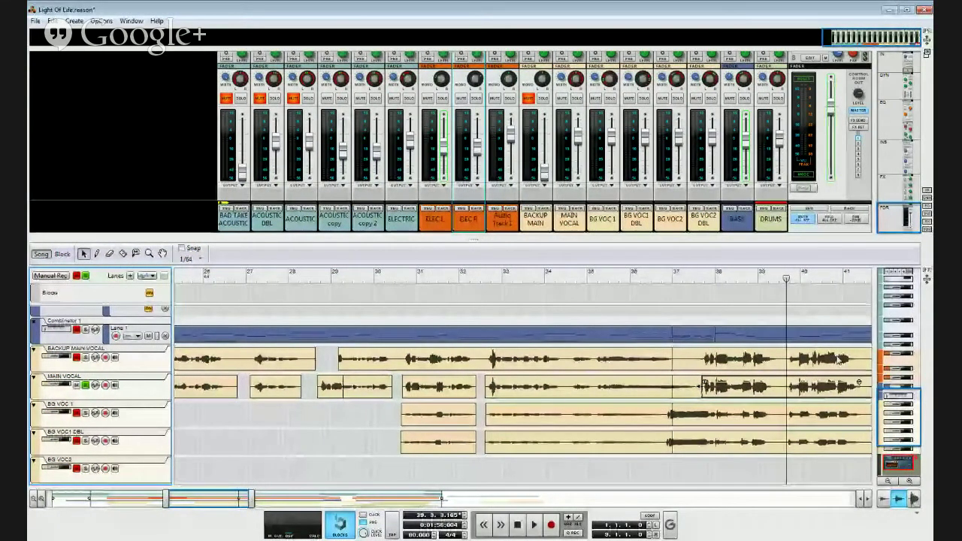
# Step: Play the soloed MAIN VOCAL from 38.4.4.171 through the pause in bar 39, and replay that pause up to the next phrase
pyautogui.click(764, 280)
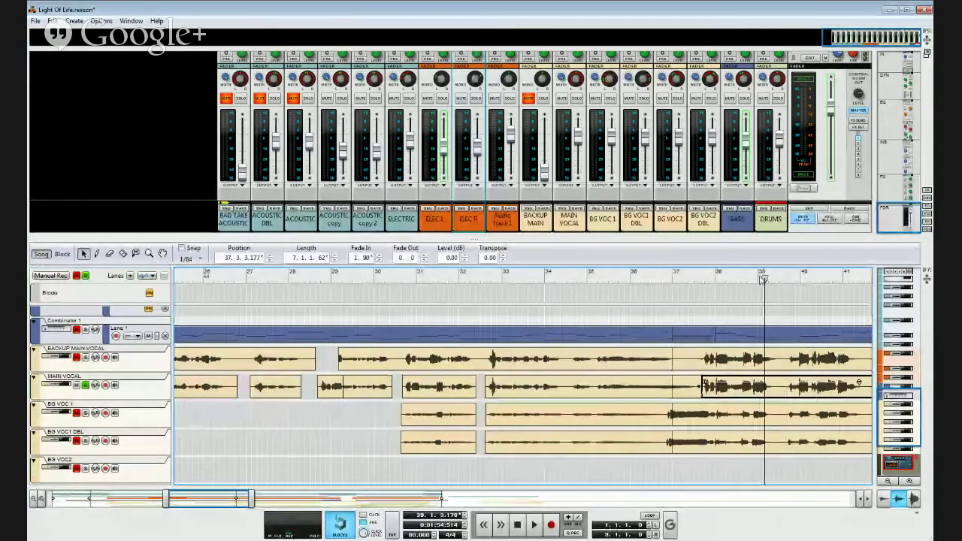
pyautogui.click(743, 279)
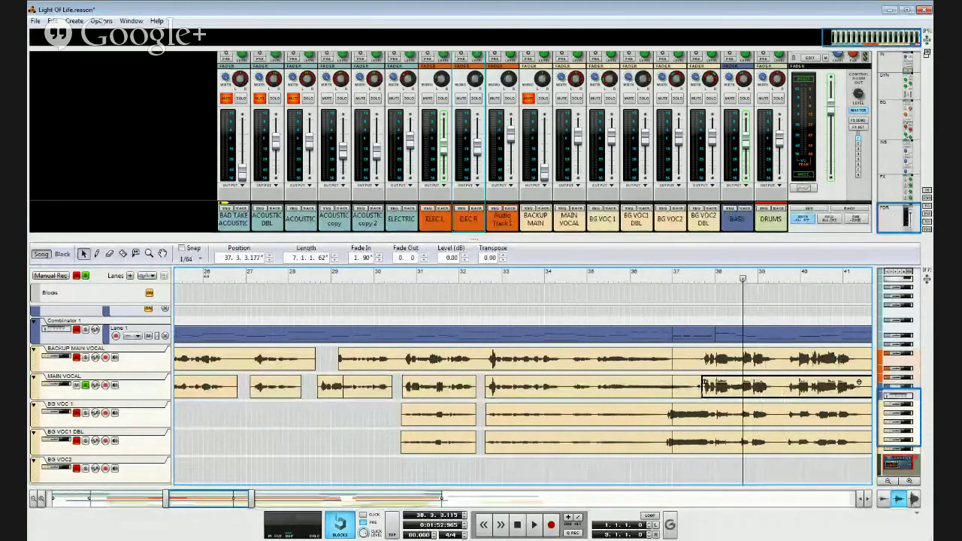
pyautogui.click(41, 500)
pyautogui.click(42, 500)
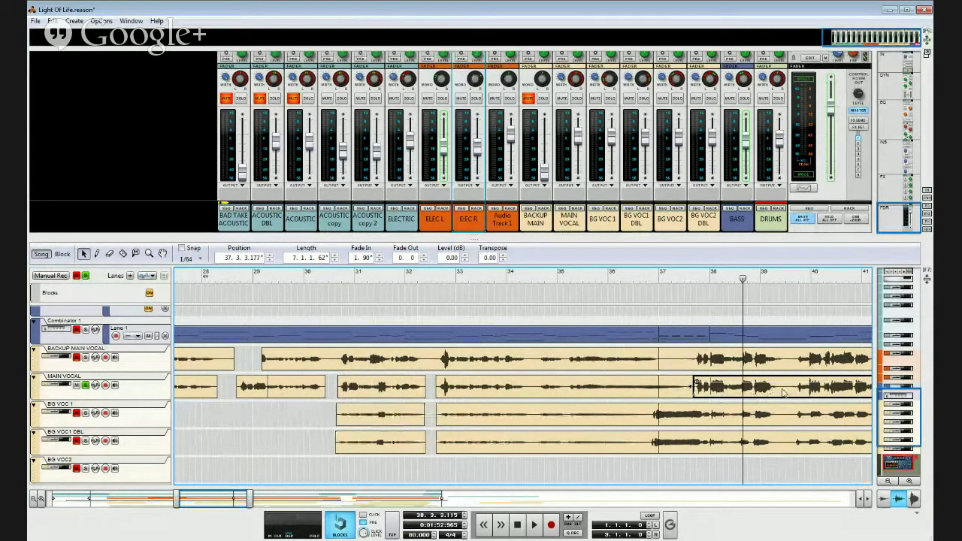
pyautogui.click(760, 278)
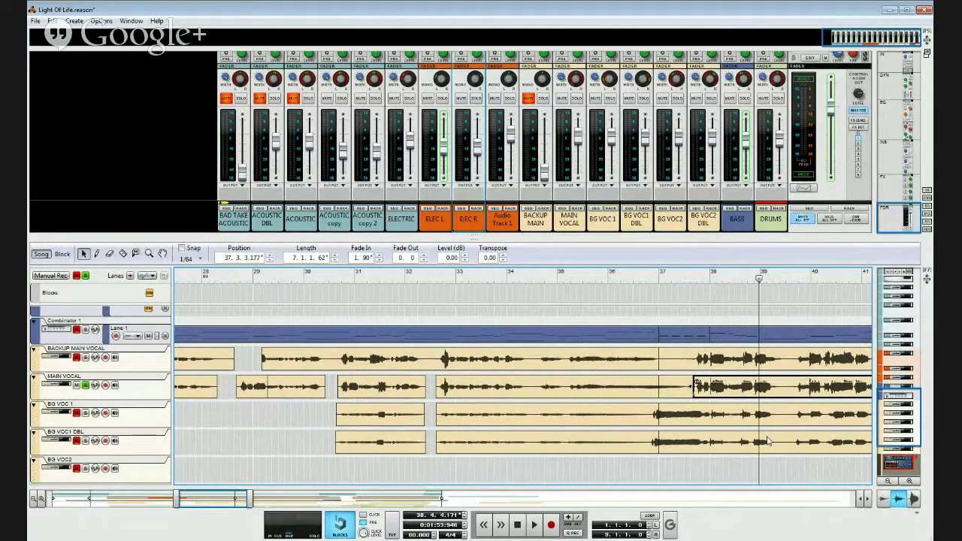
pyautogui.press('space')
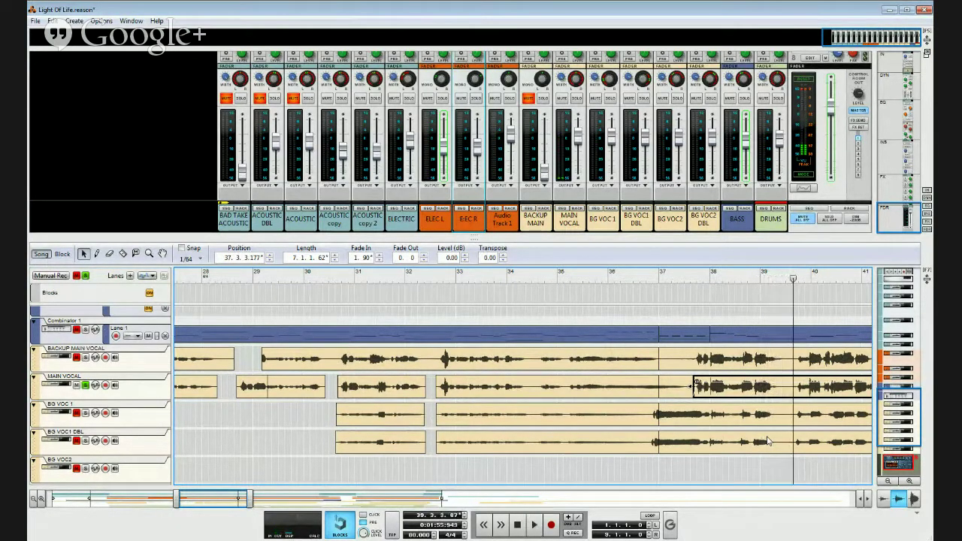
pyautogui.click(769, 279)
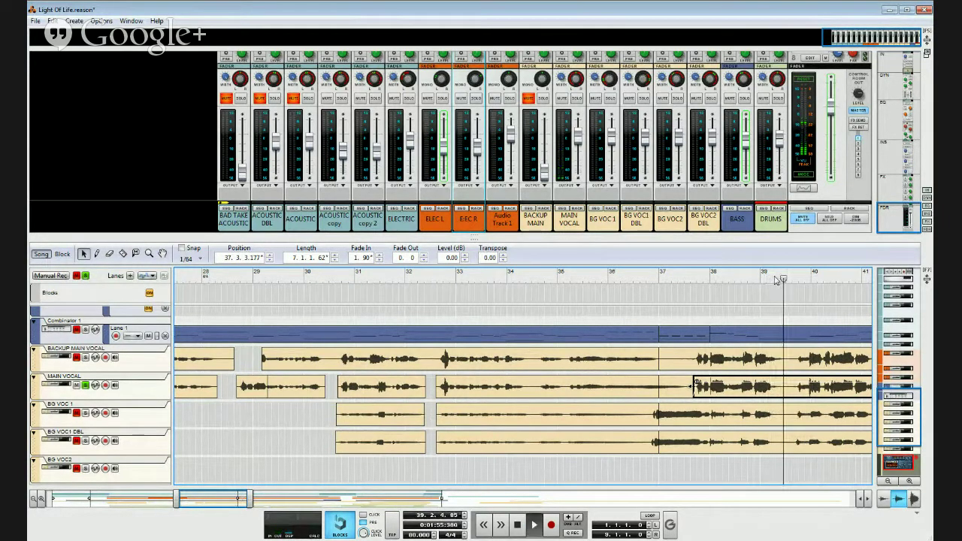
pyautogui.press('space')
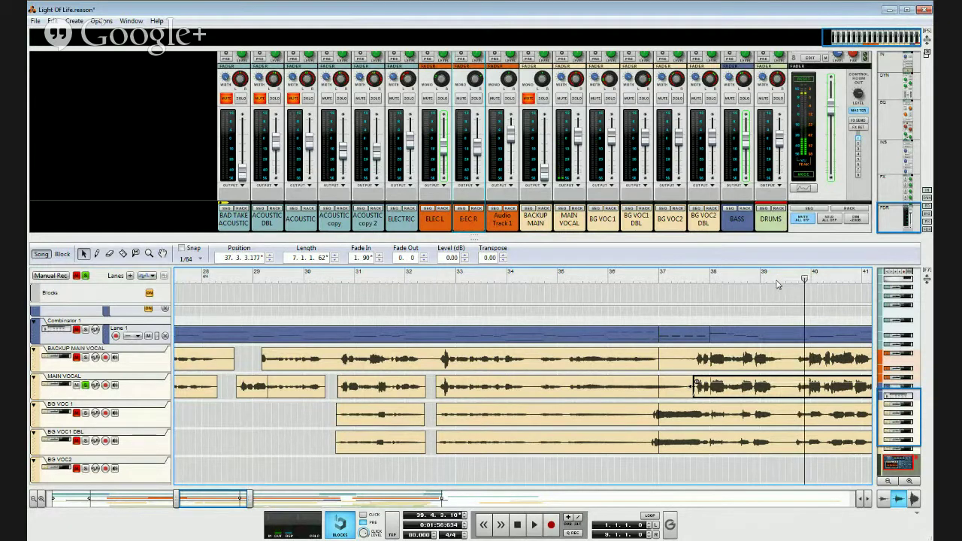
# Step: Split the MAIN VOCAL clip in the pause of bar 39 and give the clip before the cut a 0.198 fade-out
pyautogui.click(124, 254)
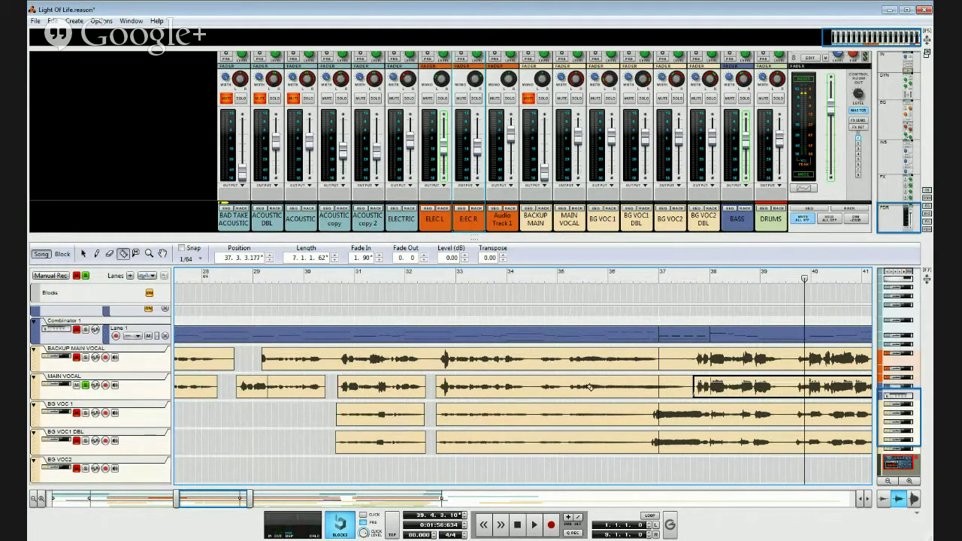
pyautogui.click(786, 393)
pyautogui.press('q')
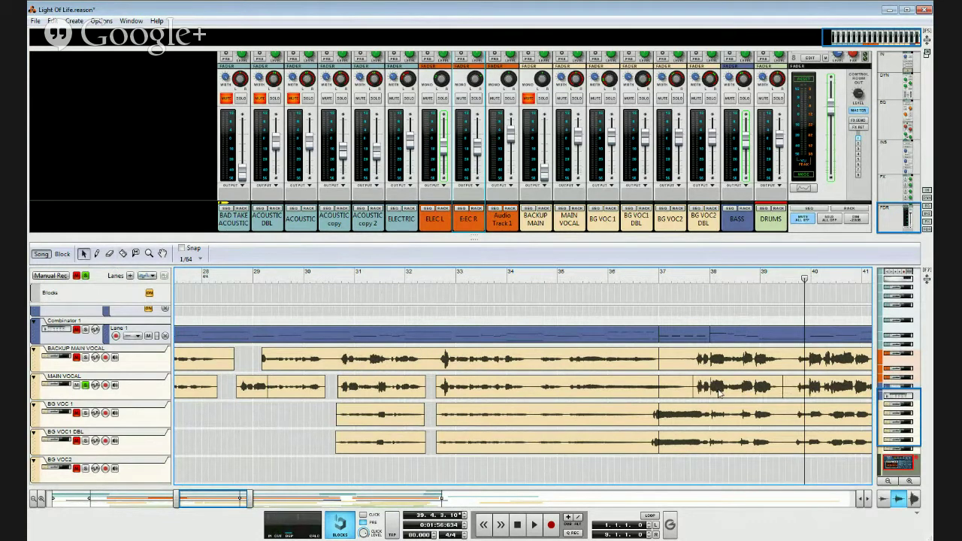
pyautogui.click(777, 391)
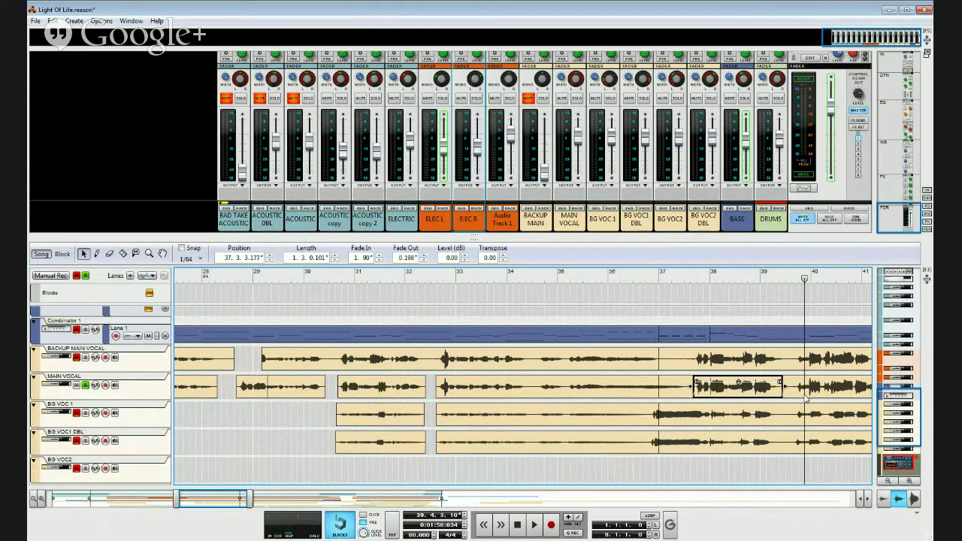
# Step: Trim the MAIN VOCAL clip after the cut to start at 39.3.4.31 with a 0.158 fade-in, and play across the gap past bar 40
pyautogui.click(804, 395)
pyautogui.moveTo(782, 386); pyautogui.dragTo(793, 390)
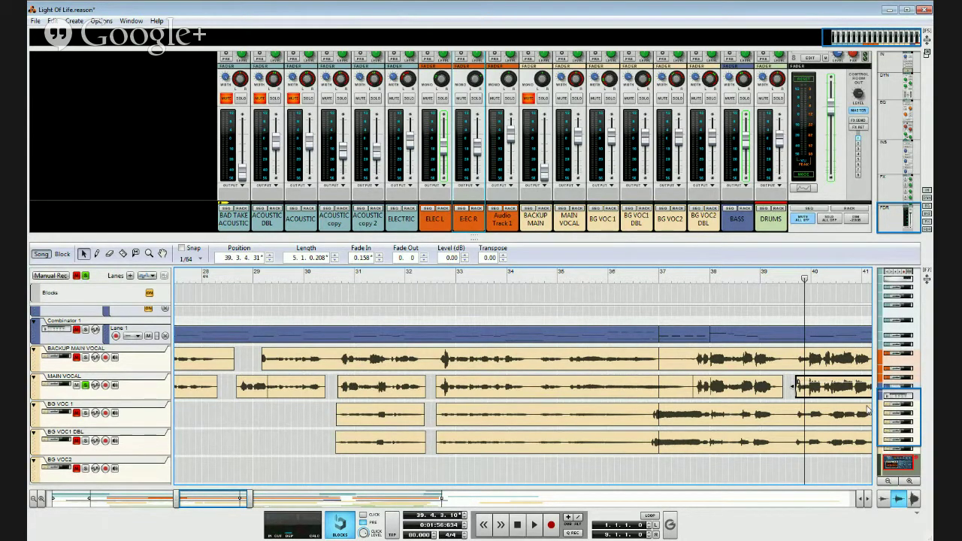
pyautogui.click(749, 280)
pyautogui.press('space')
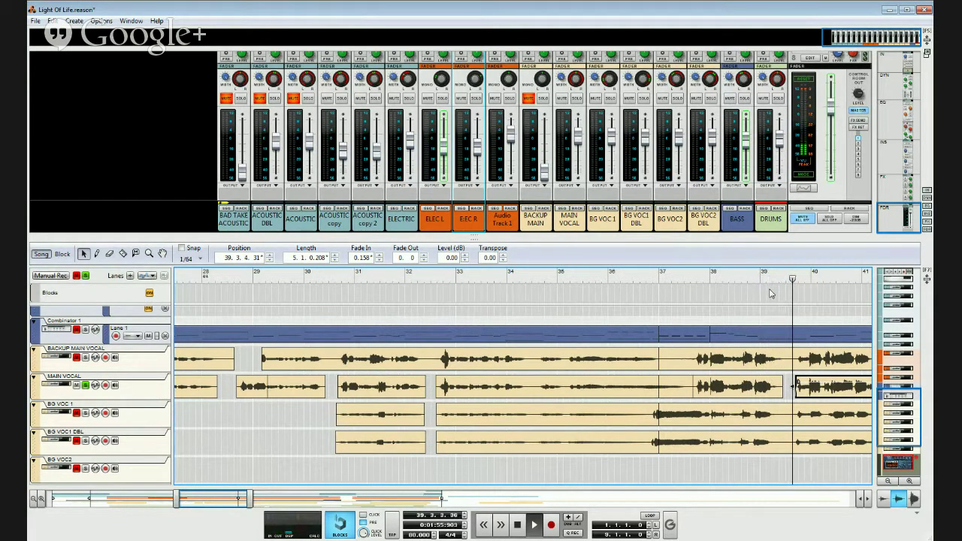
pyautogui.press('space')
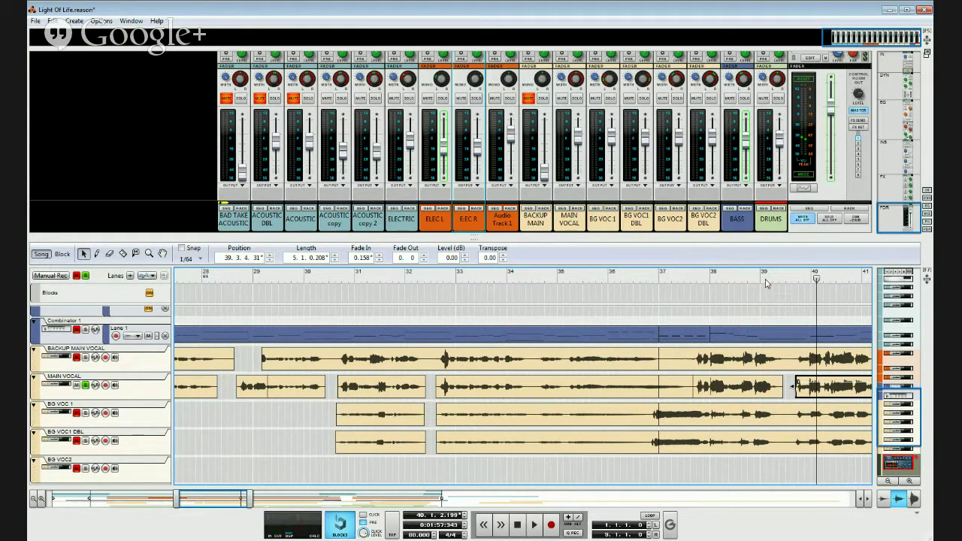
# Step: Play the soloed MAIN VOCAL again from 38.3.4.218 across the edited gap in bar 39
pyautogui.click(747, 282)
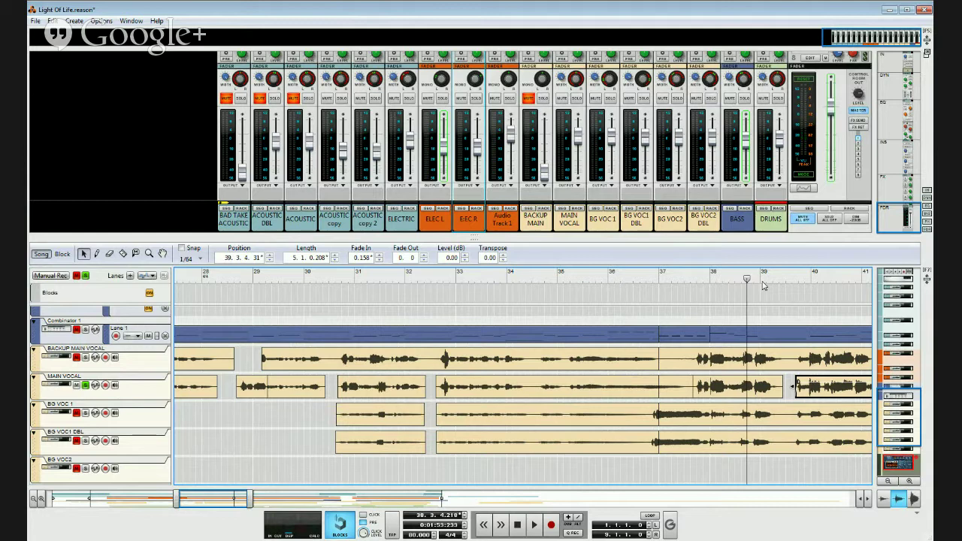
pyautogui.press('space')
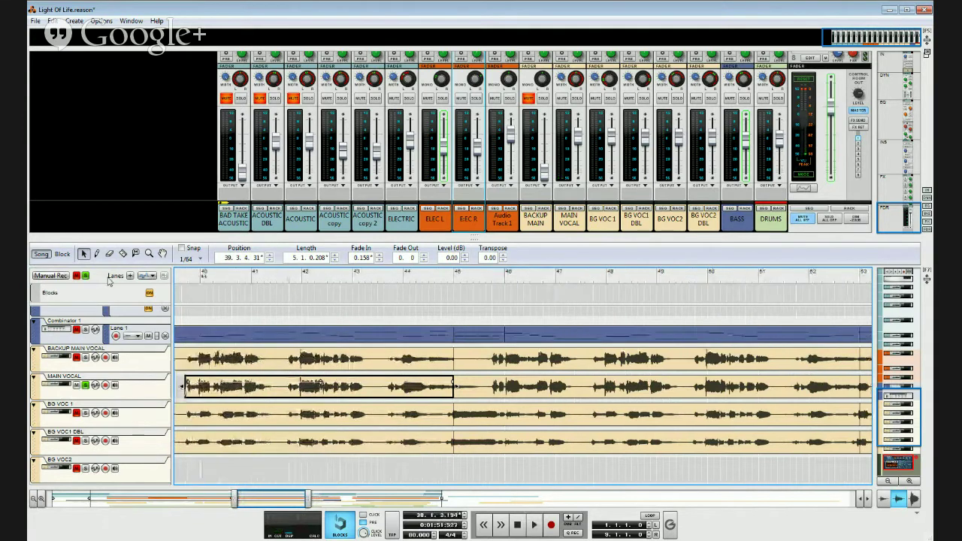
pyautogui.press('space')
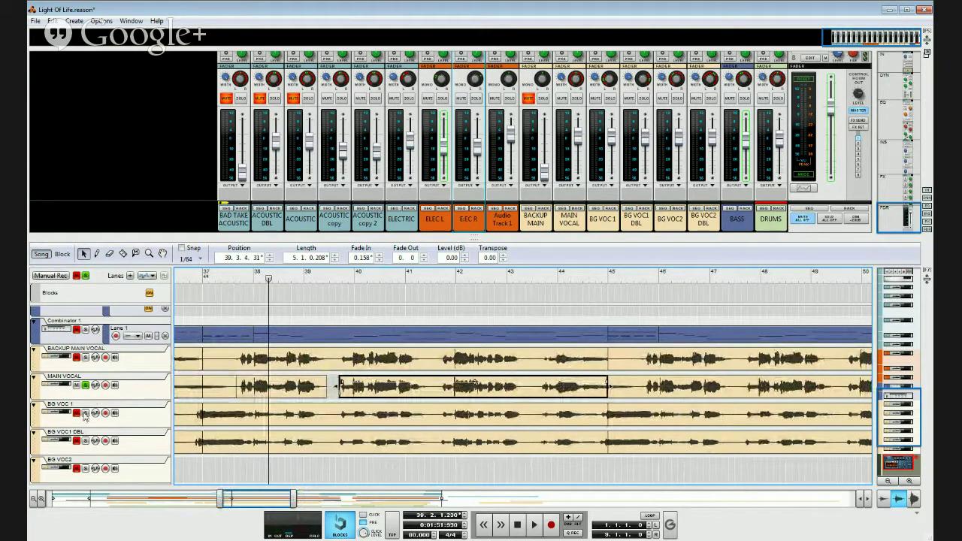
# Step: Solo BG VOC 1 together with the MAIN VOCAL and play the transition in bar 39 several times, stopping in the gap
pyautogui.click(293, 333)
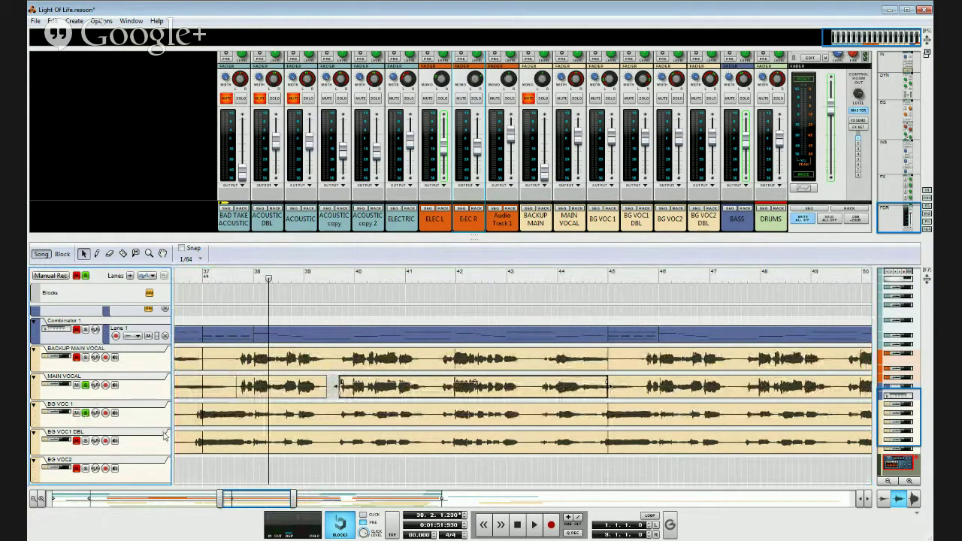
pyautogui.press('space')
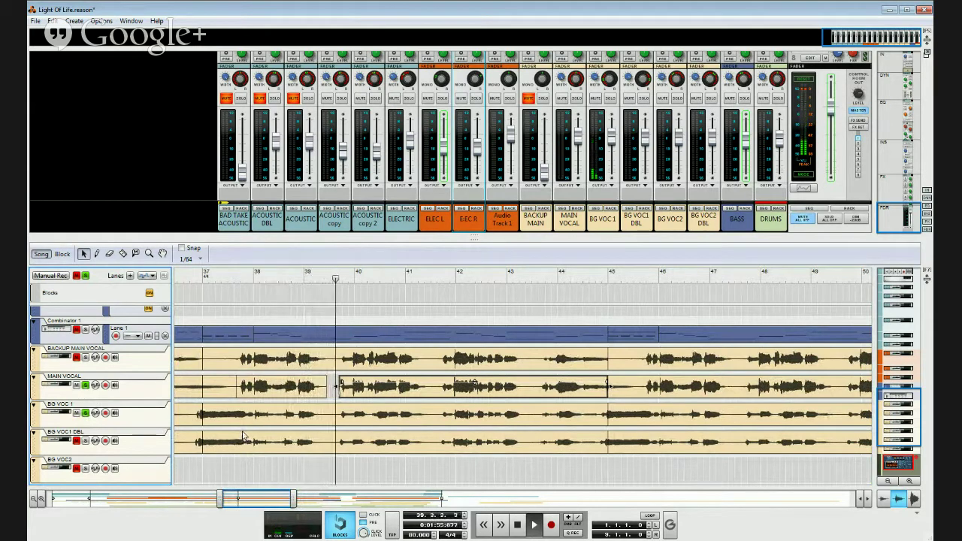
pyautogui.press('space')
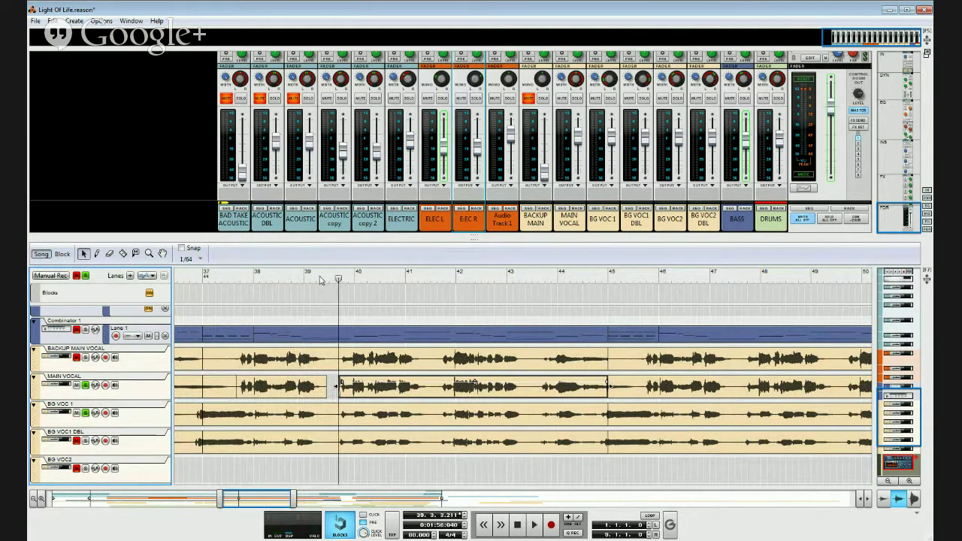
pyautogui.click(320, 281)
pyautogui.press('space')
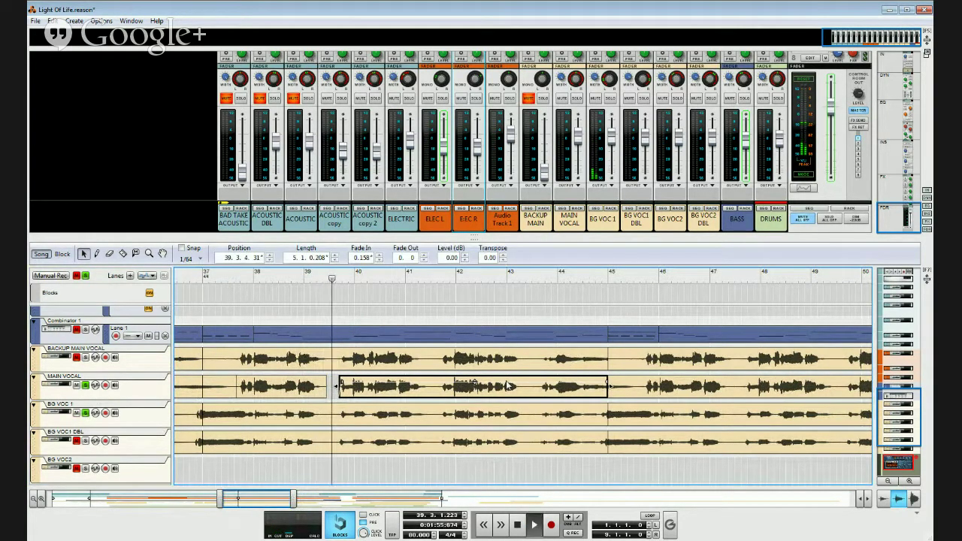
pyautogui.press('space')
pyautogui.click(320, 279)
pyautogui.press('space')
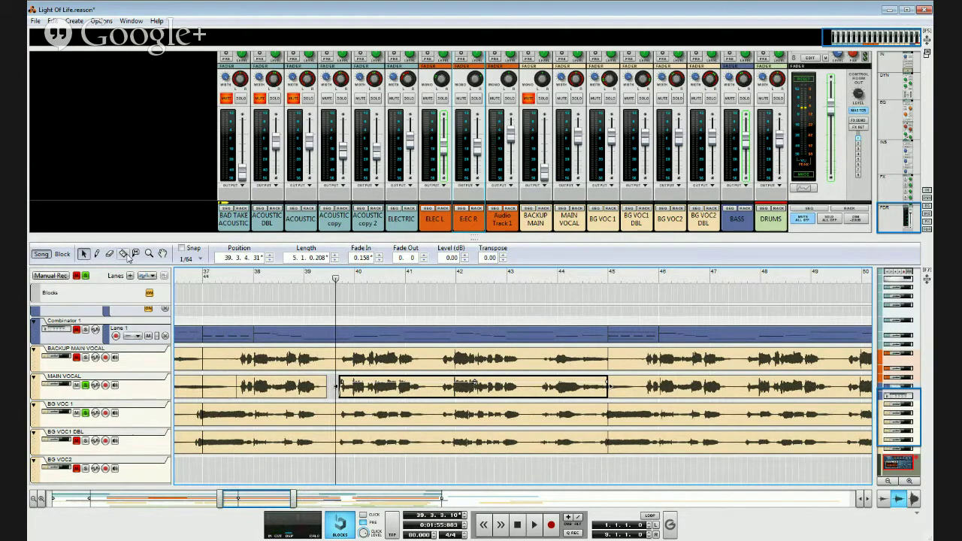
# Step: Split the BG VOC 1 clip in the pause of bar 39 and give the clip before the cut a 1.236 fade-out
pyautogui.press('r')
pyautogui.click(327, 421)
pyautogui.press('q')
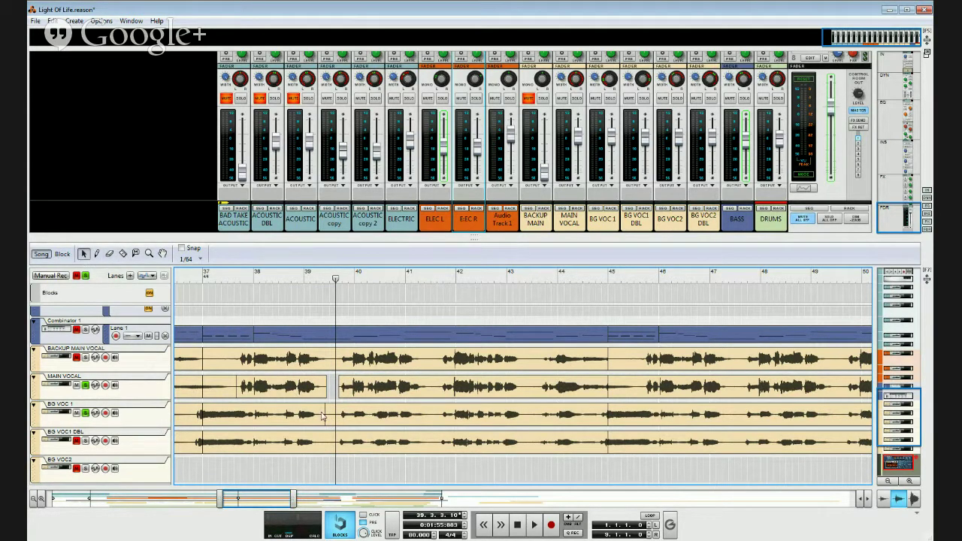
pyautogui.click(323, 414)
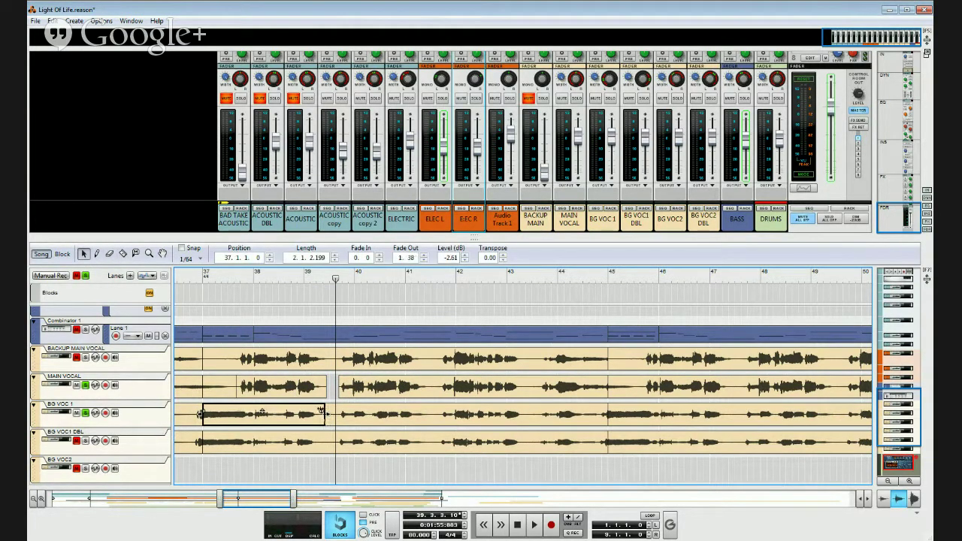
pyautogui.moveTo(324, 409); pyautogui.dragTo(318, 410)
# Step: Split the BG VOC1 DBL clip at 39.2.2.200 and try to add a short fade-out to the clip before the cut
pyautogui.press('r')
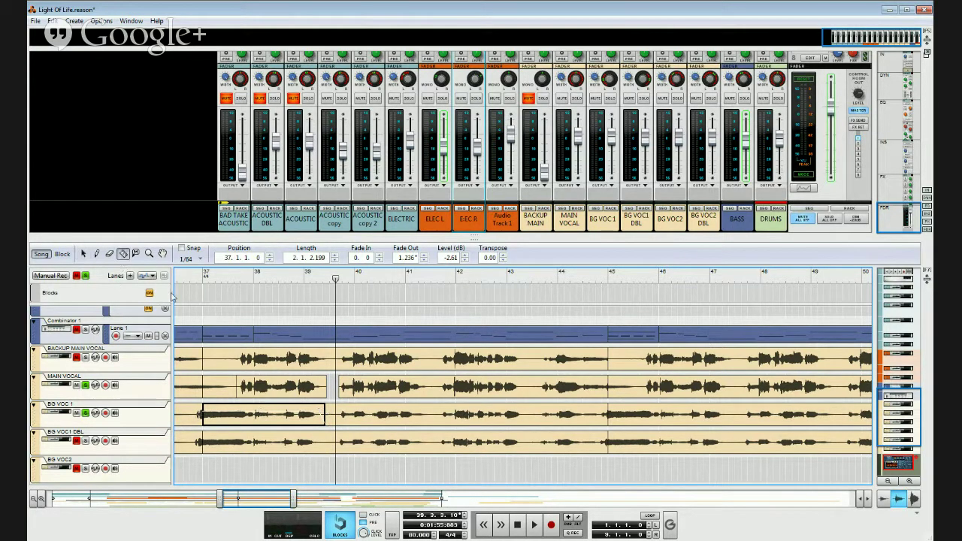
pyautogui.click(324, 449)
pyautogui.press('q')
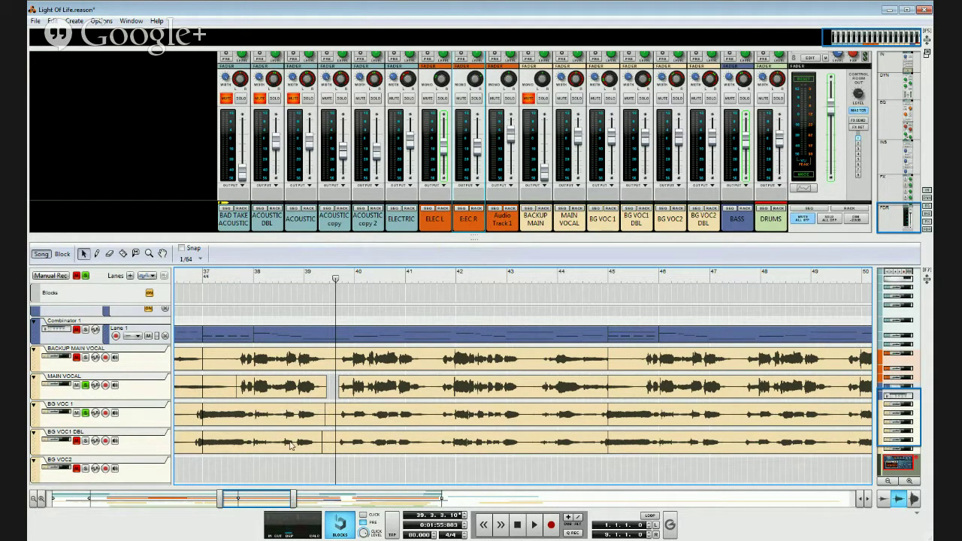
pyautogui.click(310, 450)
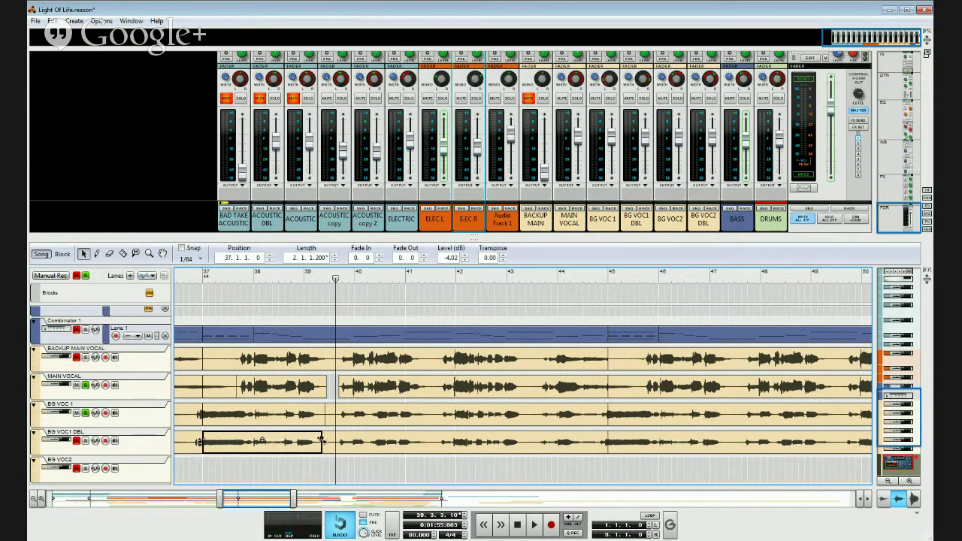
pyautogui.moveTo(321, 437); pyautogui.dragTo(316, 435)
# Step: Trim the ends of the BG VOC 1 and BG VOC1 DBL clips before the bar 39 cut, giving the DBL clip a length of 2.1.1.41
pyautogui.click(322, 418)
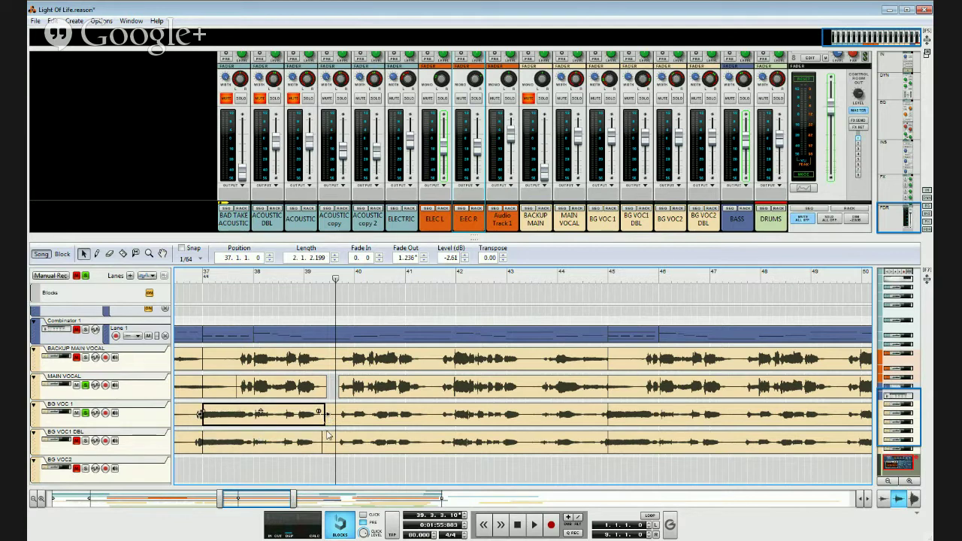
pyautogui.moveTo(322, 415); pyautogui.dragTo(325, 444)
pyautogui.click(318, 445)
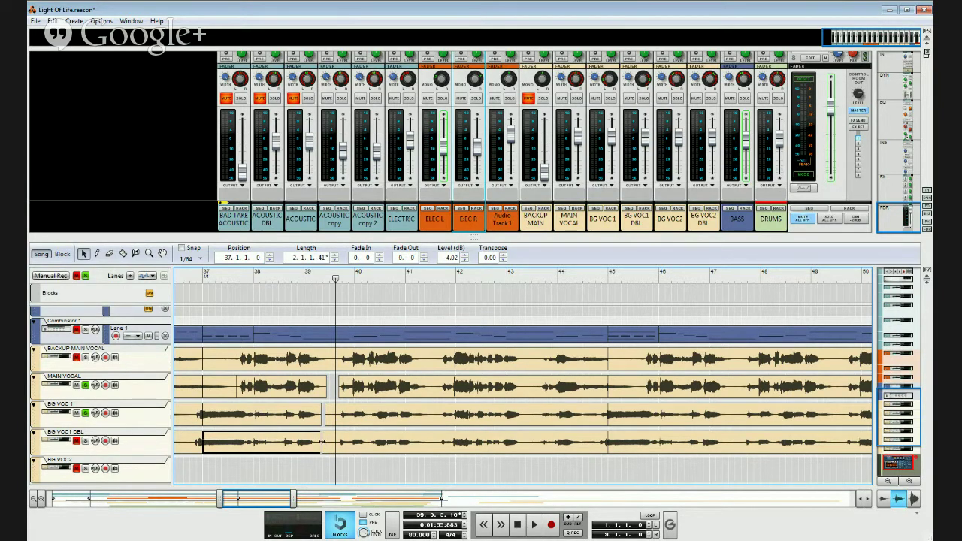
pyautogui.moveTo(316, 441); pyautogui.dragTo(340, 412)
# Step: Trim the clips after the cut to start at 39.3.3.192 on BG VOC 1 and 39.3.3.72 on BG VOC1 DBL, each with a 0.198 fade-in
pyautogui.click(338, 421)
pyautogui.click(340, 448)
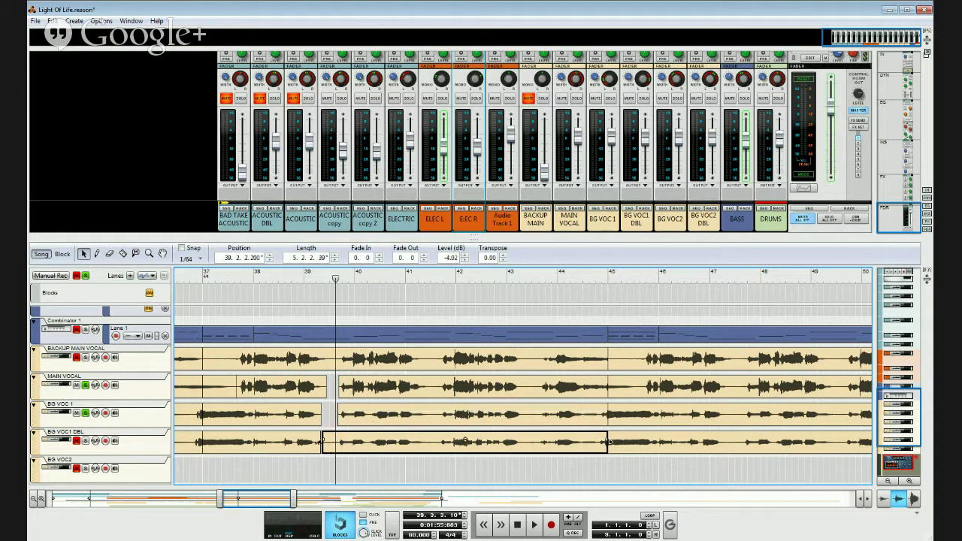
pyautogui.moveTo(323, 444); pyautogui.dragTo(339, 439)
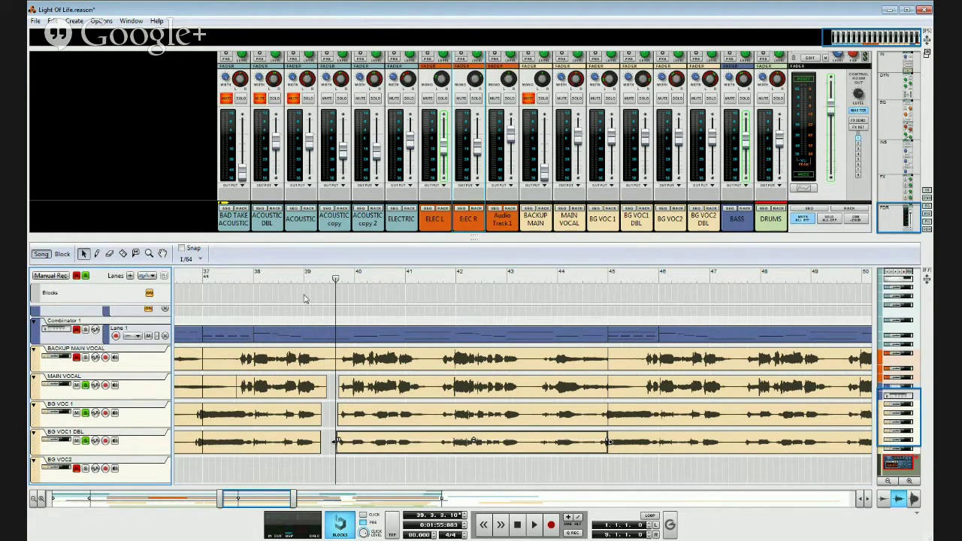
# Step: Play the soloed MAIN VOCAL, BG VOC 1 and BG VOC1 DBL from the middle of bar 38 across the gap into bar 41
pyautogui.click(279, 279)
pyautogui.press('space')
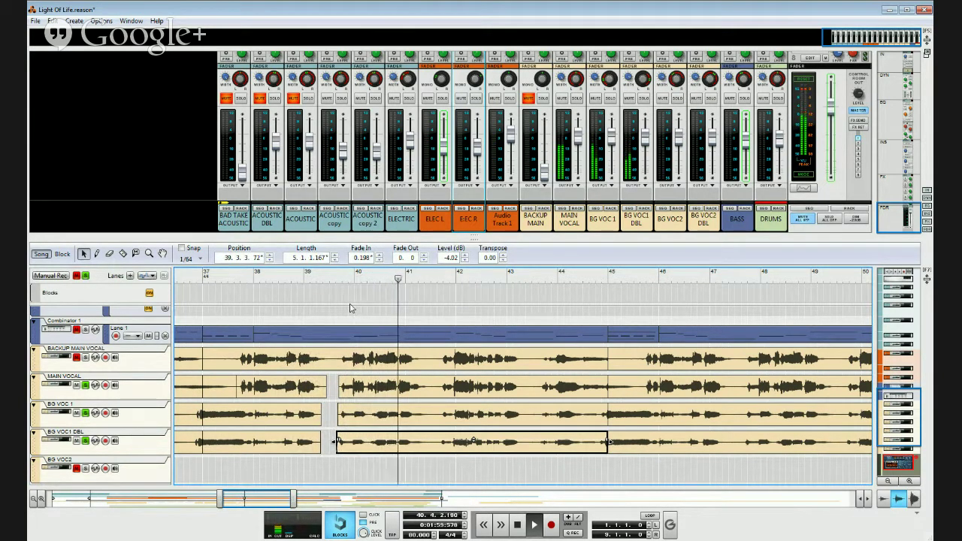
pyautogui.press('space')
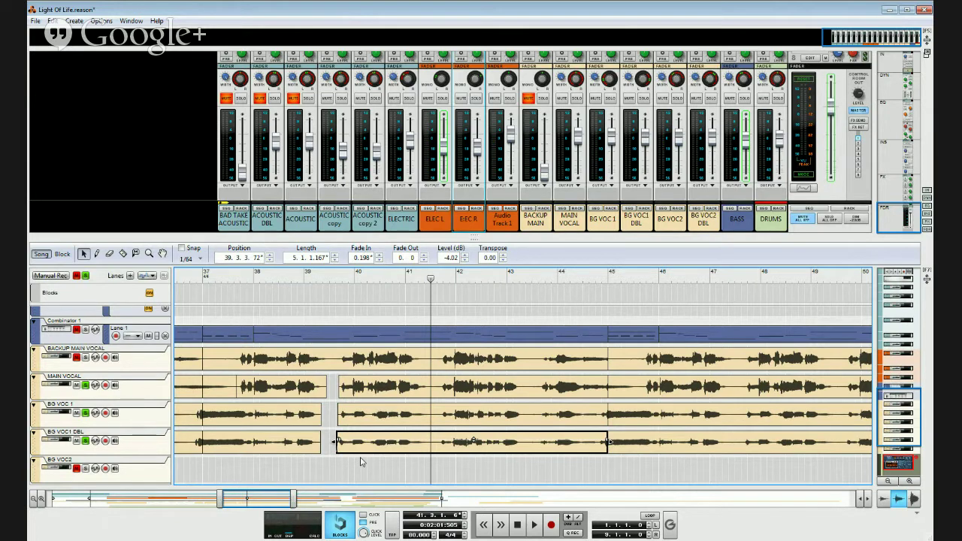
# Step: Turn off the vocal solos and play the full mix from late in bar 38 to the pause in bar 41
pyautogui.click(88, 446)
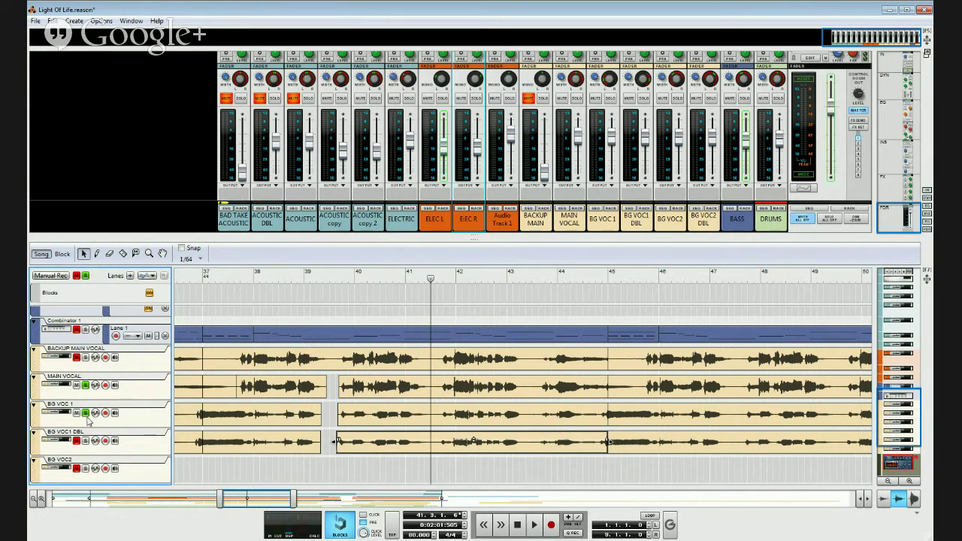
pyautogui.click(298, 275)
pyautogui.press('space')
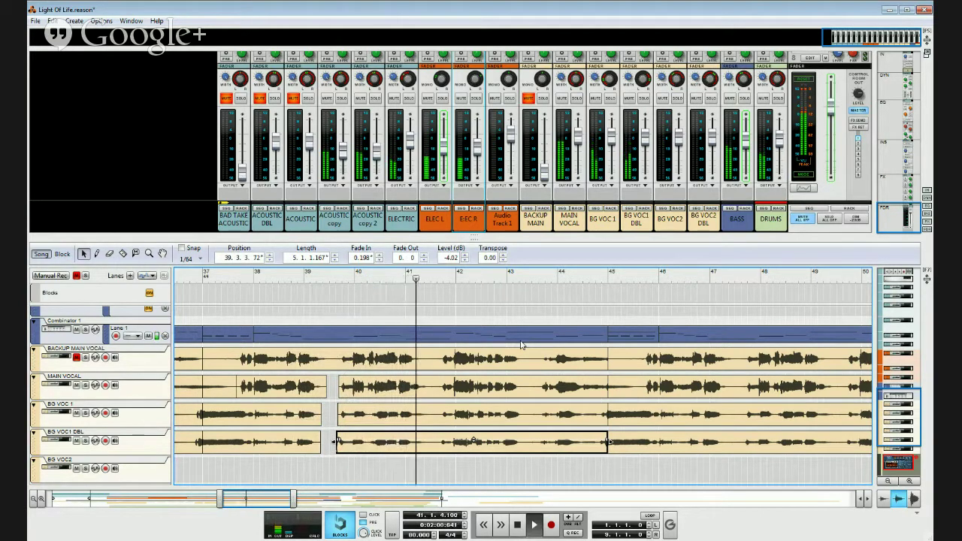
pyautogui.press('space')
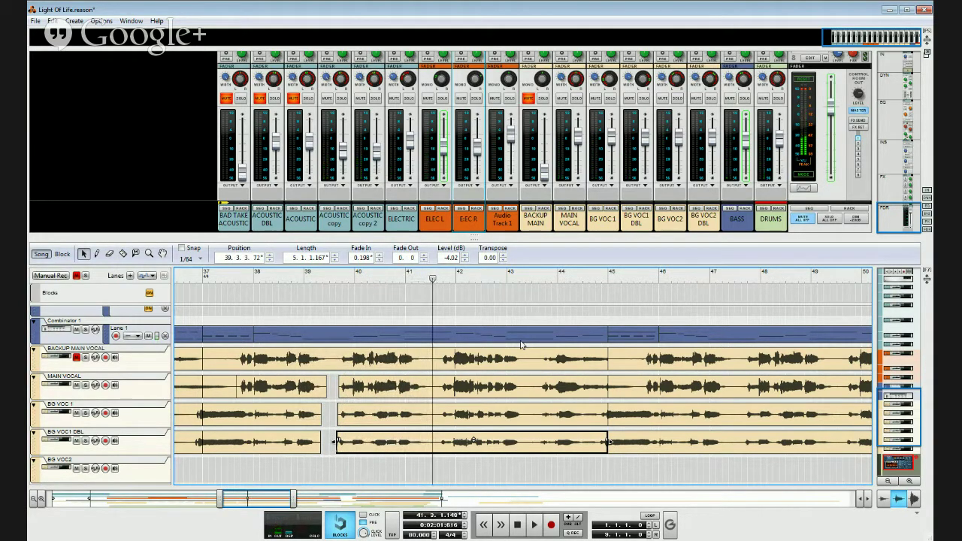
# Step: Split the MAIN VOCAL, BG VOC 1 and BG VOC1 DBL clips in the pause of bar 41 and trim the end of the MAIN VOCAL clip before the cut
pyautogui.press('r')
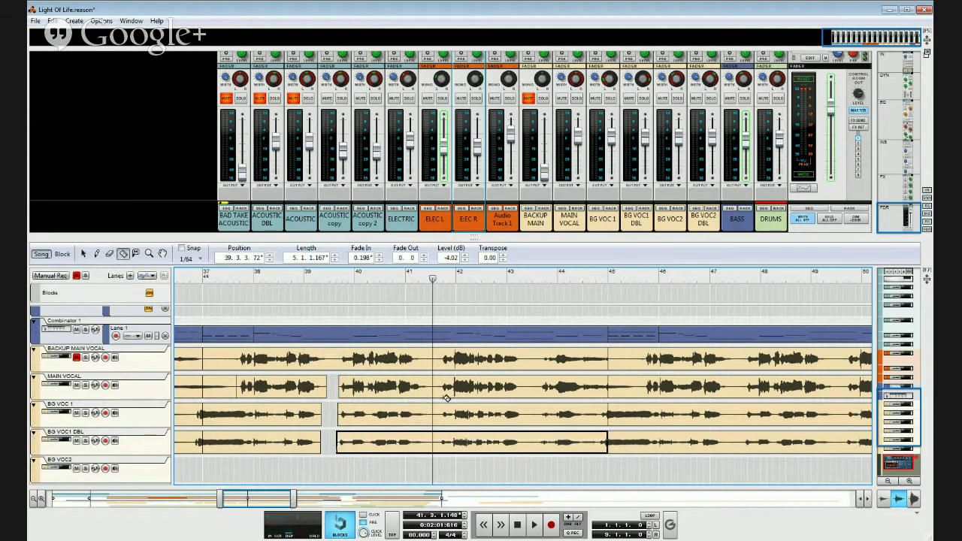
pyautogui.click(434, 401)
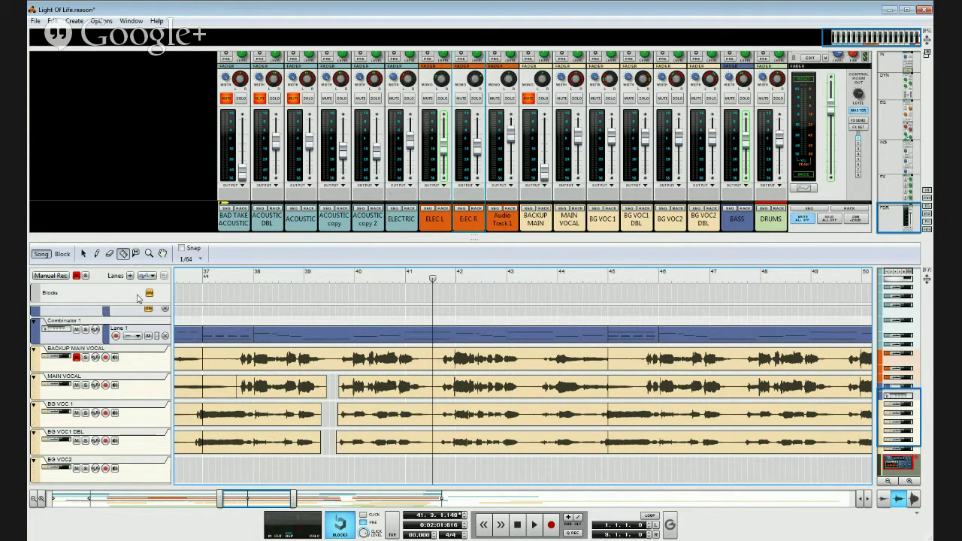
pyautogui.click(83, 255)
pyautogui.click(425, 395)
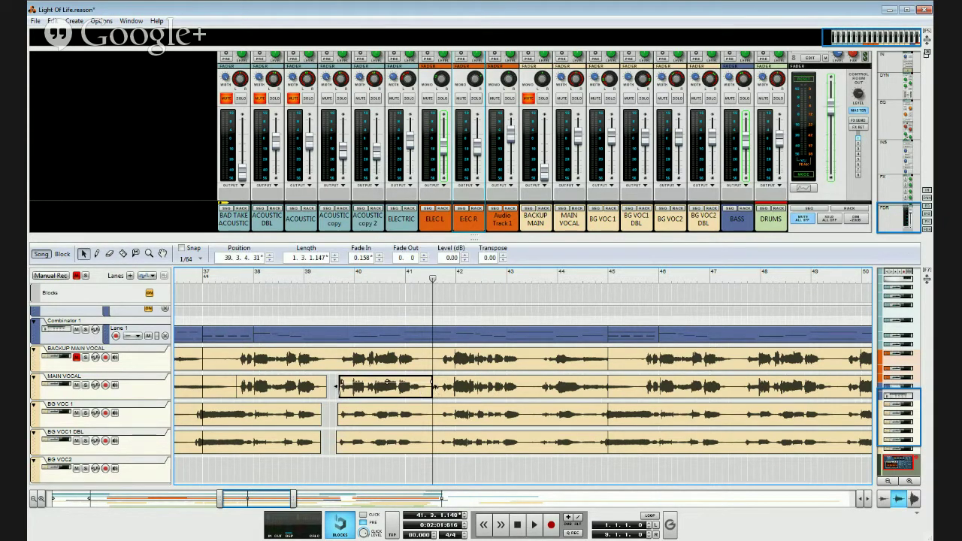
pyautogui.moveTo(433, 387); pyautogui.dragTo(429, 386)
# Step: Trim the ends of the BG VOC 1 and BG VOC1 DBL clips before the bar 41 cut to line up with the MAIN VOCAL clip's end
pyautogui.click(431, 415)
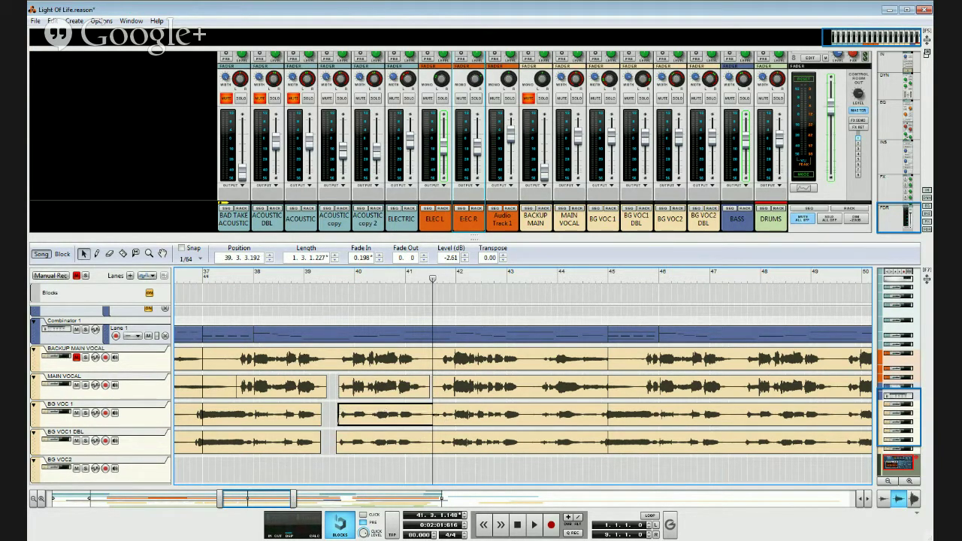
pyautogui.moveTo(433, 414); pyautogui.dragTo(426, 412)
pyautogui.click(430, 440)
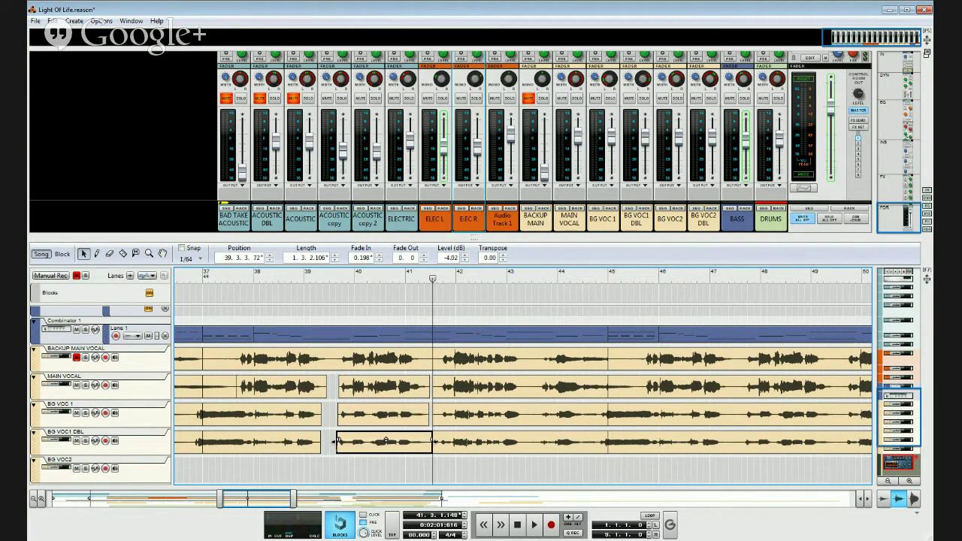
pyautogui.moveTo(432, 442); pyautogui.dragTo(429, 444)
pyautogui.moveTo(428, 439); pyautogui.dragTo(426, 444)
# Step: Trim and fade in the clips after the cut, starting MAIN VOCAL at 41.3.3.96, BG VOC 1 at 41.3.3.136 and BG VOC1 DBL at 41.3.3.56
pyautogui.click(437, 390)
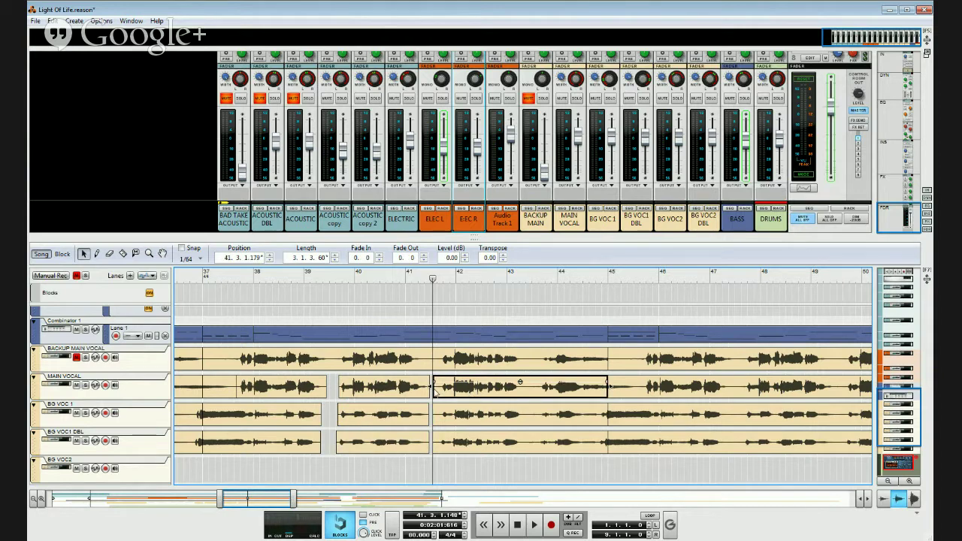
pyautogui.moveTo(435, 393); pyautogui.dragTo(443, 380)
pyautogui.moveTo(434, 415); pyautogui.dragTo(439, 412)
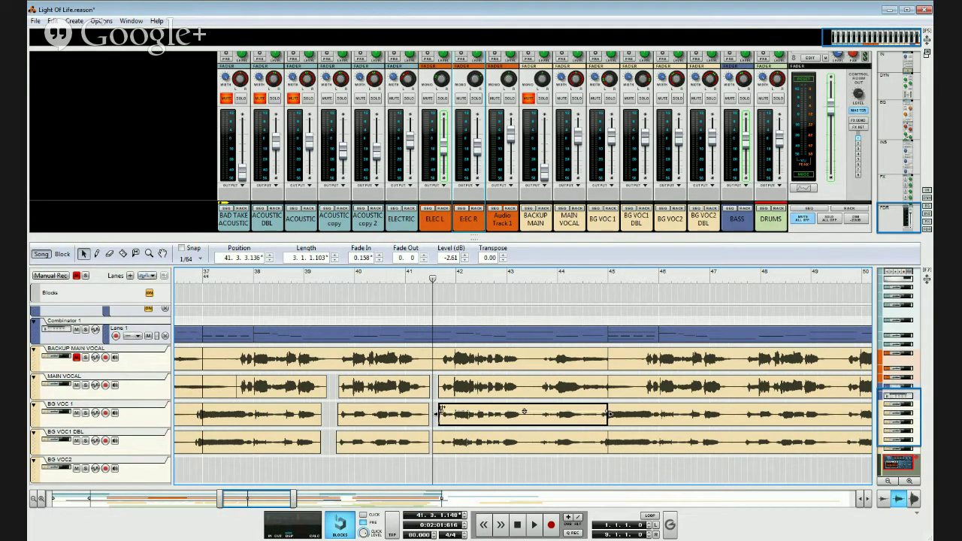
pyautogui.click(443, 448)
pyautogui.moveTo(429, 447); pyautogui.dragTo(443, 434)
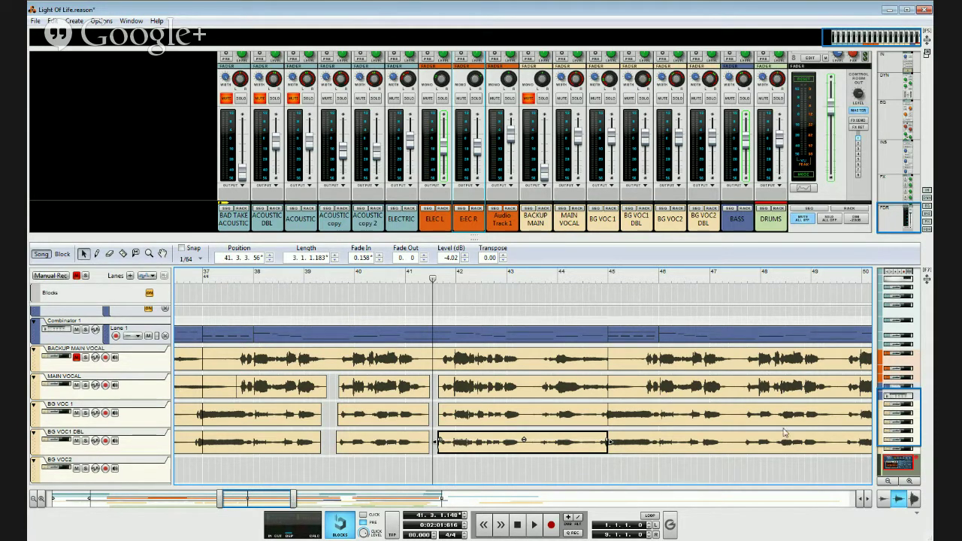
pyautogui.click(457, 395)
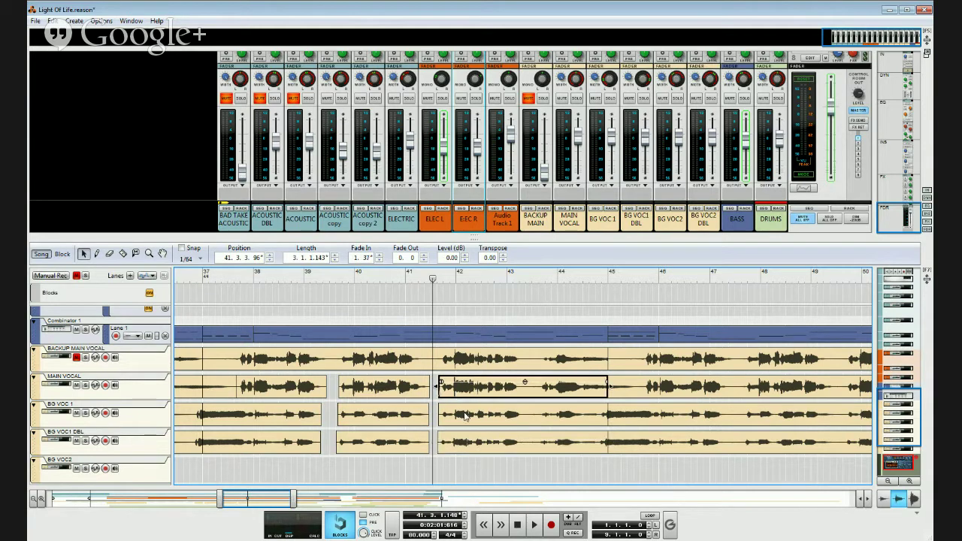
pyautogui.click(467, 417)
pyautogui.click(471, 445)
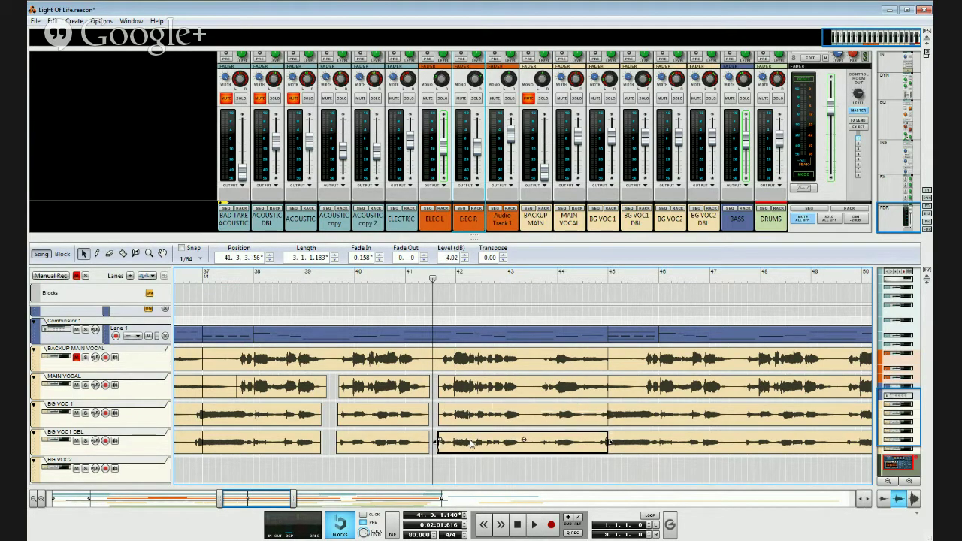
# Step: Split the BACKUP MAIN VOCAL, MAIN VOCAL, BG VOC 1 and BG VOC1 DBL clips in the pause of bar 43
pyautogui.click(123, 254)
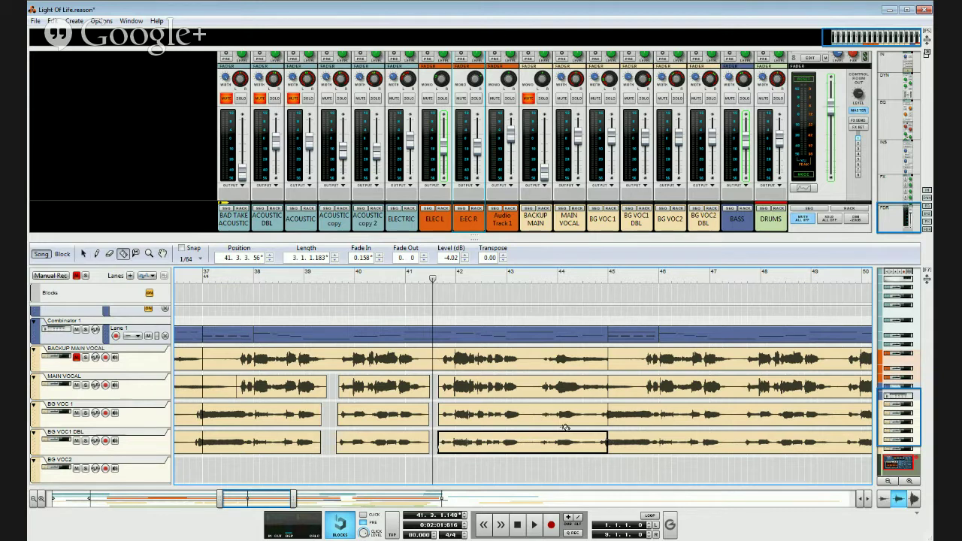
pyautogui.click(527, 366)
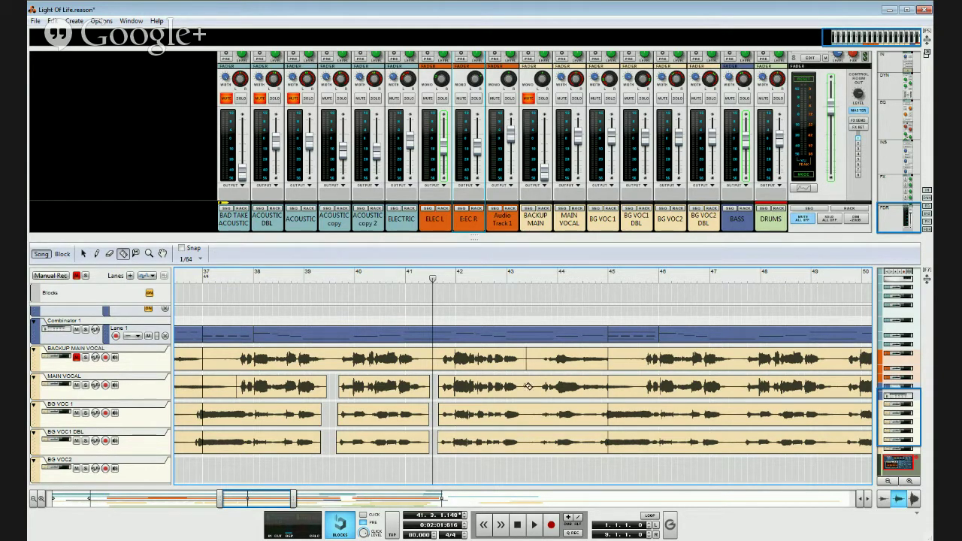
pyautogui.click(526, 389)
pyautogui.click(83, 254)
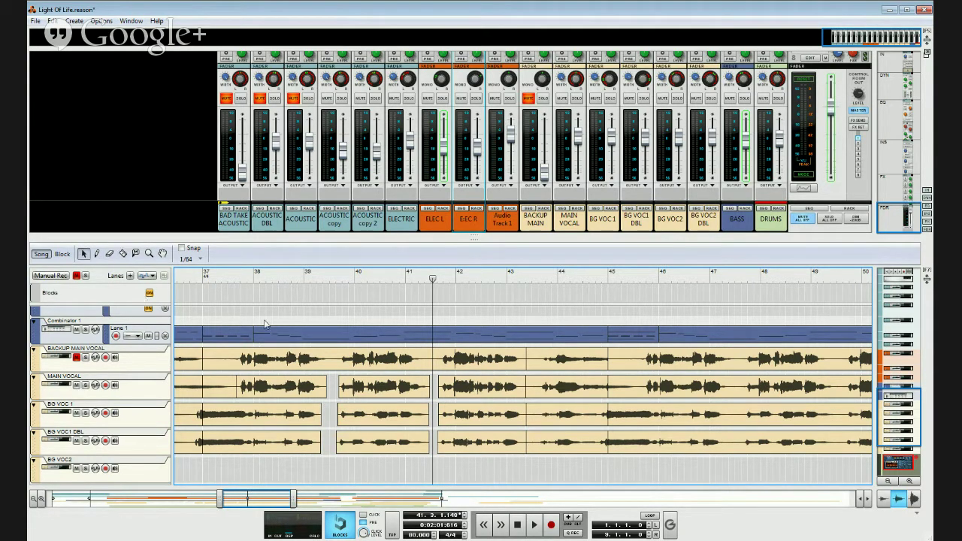
# Step: Trim the ends of the BACKUP MAIN VOCAL and MAIN VOCAL clips before the bar 43 cut, fading out MAIN VOCAL over 0.158
pyautogui.click(508, 368)
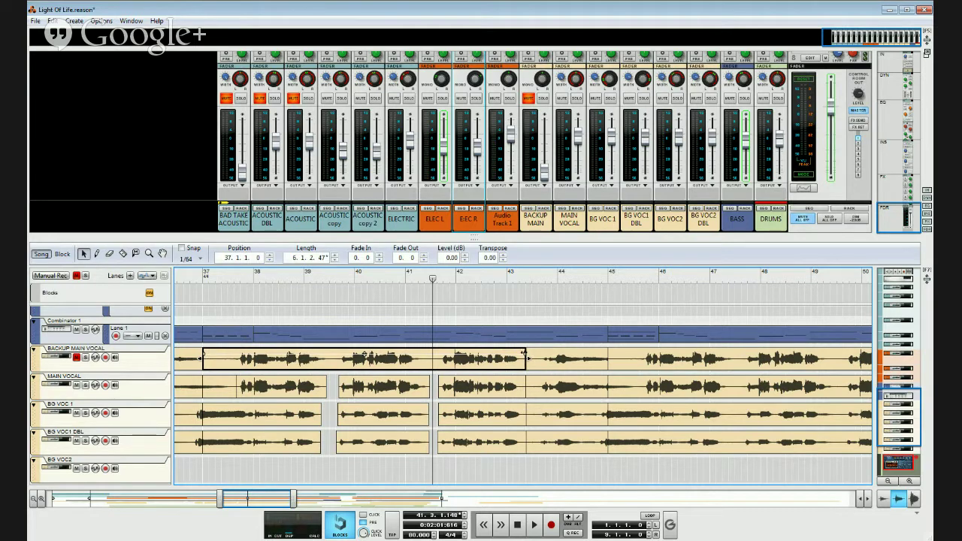
pyautogui.moveTo(528, 359); pyautogui.dragTo(523, 364)
pyautogui.moveTo(522, 364); pyautogui.dragTo(524, 364)
pyautogui.moveTo(522, 352); pyautogui.dragTo(517, 351)
pyautogui.click(524, 394)
pyautogui.moveTo(525, 387); pyautogui.dragTo(517, 381)
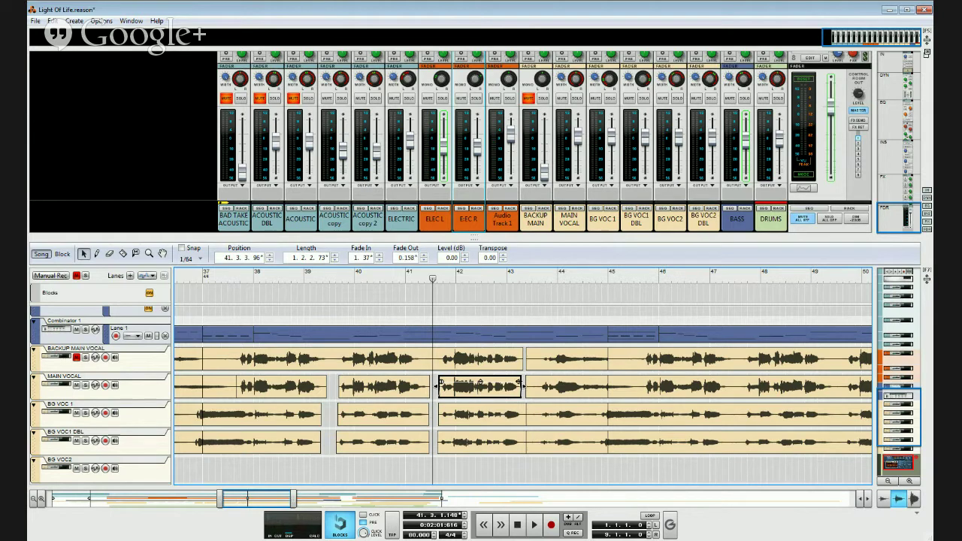
# Step: Trim the ends of the BG VOC 1 and BG VOC1 DBL clips before the bar 43 cut, with fade-outs of 0.238 and 0.198
pyautogui.click(519, 422)
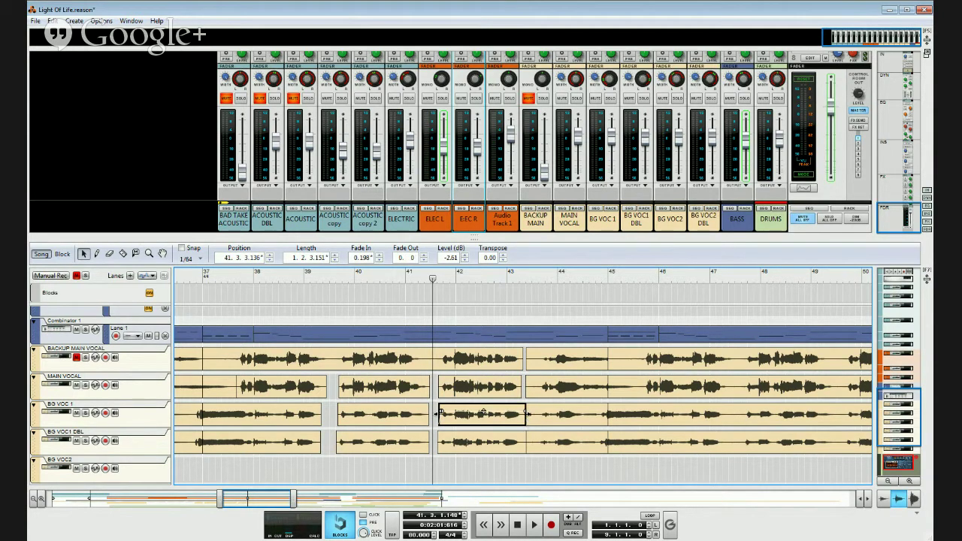
pyautogui.moveTo(527, 415); pyautogui.dragTo(518, 410)
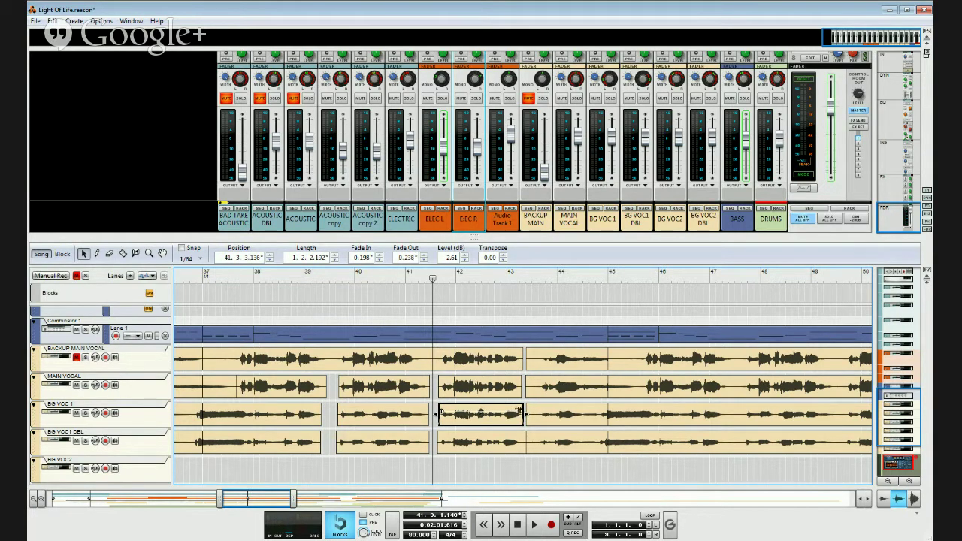
pyautogui.click(516, 448)
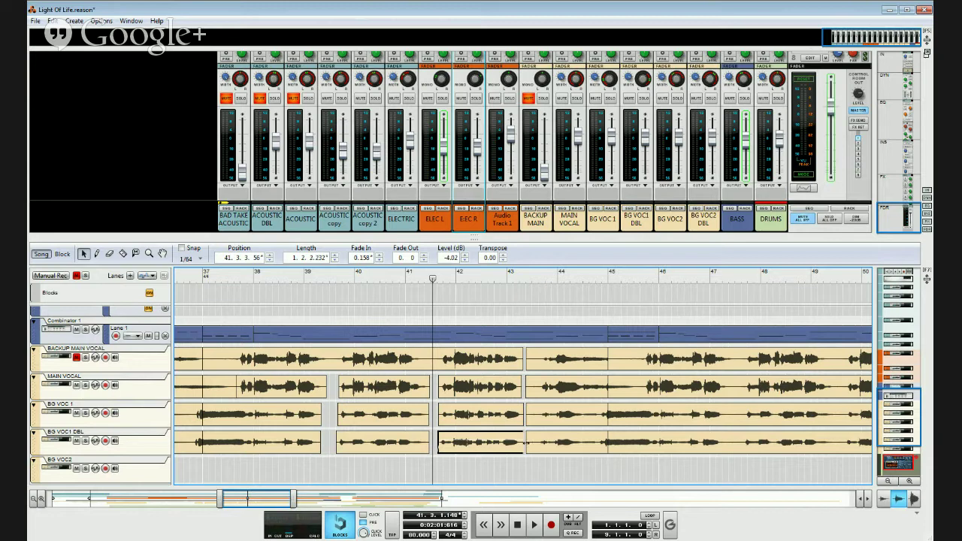
pyautogui.moveTo(528, 443); pyautogui.dragTo(524, 442)
pyautogui.moveTo(522, 438); pyautogui.dragTo(522, 437)
# Step: Try adding a Combinator instrument with the Concert Piano patch and view it in the rack
pyautogui.click(75, 21)
pyautogui.click(96, 48)
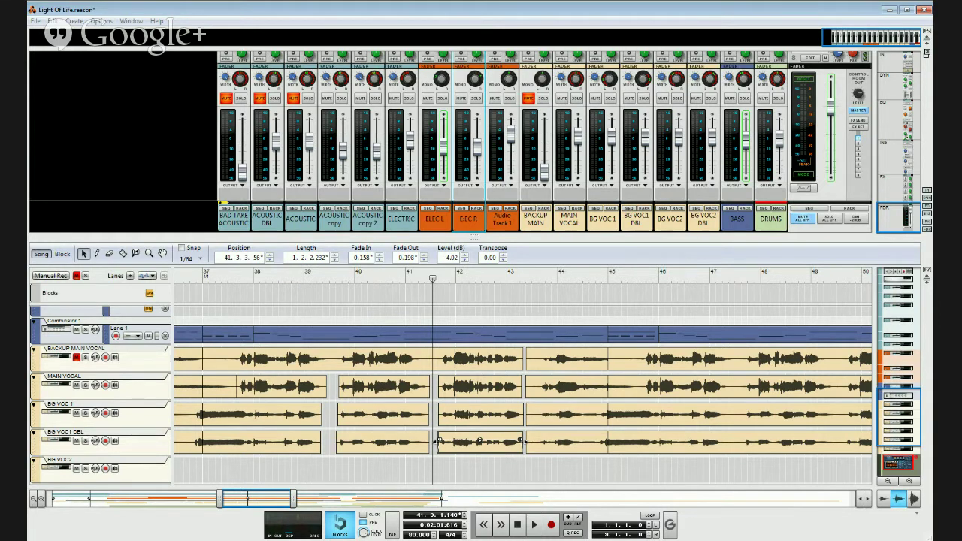
pyautogui.scroll(-3, 522, 395)
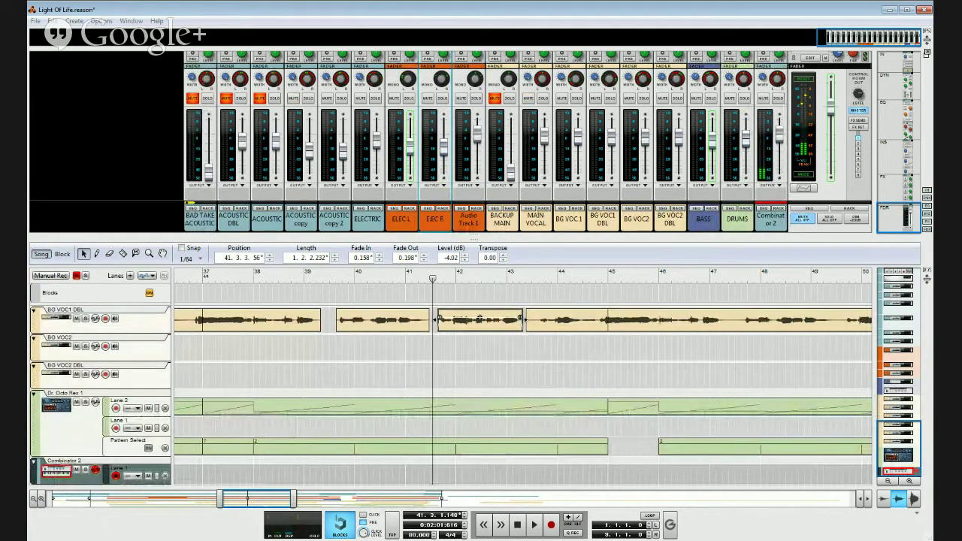
pyautogui.press('F6')
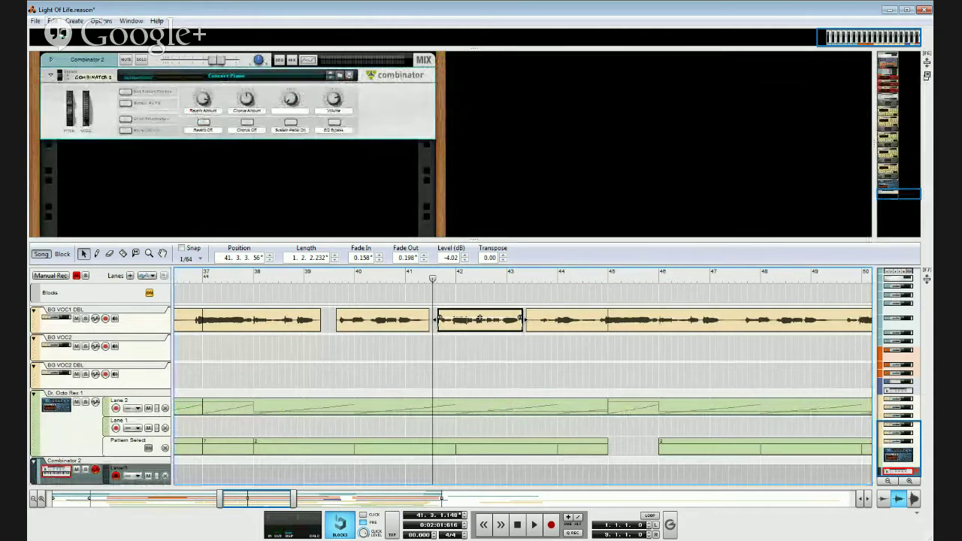
pyautogui.scroll(3, 312, 223)
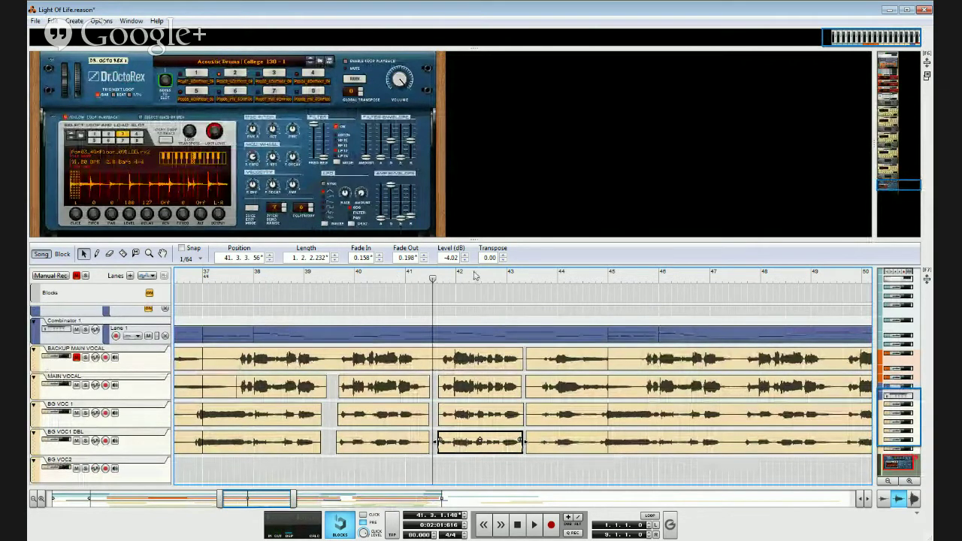
# Step: Trim and fade in the clips after the bar 43 cut, starting MAIN VOCAL at 43.3.3.0, BG VOC 1 at 43.3.3.80 and BG VOC1 DBL at 43.3.2.161
pyautogui.press('space')
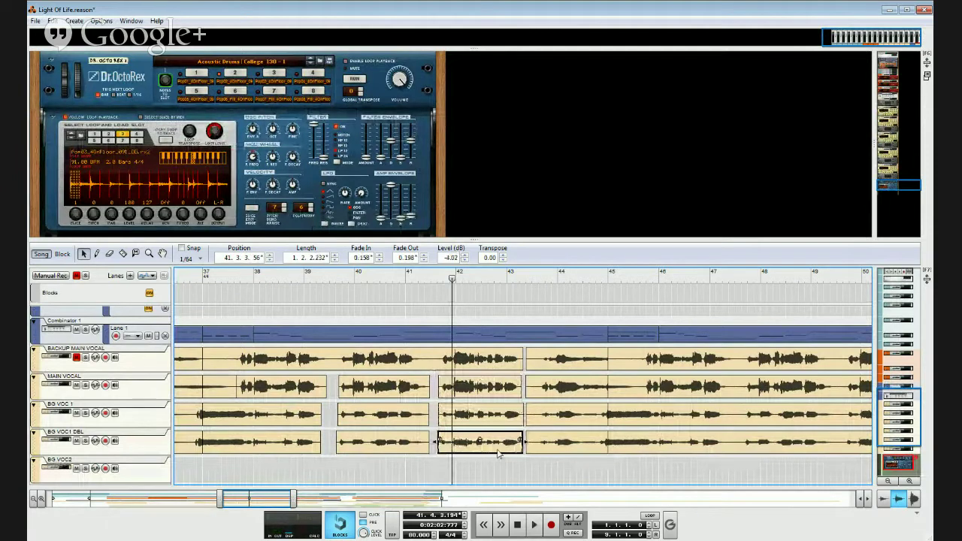
pyautogui.click(503, 414)
pyautogui.click(505, 387)
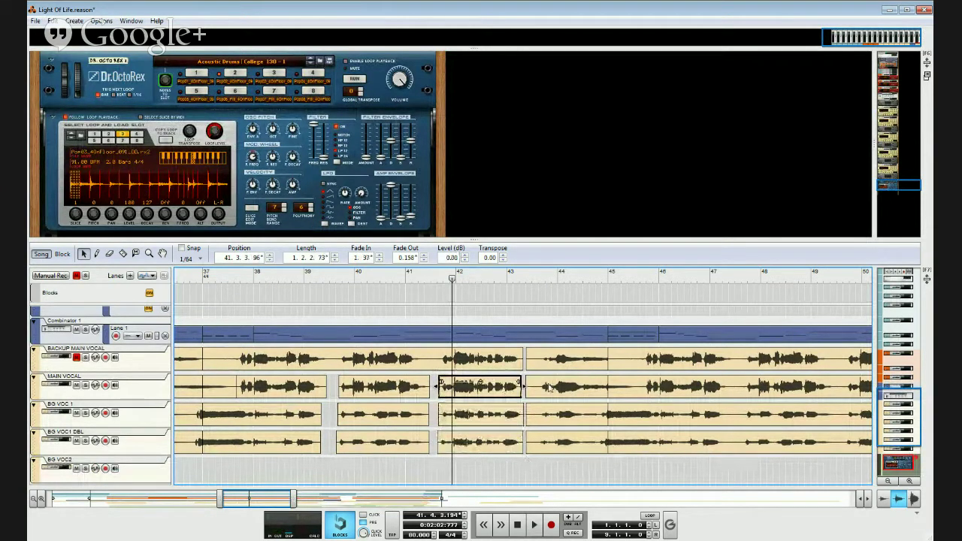
pyautogui.click(556, 390)
pyautogui.moveTo(526, 387)
pyautogui.mouseDown()
pyautogui.moveTo(537, 398)
pyautogui.moveTo(542, 381)
pyautogui.mouseUp()
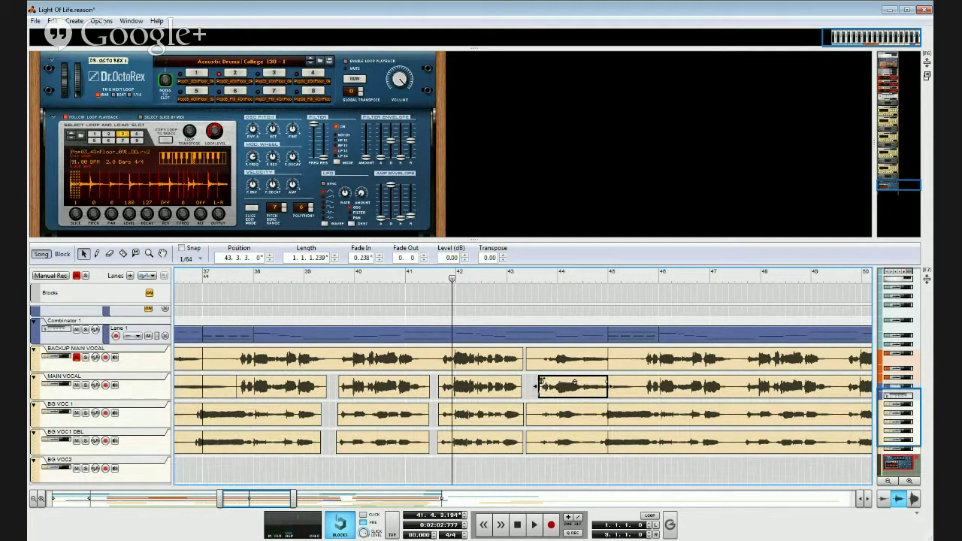
pyautogui.click(540, 411)
pyautogui.moveTo(527, 414); pyautogui.dragTo(536, 410)
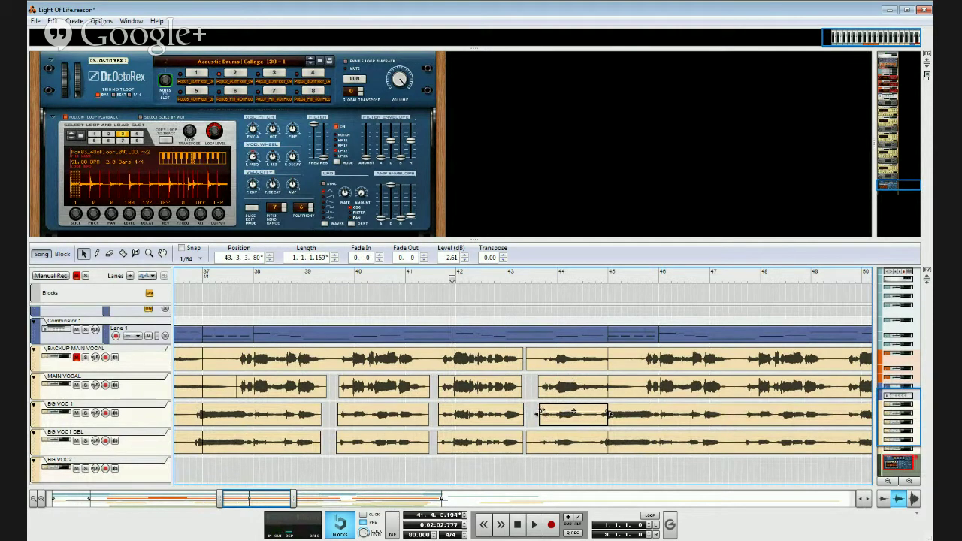
pyautogui.click(541, 448)
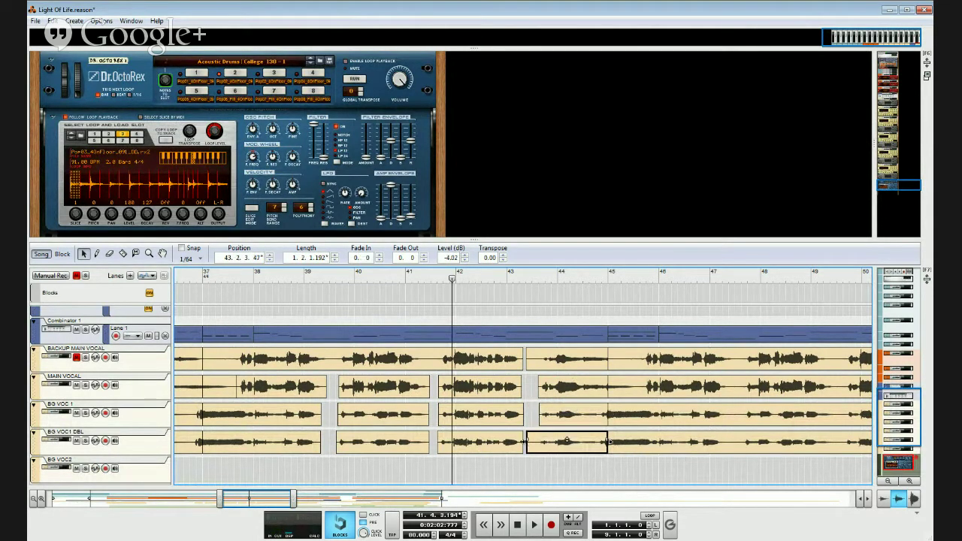
pyautogui.moveTo(527, 443); pyautogui.dragTo(542, 438)
# Step: Solo MAIN VOCAL, BG VOC 1 and BG VOC1 DBL and play the bar 43 transition and the passage into bar 45
pyautogui.click(496, 285)
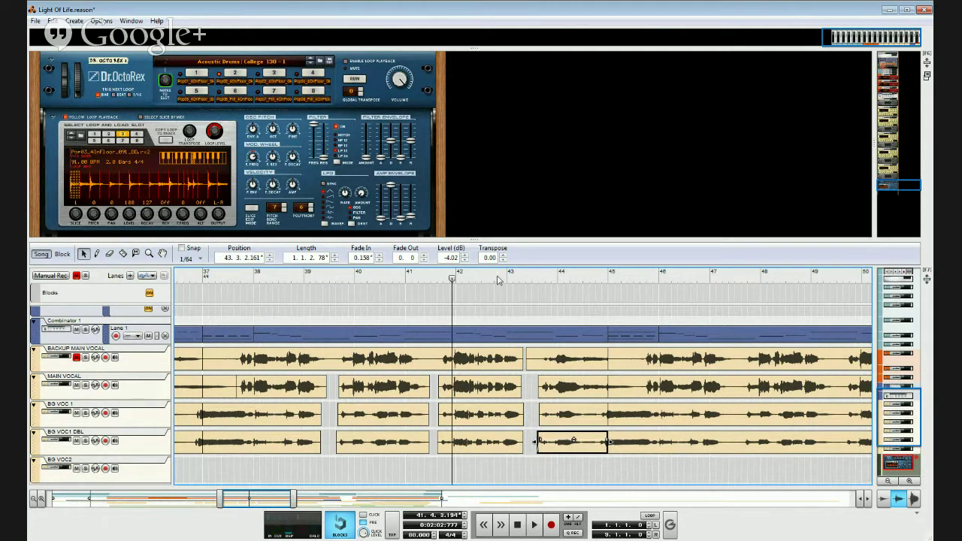
pyautogui.click(89, 408)
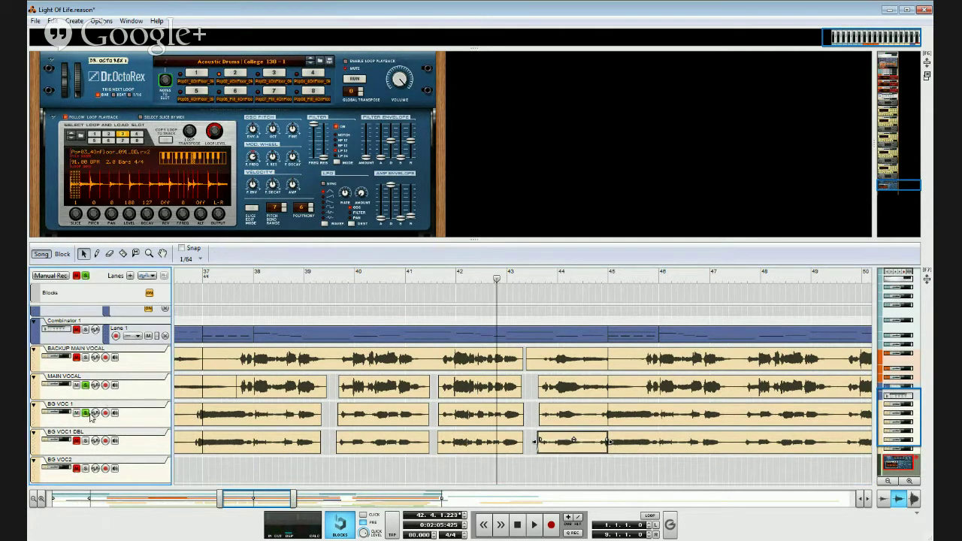
pyautogui.press('space')
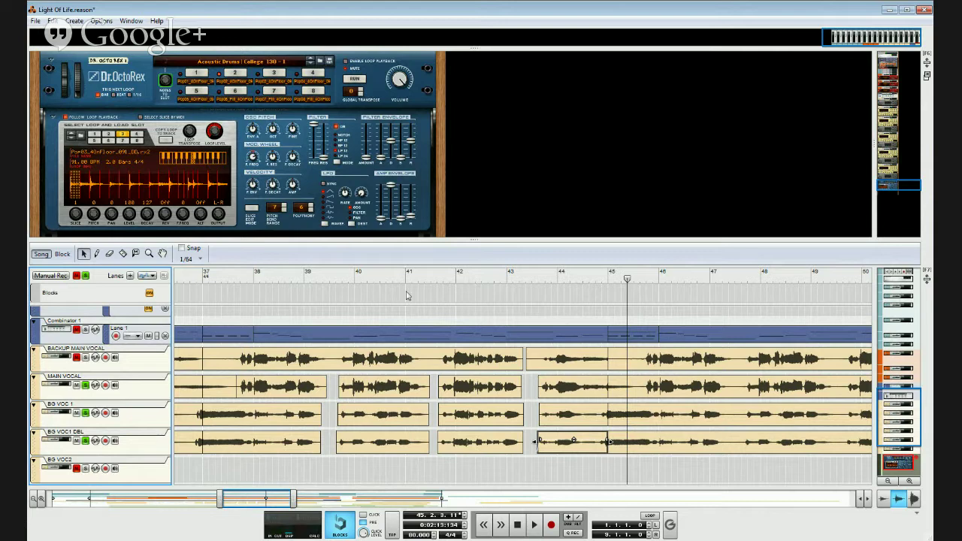
pyautogui.click(569, 284)
pyautogui.press('space')
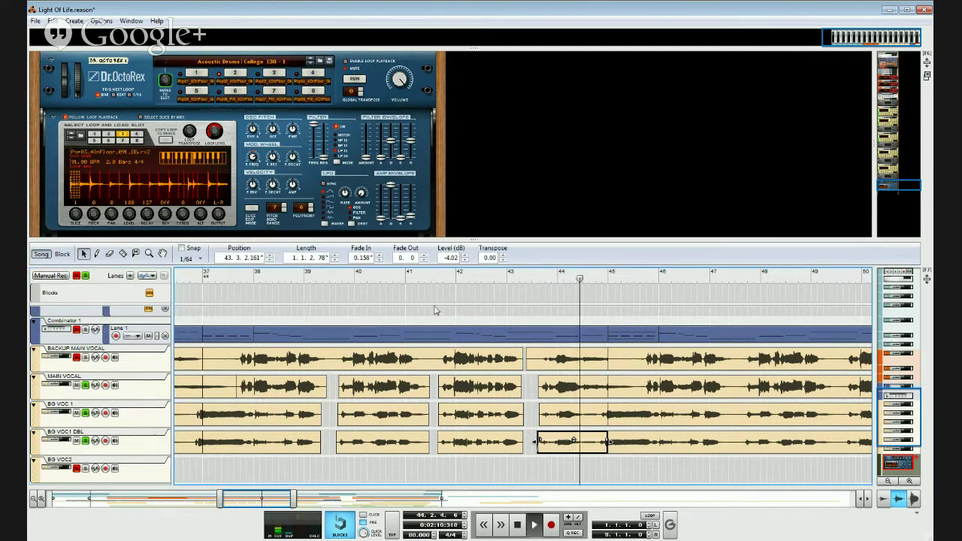
# Step: Audition MAIN VOCAL alone at bar 45, moving the following clip's start past the phrase and extending the preceding clip to a length of 1.2.2.230
pyautogui.click(86, 423)
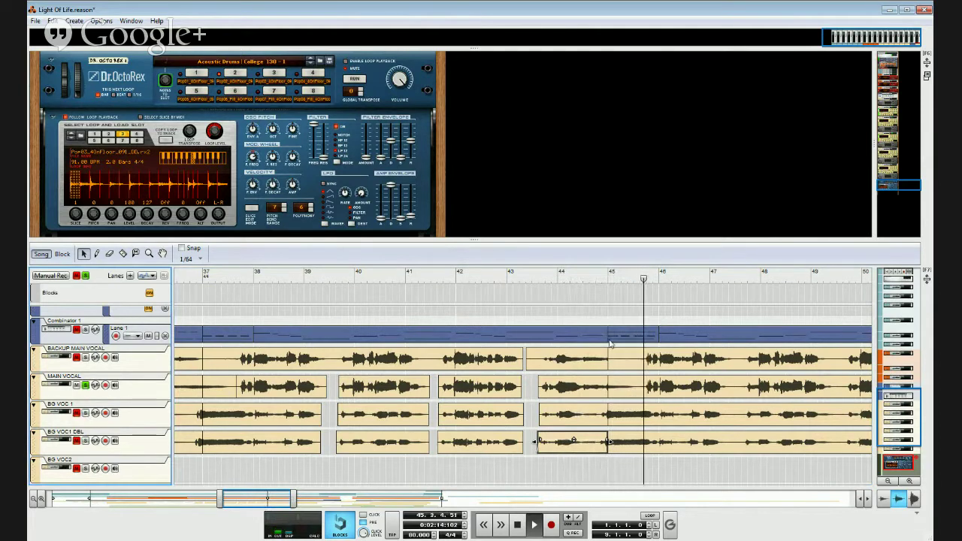
pyautogui.click(598, 283)
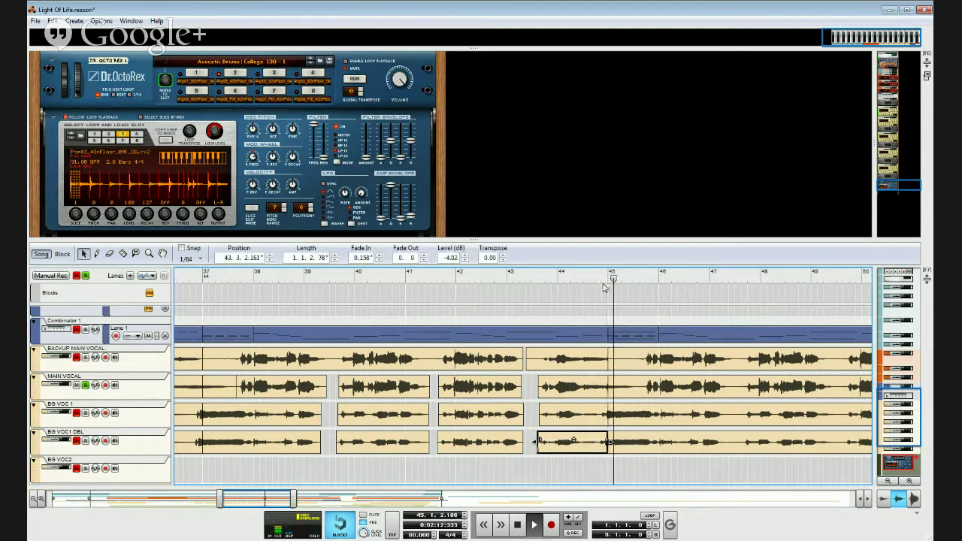
pyautogui.click(610, 392)
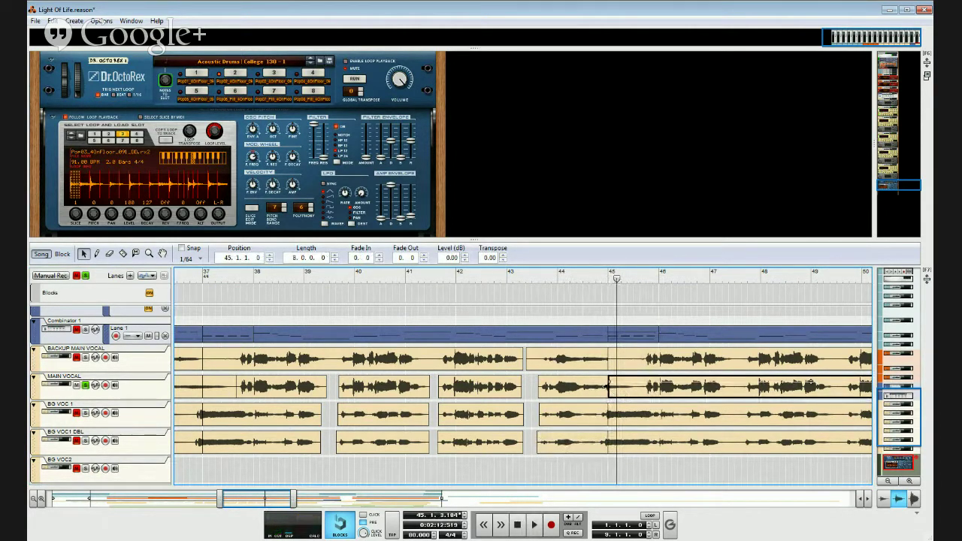
pyautogui.moveTo(609, 387)
pyautogui.mouseDown()
pyautogui.moveTo(637, 391)
pyautogui.moveTo(623, 390)
pyautogui.mouseUp()
pyautogui.click(604, 394)
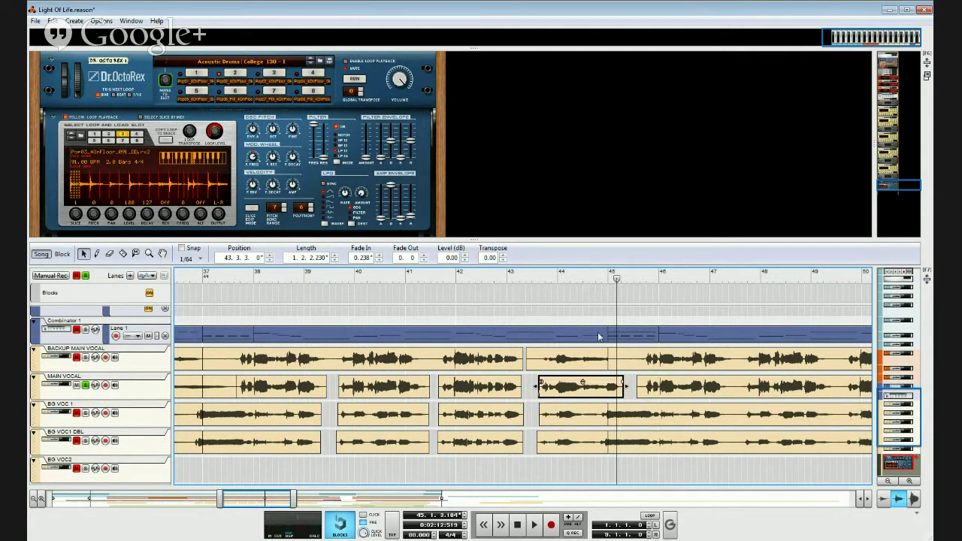
# Step: Play the soloed MAIN VOCAL gap in bar 45 and trim the following clip's start to 45.3.3.101
pyautogui.click(591, 280)
pyautogui.press('space')
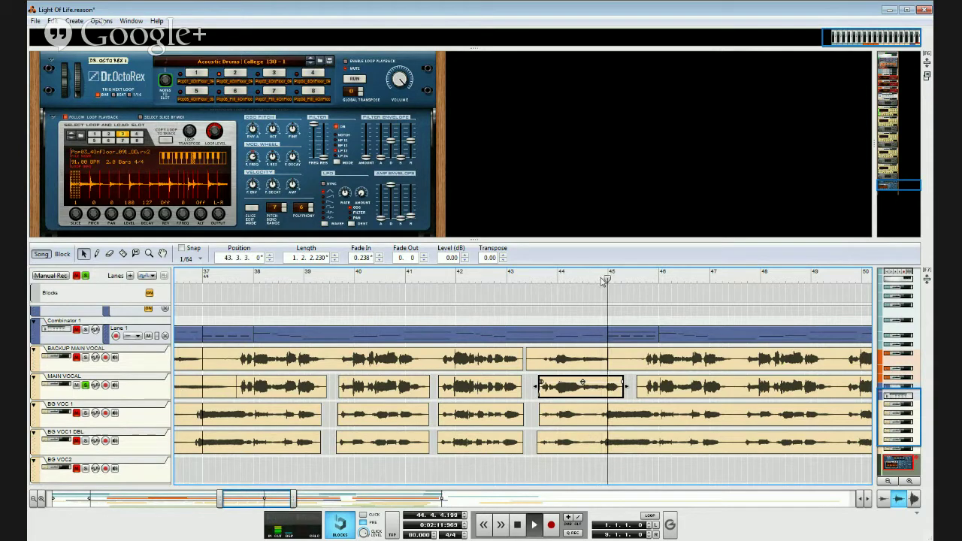
pyautogui.press('space')
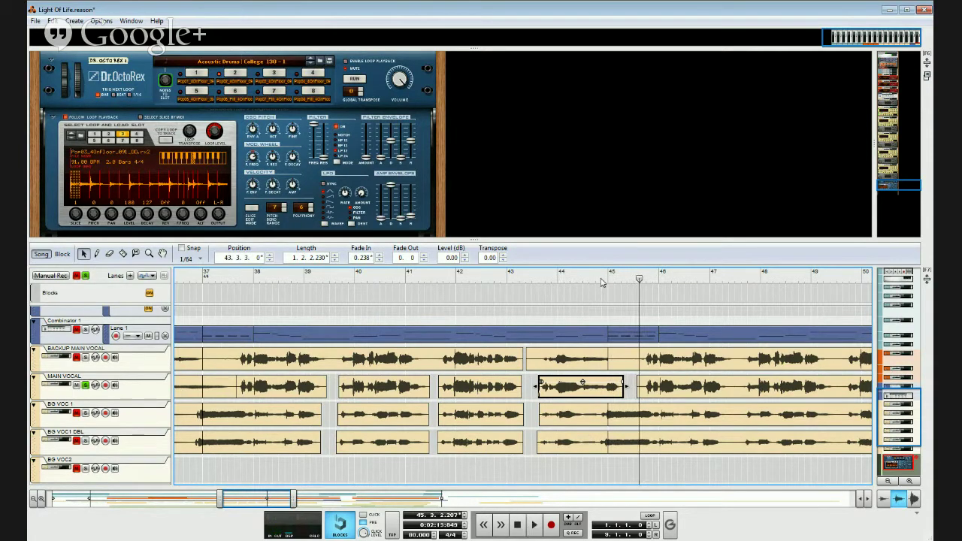
pyautogui.click(645, 390)
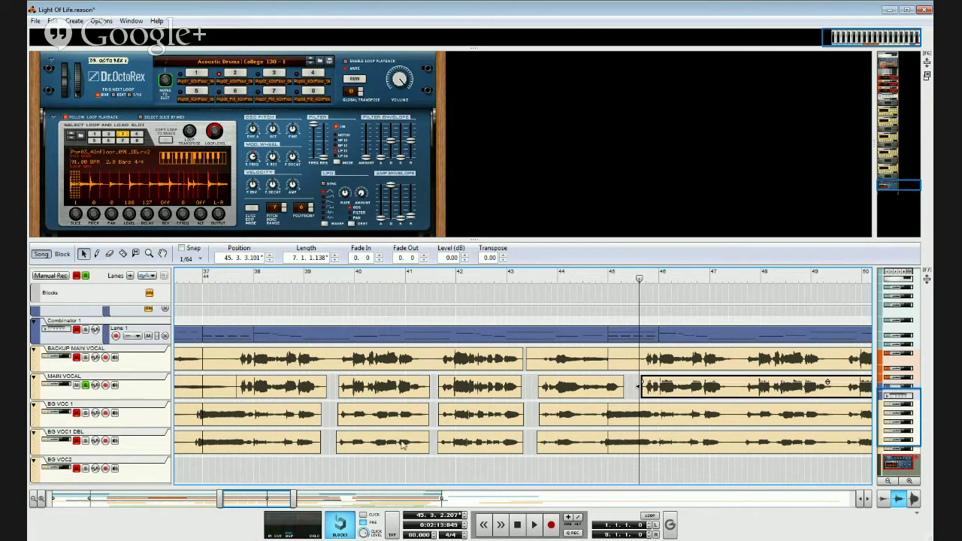
# Step: Listen to MAIN VOCAL from bar 37, solo BG VOC 1 and BG VOC1 DBL again, and play all three from 44.3
pyautogui.click(191, 282)
pyautogui.press('space')
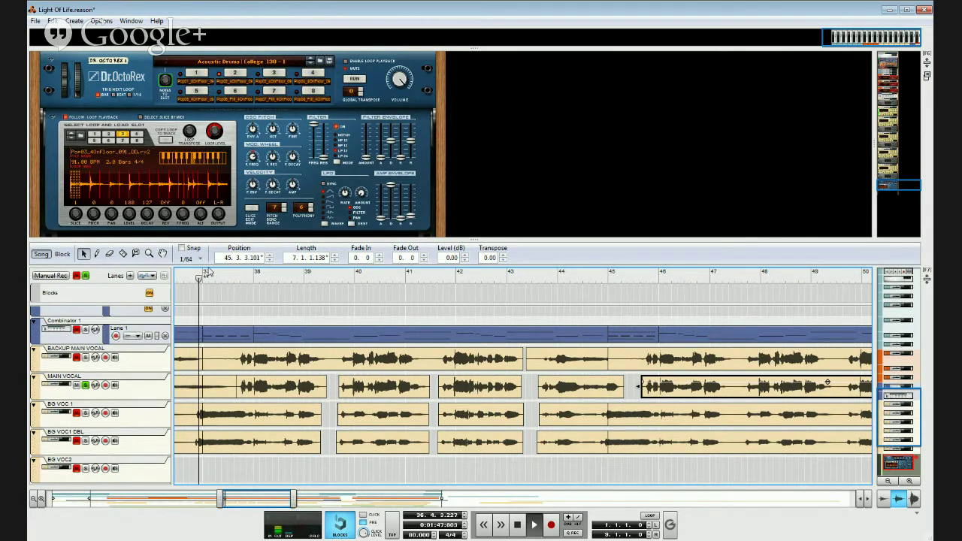
pyautogui.click(175, 356)
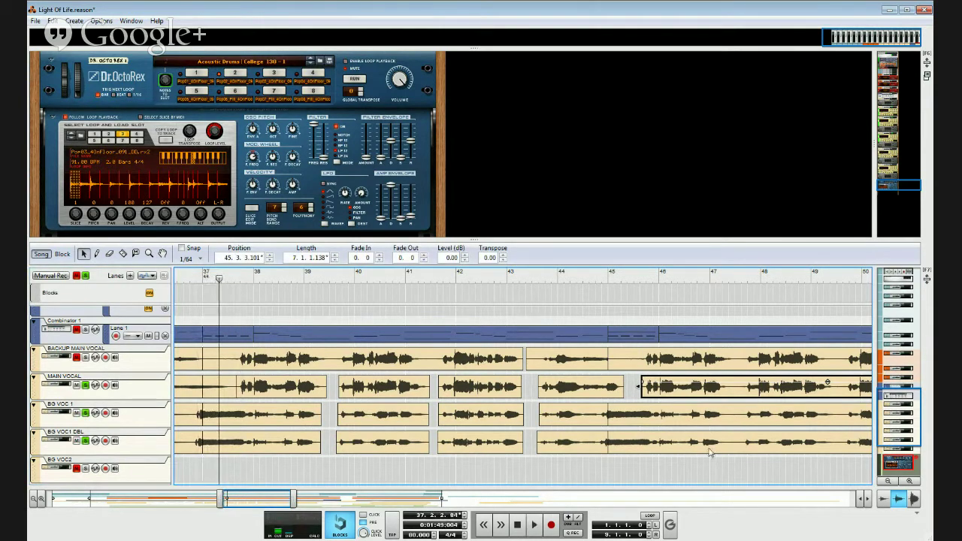
pyautogui.click(594, 281)
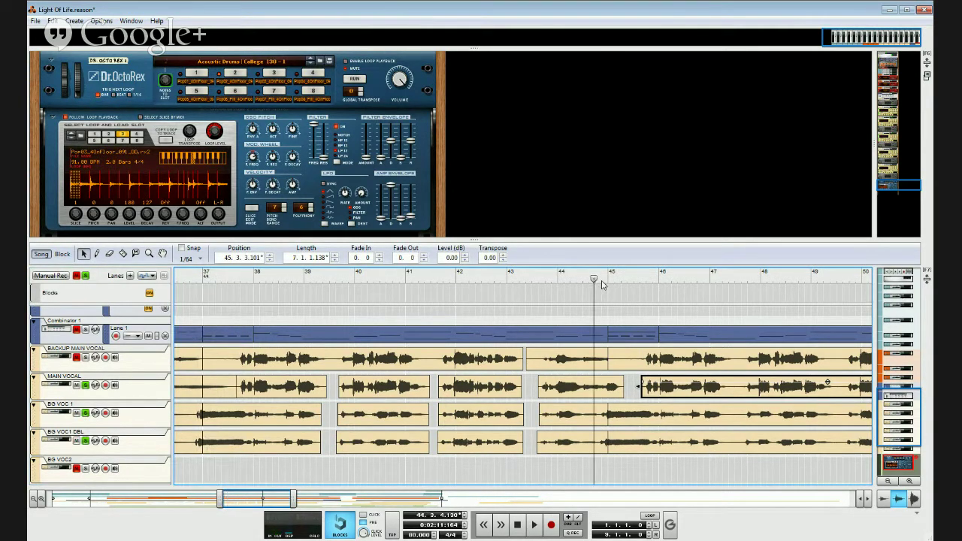
pyautogui.press('space')
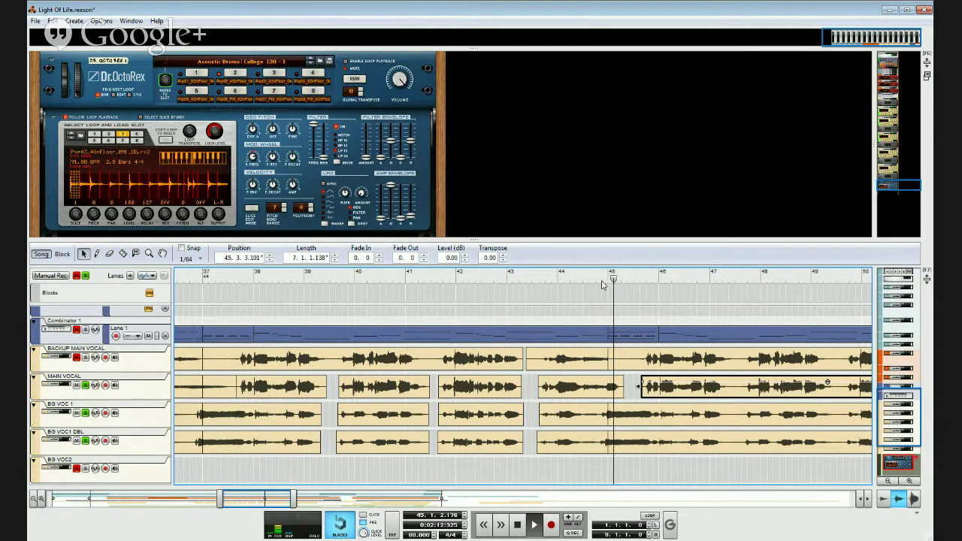
pyautogui.press('space')
# Step: Try shifting the clip boundary at bar 45 on the BG VOC 1 track
pyautogui.click(618, 412)
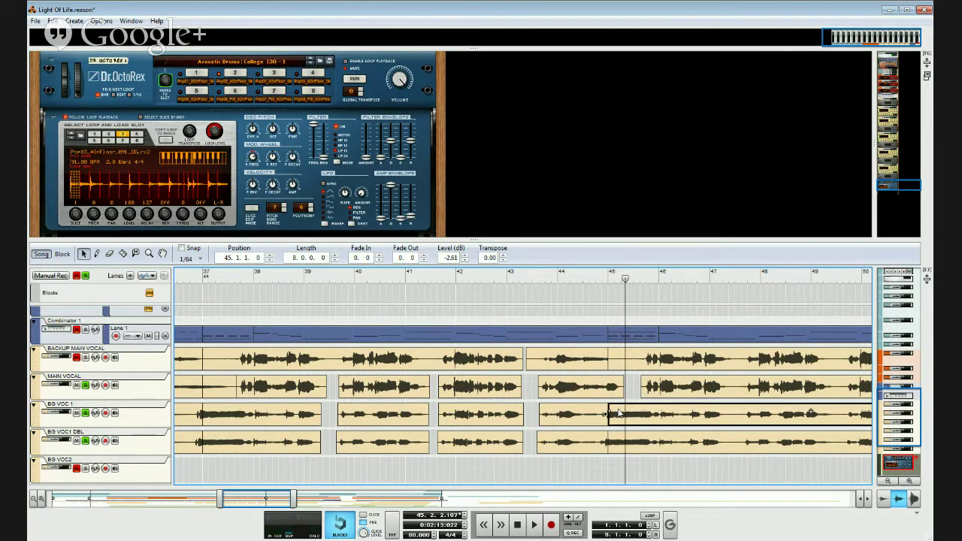
pyautogui.moveTo(607, 414); pyautogui.dragTo(611, 414)
pyautogui.moveTo(607, 414); pyautogui.dragTo(603, 414)
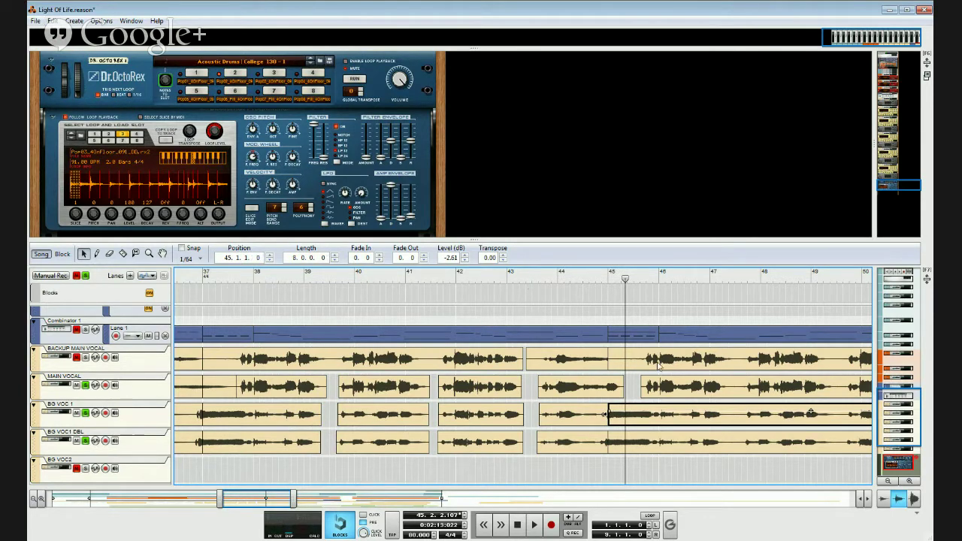
# Step: Play the three soloed vocal tracks across bar 45, starting from bar 44 and again from the pause in bar 43
pyautogui.click(576, 275)
pyautogui.press('space')
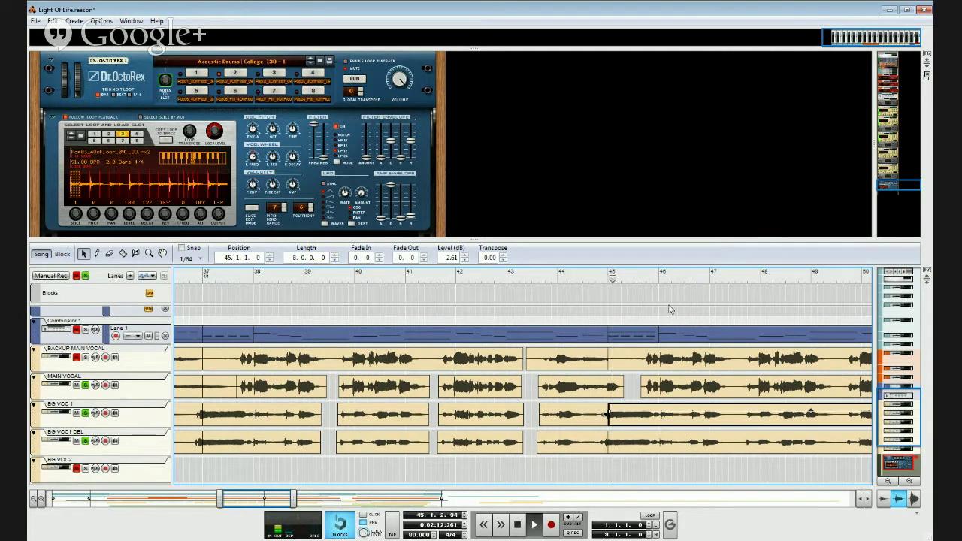
pyautogui.press('space')
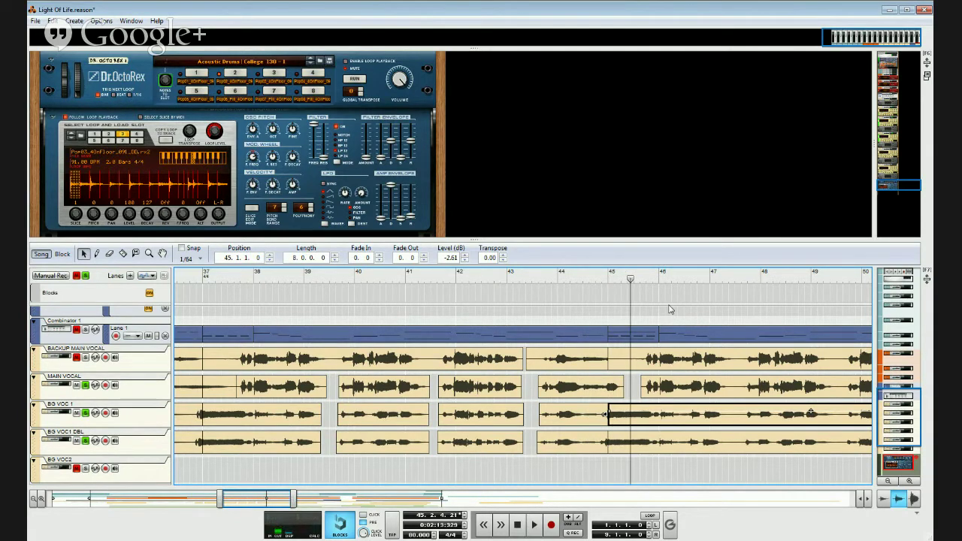
pyautogui.click(535, 278)
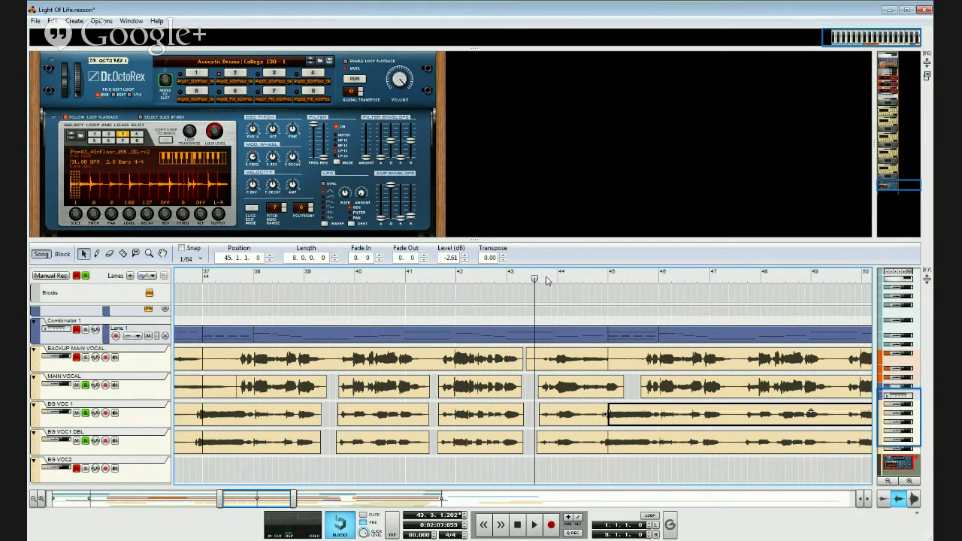
pyautogui.press('space')
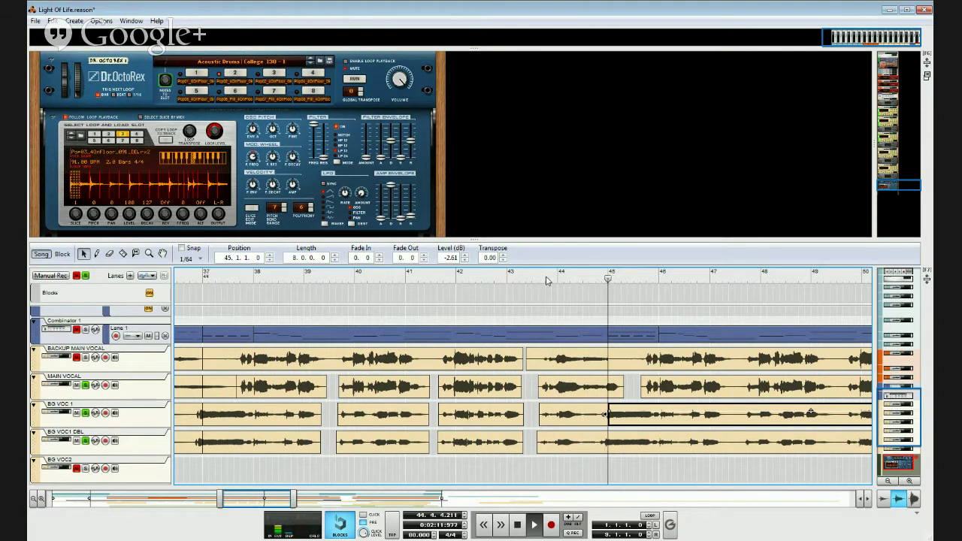
# Step: Clear the solos on the vocal tracks and play the full mix across bar 45 from 43.3
pyautogui.press('space')
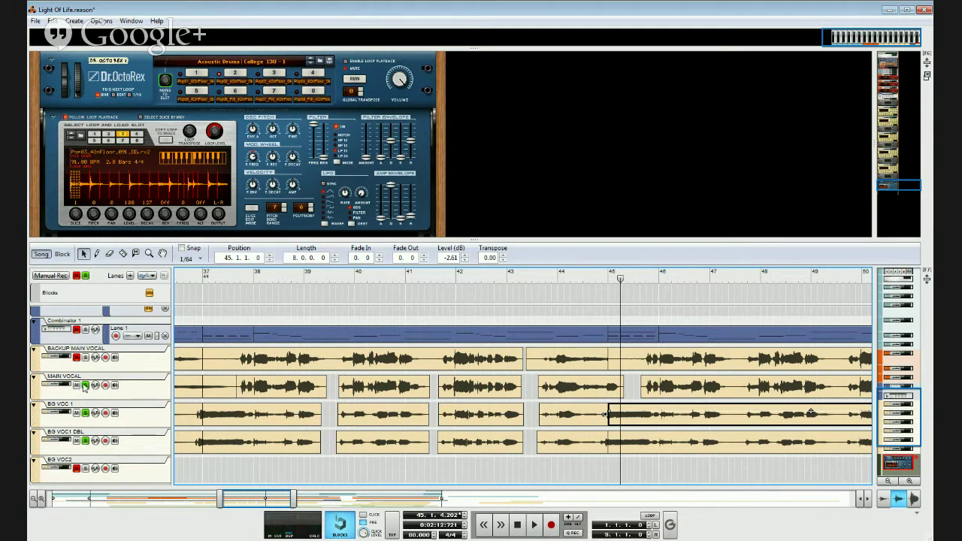
pyautogui.click(89, 406)
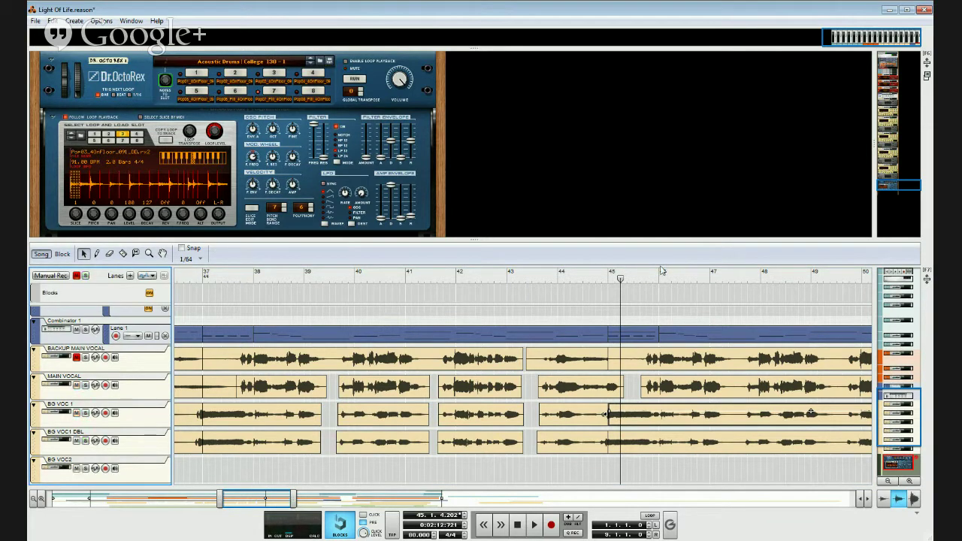
pyautogui.click(541, 278)
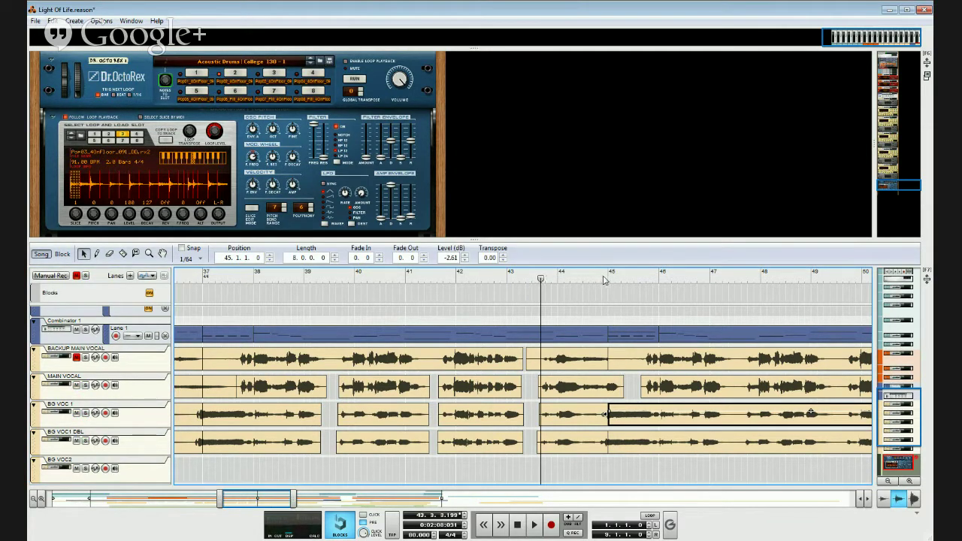
pyautogui.press('space')
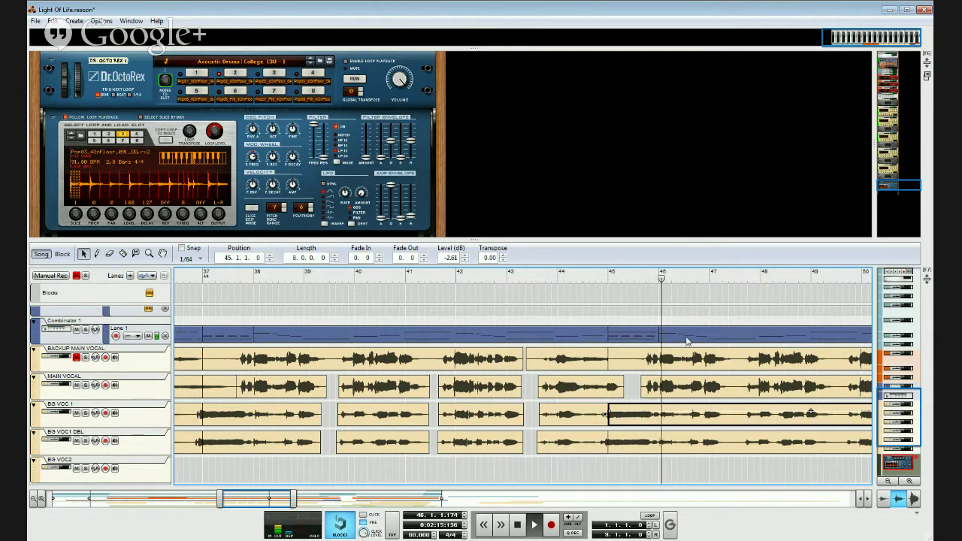
# Step: Fade the MAIN VOCAL clips at the bar 45 gap, starting the second at 45.3.3.220 with a 0.158 fade-in, and replay from bar 43
pyautogui.click(621, 385)
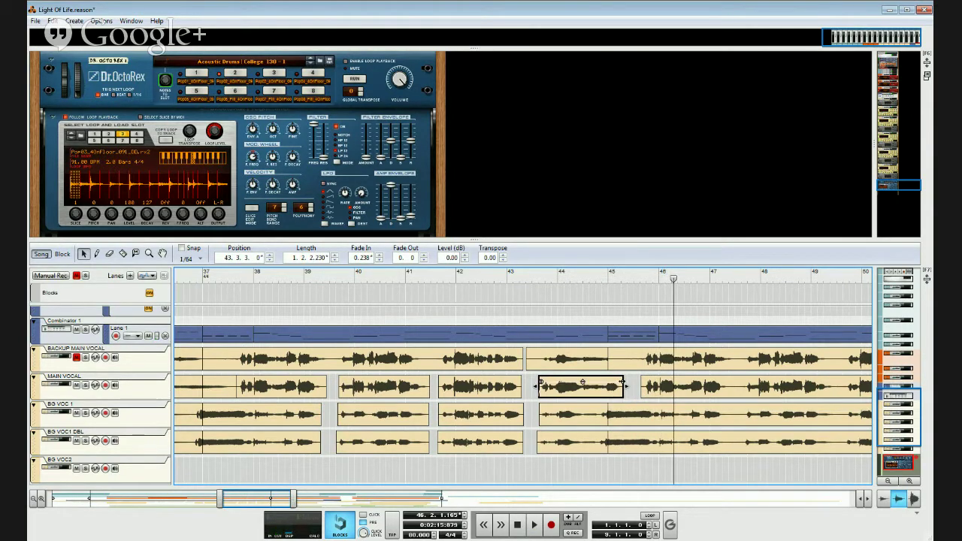
pyautogui.moveTo(621, 381); pyautogui.dragTo(619, 381)
pyautogui.click(660, 391)
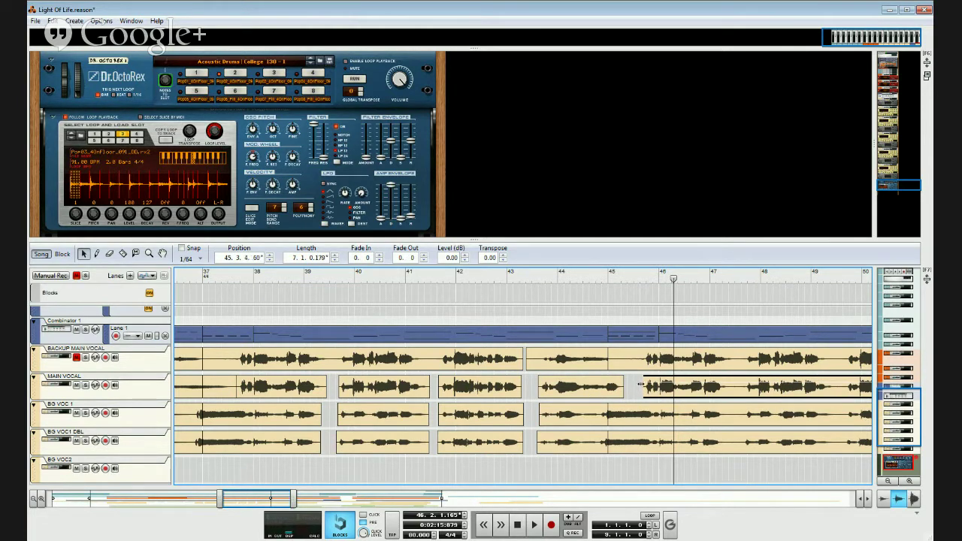
pyautogui.moveTo(640, 385); pyautogui.dragTo(638, 385)
pyautogui.moveTo(644, 380); pyautogui.dragTo(645, 379)
pyautogui.click(541, 277)
pyautogui.press('space')
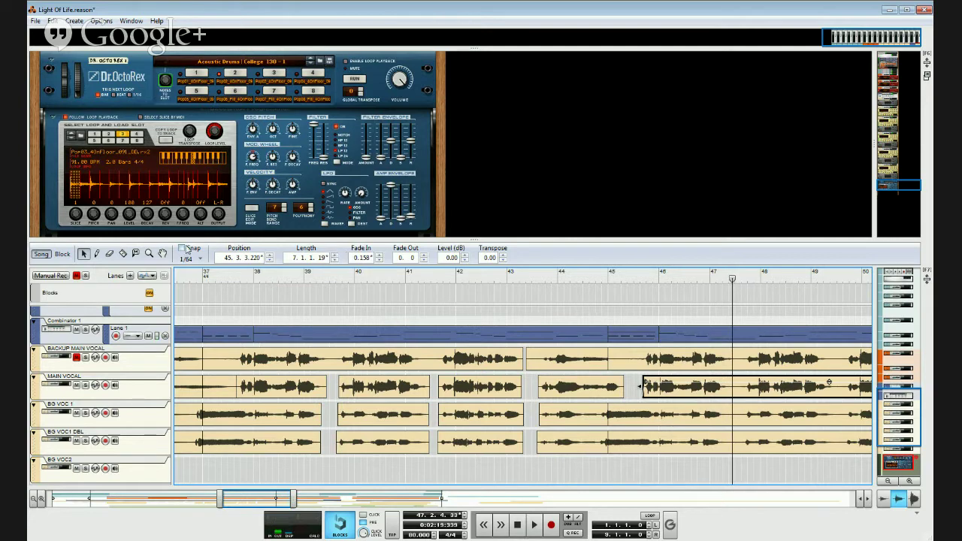
# Step: Split the MAIN VOCAL, BG VOC 1 and BG VOC1 DBL clips at the pause around 47.2.3
pyautogui.click(123, 254)
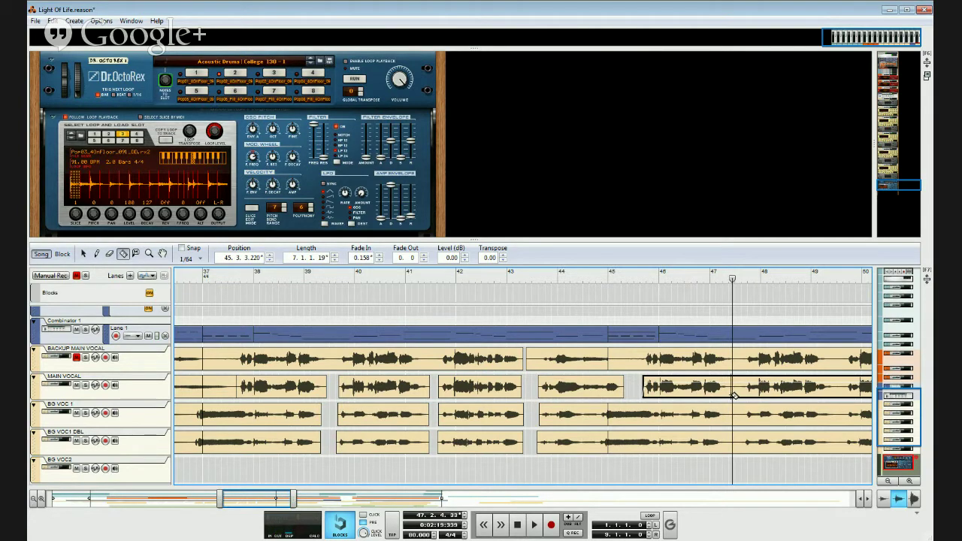
pyautogui.click(734, 394)
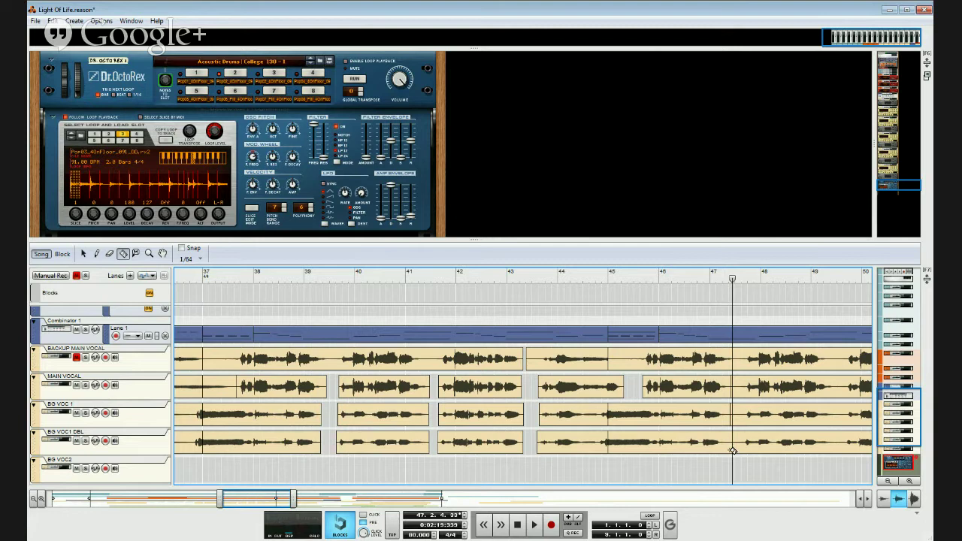
pyautogui.click(80, 253)
# Step: Trim the BG VOC 1 and BG VOC1 DBL clips before the bar 47 split to length 2.1.0.177 and fade out all three vocal clips' ends
pyautogui.click(721, 388)
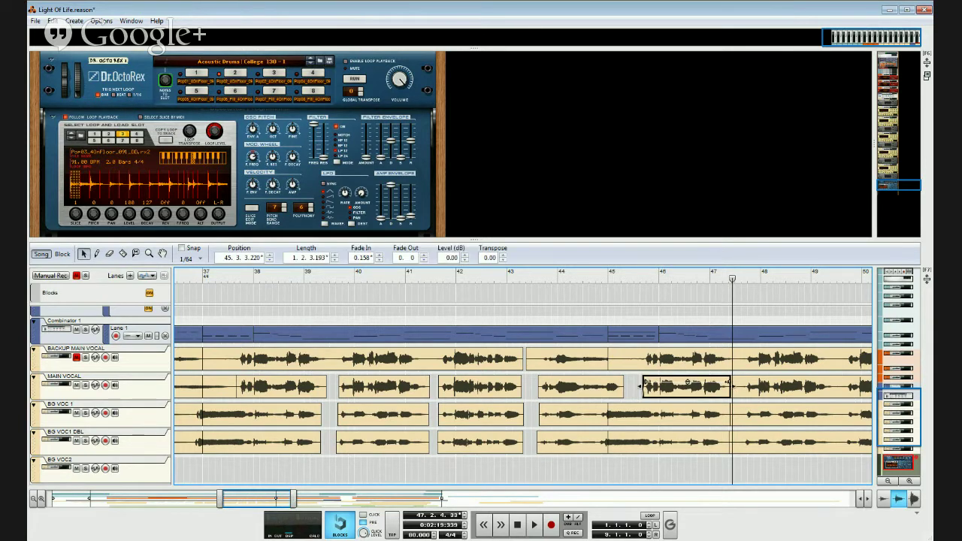
pyautogui.moveTo(727, 382); pyautogui.dragTo(723, 413)
pyautogui.click(723, 412)
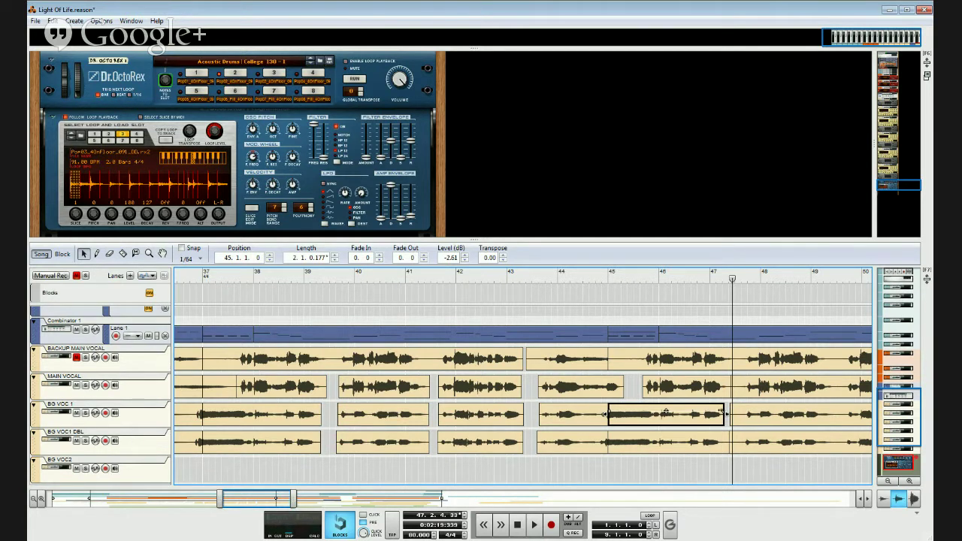
pyautogui.click(721, 444)
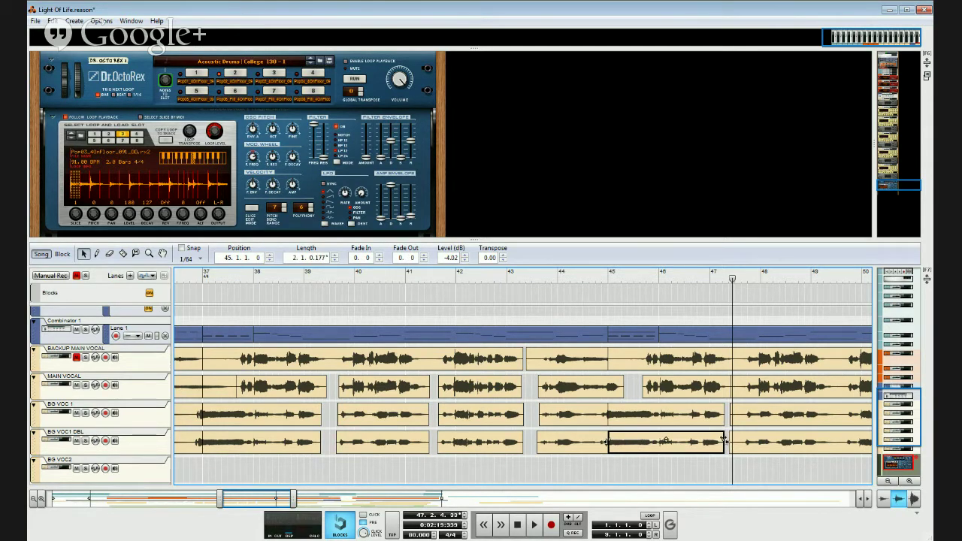
pyautogui.moveTo(723, 439); pyautogui.dragTo(718, 439)
# Step: Trim the start of the MAIN VOCAL clip after the bar 47 split to 47.3.3.48 and give it a fade-in of 1.37
pyautogui.click(750, 396)
pyautogui.click(726, 395)
pyautogui.click(733, 388)
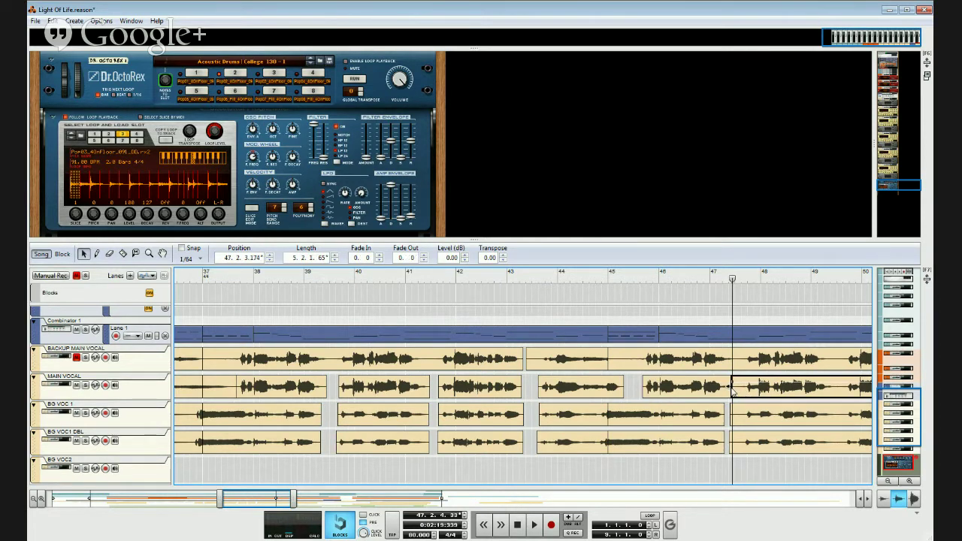
pyautogui.moveTo(729, 386); pyautogui.dragTo(737, 389)
pyautogui.moveTo(741, 382); pyautogui.dragTo(745, 380)
# Step: Trim the following BG VOC 1 clip to start at 47.3.3.87 and BG VOC1 DBL at 47.3.2.208, with fade-ins of 0.238 and 0.198
pyautogui.click(741, 419)
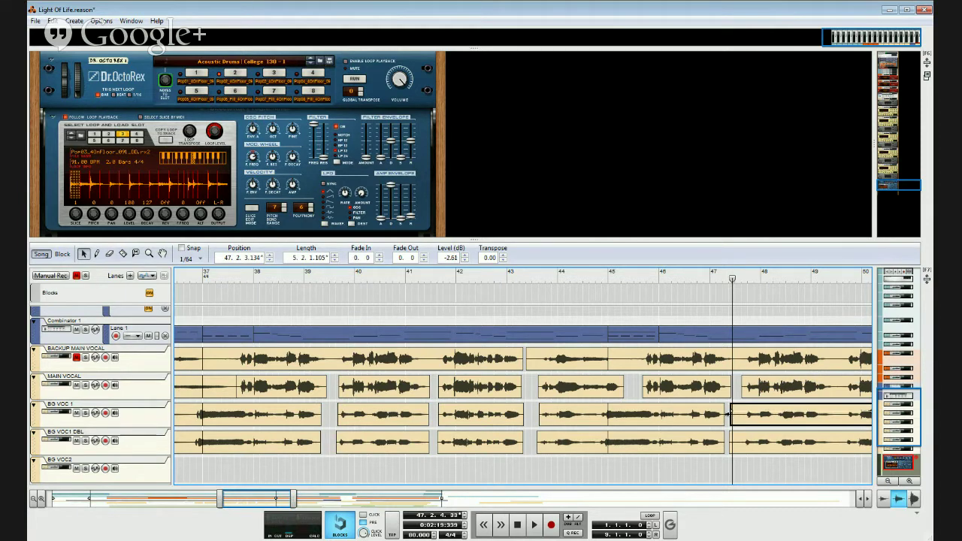
pyautogui.moveTo(727, 412); pyautogui.dragTo(741, 416)
pyautogui.click(754, 447)
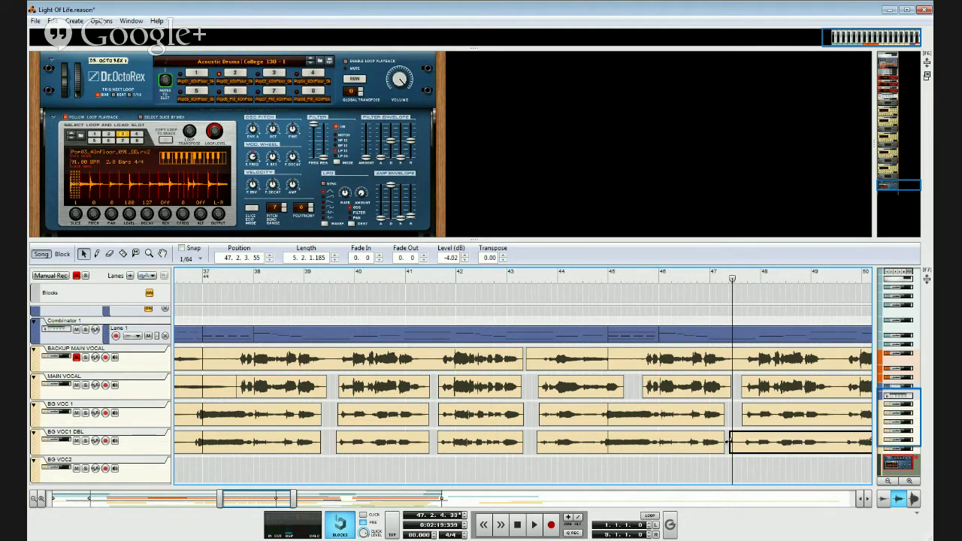
pyautogui.moveTo(729, 442); pyautogui.dragTo(736, 443)
# Step: Play the mix from 46.3.3 across the bar 47 gap until the next vocal pause in bar 49
pyautogui.click(693, 279)
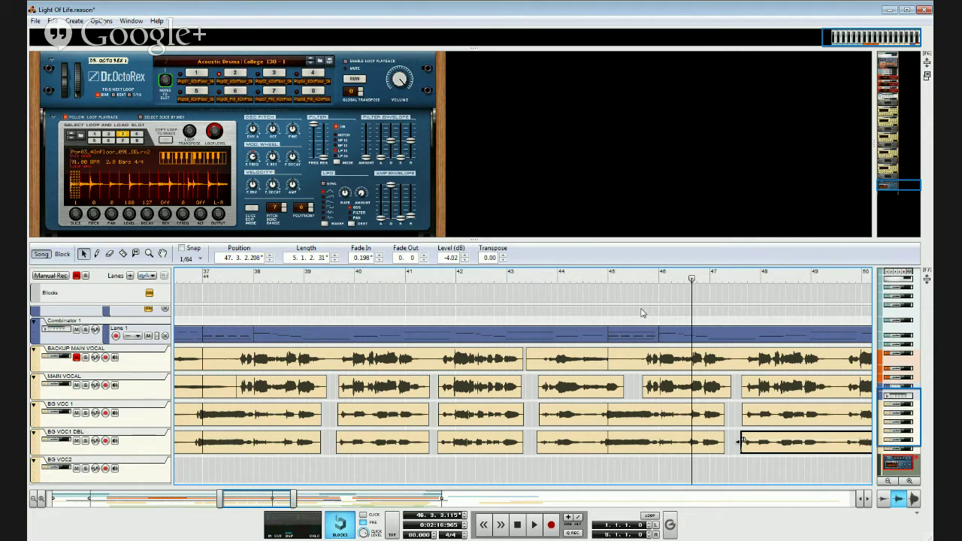
pyautogui.press('space')
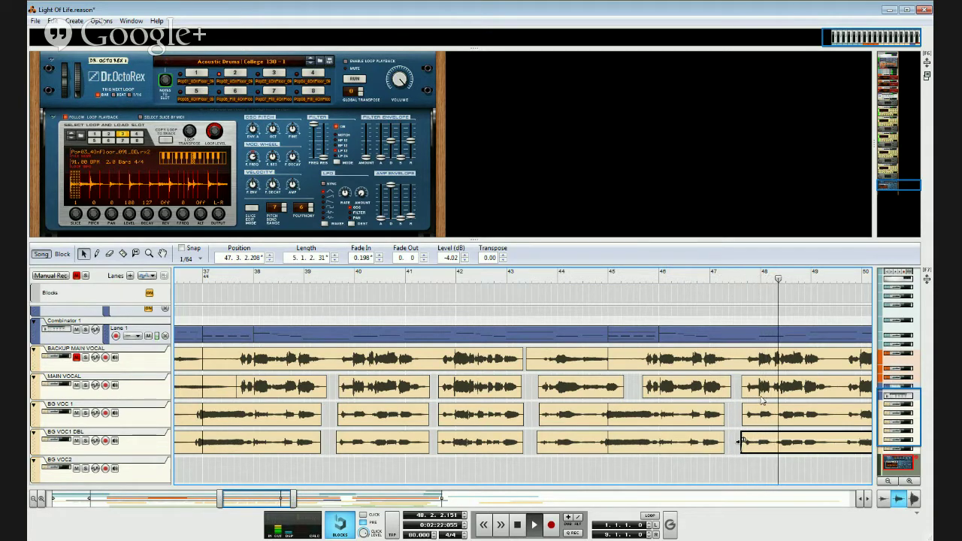
pyautogui.click(765, 418)
pyautogui.click(760, 444)
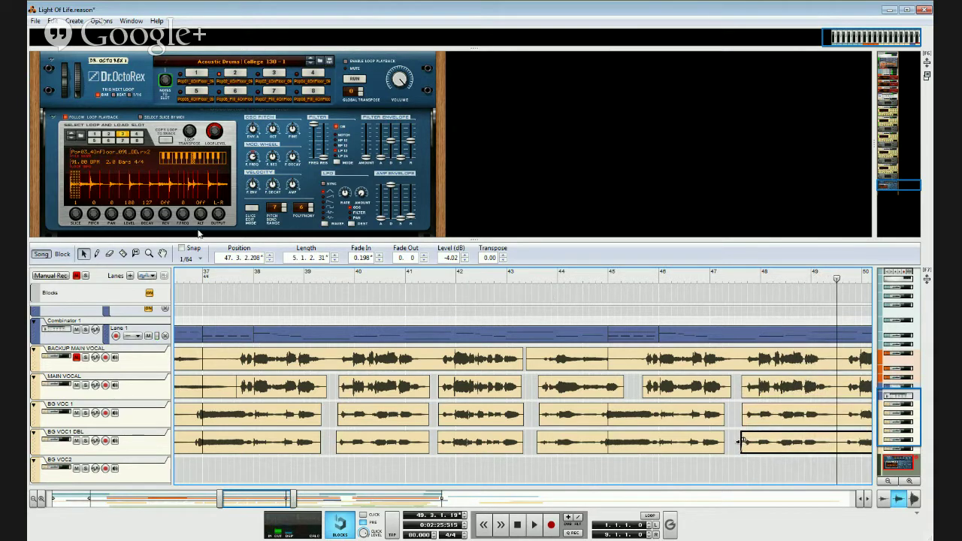
# Step: Split the MAIN VOCAL, BG VOC 1 and BG VOC1 DBL clips at the pause around 49.3.1
pyautogui.click(123, 253)
pyautogui.click(840, 394)
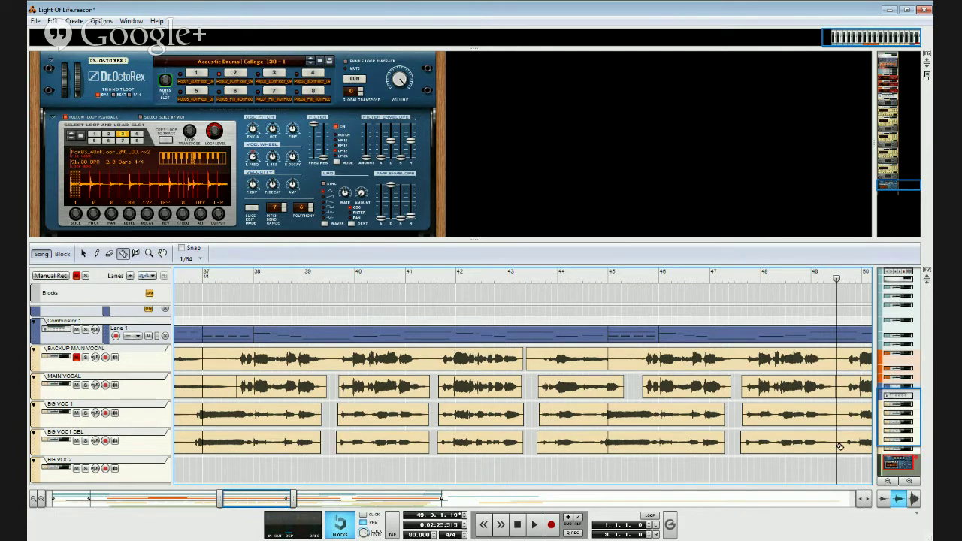
pyautogui.press('q')
# Step: Fade out the ends of the MAIN VOCAL, BG VOC 1 and BG VOC1 DBL clips before the bar 49 split
pyautogui.click(831, 394)
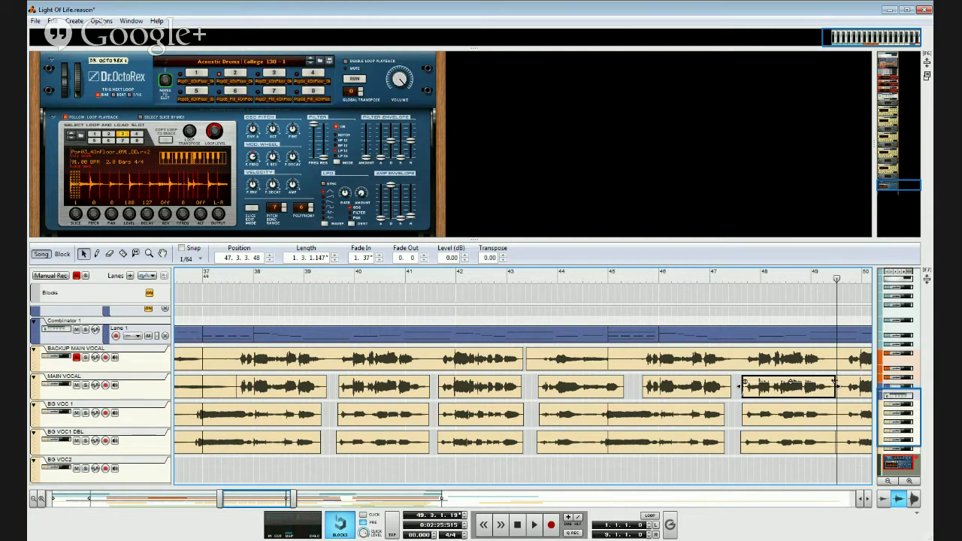
pyautogui.click(836, 415)
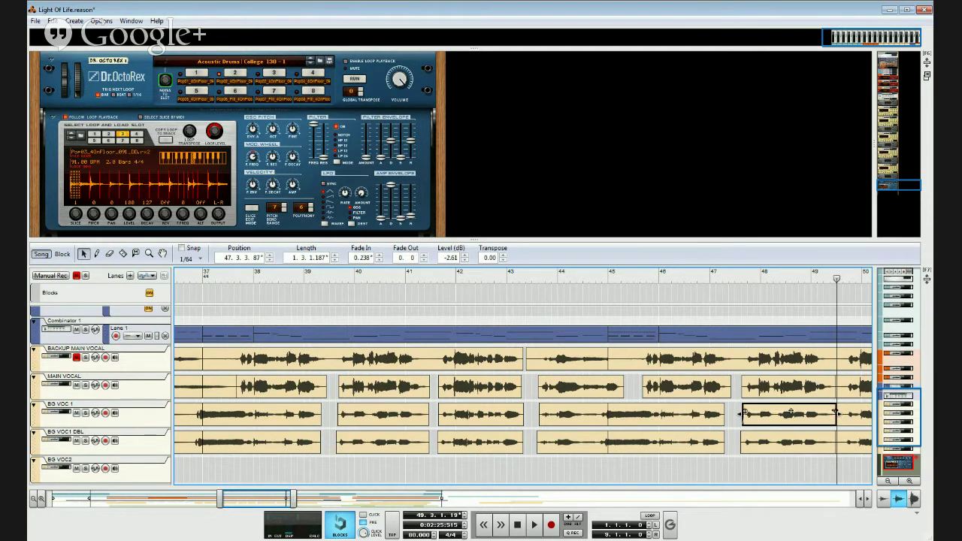
pyautogui.moveTo(835, 411); pyautogui.dragTo(832, 410)
pyautogui.click(828, 444)
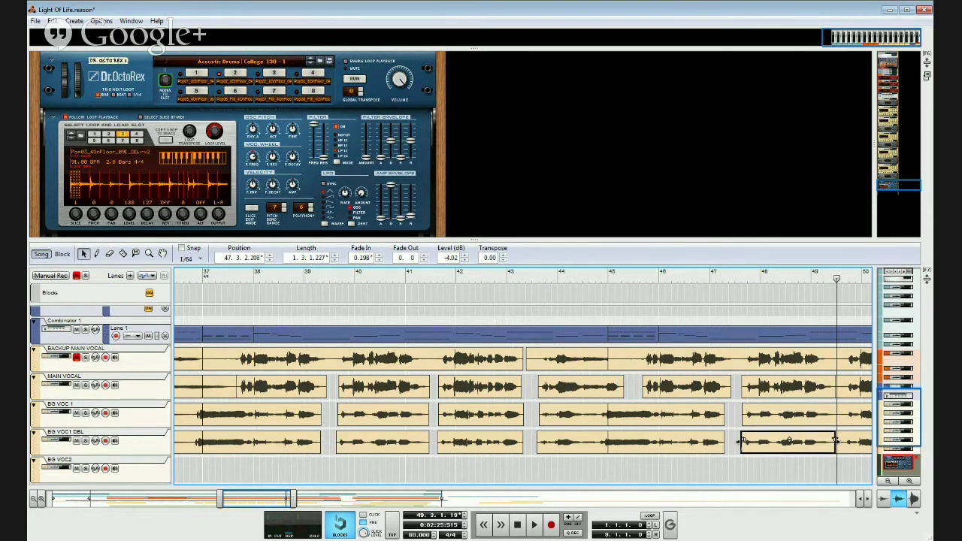
pyautogui.moveTo(834, 440); pyautogui.dragTo(830, 440)
# Step: Trim the starts after bar 49 to 49.3.3.111 on MAIN VOCAL, 49.3.3.71 on BG VOC 1 and 49.3.2.232 on BG VOC1 DBL, with fade-ins 0.238, 0.198 and 1.38
pyautogui.click(839, 396)
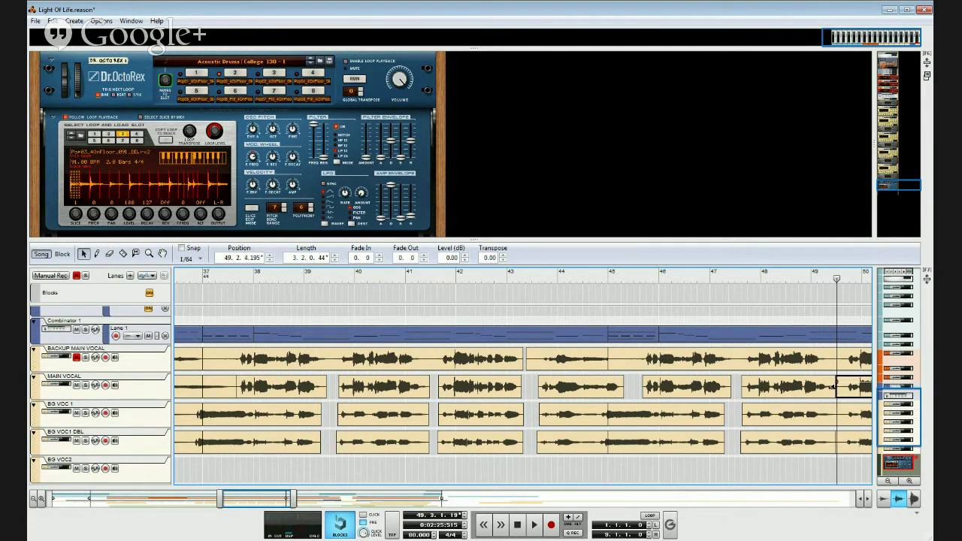
pyautogui.moveTo(835, 387); pyautogui.dragTo(847, 414)
pyautogui.click(839, 415)
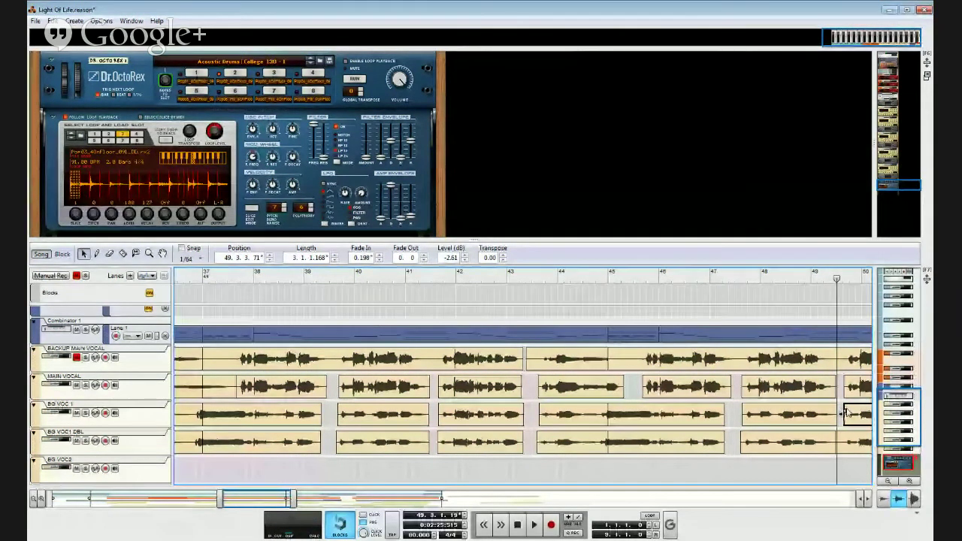
pyautogui.click(840, 442)
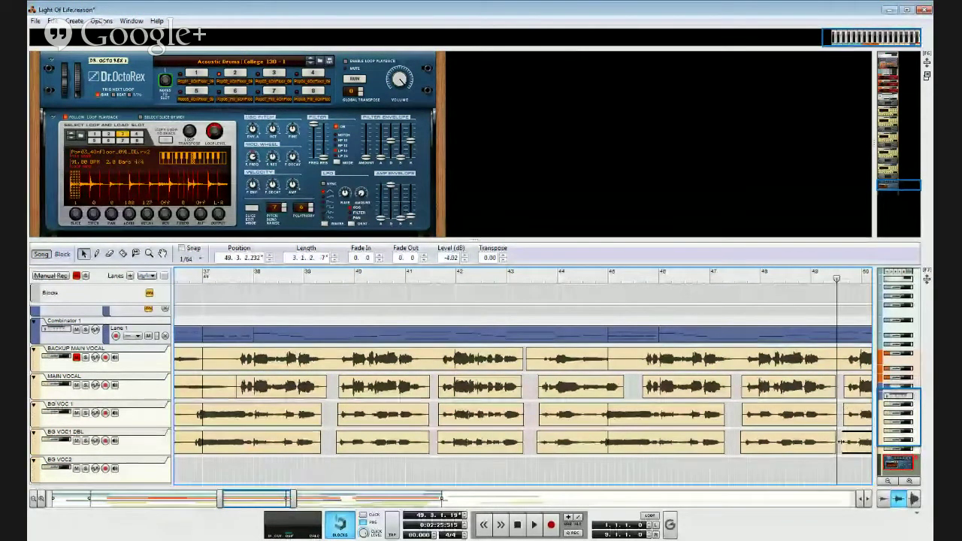
pyautogui.moveTo(841, 435); pyautogui.dragTo(846, 440)
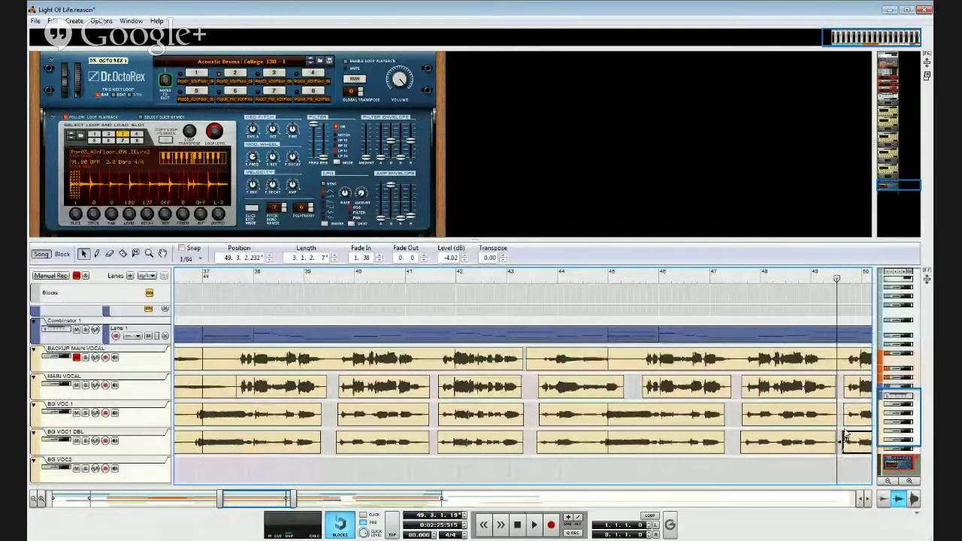
# Step: Play the three vocal tracks soloed from bar 47, clear the solos, and replay the mix from bar 50 to the pause in bar 51
pyautogui.click(742, 281)
pyautogui.press('space')
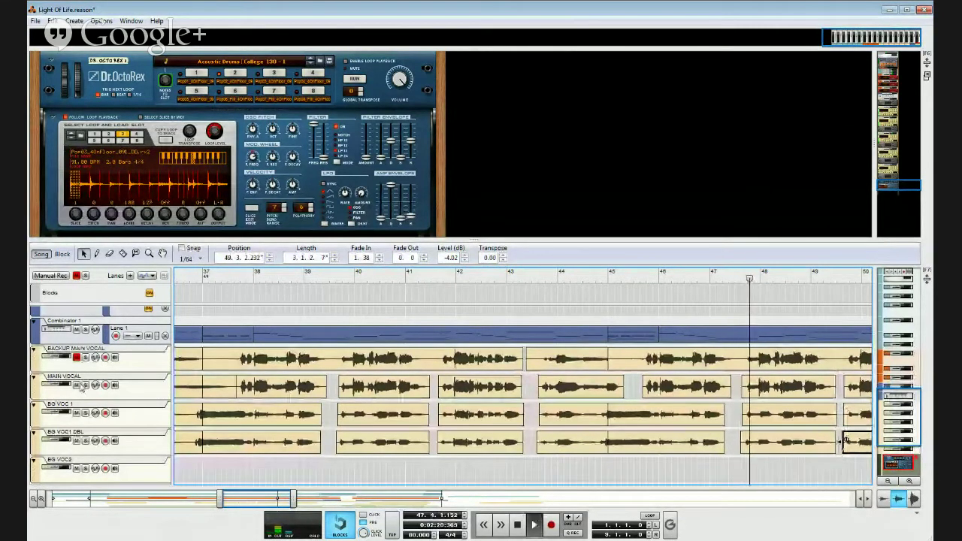
pyautogui.click(90, 421)
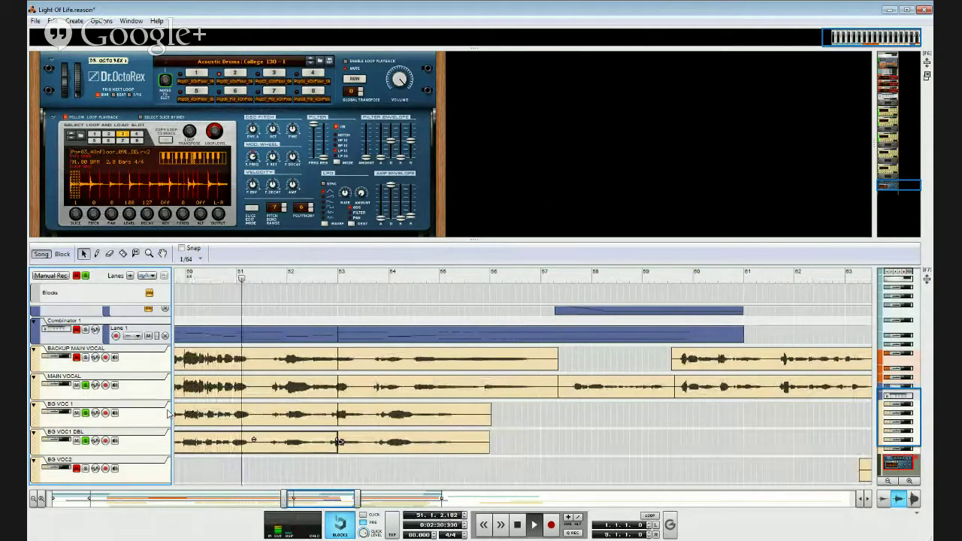
pyautogui.click(86, 414)
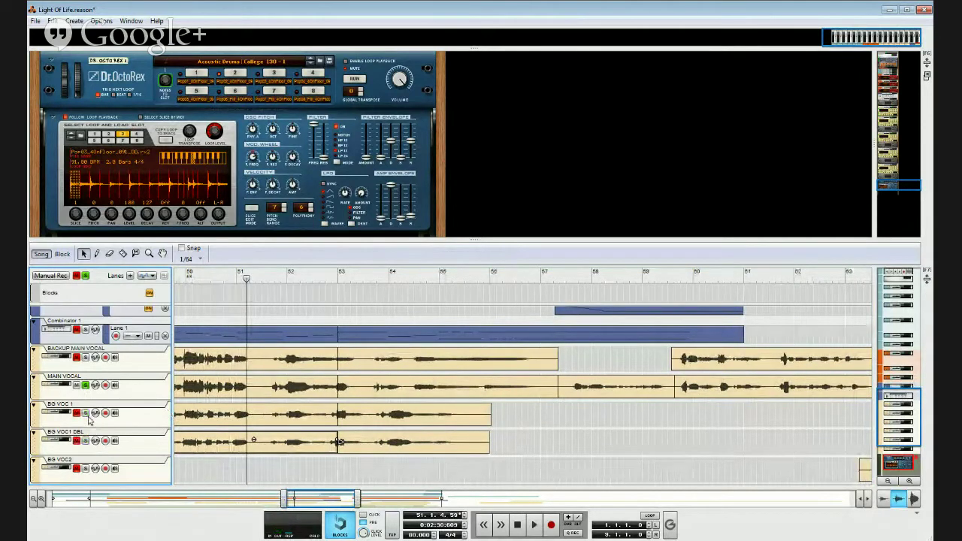
pyautogui.click(252, 279)
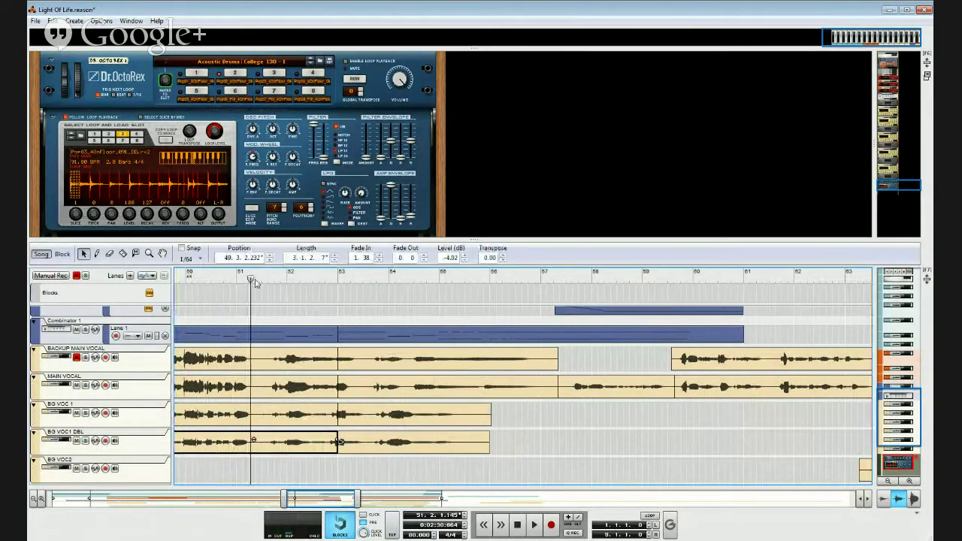
pyautogui.moveTo(254, 280); pyautogui.dragTo(187, 283)
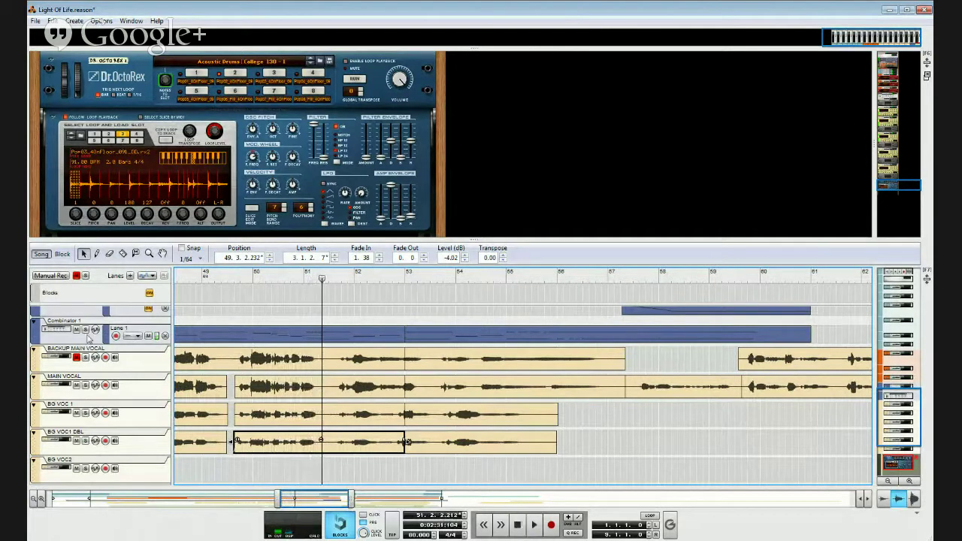
# Step: Split the BACKUP MAIN VOCAL, MAIN VOCAL, BG VOC 1 and BG VOC1 DBL clips at the pause in bar 51, around 51.2.3
pyautogui.click(123, 253)
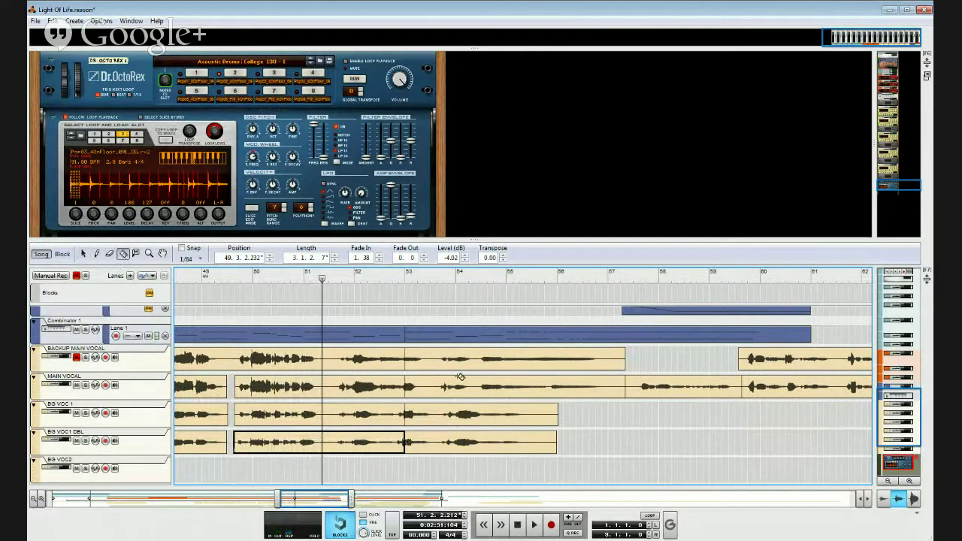
pyautogui.click(328, 366)
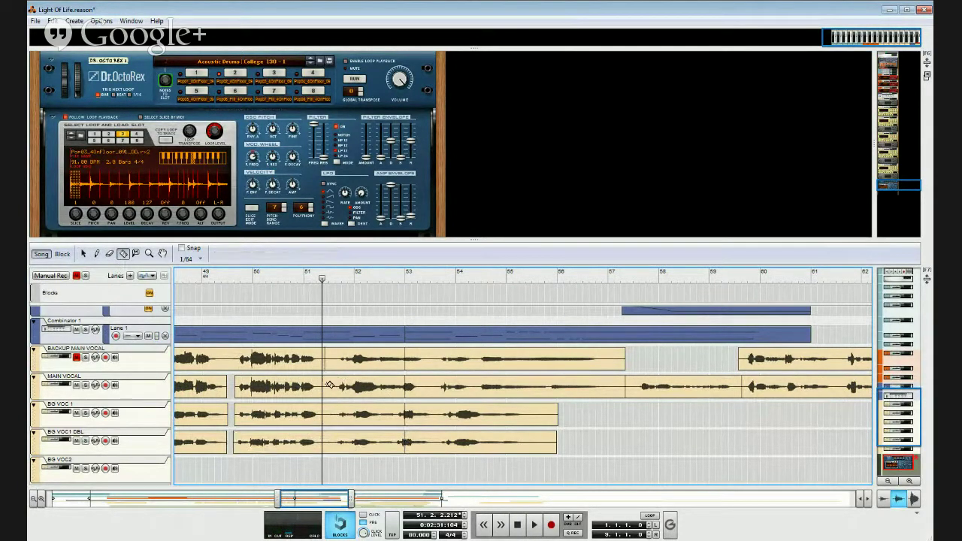
pyautogui.click(328, 388)
pyautogui.click(328, 415)
pyautogui.click(327, 451)
pyautogui.click(83, 254)
# Step: Trim the clip ends before the bar 51 split on the four vocal tracks, with fade-outs of 1.77 on MAIN VOCAL and 0.238 on BG VOC1 DBL
pyautogui.click(319, 369)
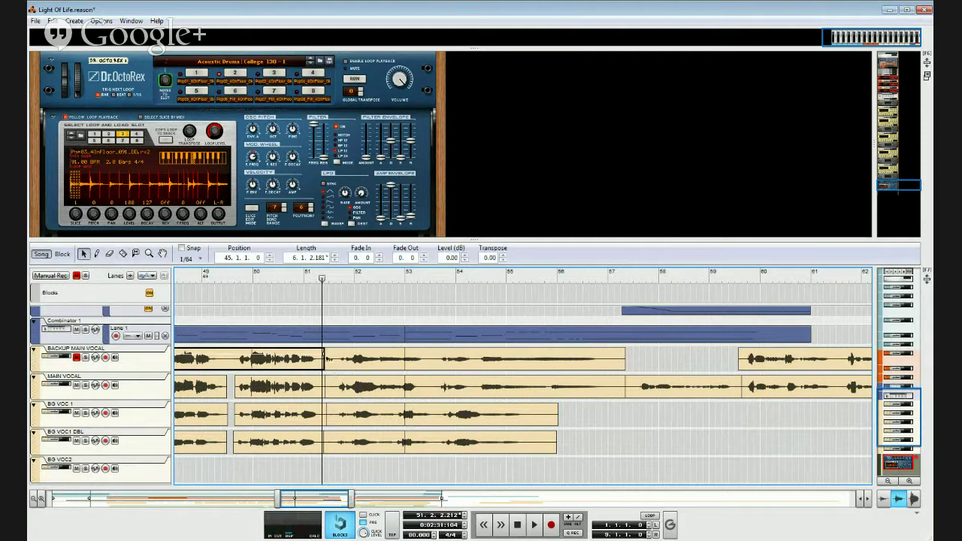
pyautogui.moveTo(327, 361); pyautogui.dragTo(325, 366)
pyautogui.click(317, 395)
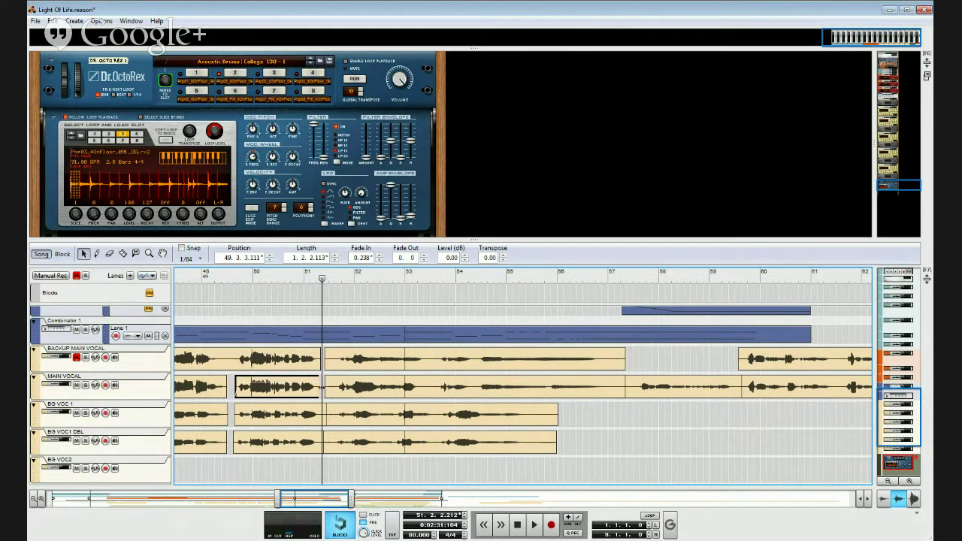
pyautogui.moveTo(318, 382); pyautogui.dragTo(324, 413)
pyautogui.click(324, 421)
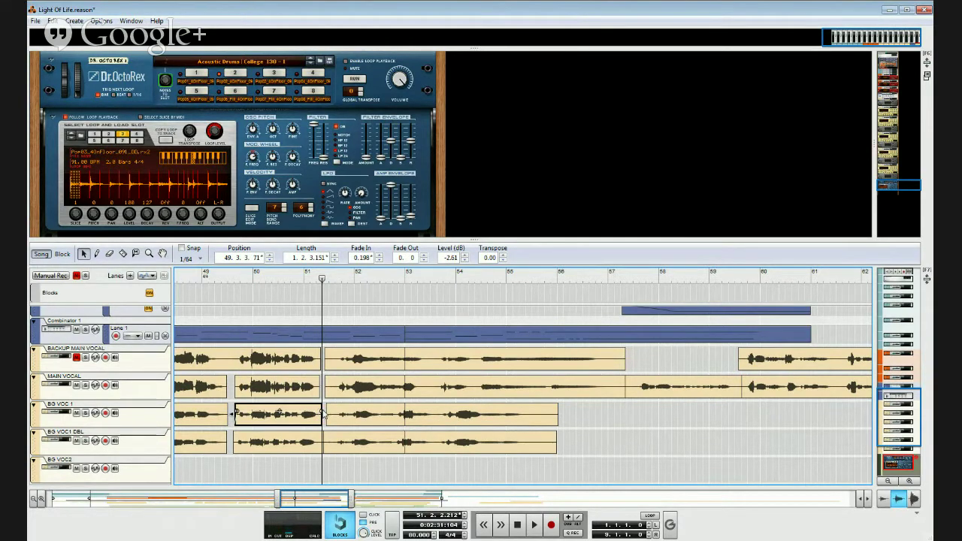
pyautogui.click(319, 449)
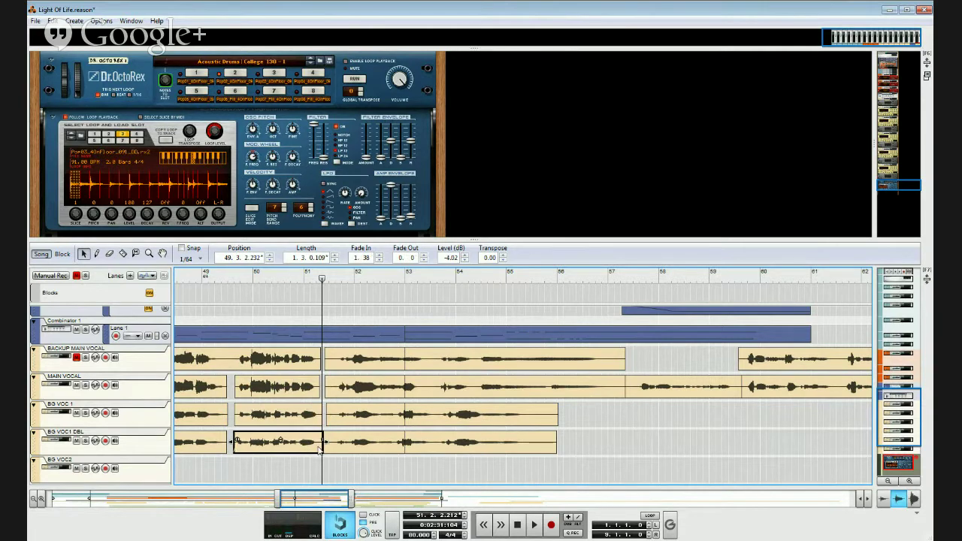
pyautogui.moveTo(325, 442); pyautogui.dragTo(324, 443)
# Step: Trim the MAIN VOCAL, BG VOC 1 and BG VOC1 DBL starts after the bar 51 split to about 51.3.2, with a 1.38 fade-in on BG VOC1 DBL
pyautogui.click(332, 387)
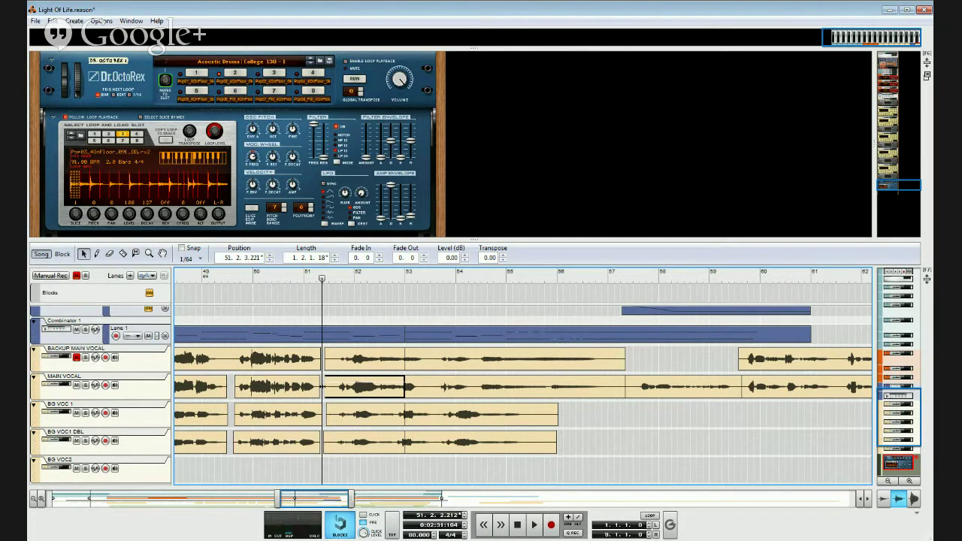
pyautogui.moveTo(322, 387); pyautogui.dragTo(340, 379)
pyautogui.click(370, 419)
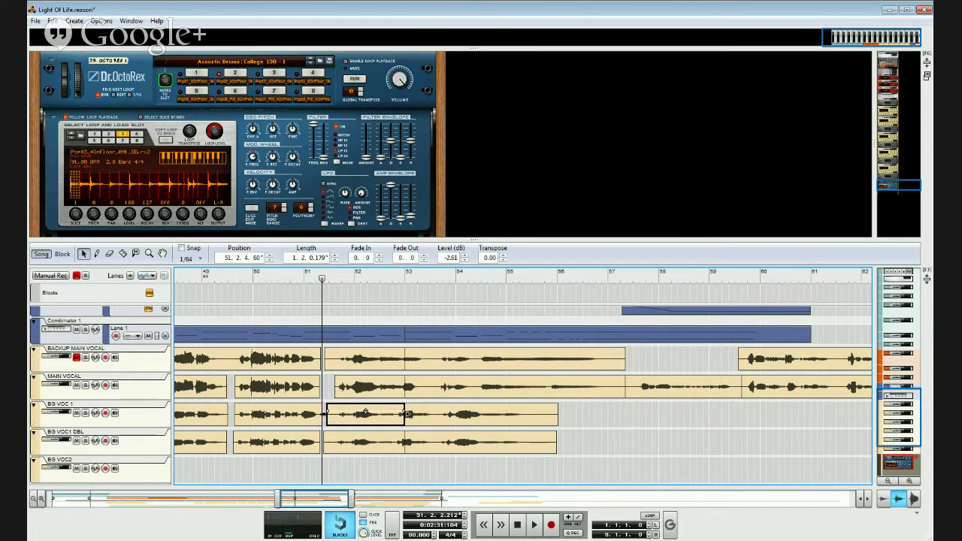
pyautogui.moveTo(327, 416); pyautogui.dragTo(333, 418)
pyautogui.click(348, 443)
pyautogui.moveTo(323, 444); pyautogui.dragTo(331, 446)
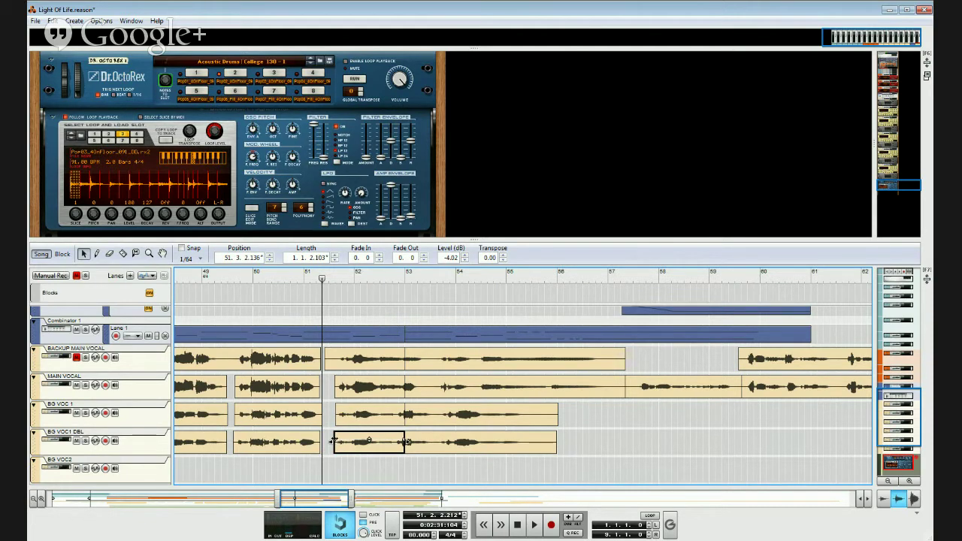
pyautogui.moveTo(336, 439); pyautogui.dragTo(340, 439)
# Step: Play BACKUP MAIN VOCAL soloed across the bar 51 gap and around bar 52, stop playback, and clear the solo
pyautogui.click(300, 279)
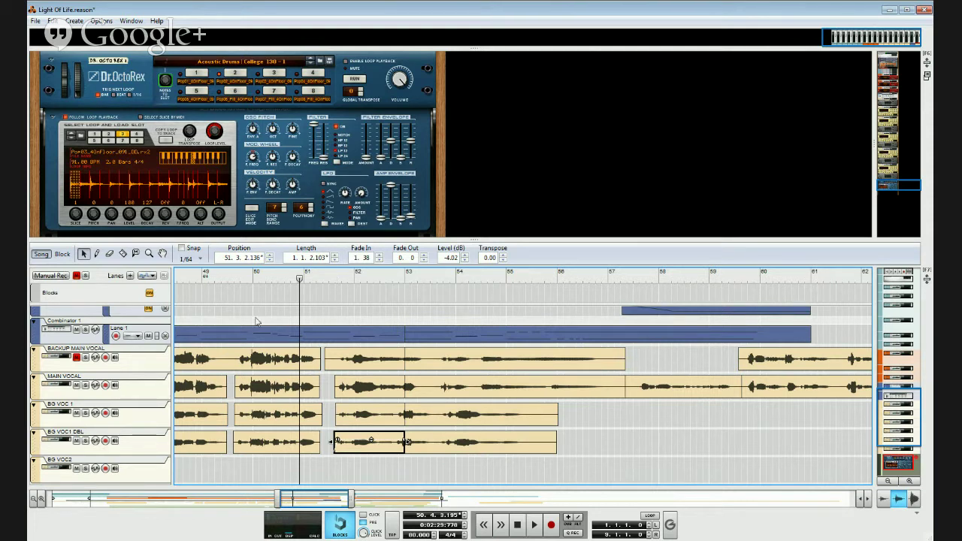
pyautogui.click(397, 278)
pyautogui.press('space')
pyautogui.click(360, 279)
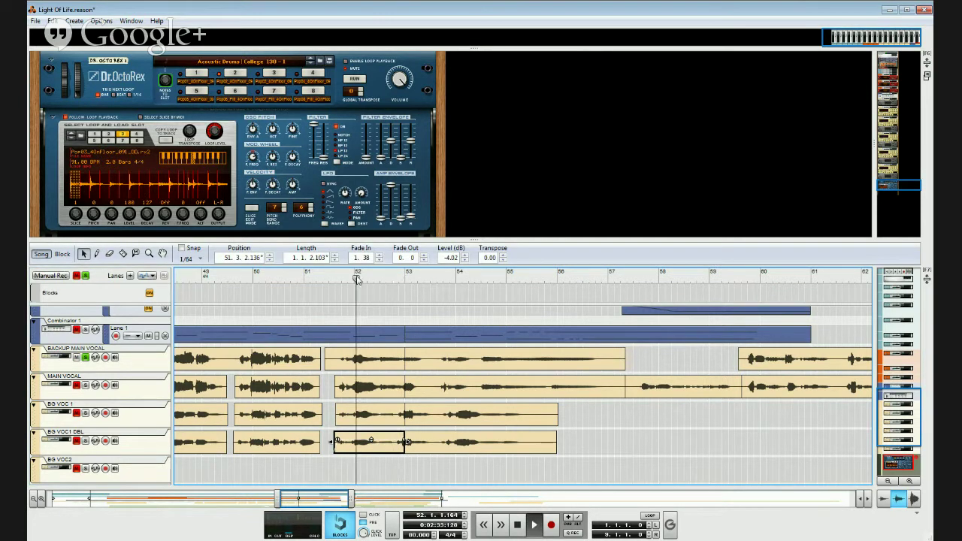
pyautogui.press('space')
pyautogui.click(74, 359)
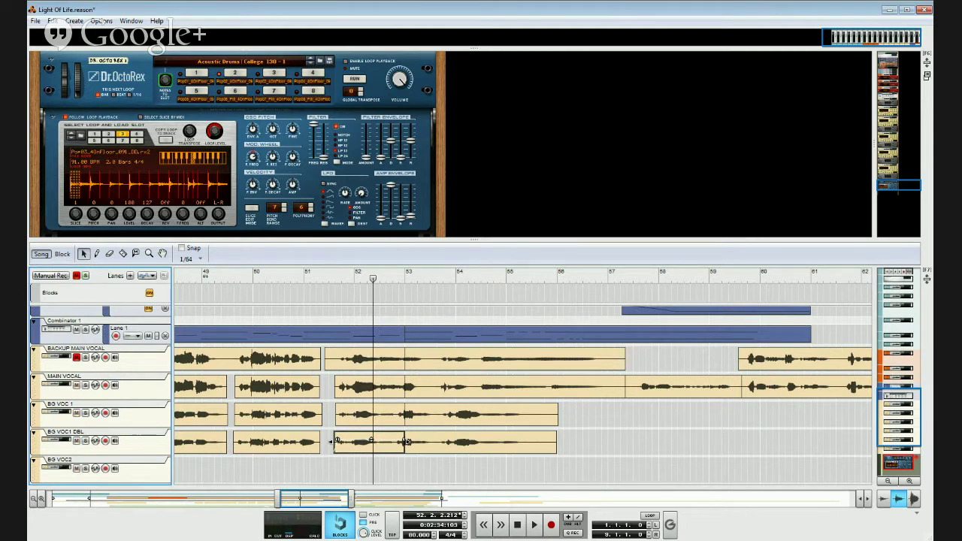
# Step: Replay the full mix from bar 51 to the pause at 53.3, following the trimmed clips on MAIN VOCAL, BG VOC 1 and BG VOC1 DBL
pyautogui.press('space')
pyautogui.click(304, 278)
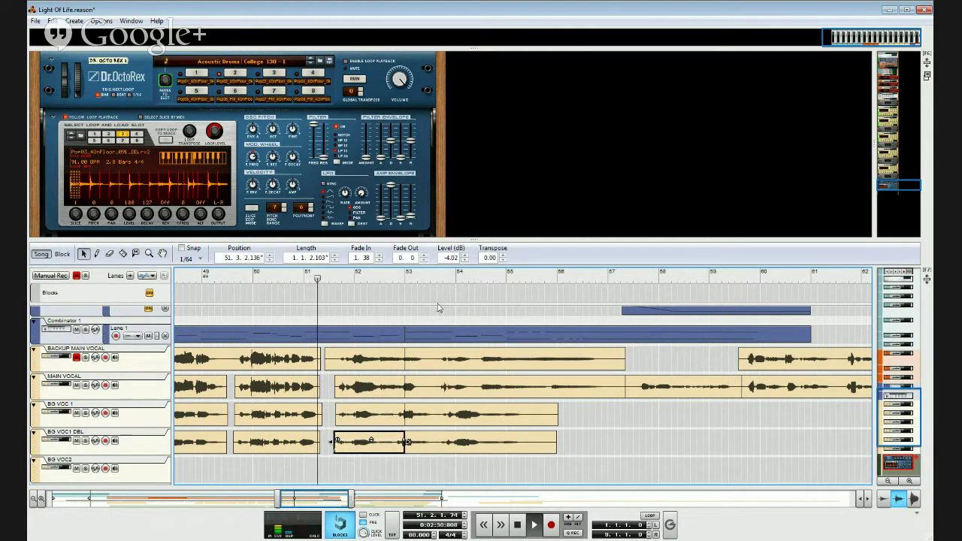
pyautogui.click(306, 387)
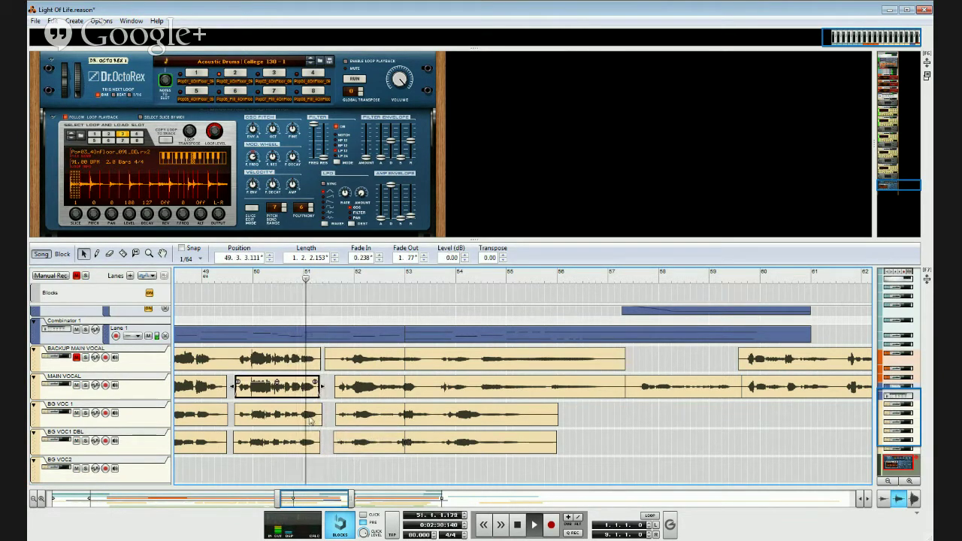
pyautogui.click(312, 414)
pyautogui.click(314, 442)
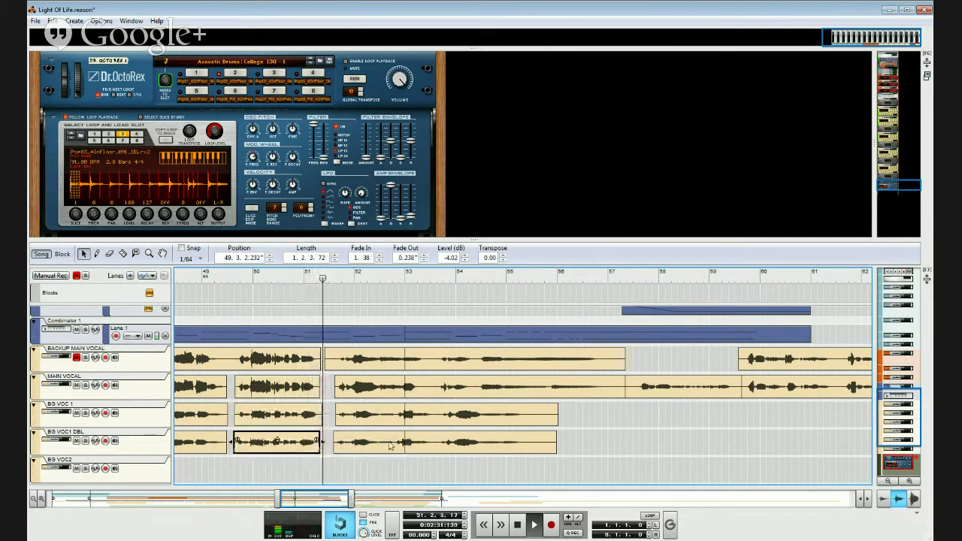
pyautogui.click(358, 389)
pyautogui.click(379, 415)
pyautogui.click(379, 442)
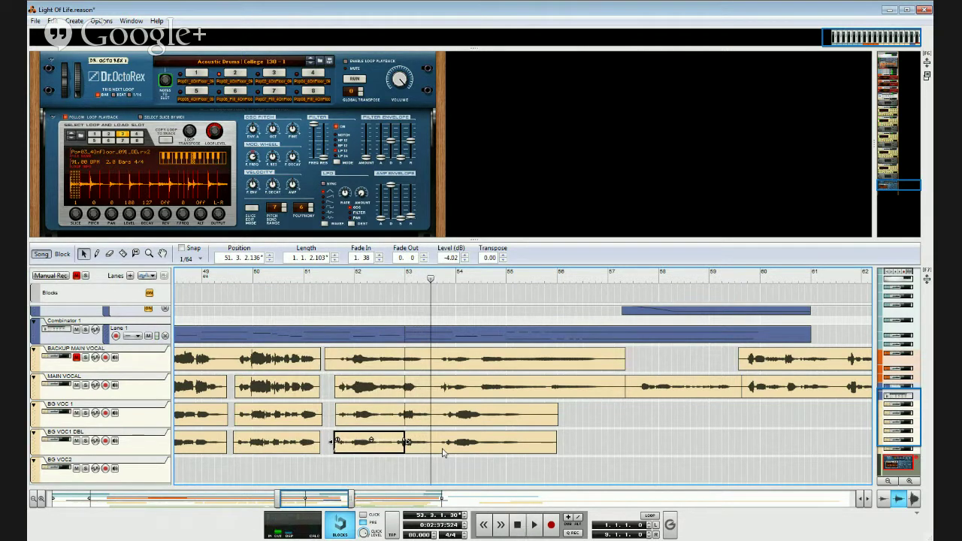
pyautogui.press('space')
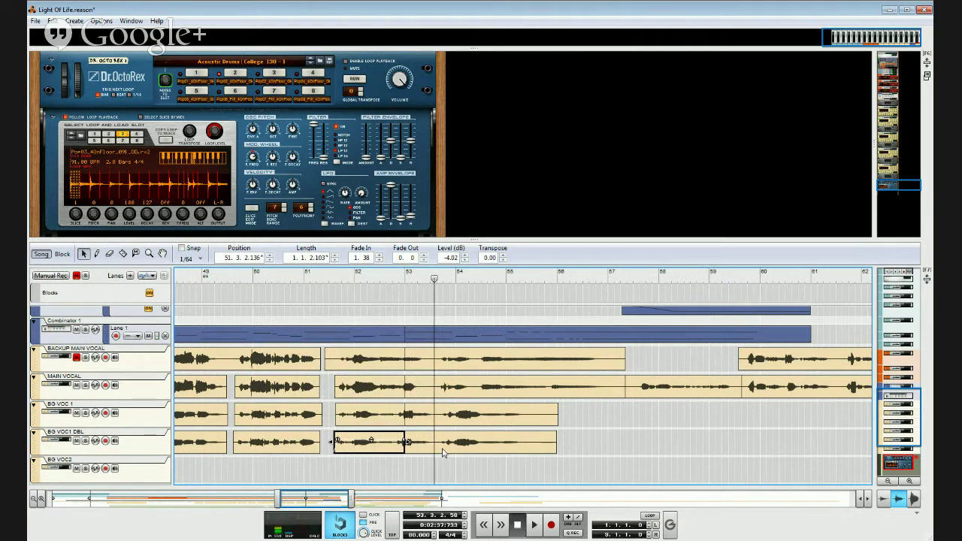
# Step: Split the MAIN VOCAL clip at 53.2.4.44 and select the short piece that starts at bar 53
pyautogui.click(124, 253)
pyautogui.click(431, 394)
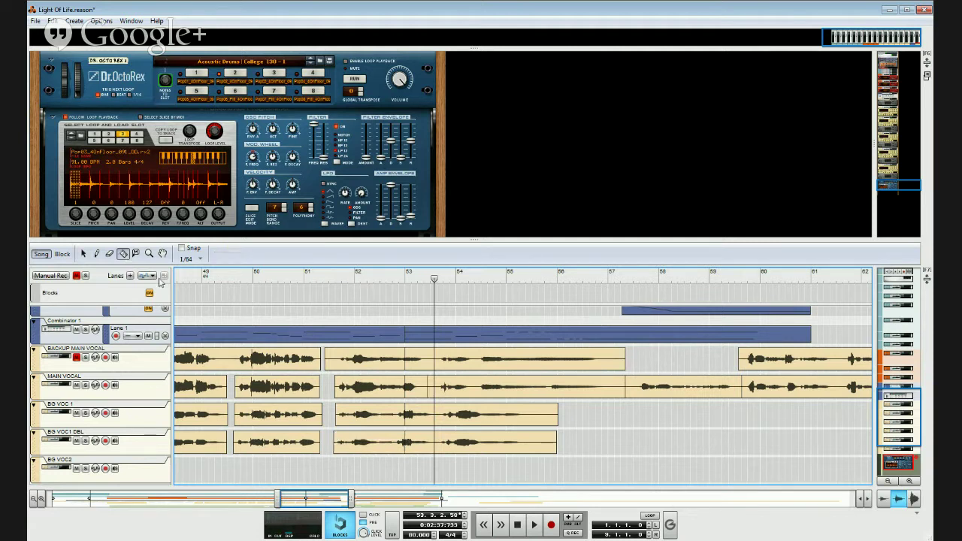
pyautogui.press('q')
pyautogui.click(423, 392)
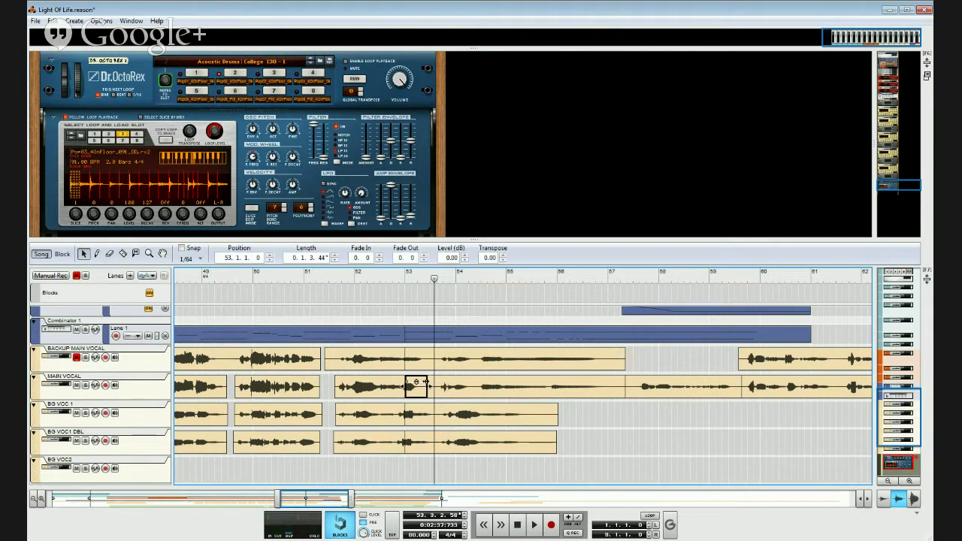
# Step: Split the BG VOC 1 and BG VOC1 DBL clips at about 53.3.2.80 and add a 1.77 fade-out to the short BG VOC1 DBL piece
pyautogui.click(433, 422)
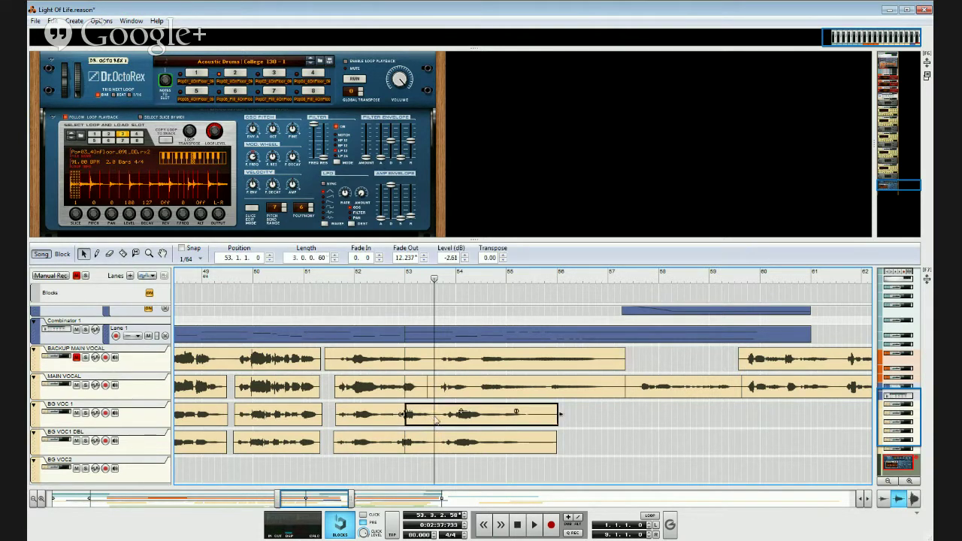
pyautogui.press('r')
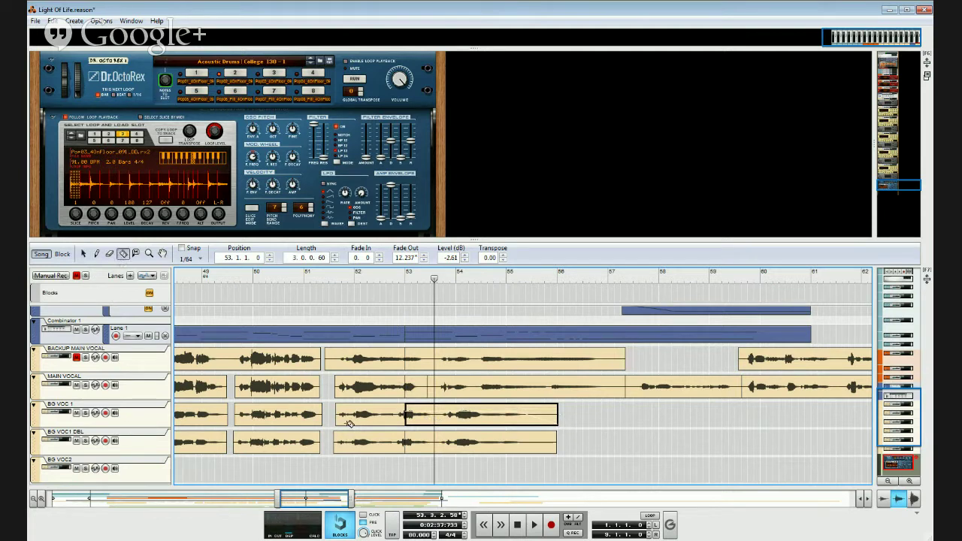
pyautogui.click(435, 419)
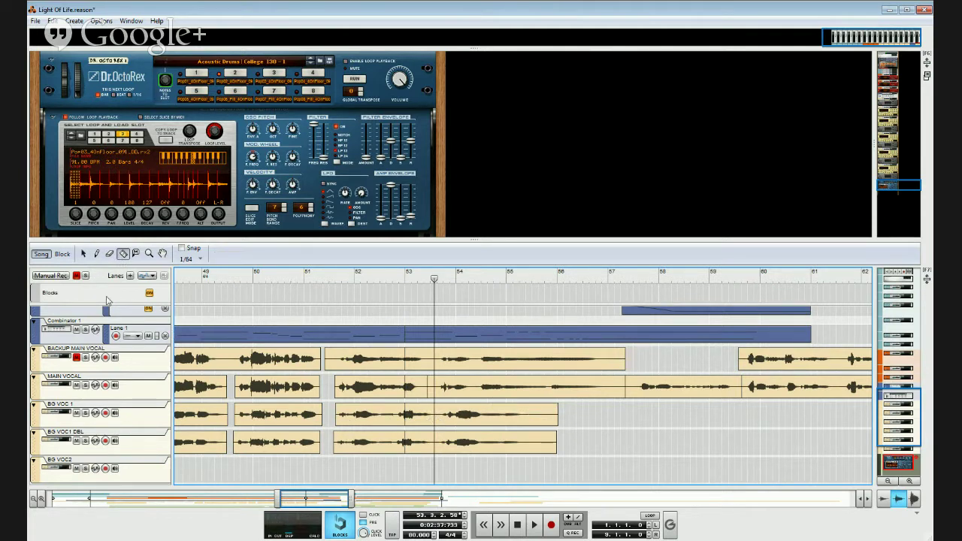
pyautogui.click(83, 254)
pyautogui.click(419, 414)
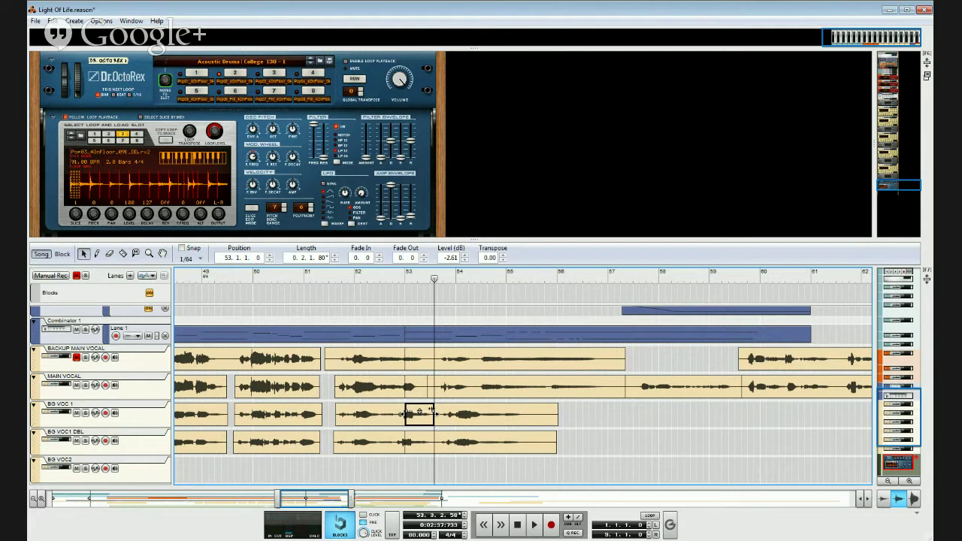
pyautogui.click(433, 444)
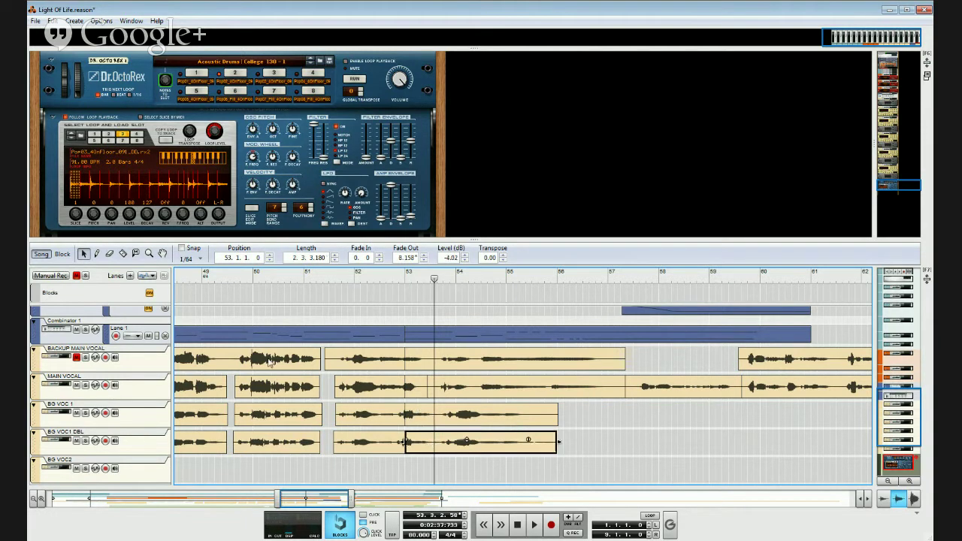
pyautogui.click(123, 254)
pyautogui.click(438, 451)
pyautogui.press('q')
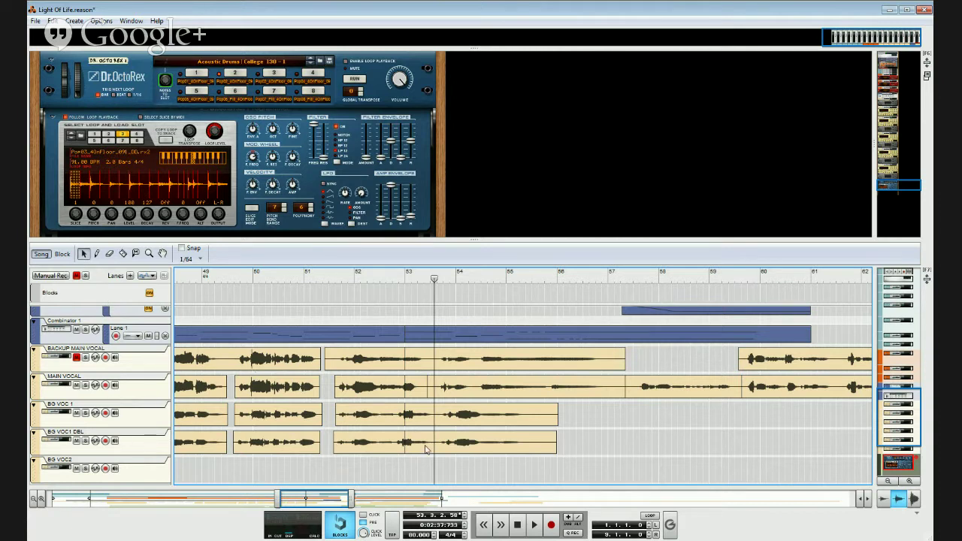
pyautogui.click(432, 443)
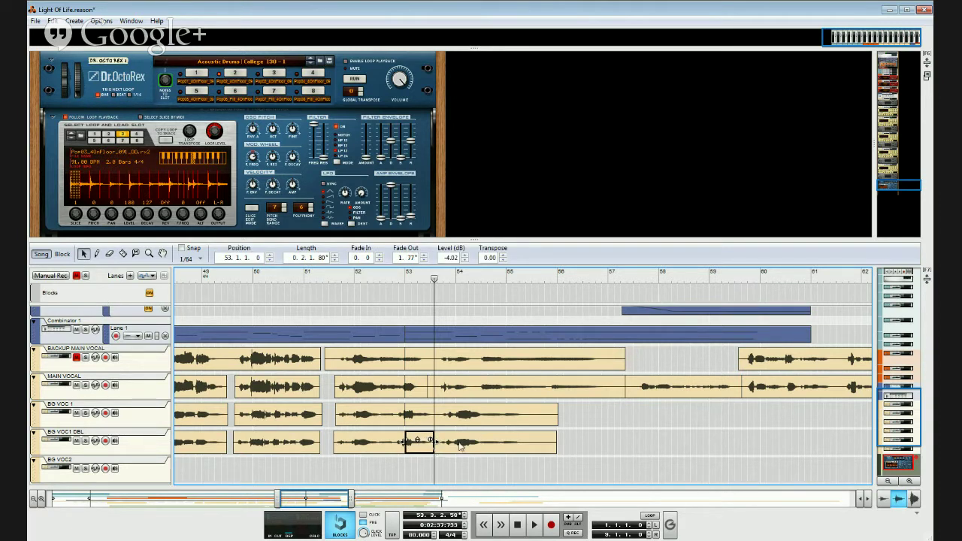
# Step: Trim the starts after the split to 53.3.3.198 on BG VOC 1 and 53.3.3.158 on BG VOC1 DBL, each with a 0.158 fade-in
pyautogui.click(448, 419)
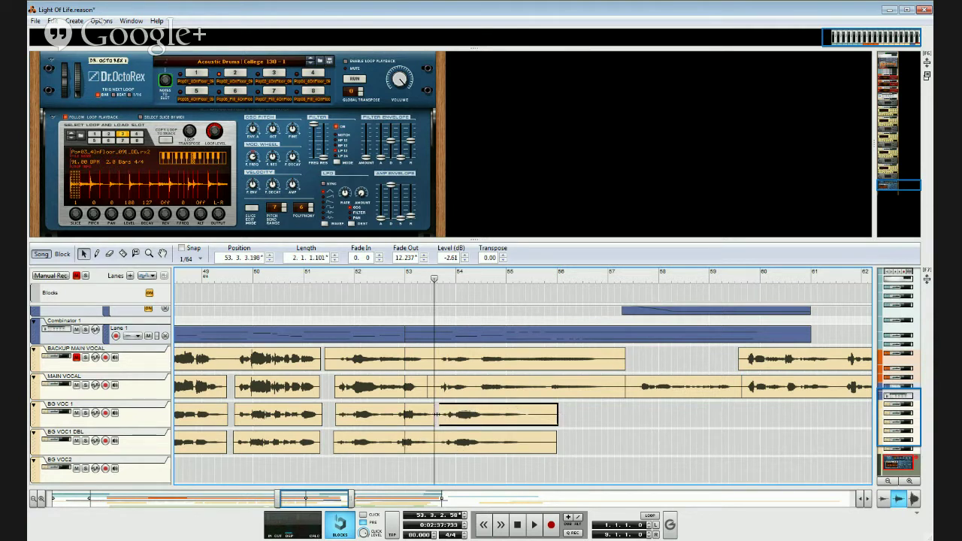
pyautogui.moveTo(442, 413)
pyautogui.click(451, 444)
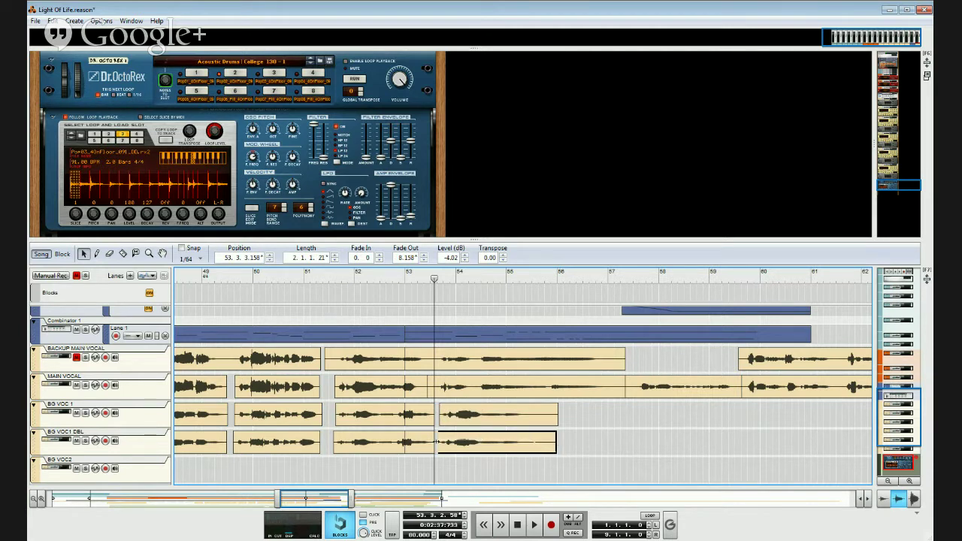
pyautogui.click(437, 442)
pyautogui.click(439, 443)
# Step: Shorten the last clips to 1.2.3.158 on BG VOC 1 and 1.3.0.37 on BG VOC1 DBL, each with a 1.196 fade-out
pyautogui.click(535, 419)
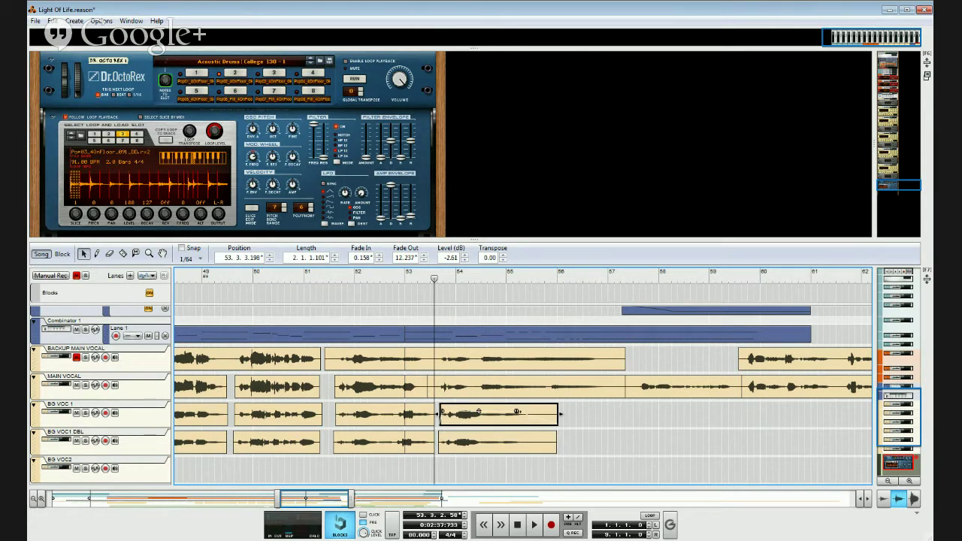
pyautogui.moveTo(517, 411)
pyautogui.mouseDown()
pyautogui.moveTo(571, 412)
pyautogui.moveTo(535, 416)
pyautogui.mouseUp()
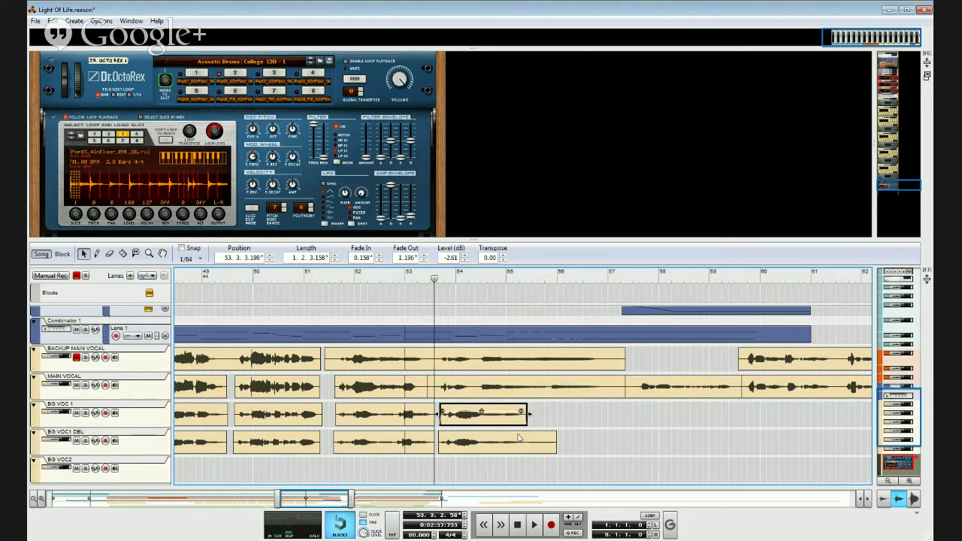
pyautogui.click(518, 439)
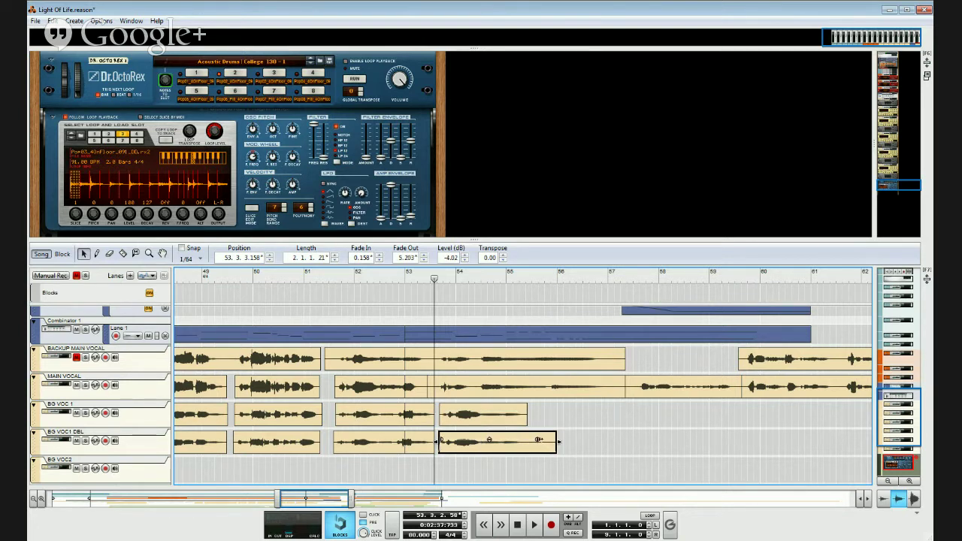
pyautogui.moveTo(539, 440)
pyautogui.mouseDown()
pyautogui.moveTo(559, 442)
pyautogui.moveTo(533, 446)
pyautogui.mouseUp()
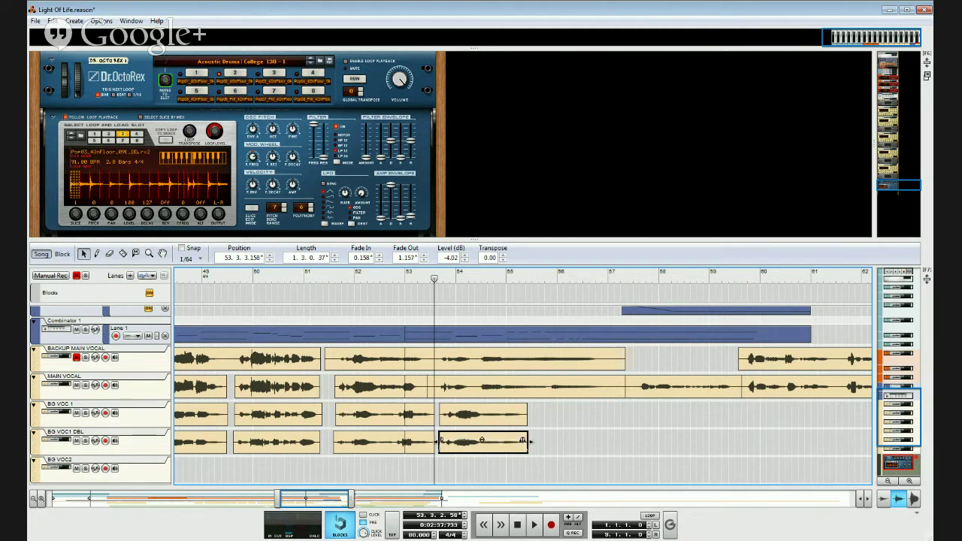
# Step: Play the mix from 53.1.3 to the end of bar 56, checking the BG VOC 1 and MAIN VOCAL clips, and return the playhead to 51.4
pyautogui.click(413, 278)
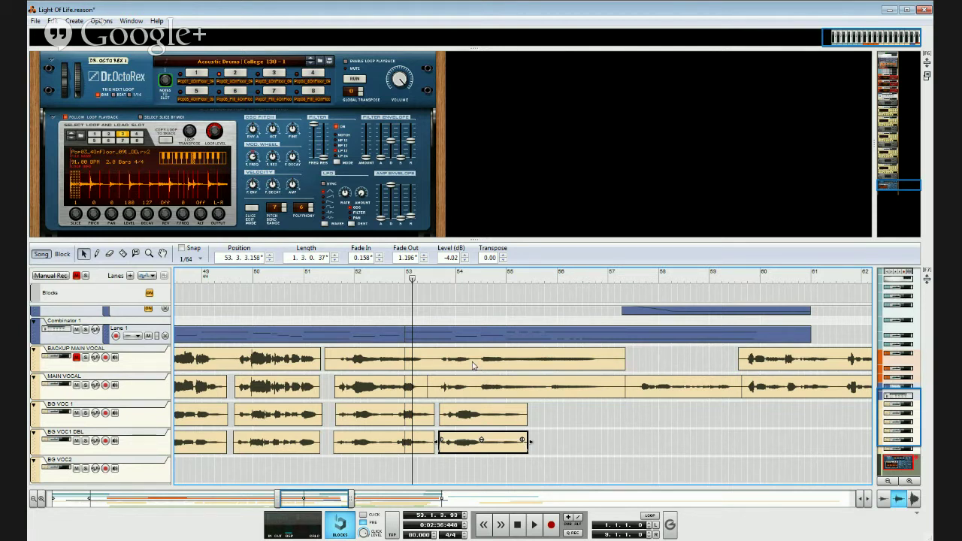
pyautogui.press('space')
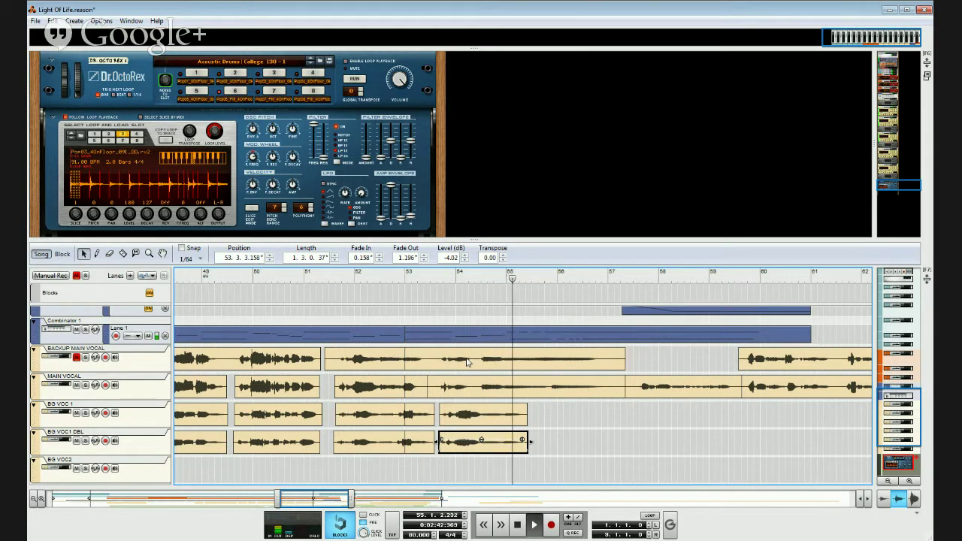
pyautogui.click(511, 424)
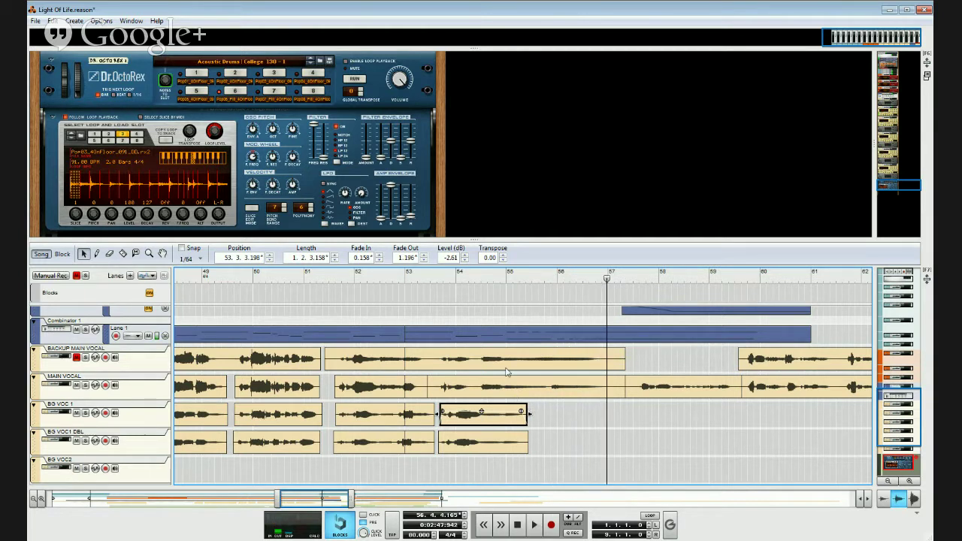
pyautogui.click(496, 392)
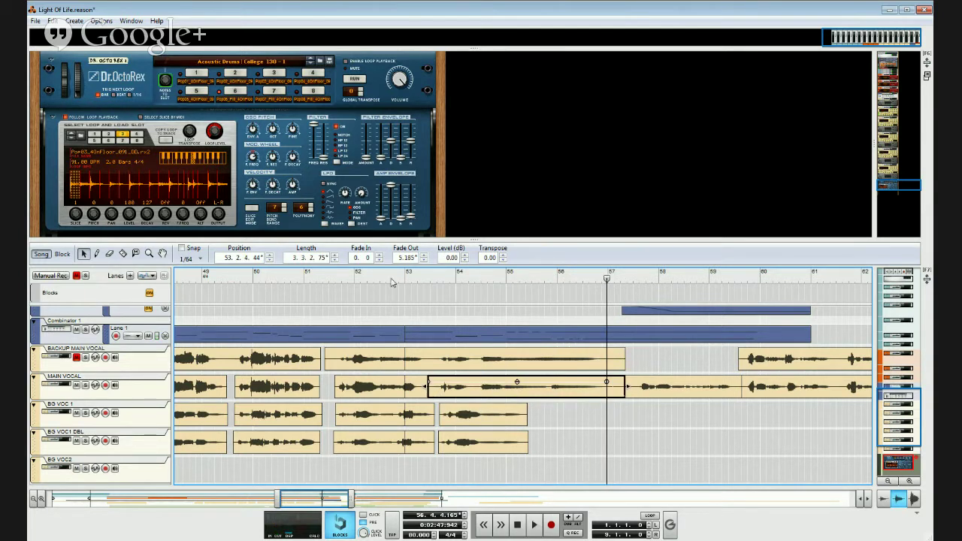
pyautogui.click(344, 281)
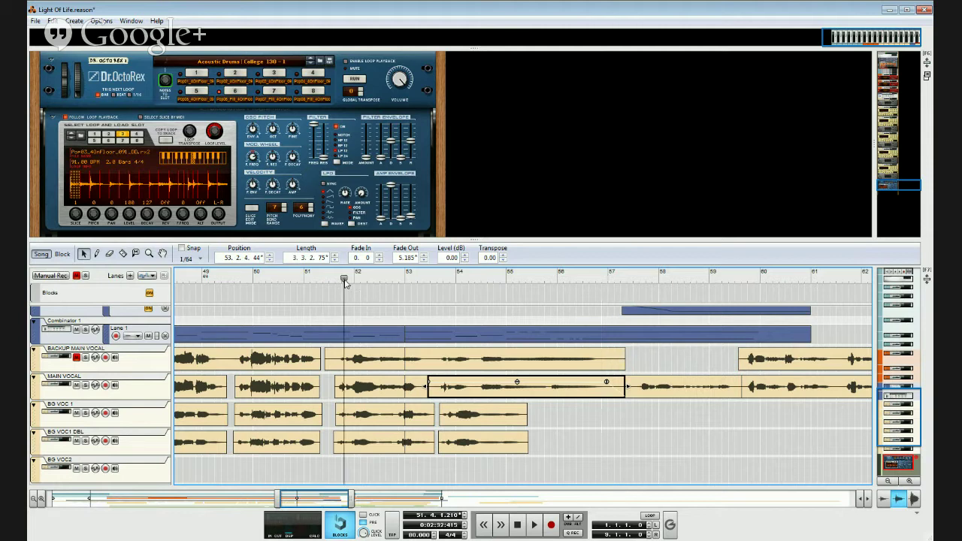
# Step: Solo the MAIN VOCAL track and audition its clips from 51.2.3 across bars 51 to 53
pyautogui.click(87, 385)
pyautogui.click(370, 387)
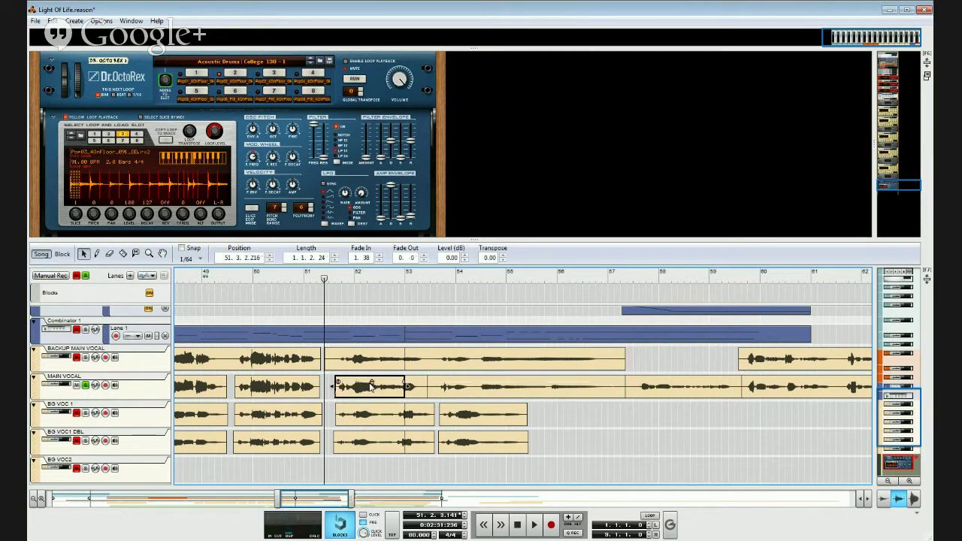
pyautogui.press('space')
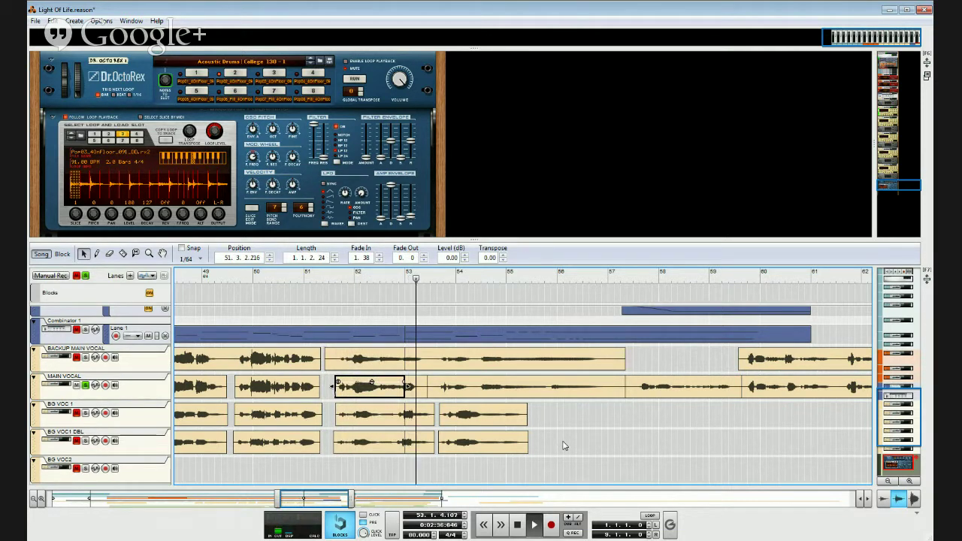
# Step: Trim the start of the long MAIN VOCAL clip after bar 53 to 53.3.2.120 with a 1.38 fade-in and play it soloed
pyautogui.click(424, 393)
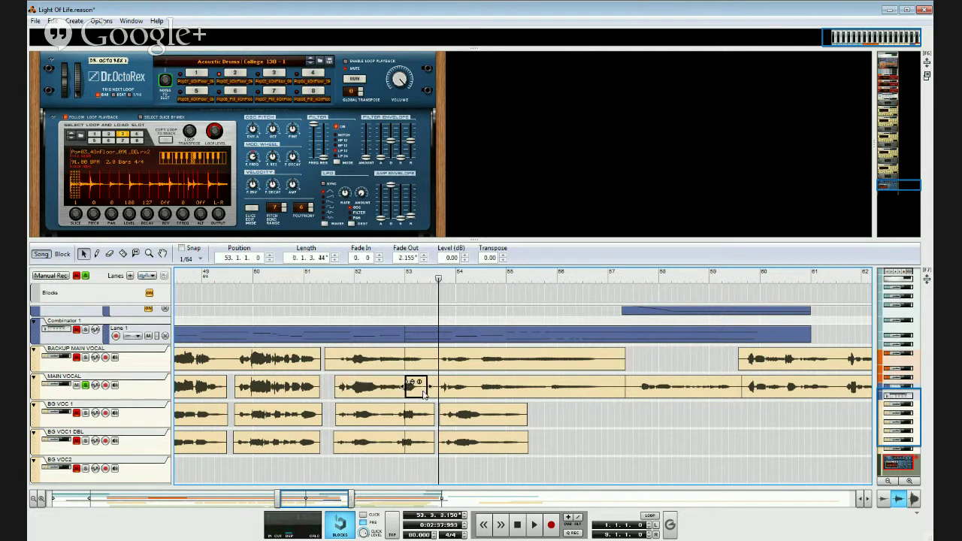
pyautogui.click(431, 392)
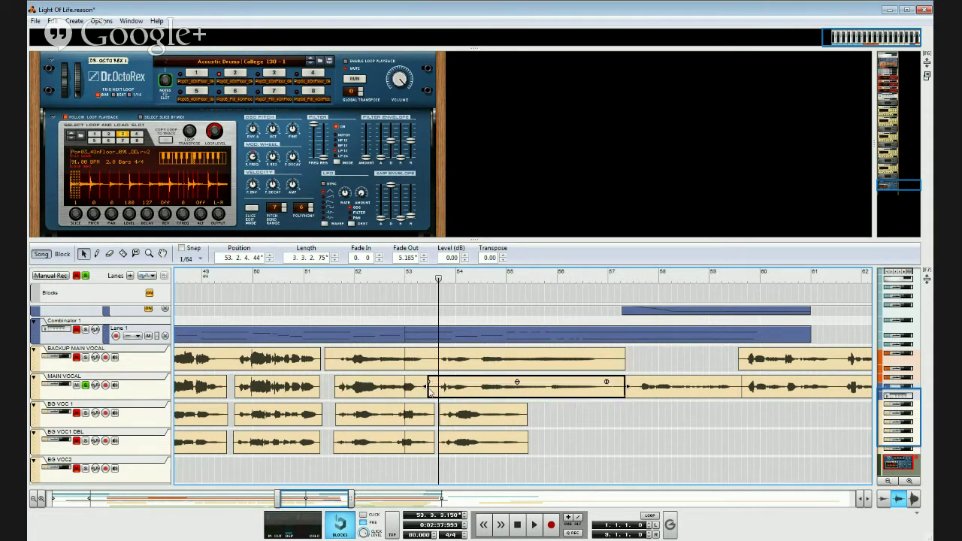
pyautogui.moveTo(427, 388); pyautogui.dragTo(436, 387)
pyautogui.press('space')
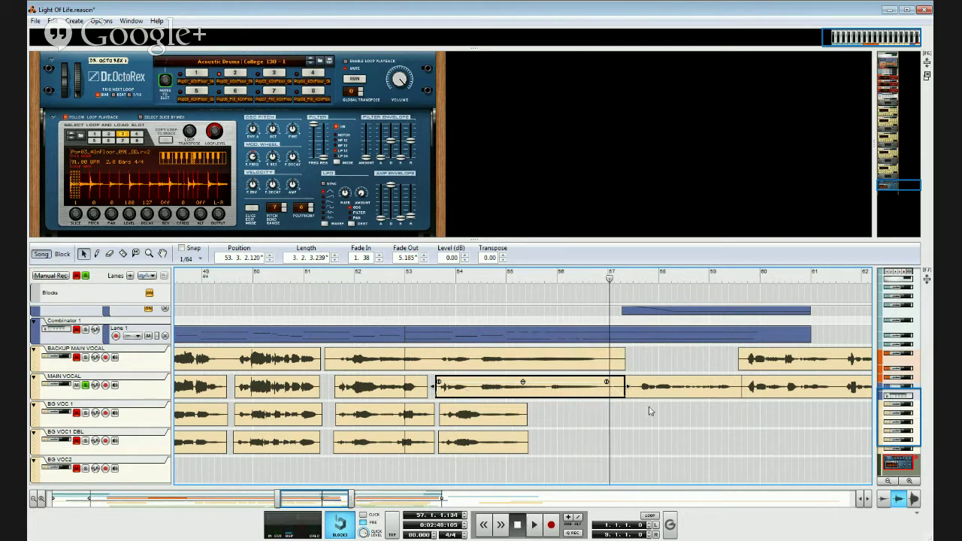
# Step: Shorten that MAIN VOCAL clip to a length of 3.1.2.129 with a 2.75 fade-out and audition it soloed
pyautogui.moveTo(607, 382)
pyautogui.mouseDown()
pyautogui.moveTo(633, 384)
pyautogui.moveTo(606, 387)
pyautogui.mouseUp()
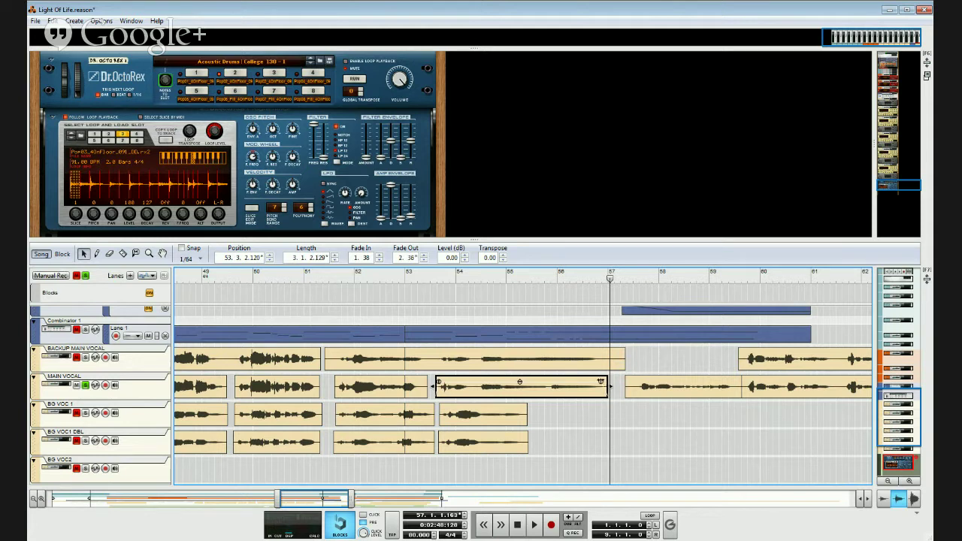
pyautogui.click(439, 280)
pyautogui.press('space')
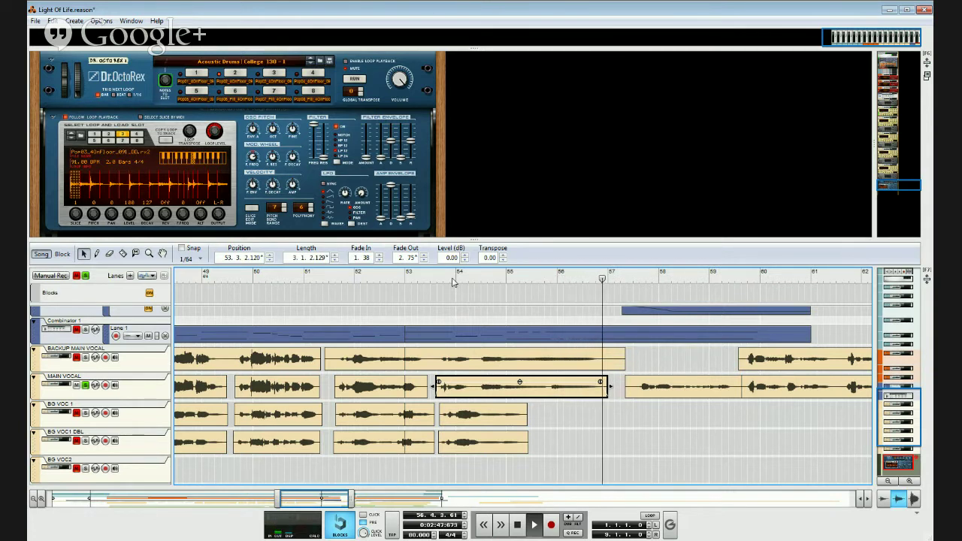
pyautogui.click(530, 281)
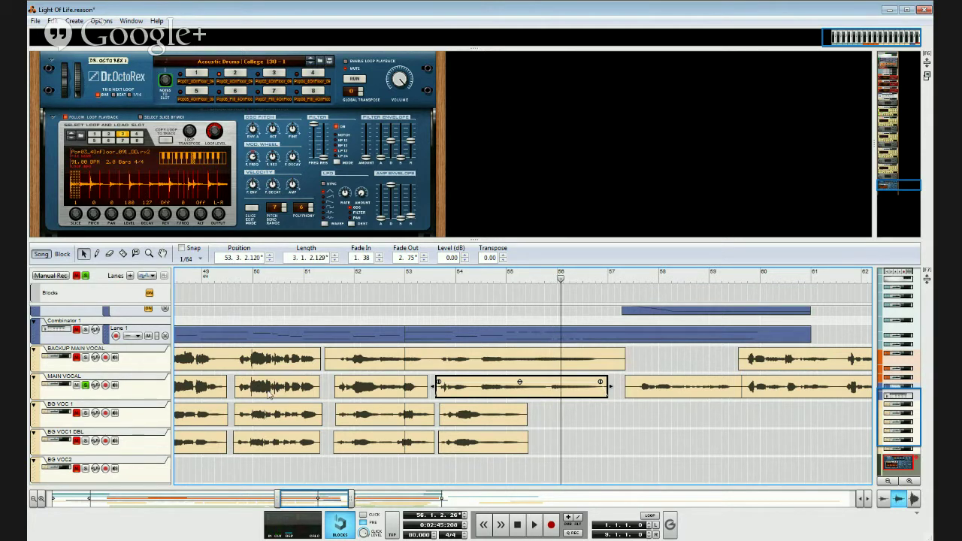
# Step: Turn off the MAIN VOCAL solo and play the mix from bar 53 into bar 57, checking the last BG VOC 1 and BG VOC1 DBL clips
pyautogui.click(85, 386)
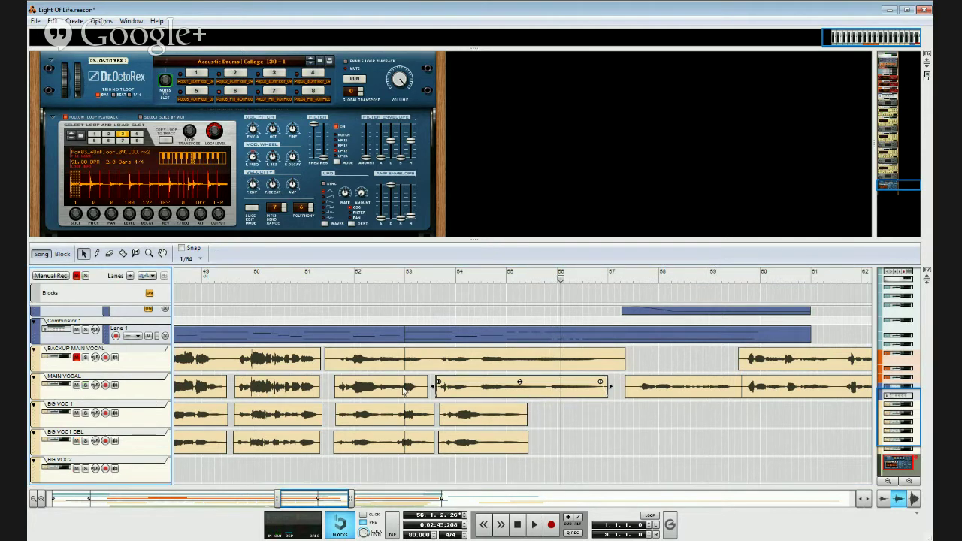
pyautogui.click(503, 410)
pyautogui.click(484, 441)
pyautogui.click(425, 280)
pyautogui.press('space')
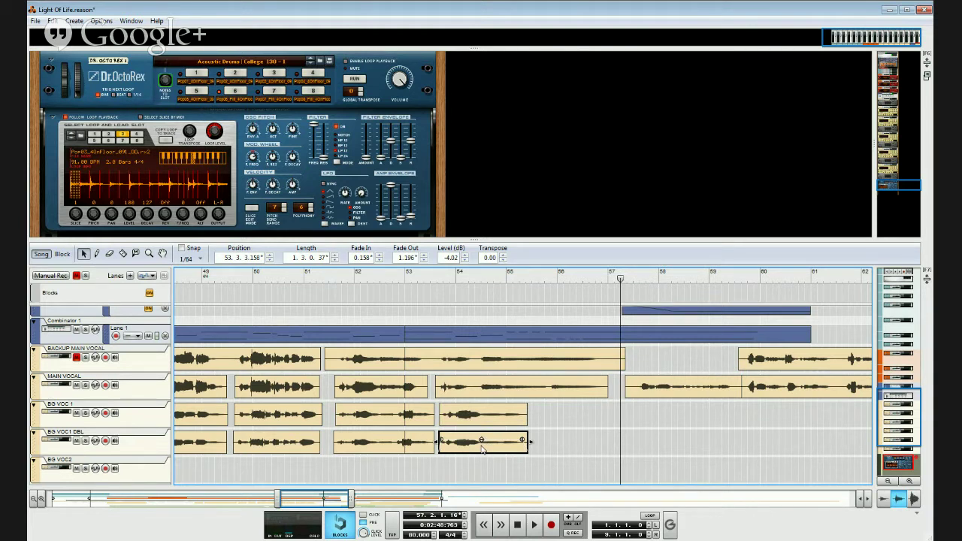
pyautogui.click(416, 277)
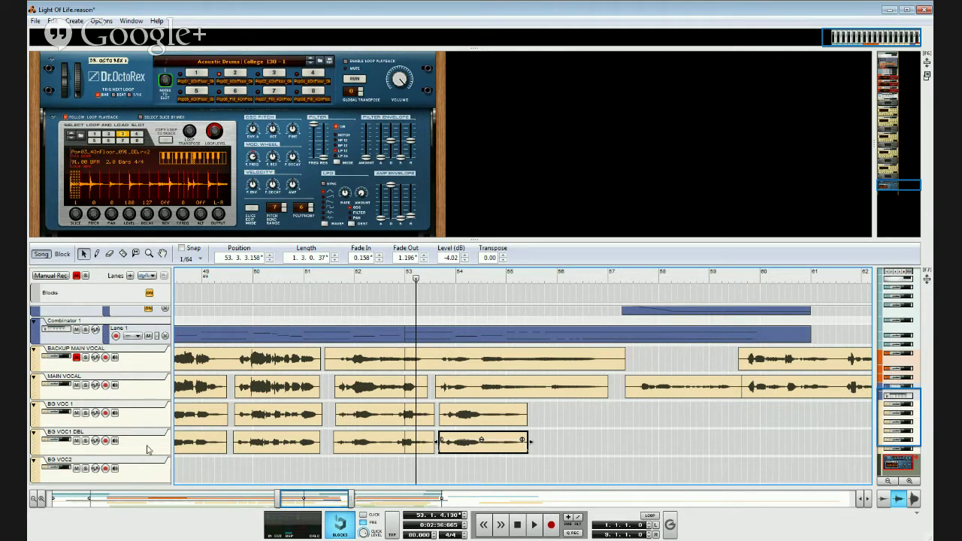
# Step: Audition the last BG VOC1 DBL clip soloed from 53.2.4, then turn the track's solo off
pyautogui.click(93, 442)
pyautogui.click(429, 280)
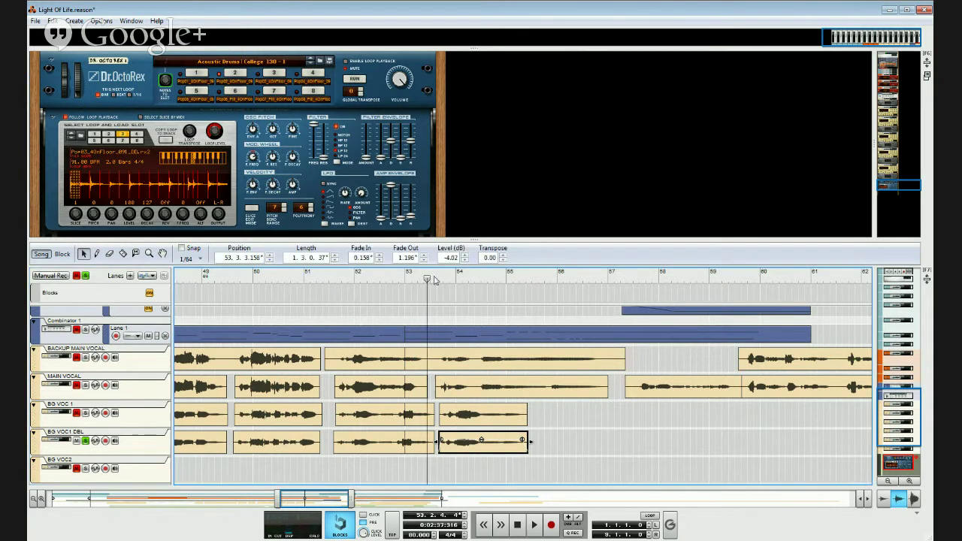
pyautogui.press('space')
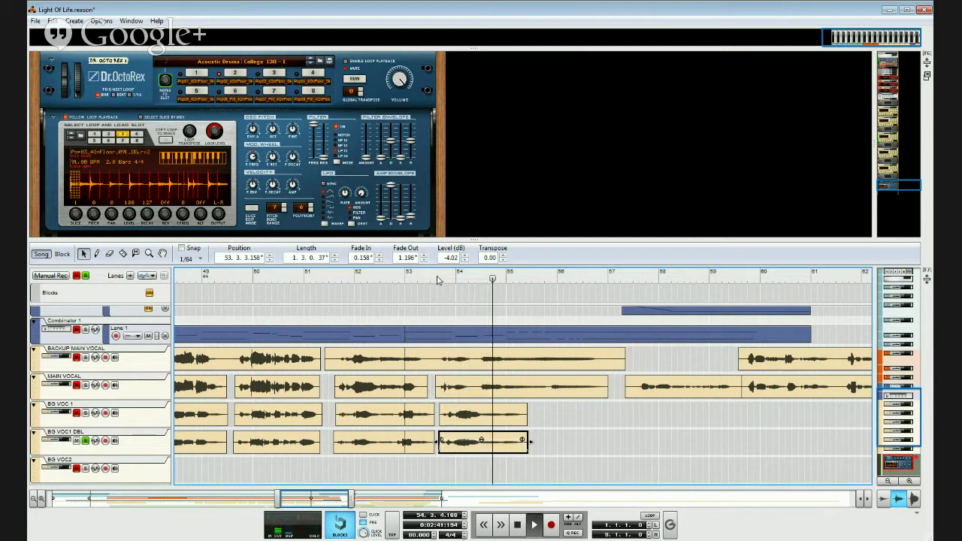
pyautogui.click(94, 442)
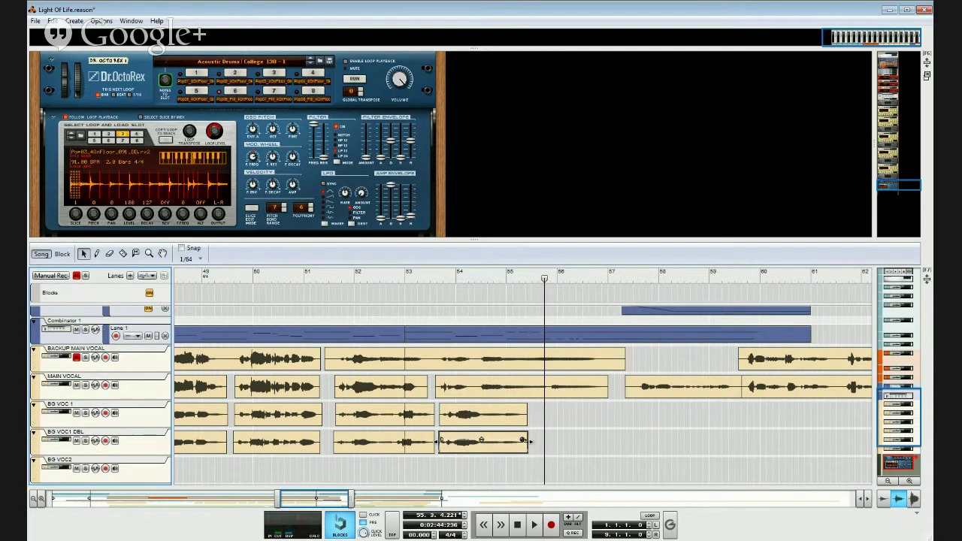
# Step: Lower the last BG VOC1 DBL clip's level to -9.28 dB and replay the mix from 53.1.2
pyautogui.click(418, 277)
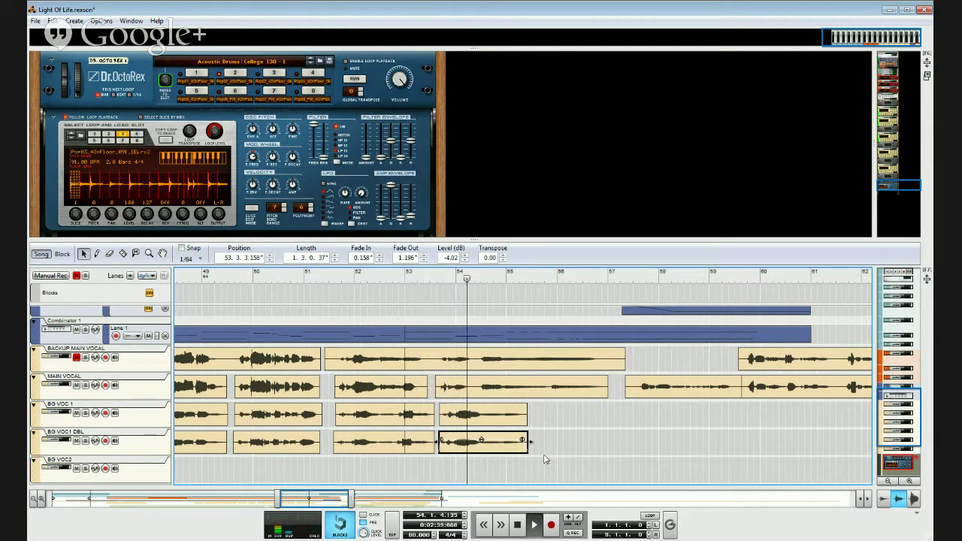
pyautogui.moveTo(481, 439); pyautogui.dragTo(482, 449)
pyautogui.click(409, 279)
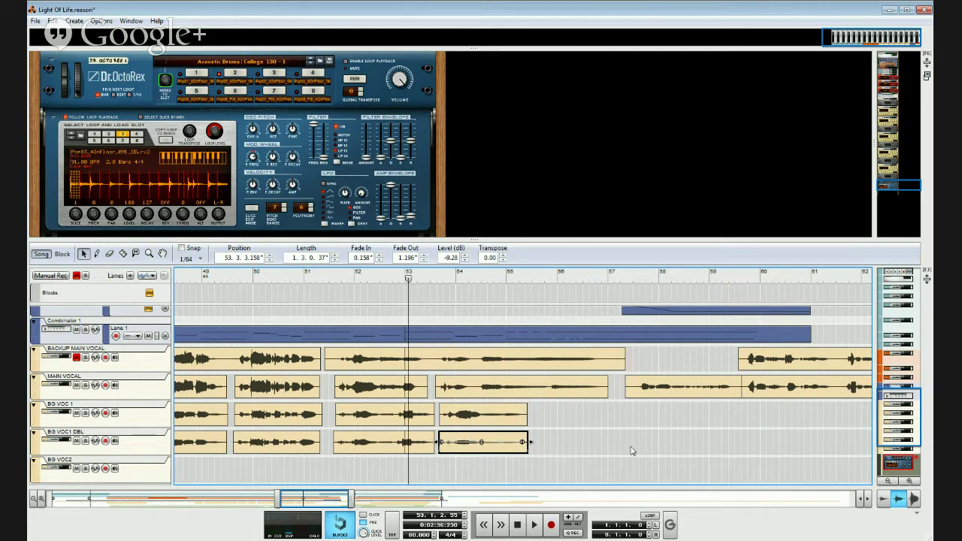
pyautogui.press('space')
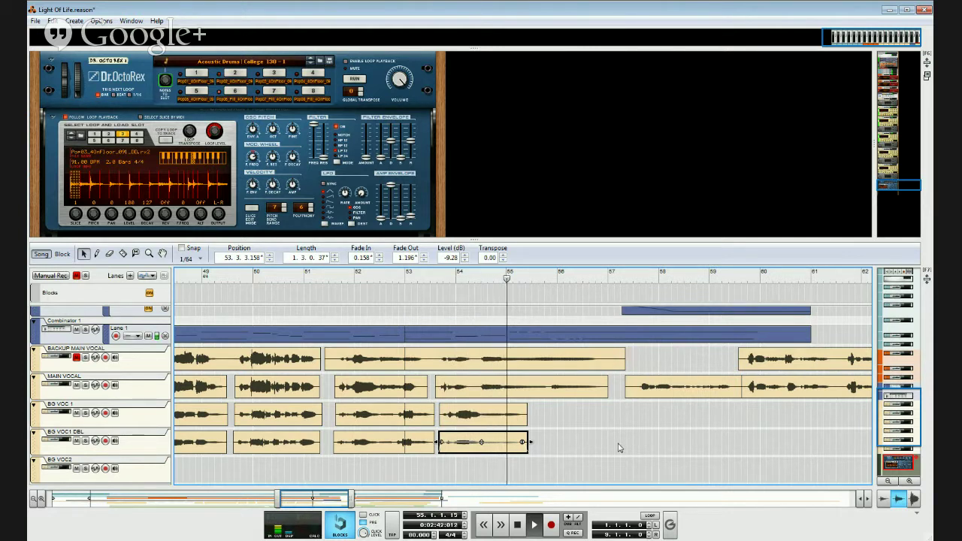
# Step: Lower the last BG VOC 1 clip's level to -4.23 dB and play the transition in the mix into bar 57
pyautogui.click(488, 413)
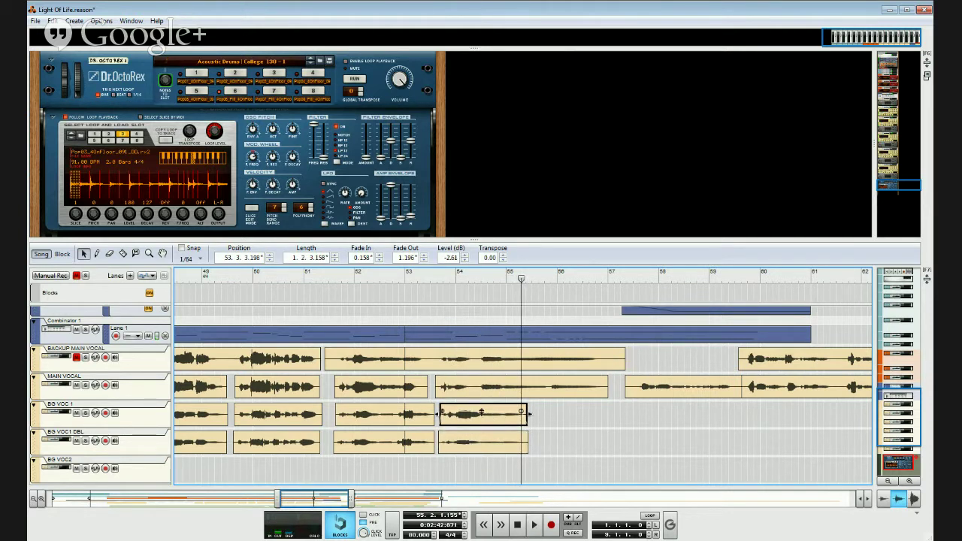
pyautogui.moveTo(482, 412); pyautogui.dragTo(482, 414)
pyautogui.click(422, 277)
pyautogui.press('space')
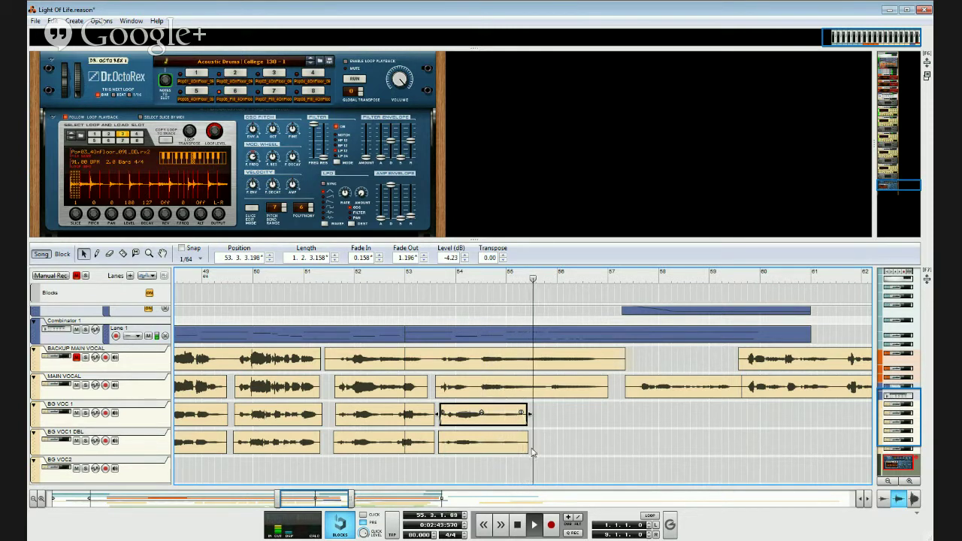
pyautogui.click(501, 450)
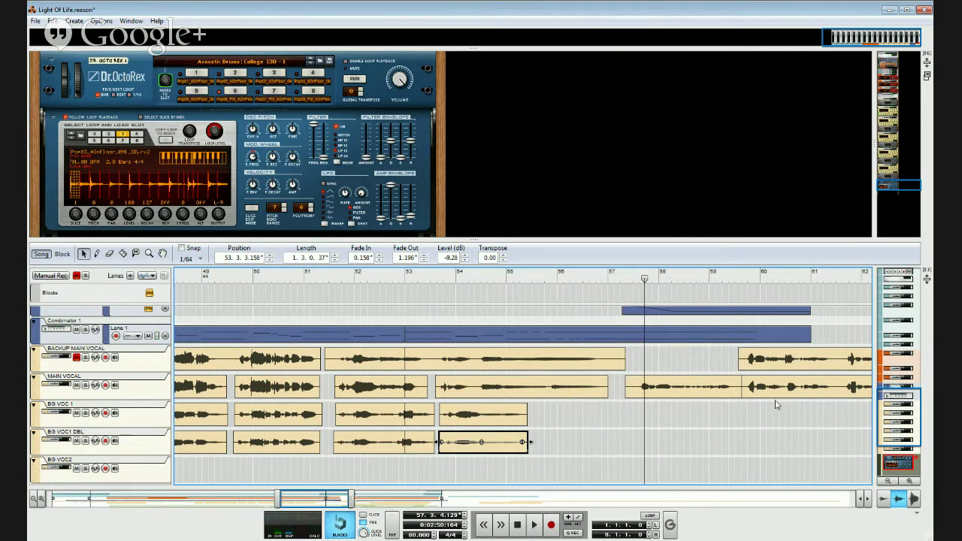
# Step: Solo the ACOUSTIC copy and ACOUSTIC copy 2 tracks and play them from 56.2.4, where the FX4 Send automation starts
pyautogui.scroll(-10, 781, 399)
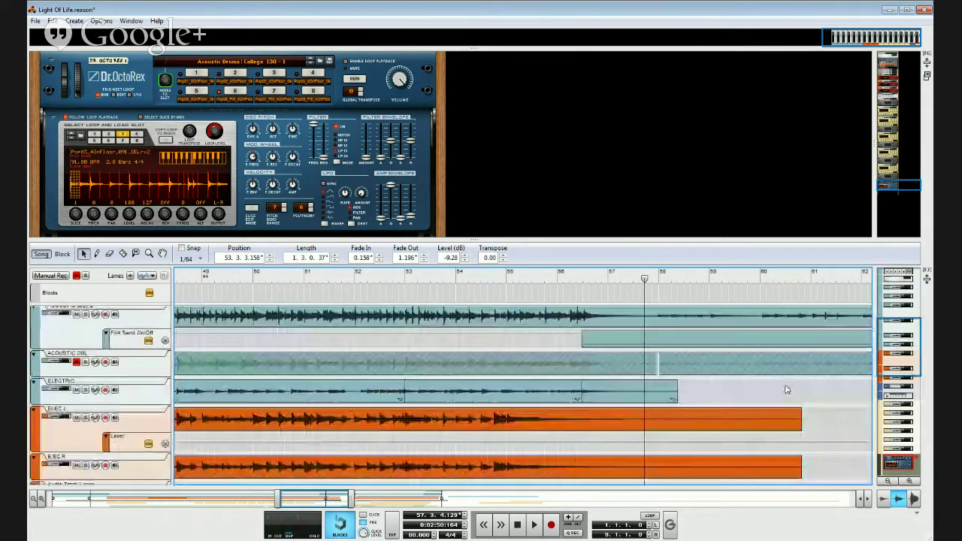
pyautogui.scroll(3, 786, 389)
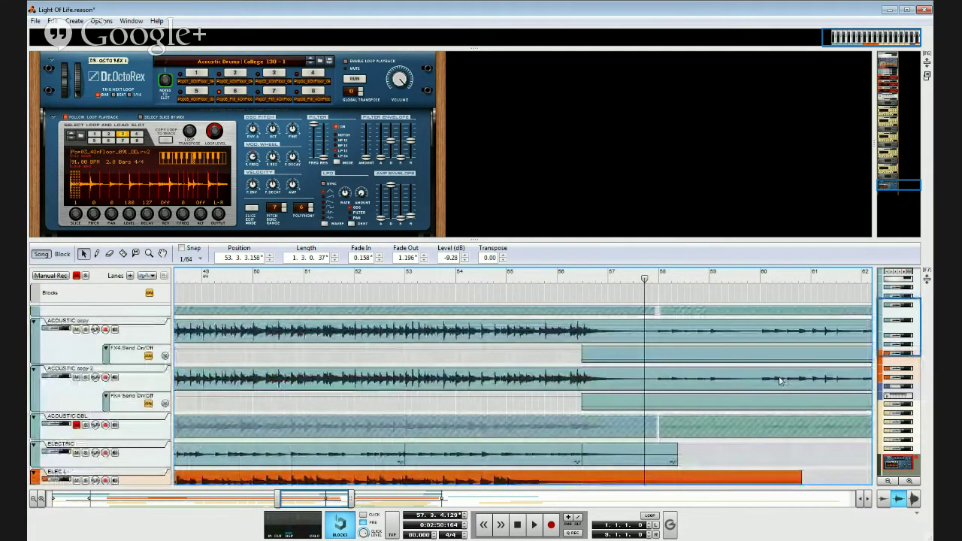
pyautogui.click(87, 330)
pyautogui.click(86, 376)
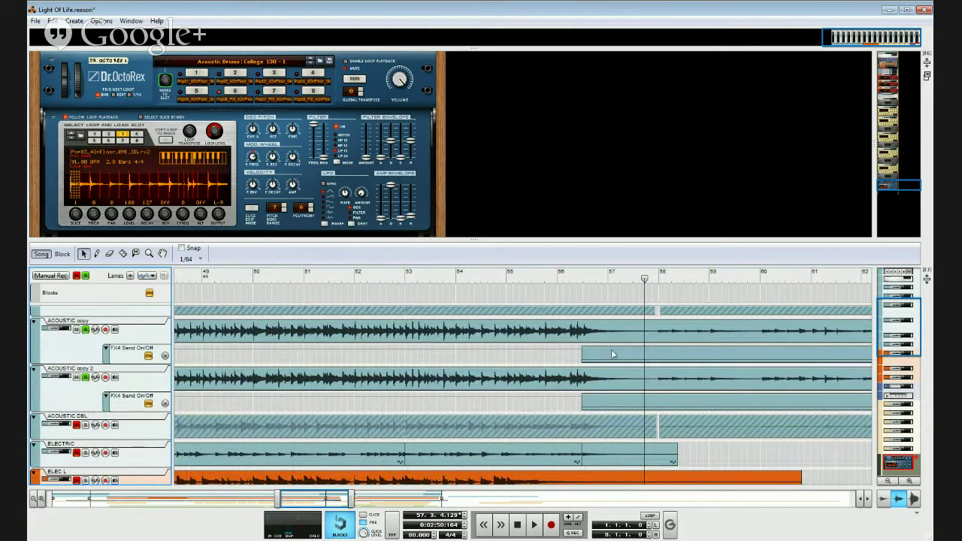
pyautogui.click(583, 277)
pyautogui.click(597, 365)
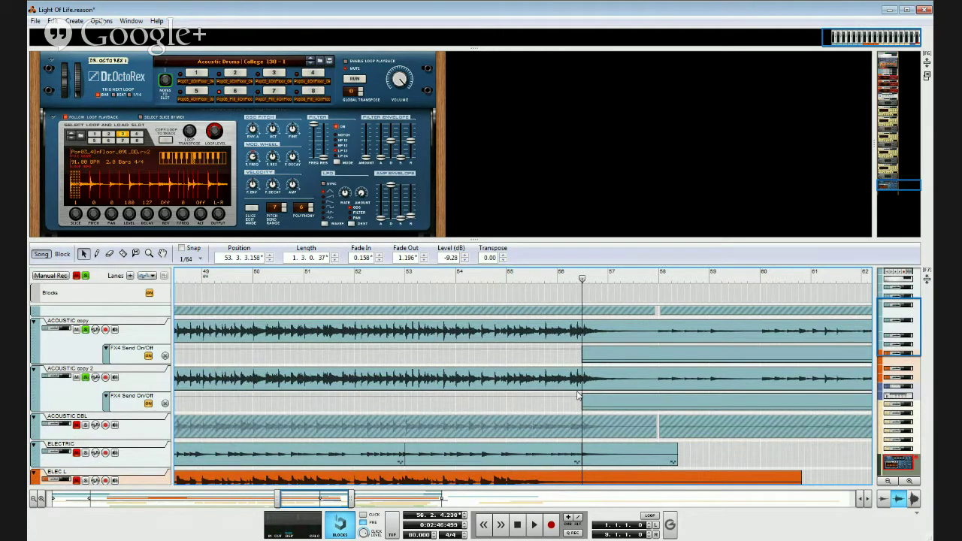
pyautogui.press('space')
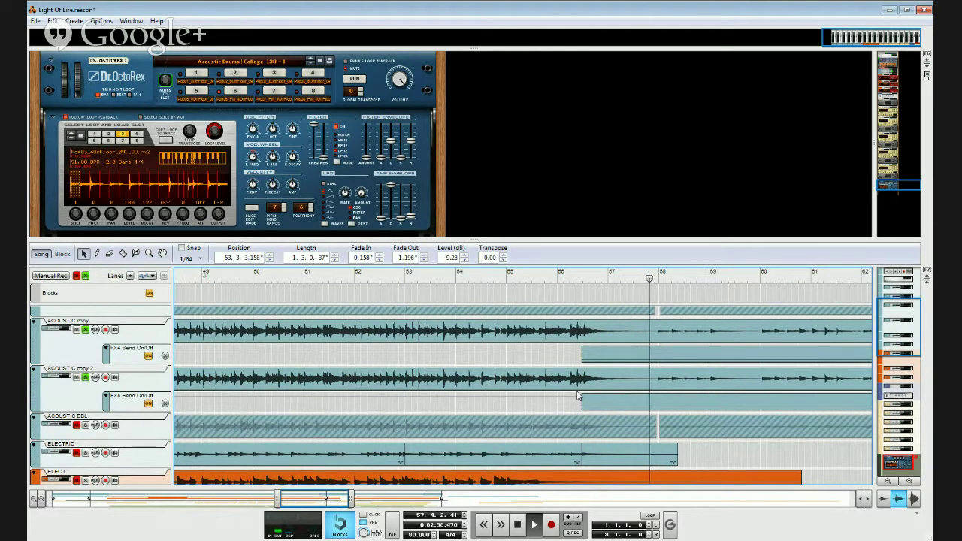
# Step: Replay the soloed acoustic tracks through bars 56 and 57 around the FX4 Send change, and turn off both solos
pyautogui.click(556, 290)
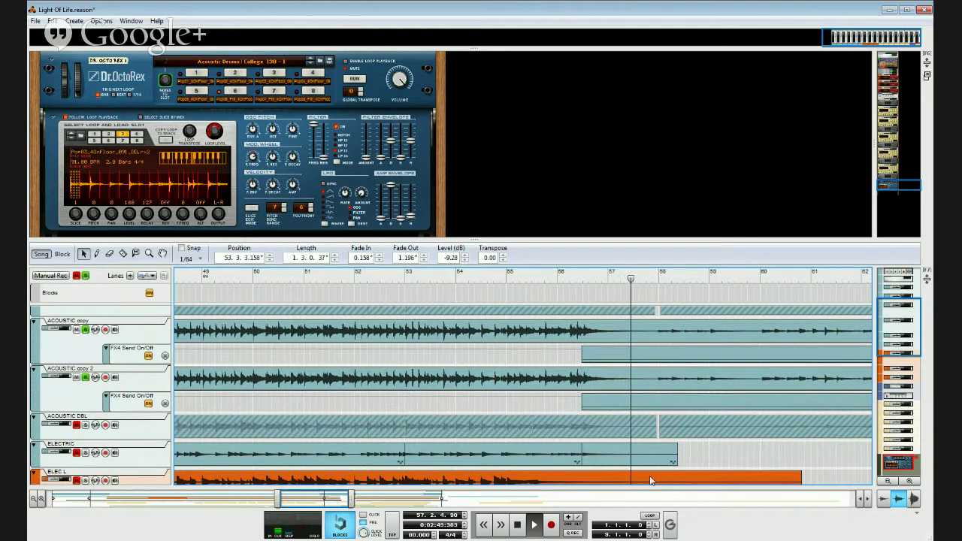
pyautogui.press('space')
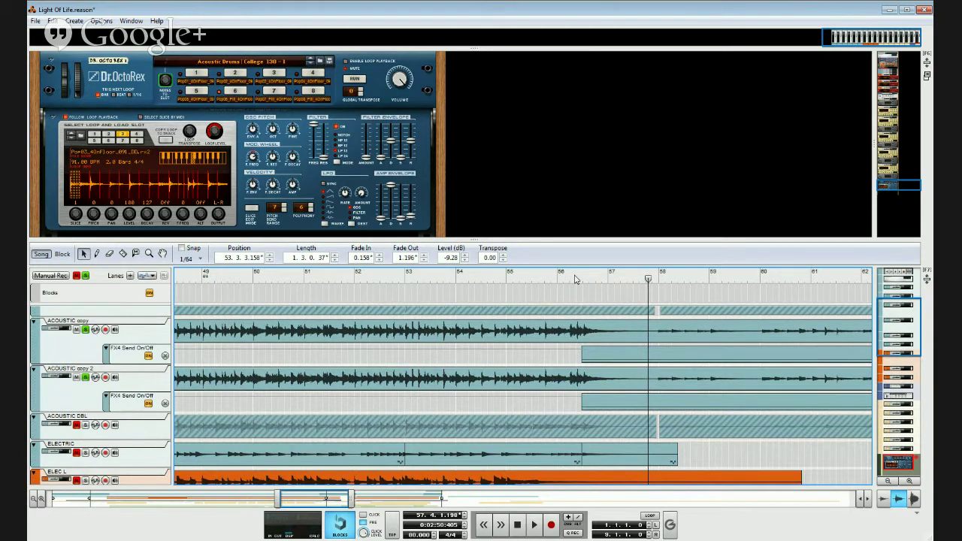
pyautogui.click(575, 279)
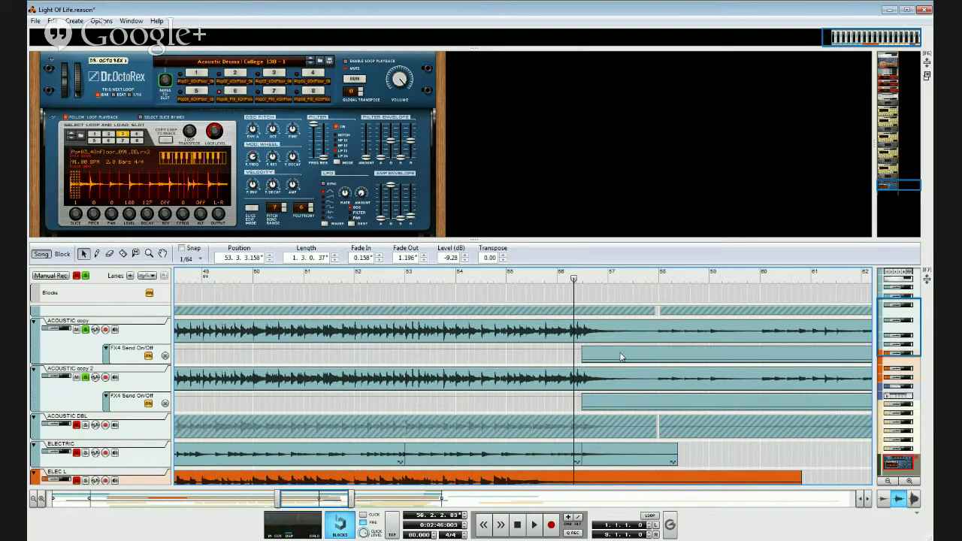
pyautogui.press('space')
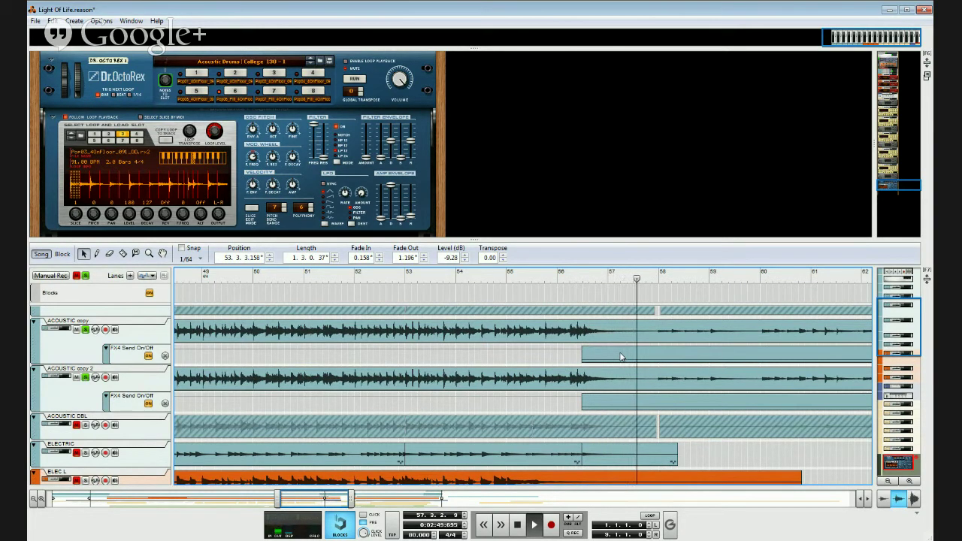
pyautogui.press('space')
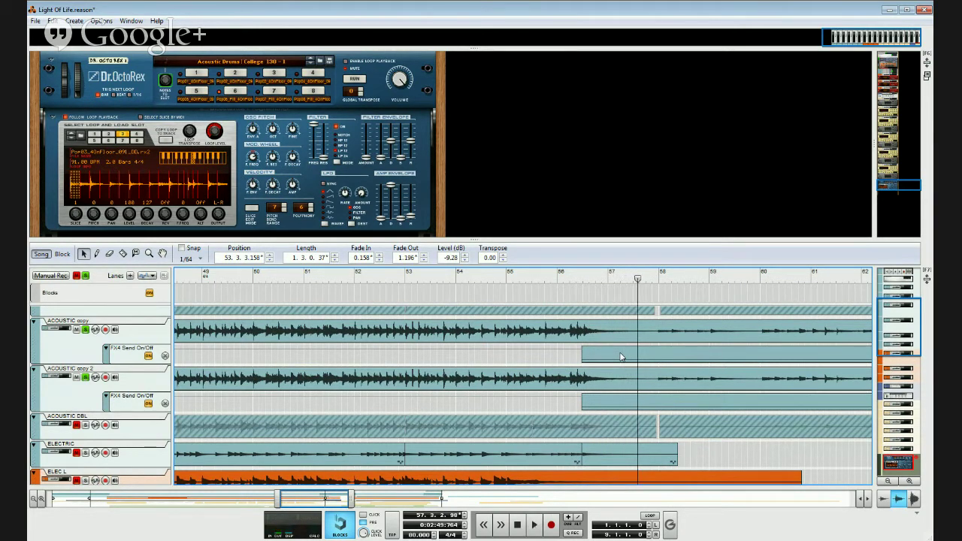
pyautogui.click(86, 333)
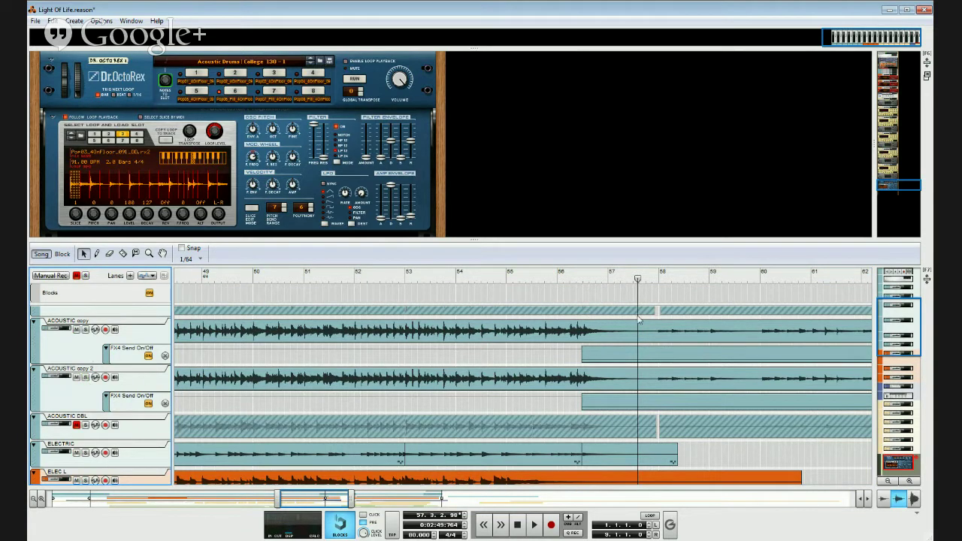
# Step: Play the full mix from 56.2.3 to the end of bar 57 and select the MAIN VOCAL clip starting at 57.2.2.120
pyautogui.scroll(-5, 638, 320)
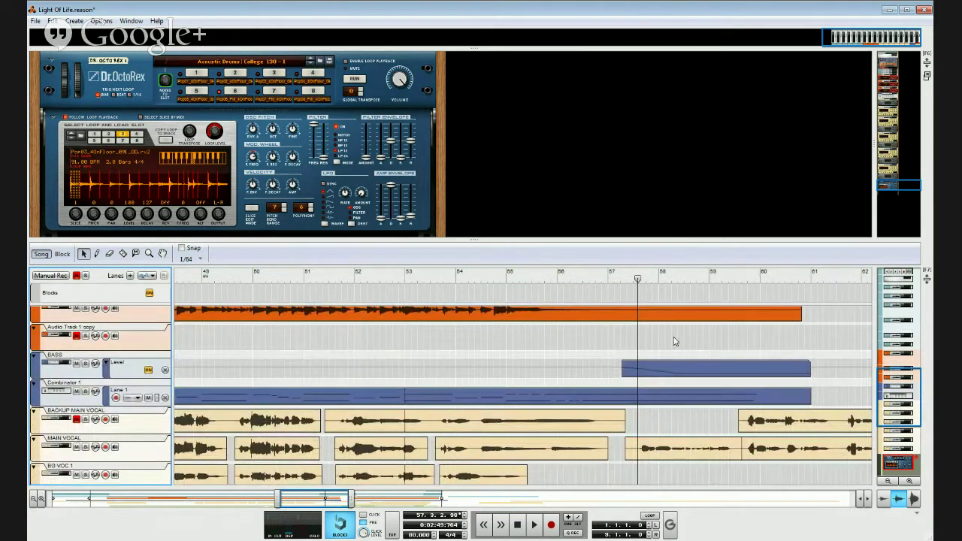
pyautogui.click(720, 392)
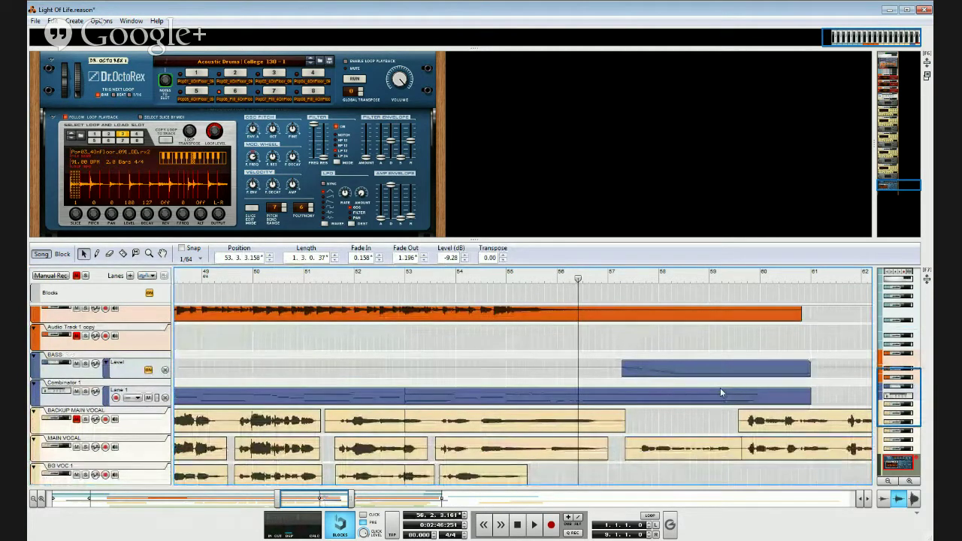
pyautogui.press('space')
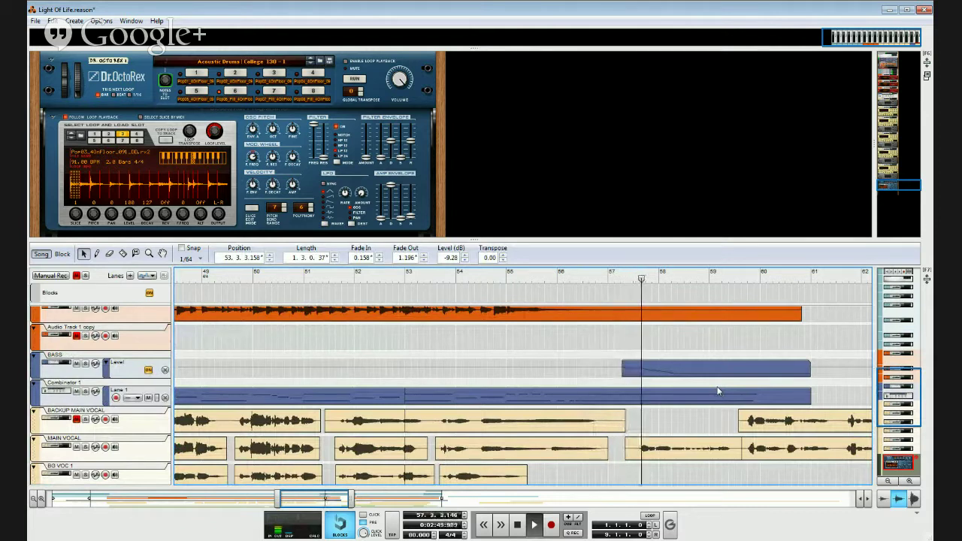
pyautogui.press('space')
pyautogui.click(642, 459)
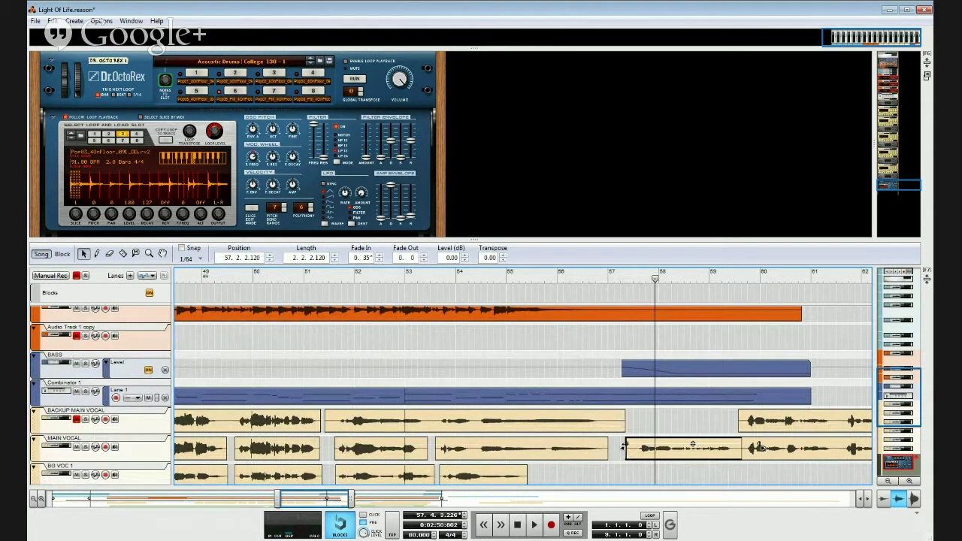
# Step: Trim the selected MAIN VOCAL clip's start to 57.2.4.235 with a 1.236 fade-in and play the mix from bar 57
pyautogui.moveTo(621, 448); pyautogui.dragTo(626, 448)
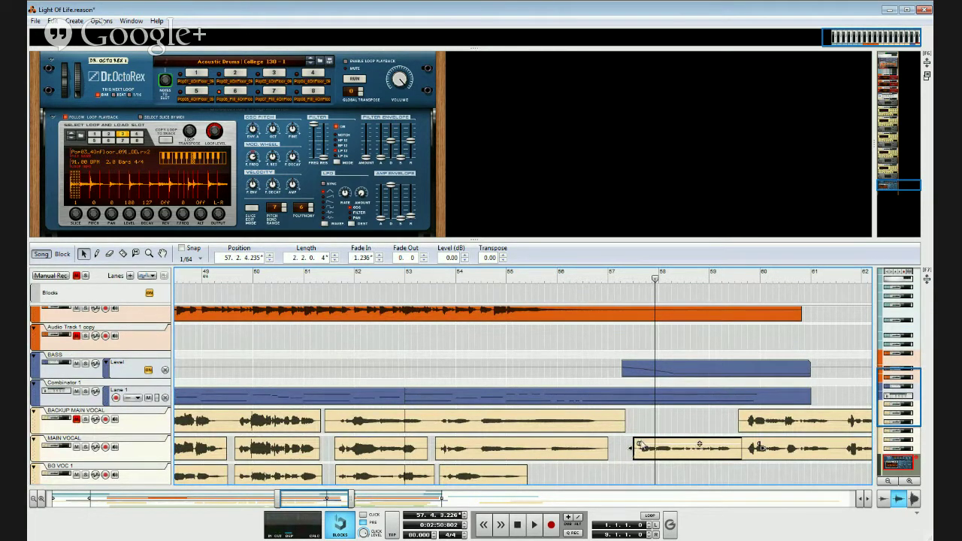
pyautogui.click(616, 281)
pyautogui.press('space')
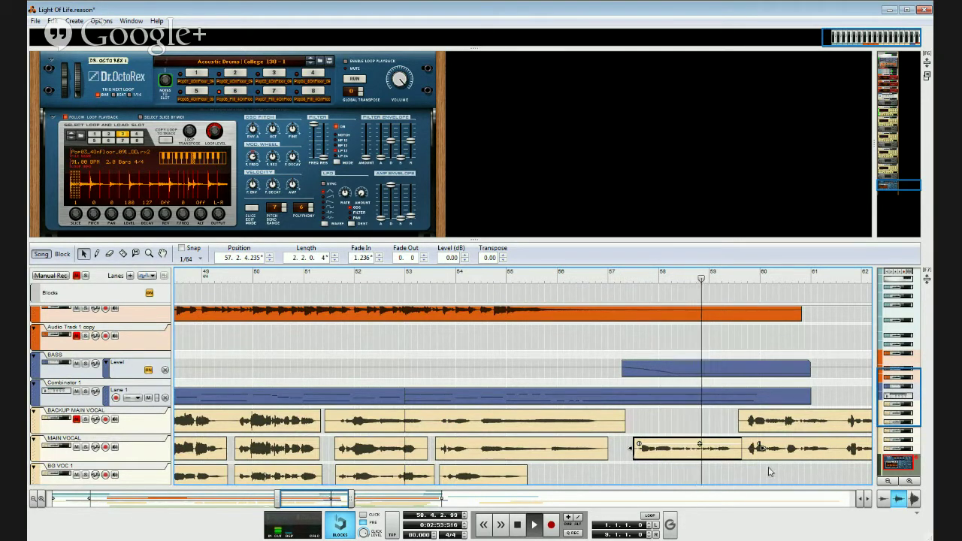
# Step: Shorten that clip to 2.0.1.135 with a 1.238 fade-out, give the following MAIN VOCAL clip a 1.196 fade-in, and play the transition
pyautogui.moveTo(761, 447); pyautogui.dragTo(740, 451)
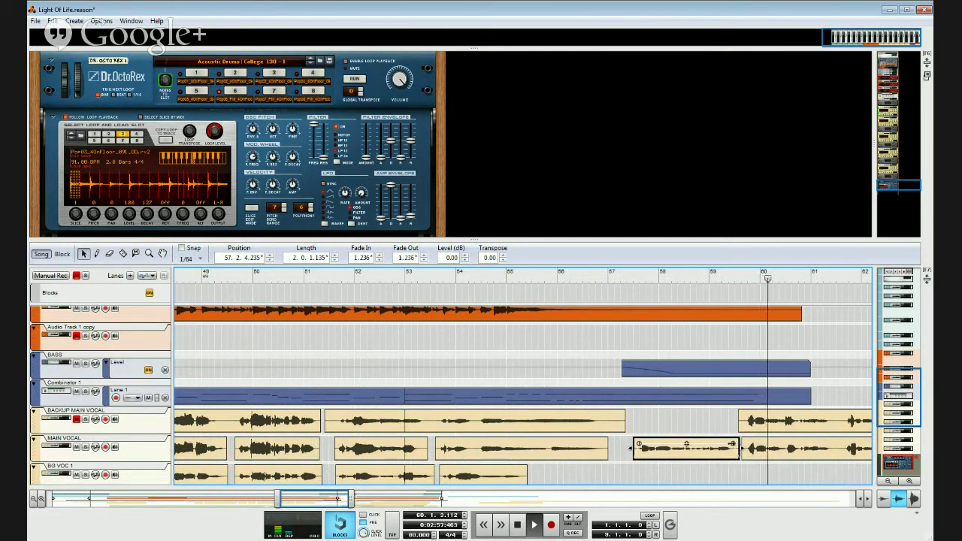
pyautogui.click(748, 451)
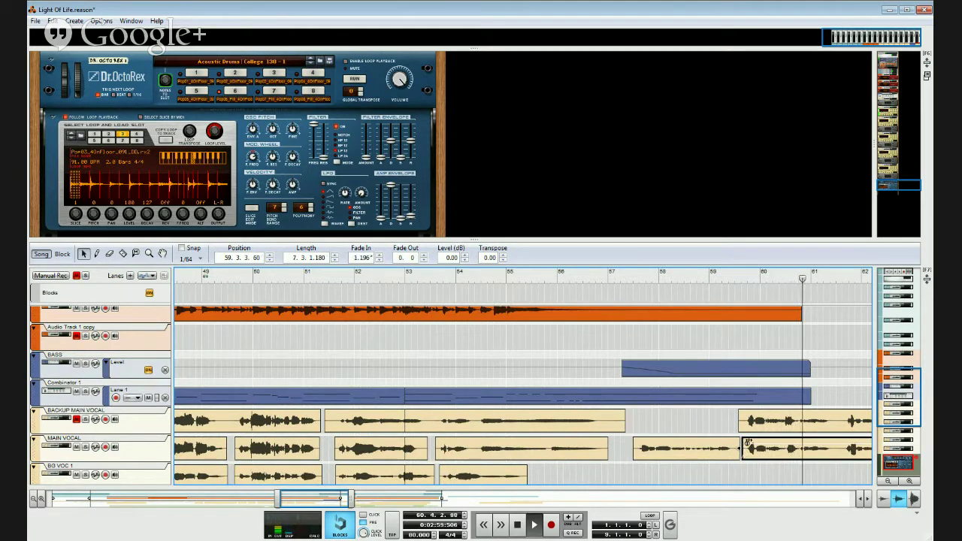
pyautogui.click(703, 279)
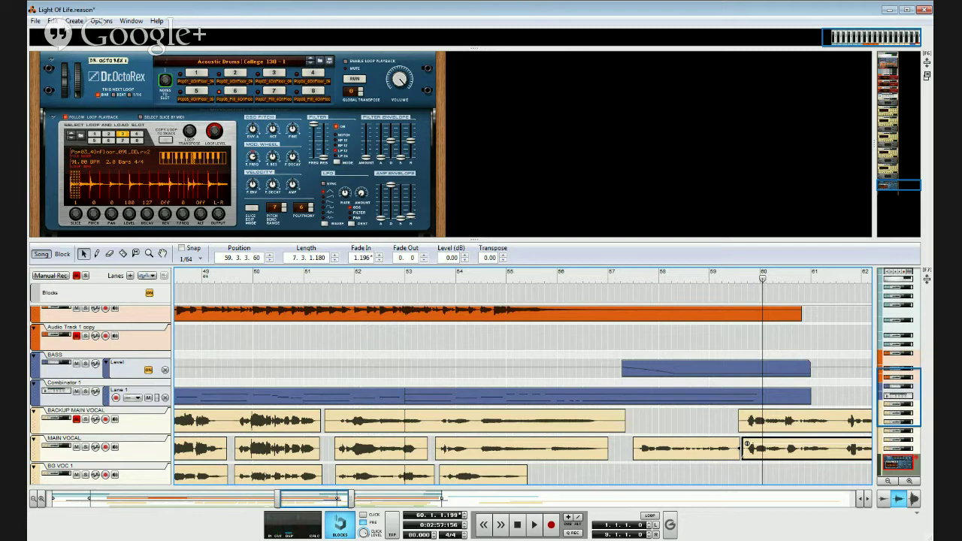
pyautogui.click(681, 279)
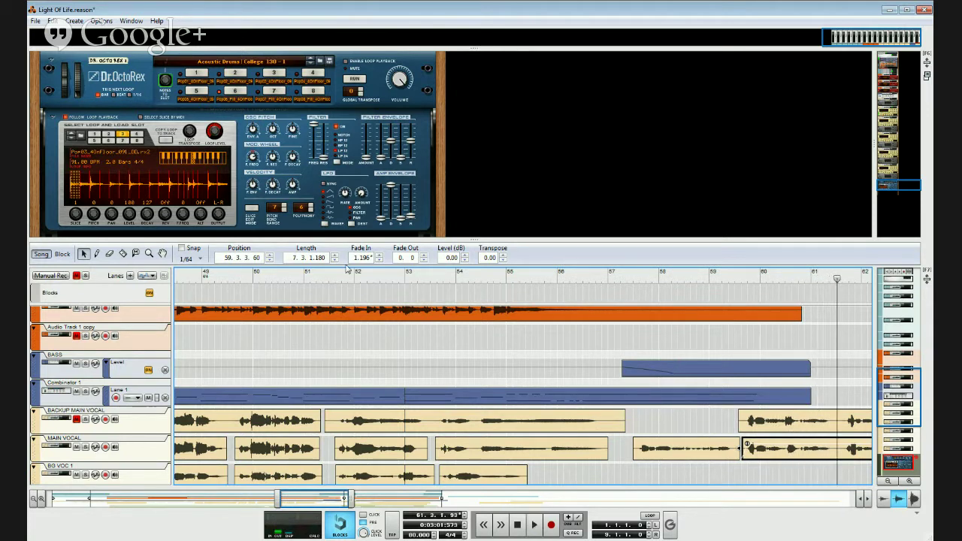
# Step: Split the MAIN VOCAL clip starting at 59.3.3.60 in bar 61 and give its first part a 1.157 fade-out
pyautogui.click(125, 254)
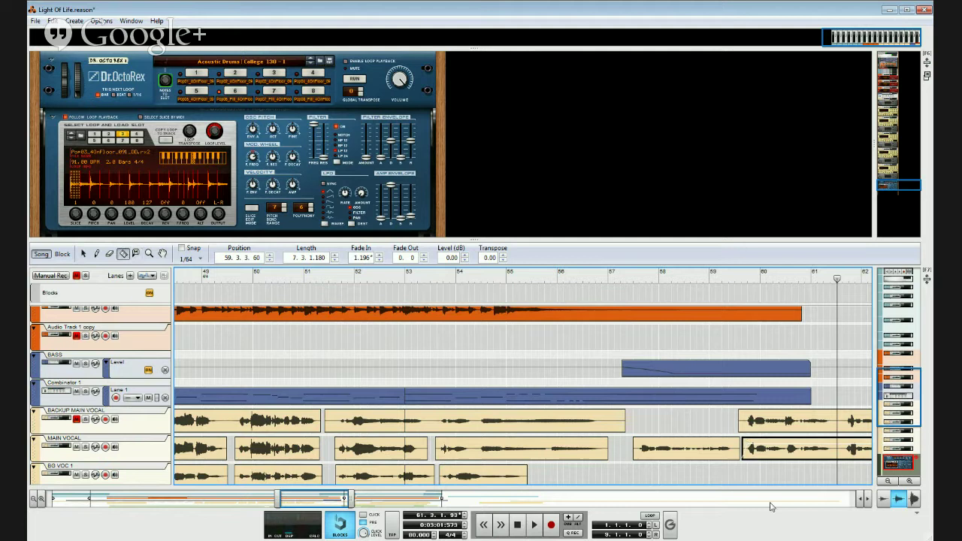
pyautogui.click(840, 456)
pyautogui.press('q')
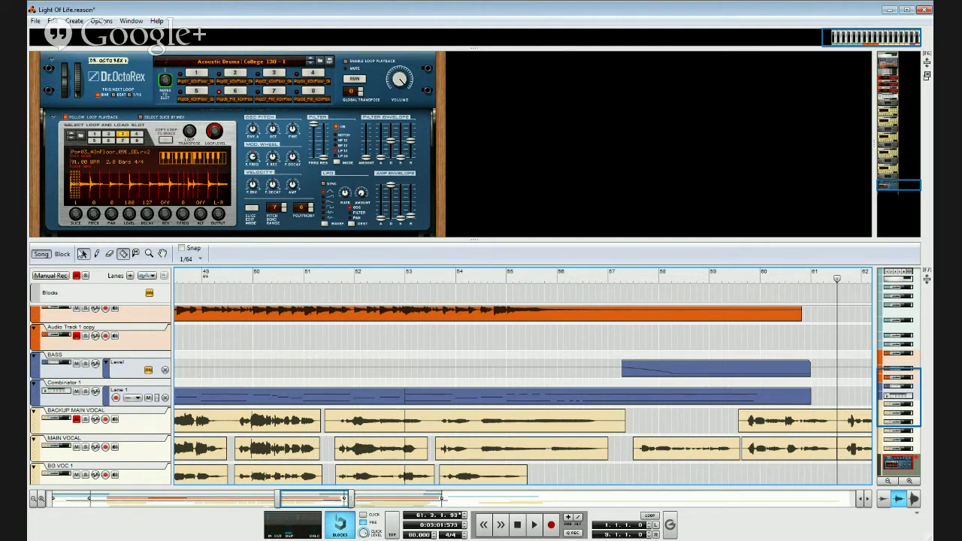
pyautogui.click(825, 456)
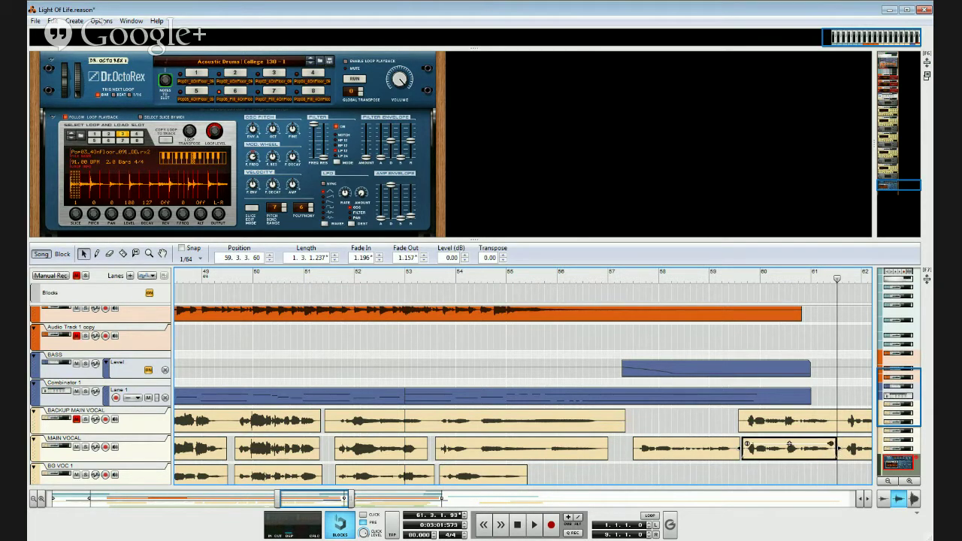
# Step: Trim the second part's start to 61.3.3.14 with a 1.37 fade-in and play the mix from bar 57 into bar 67
pyautogui.click(843, 456)
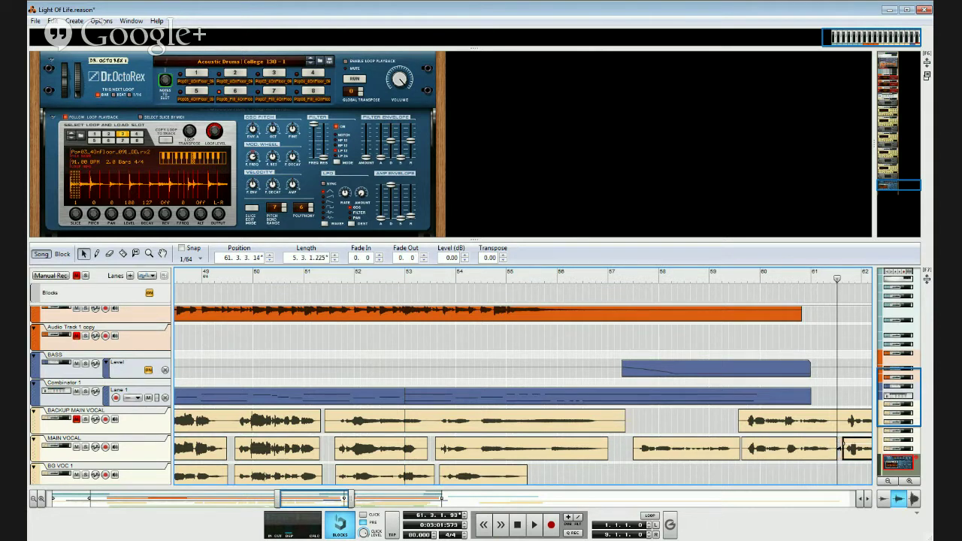
pyautogui.click(623, 276)
pyautogui.press('space')
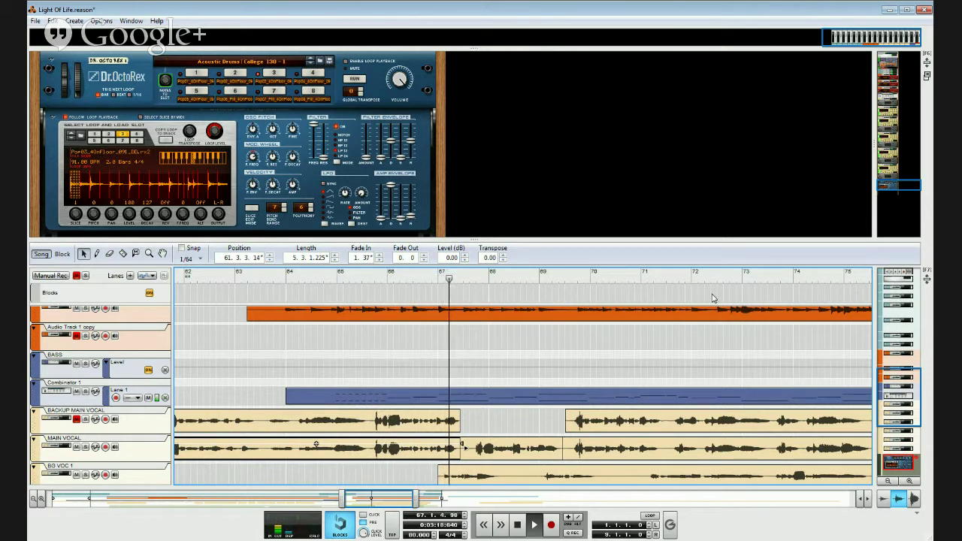
pyautogui.press('space')
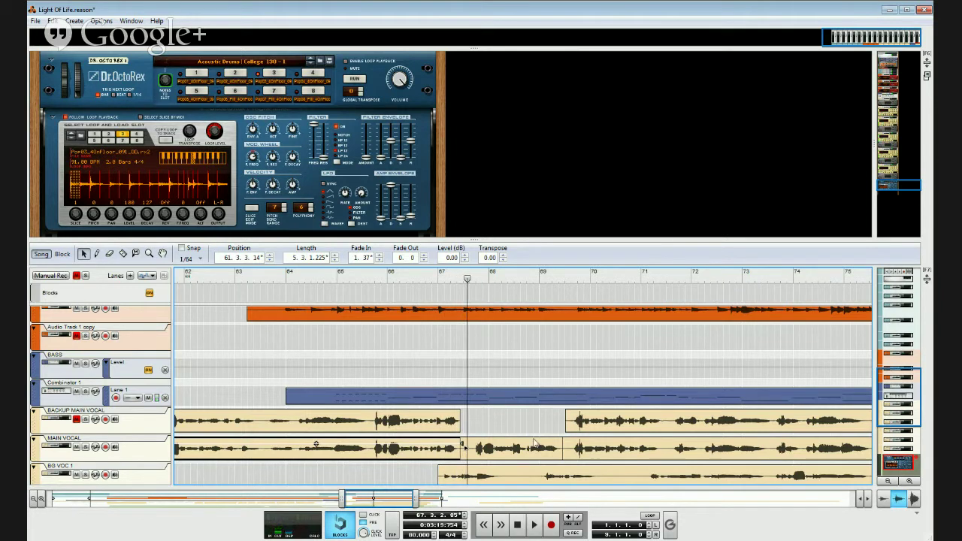
# Step: Adjust the end of the MAIN VOCAL clip in bar 67 and trim the next clip's start to 67.3.2.234 with a 1.236 fade-in
pyautogui.moveTo(456, 449); pyautogui.dragTo(458, 449)
pyautogui.click(470, 453)
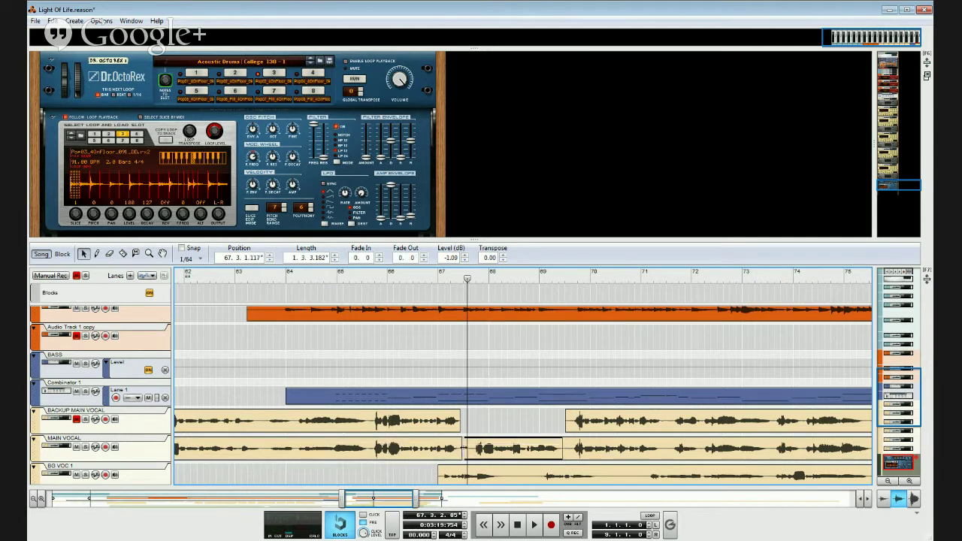
pyautogui.moveTo(466, 449); pyautogui.dragTo(470, 449)
# Step: Split the BG VOC 1 clip at bar 67 in the silence of bar 68 and shorten its first part to 1.1.0.67 with a 1.157 fade-out
pyautogui.click(446, 478)
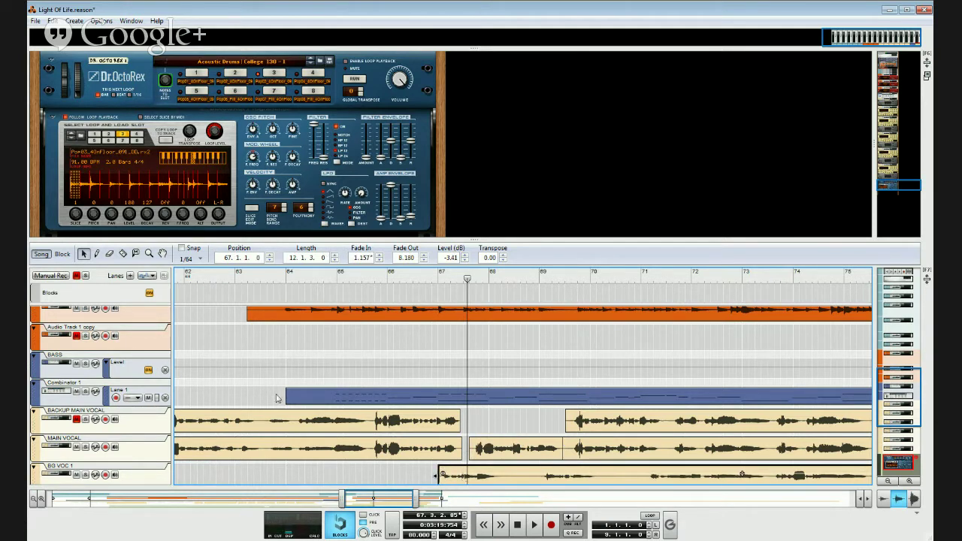
pyautogui.click(123, 253)
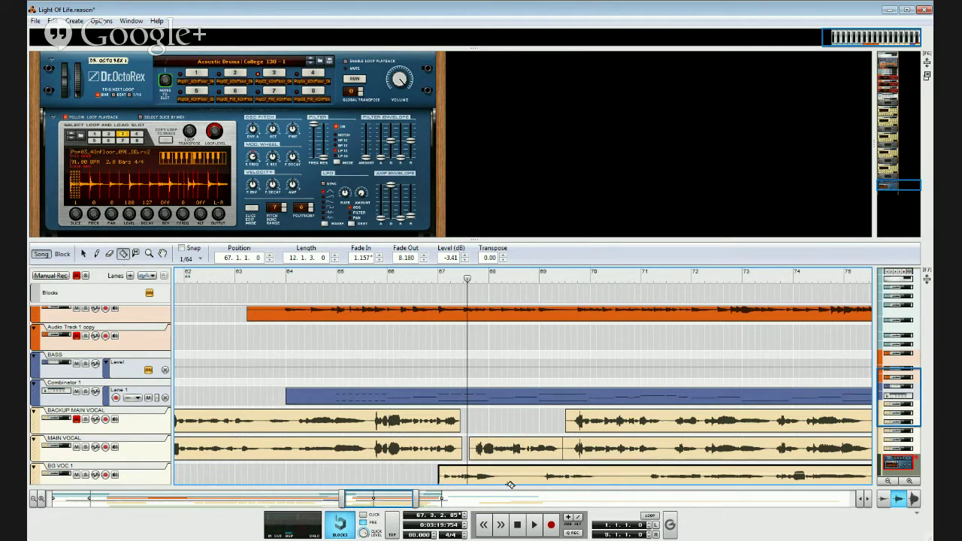
pyautogui.click(507, 478)
pyautogui.click(84, 255)
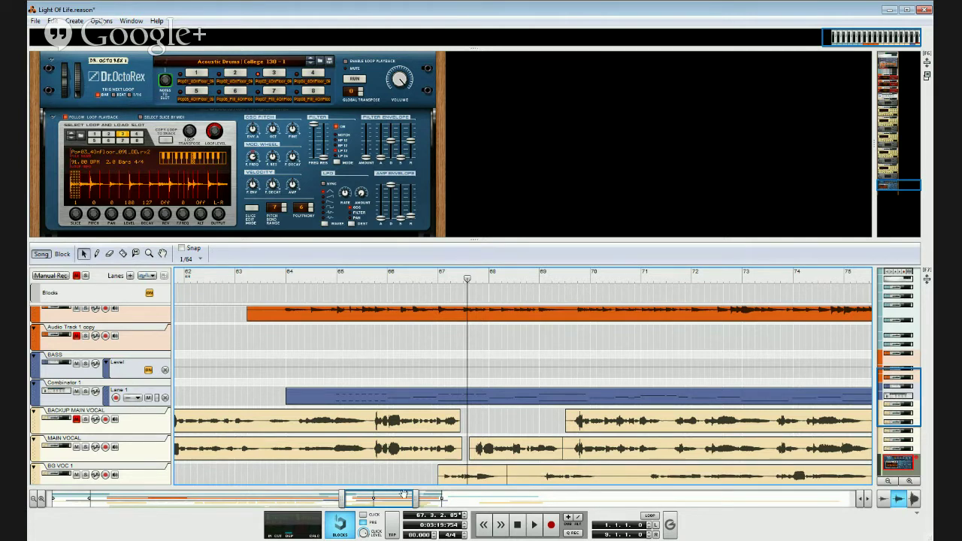
pyautogui.click(496, 478)
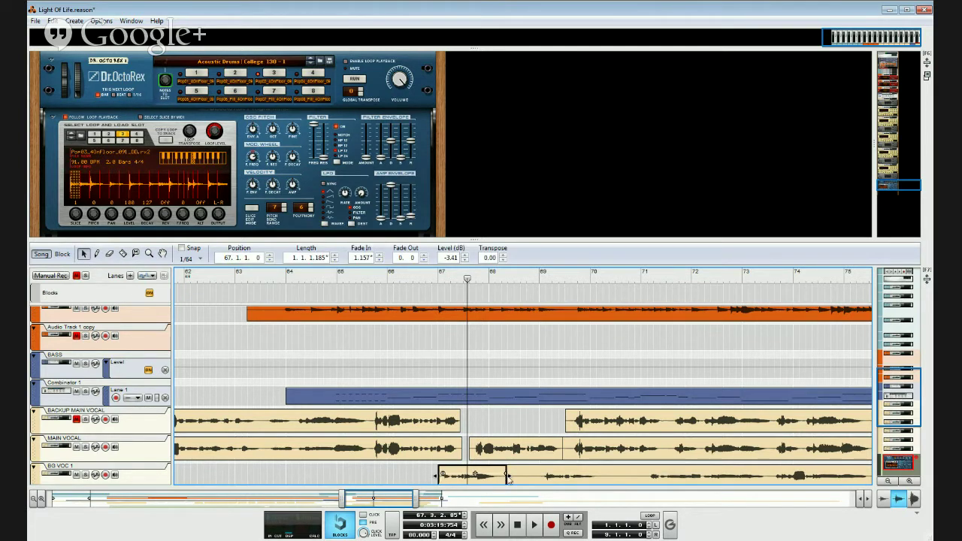
pyautogui.moveTo(507, 476); pyautogui.dragTo(502, 476)
# Step: Play the mix from 66.4.2 into bar 69 to check the edited MAIN VOCAL and BG VOC 1 clips
pyautogui.click(430, 279)
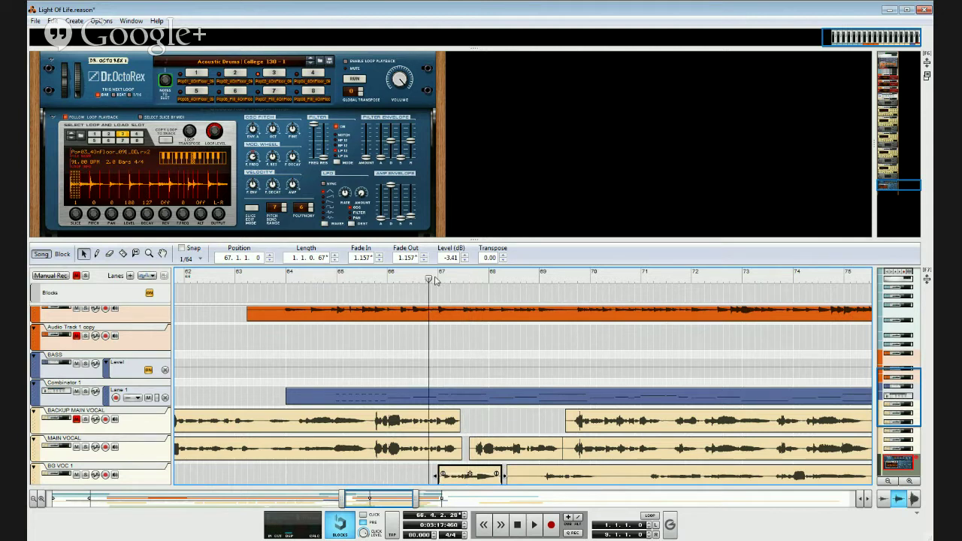
pyautogui.press('space')
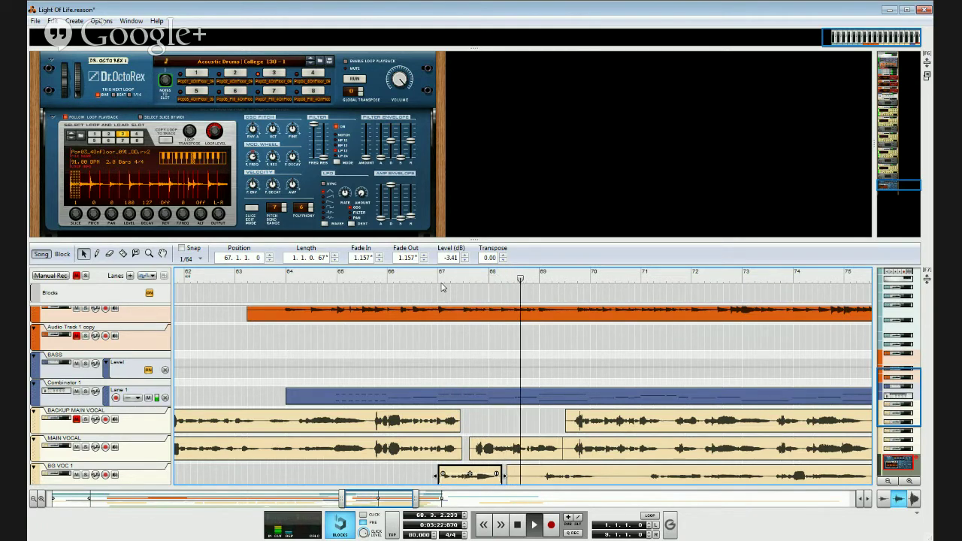
pyautogui.scroll(-3, 472, 337)
pyautogui.scroll(2, 473, 337)
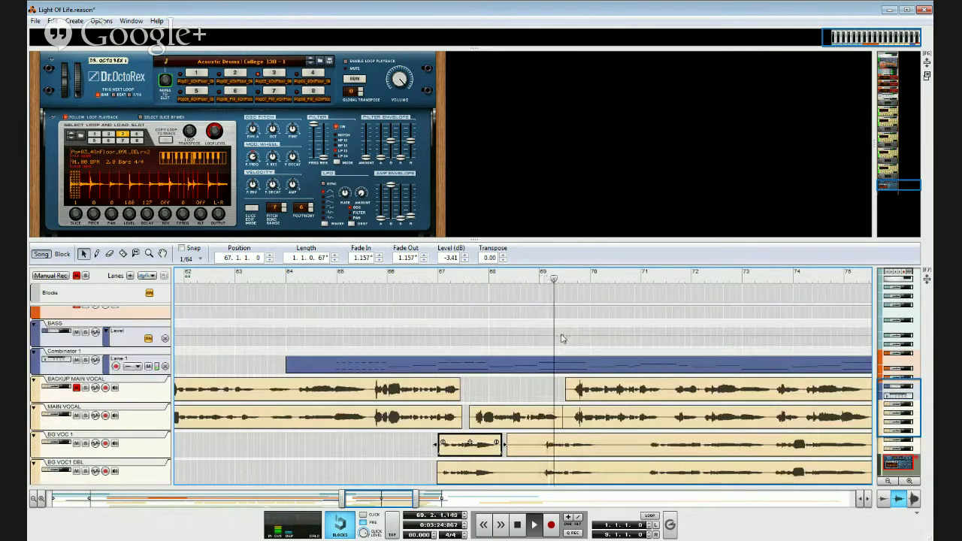
pyautogui.press('space')
# Step: Give the BG VOC1 DBL clip a 1.37 fade-in and split it in bar 68, fading out the first part over 1.196
pyautogui.click(484, 472)
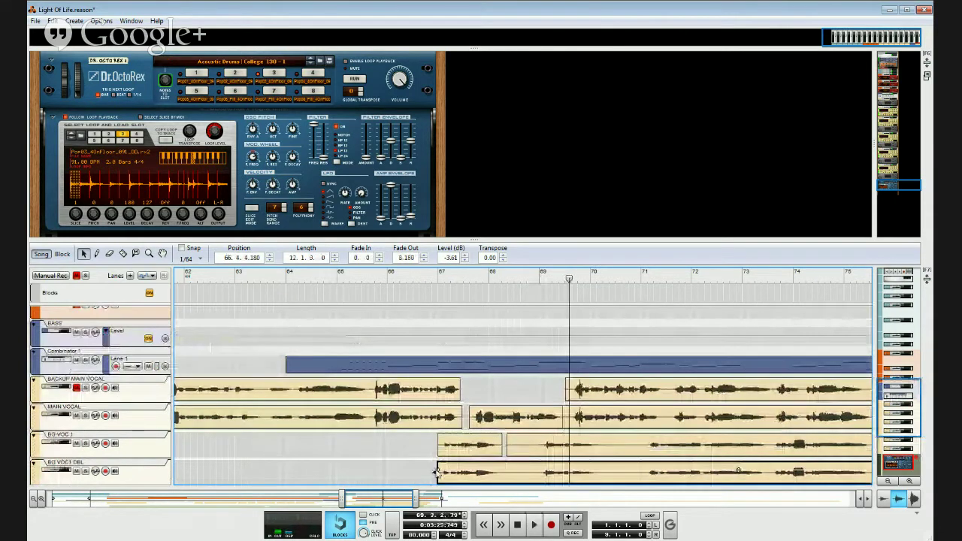
pyautogui.moveTo(437, 471); pyautogui.dragTo(441, 472)
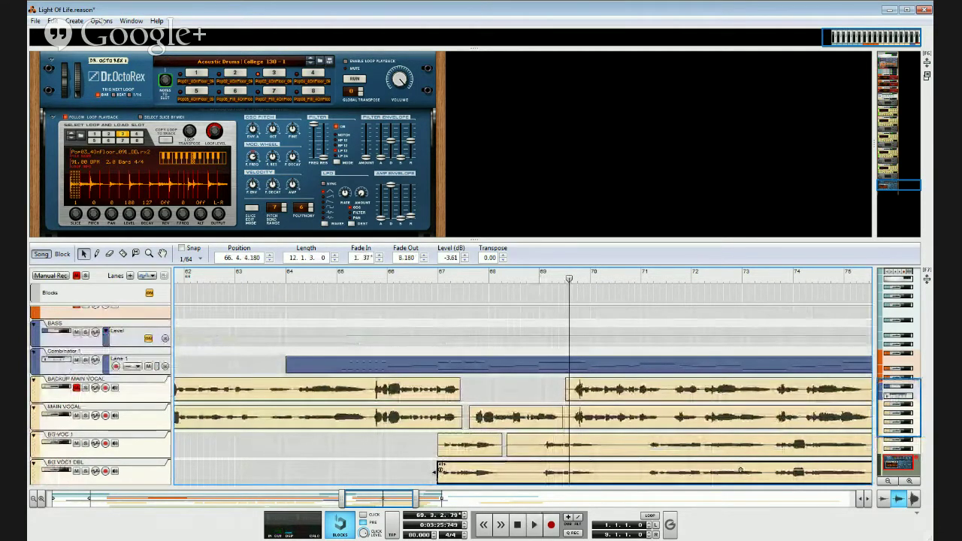
pyautogui.click(122, 254)
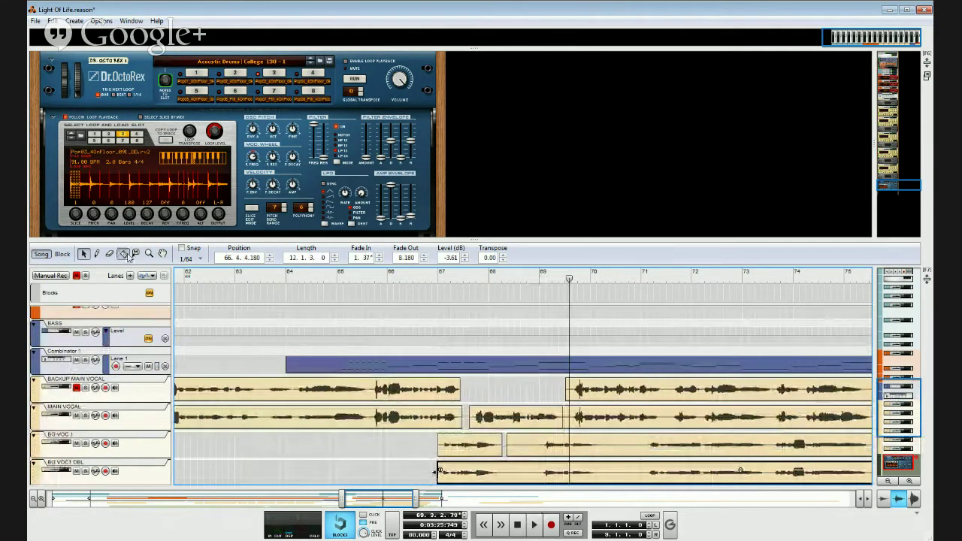
pyautogui.click(505, 475)
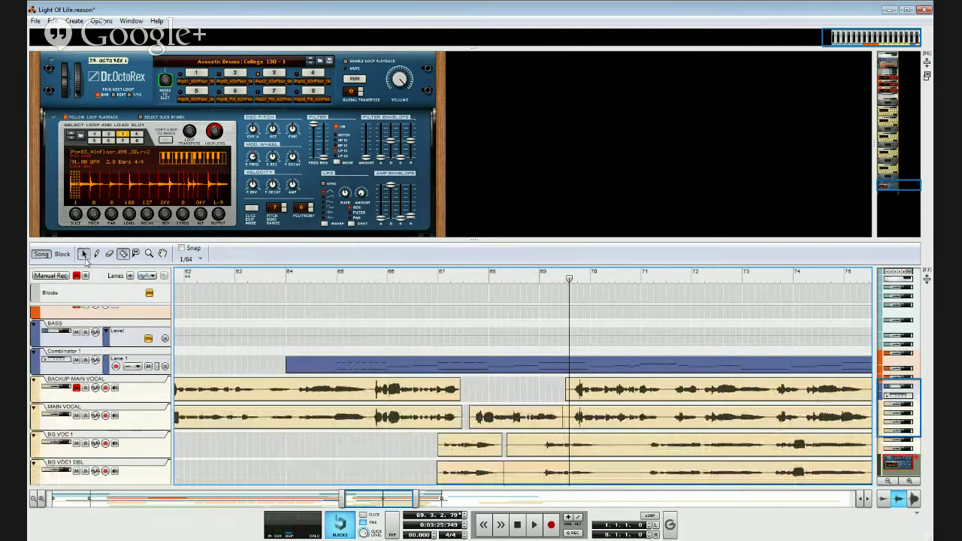
pyautogui.click(84, 255)
pyautogui.click(492, 478)
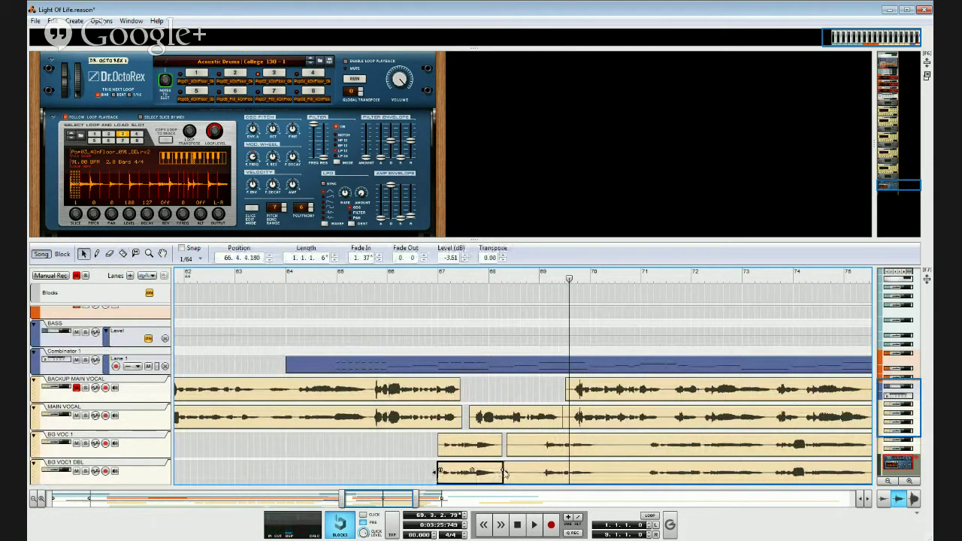
# Step: Solo BG VOC 1 and BG VOC1 DBL, play their first phrase from bar 66 into bar 68, and turn off both solos
pyautogui.click(87, 444)
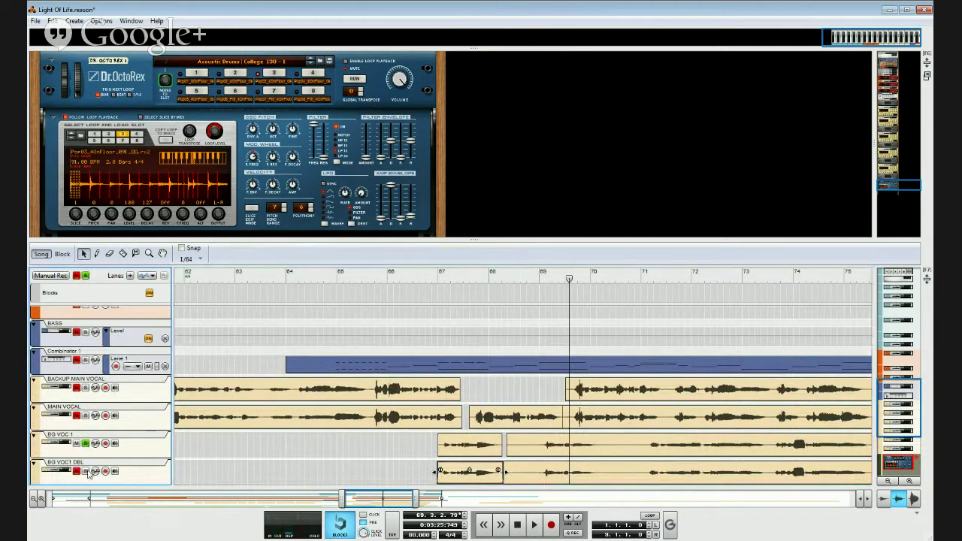
pyautogui.click(87, 472)
pyautogui.click(434, 278)
pyautogui.press('space')
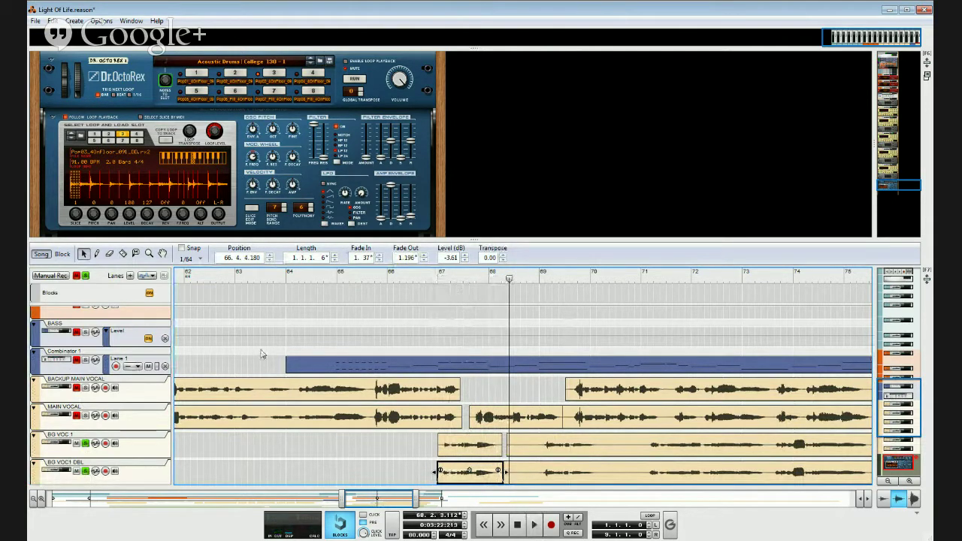
pyautogui.click(388, 434)
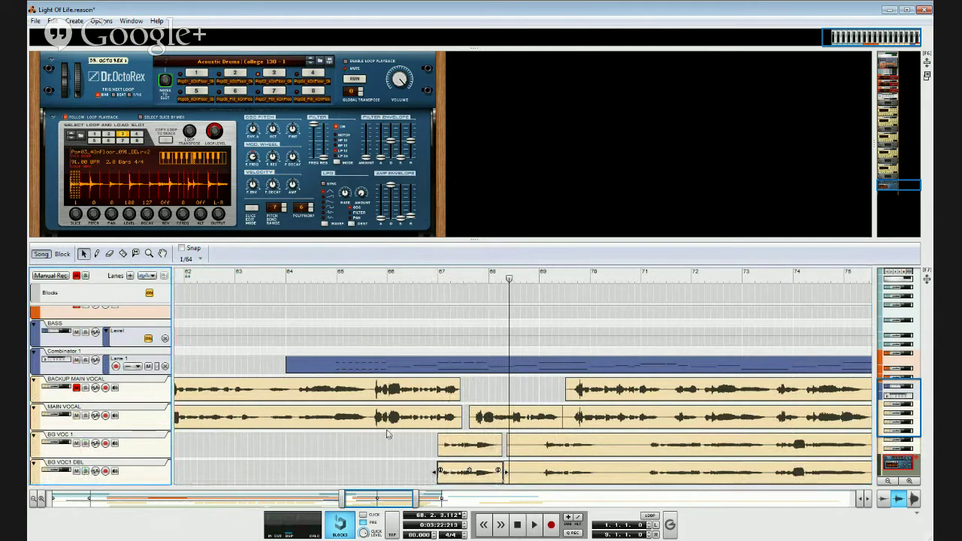
# Step: Trim the second BG VOC 1 clip's start to 69.1.1.7 and the second BG VOC1 DBL clip's to 68.4.4.167 with a 0.238 fade-in
pyautogui.click(520, 445)
pyautogui.moveTo(508, 447); pyautogui.dragTo(541, 450)
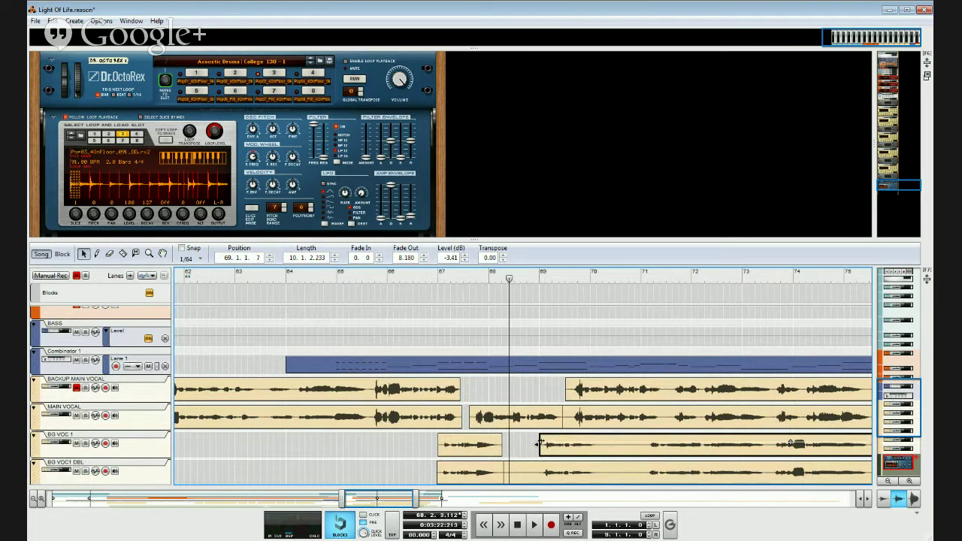
pyautogui.moveTo(504, 472); pyautogui.dragTo(532, 479)
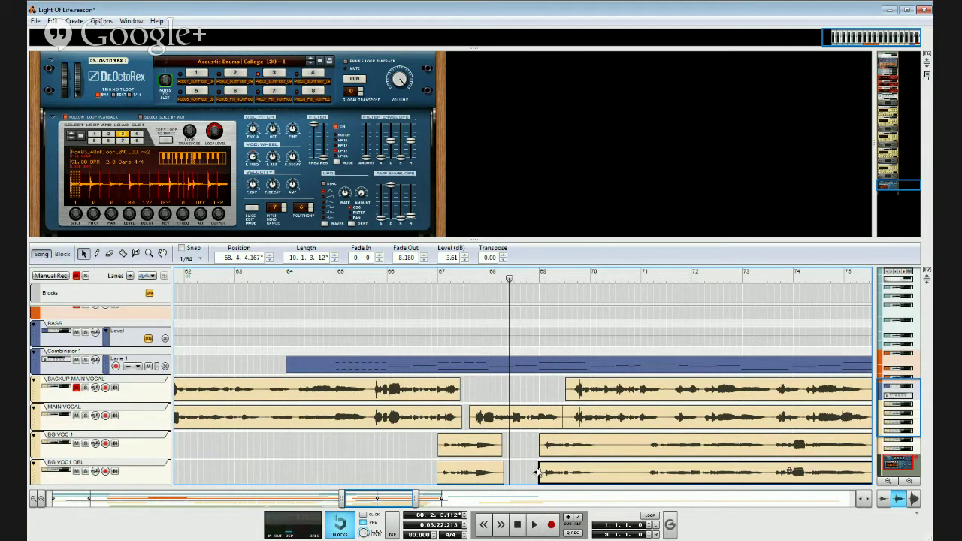
pyautogui.click(537, 473)
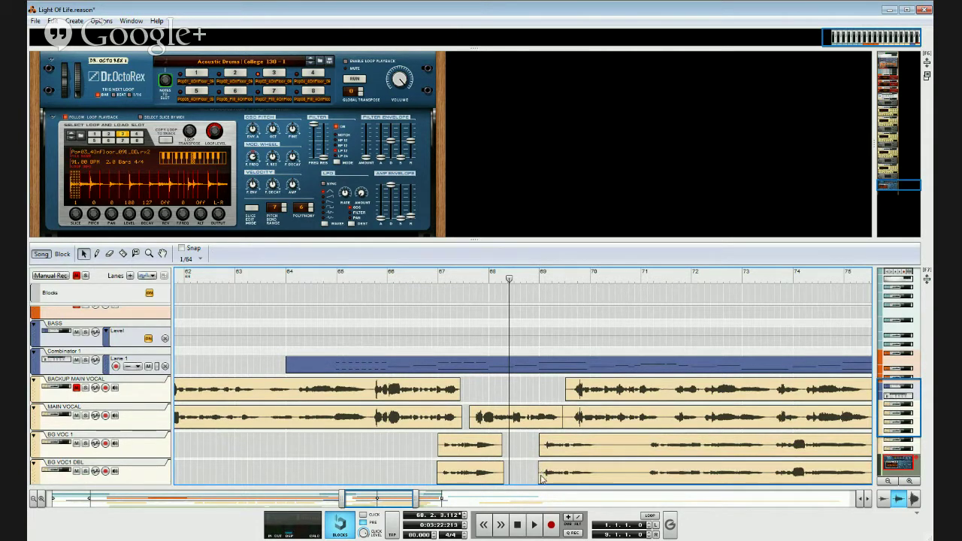
pyautogui.click(538, 471)
pyautogui.moveTo(538, 472); pyautogui.dragTo(540, 471)
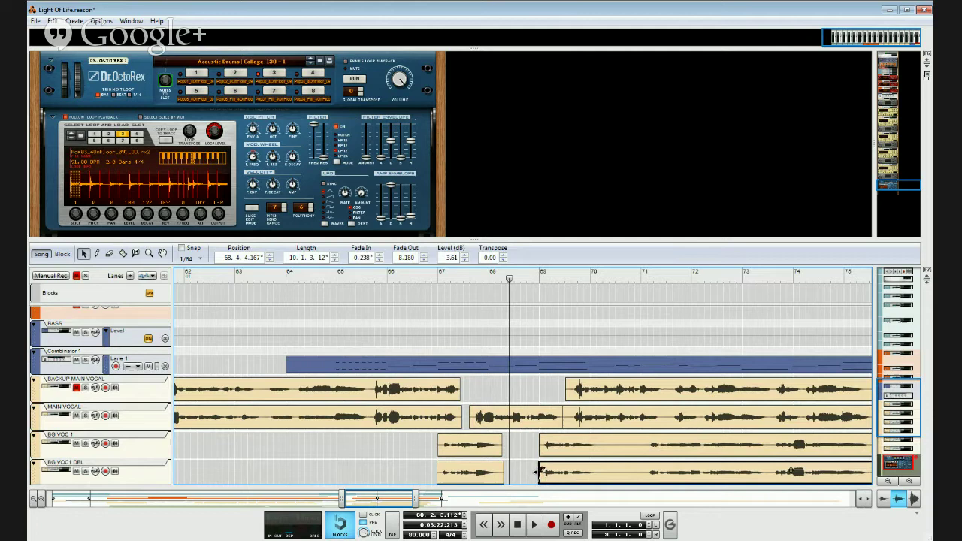
# Step: Trim and fade out the end of the MAIN VOCAL clip that starts at 67.3.2.234
pyautogui.click(492, 419)
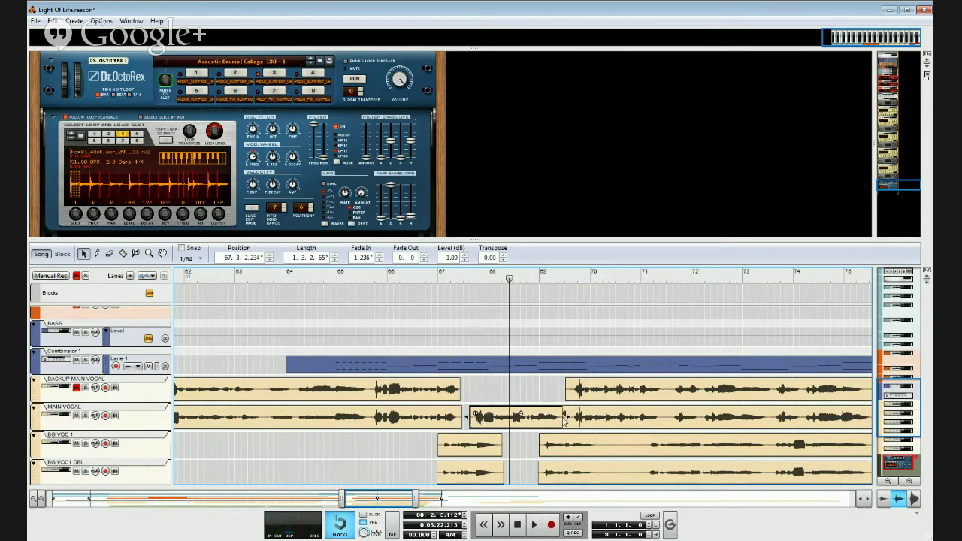
pyautogui.moveTo(568, 417); pyautogui.dragTo(566, 417)
pyautogui.moveTo(562, 414); pyautogui.dragTo(559, 413)
# Step: Trim the next MAIN VOCAL clip's start to 69.3.2.135 with a 0.158 fade-in and play the mix from bar 66 into bar 70
pyautogui.click(573, 427)
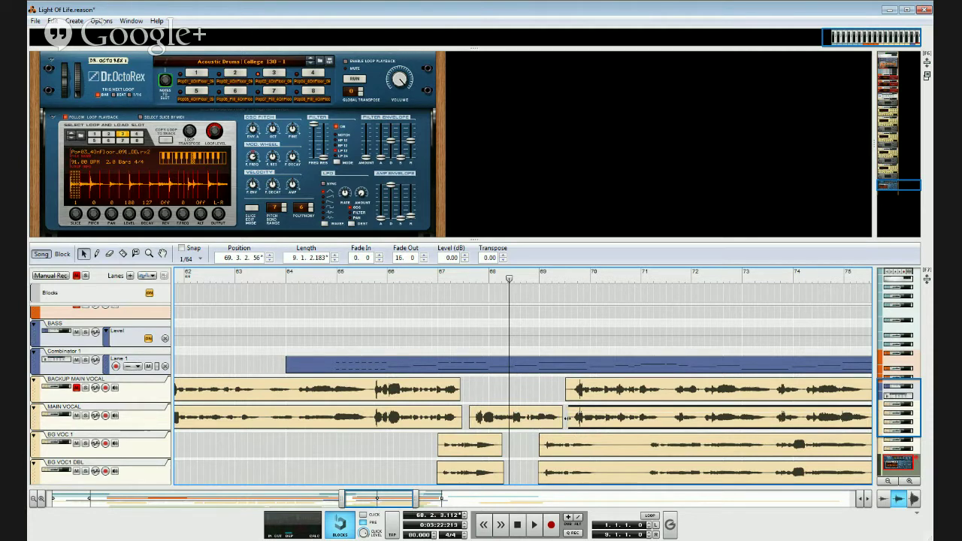
pyautogui.moveTo(566, 418); pyautogui.dragTo(573, 414)
pyautogui.click(423, 277)
pyautogui.press('space')
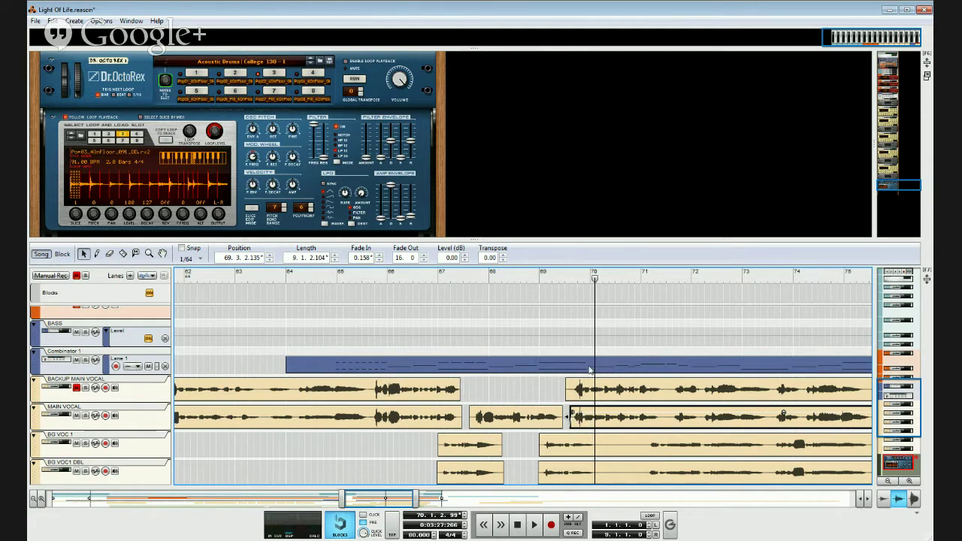
# Step: Solo MAIN VOCAL and play it from 69.2 into bar 70
pyautogui.click(565, 279)
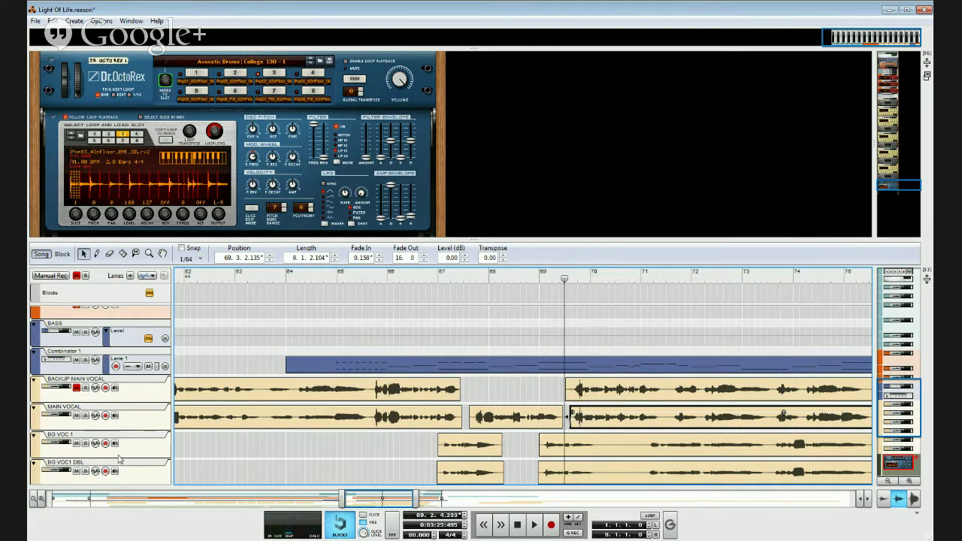
pyautogui.click(91, 421)
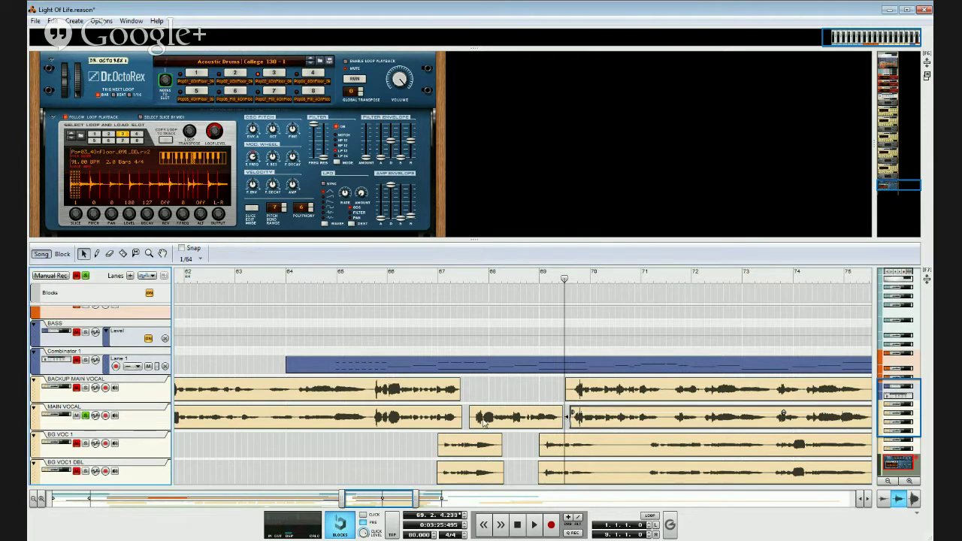
pyautogui.press('space')
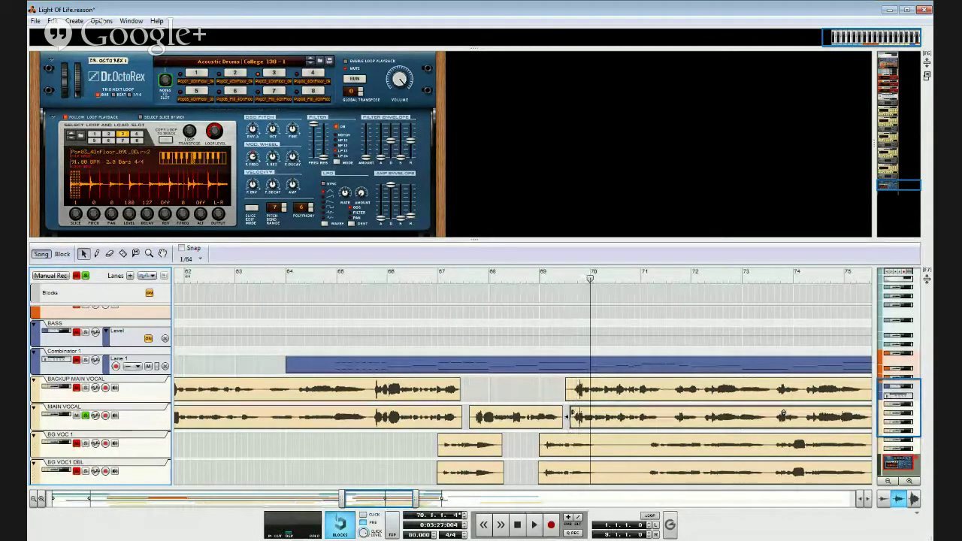
# Step: Split the MAIN VOCAL clip at 69.4.3.62, lower its short first piece to -4.02 dB, and play it soloed from 69.2
pyautogui.click(124, 253)
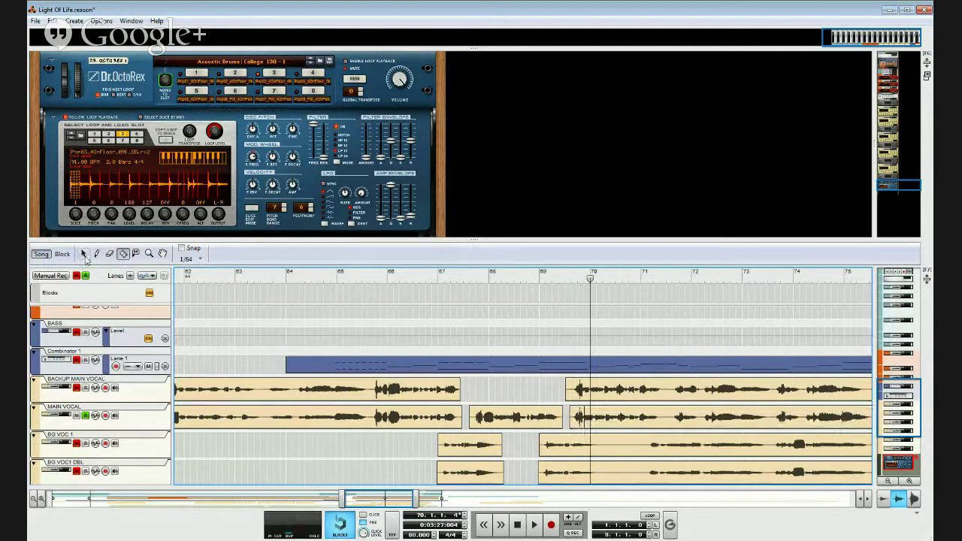
pyautogui.click(84, 253)
pyautogui.click(574, 421)
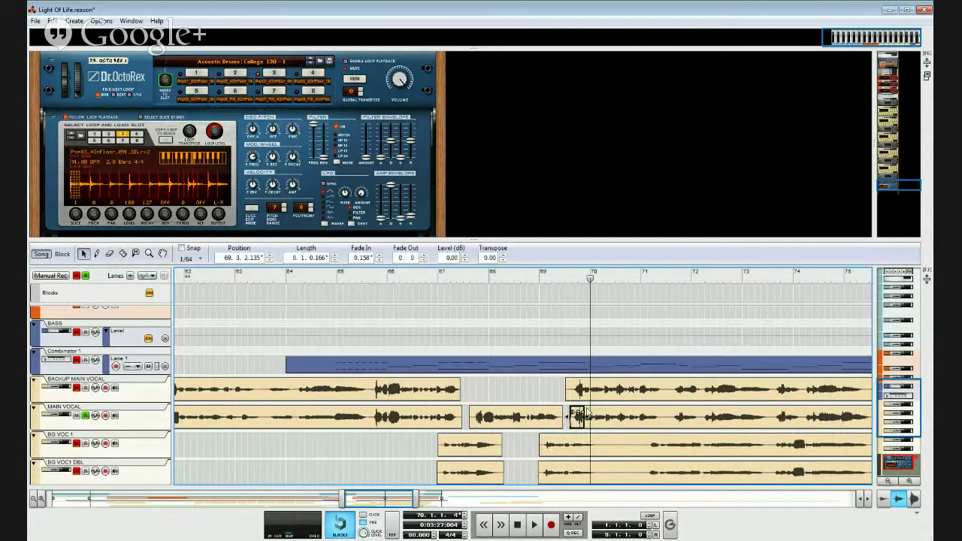
pyautogui.moveTo(576, 412); pyautogui.dragTo(585, 430)
pyautogui.click(559, 277)
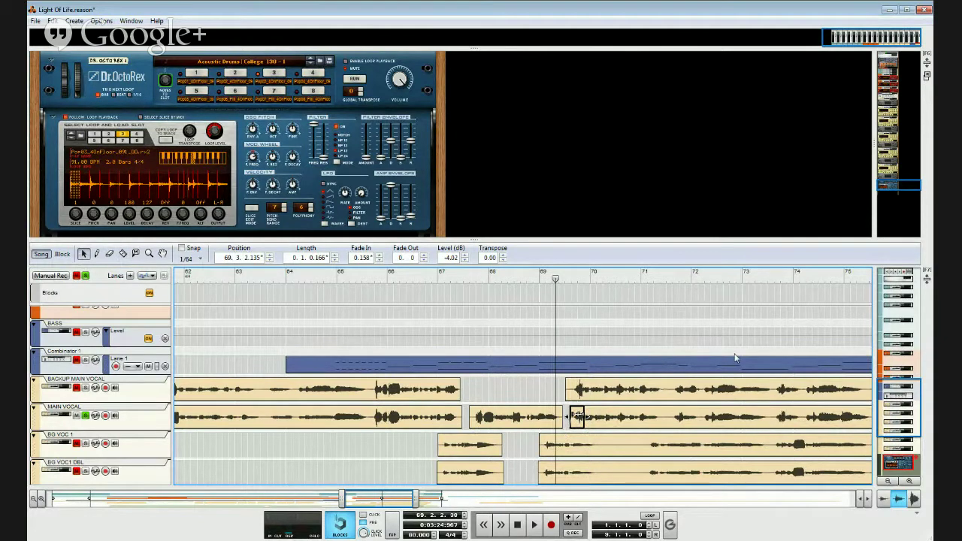
pyautogui.press('space')
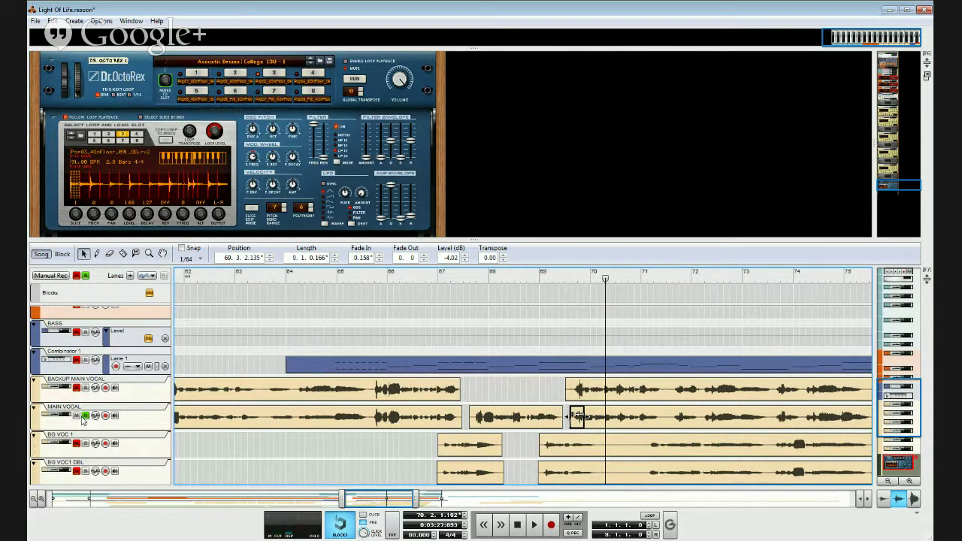
# Step: Turn off the MAIN VOCAL solo and play the mix from bar 69 into bar 70
pyautogui.click(541, 276)
pyautogui.press('space')
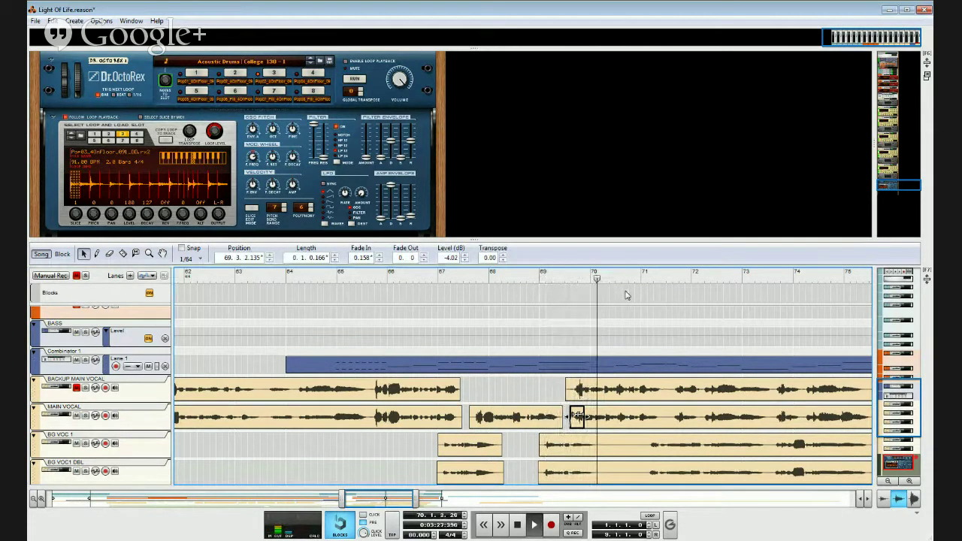
pyautogui.press('space')
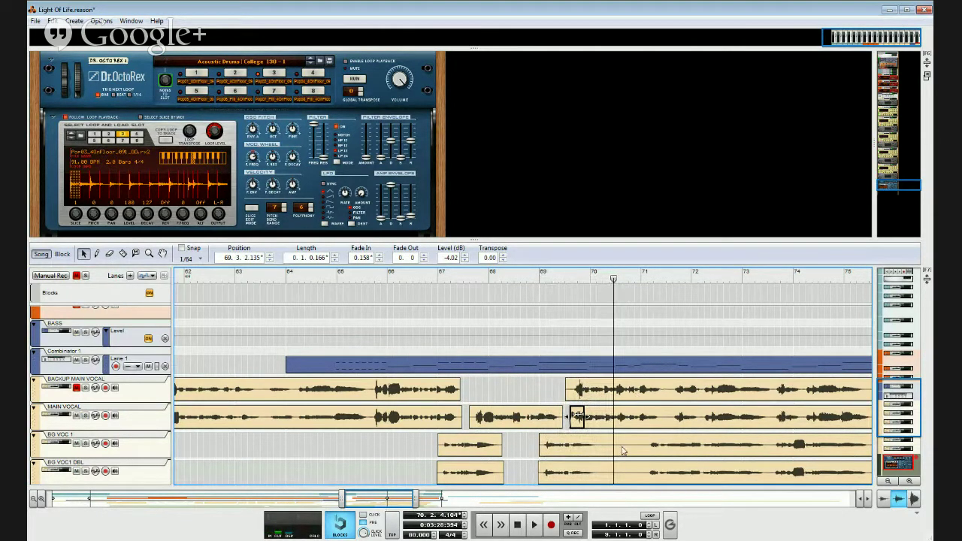
# Step: Set the short MAIN VOCAL clip's level to -2.61 dB and play the mix from bar 69 into bar 70
pyautogui.moveTo(577, 416); pyautogui.dragTo(578, 415)
pyautogui.click(557, 278)
pyautogui.press('space')
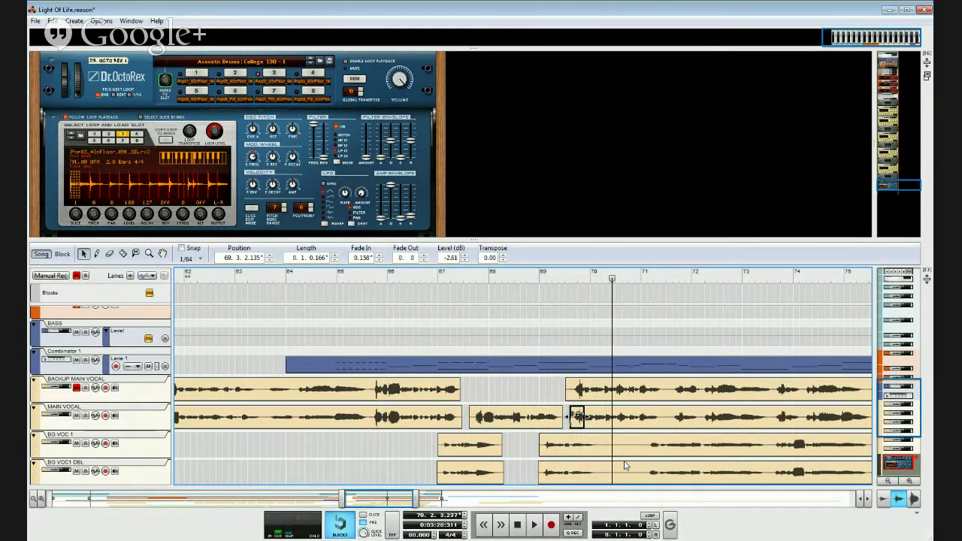
# Step: Play the mix from 65.3 into bar 68, then move the playhead back to 68.2
pyautogui.click(365, 278)
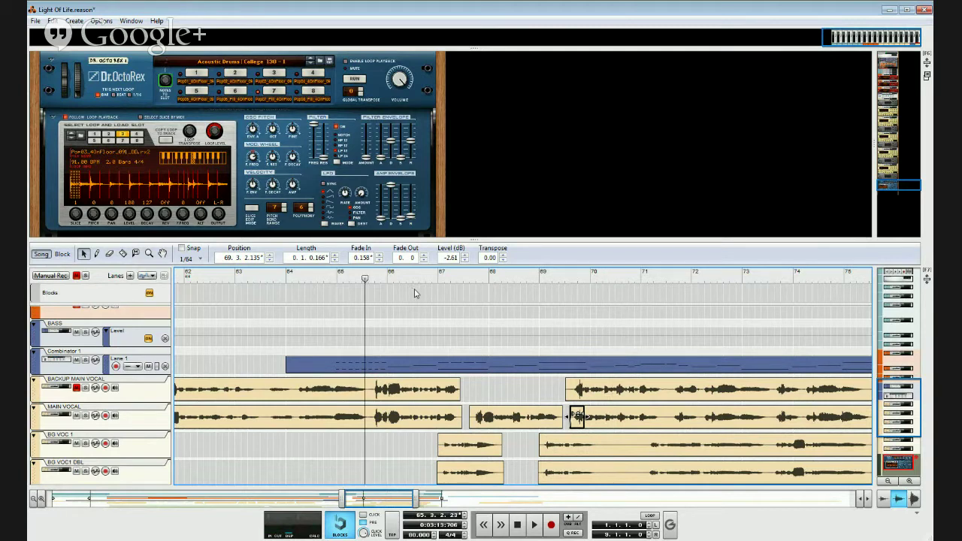
pyautogui.press('space')
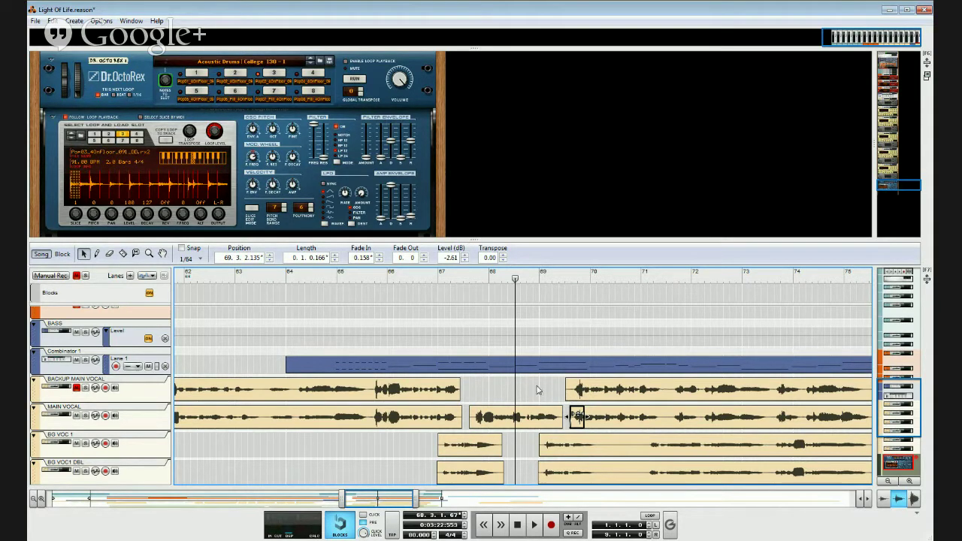
pyautogui.moveTo(516, 280); pyautogui.dragTo(505, 299)
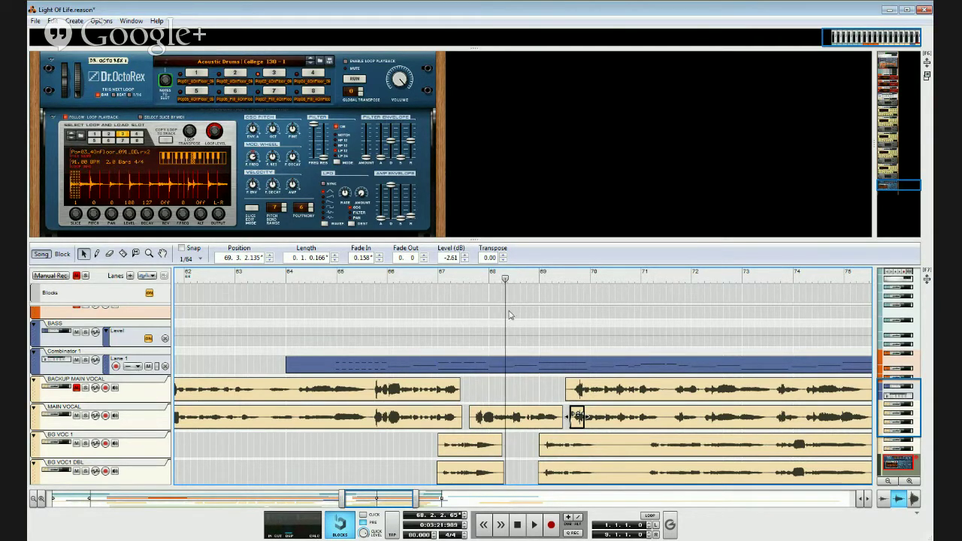
# Step: Set the short MAIN VOCAL clip's level to -1.46 dB and play the mix from bar 68 into bar 71
pyautogui.moveTo(577, 415); pyautogui.dragTo(577, 413)
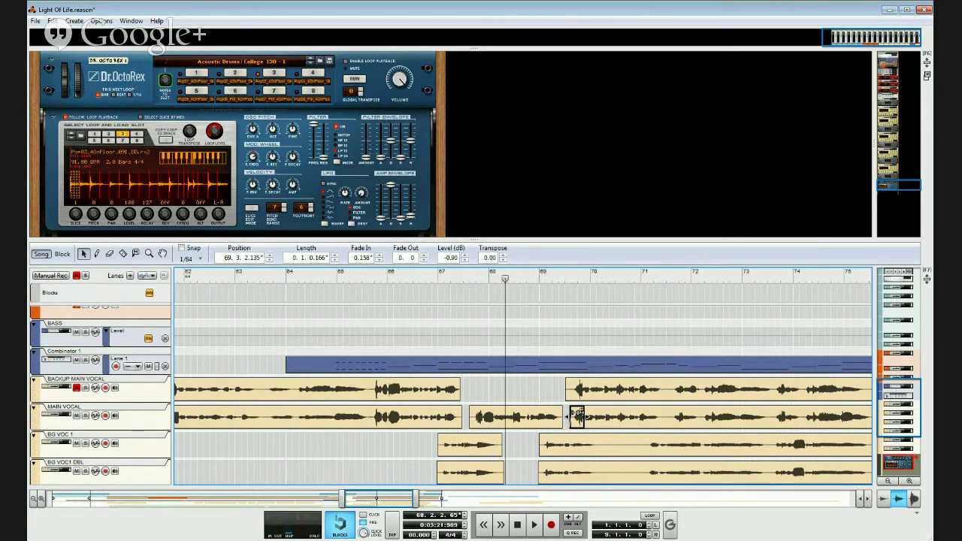
pyautogui.click(532, 280)
pyautogui.press('space')
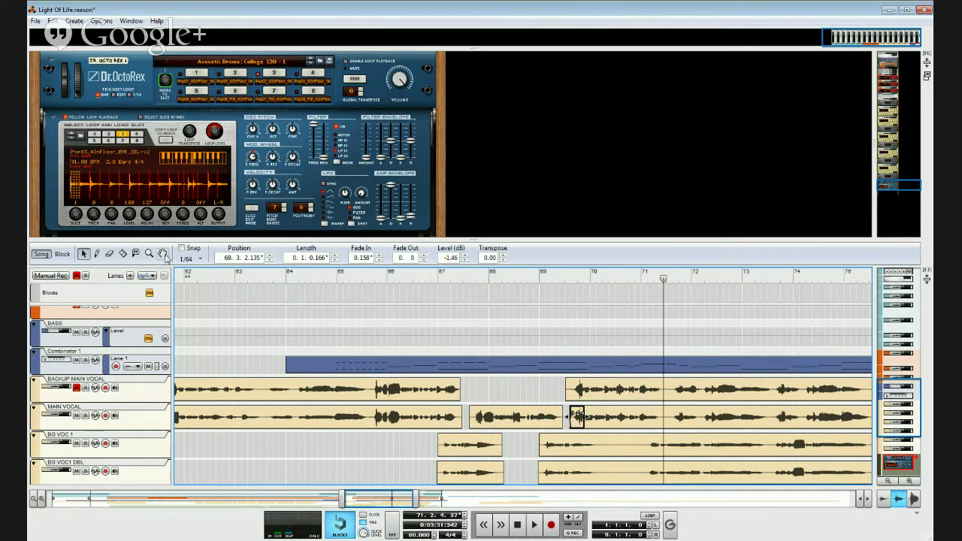
# Step: Split the BG VOC 1 and BG VOC1 DBL clips in the silence at about 70.2.1
pyautogui.click(126, 256)
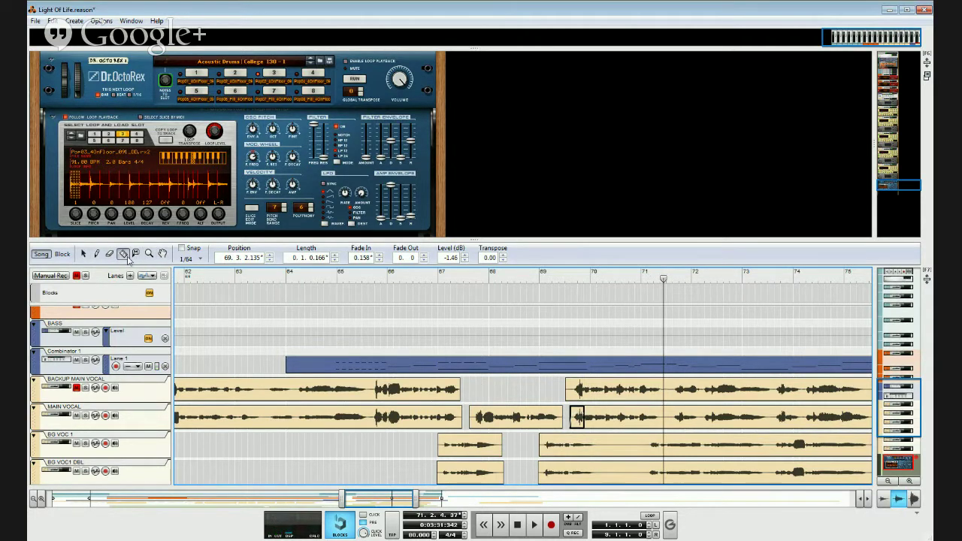
pyautogui.click(606, 455)
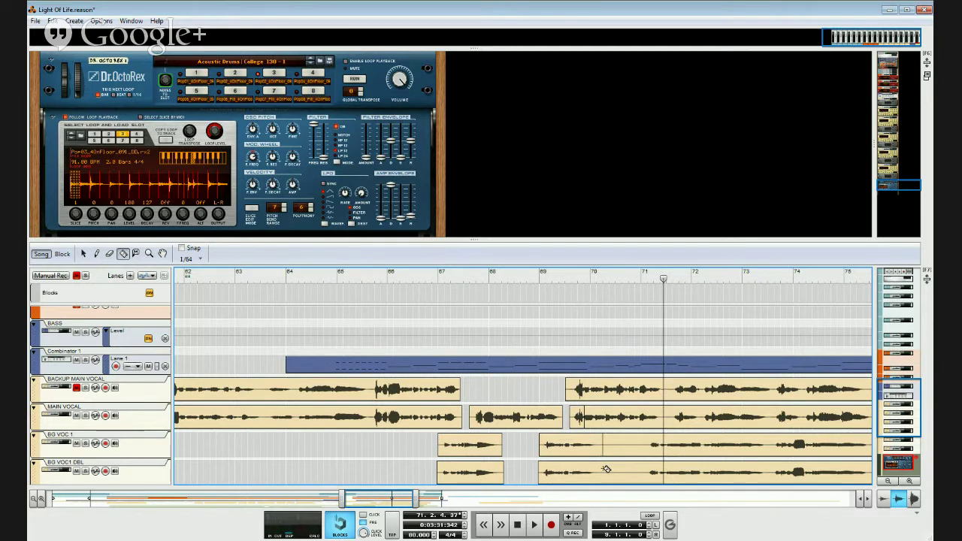
pyautogui.click(85, 255)
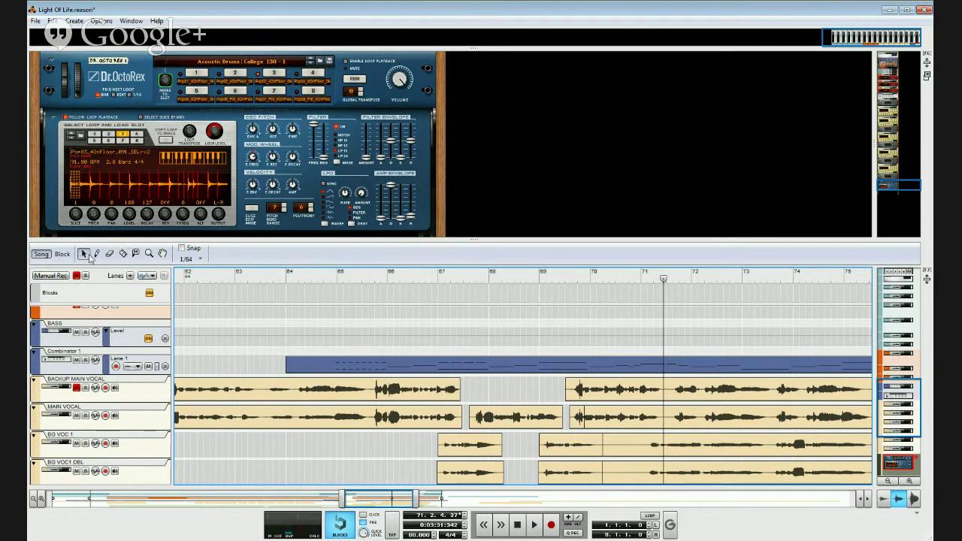
# Step: Trim the end of the BG VOC 1 clip before the split, and trim the BG VOC1 DBL one to length 1.0.2.8 with a fade-out
pyautogui.click(599, 452)
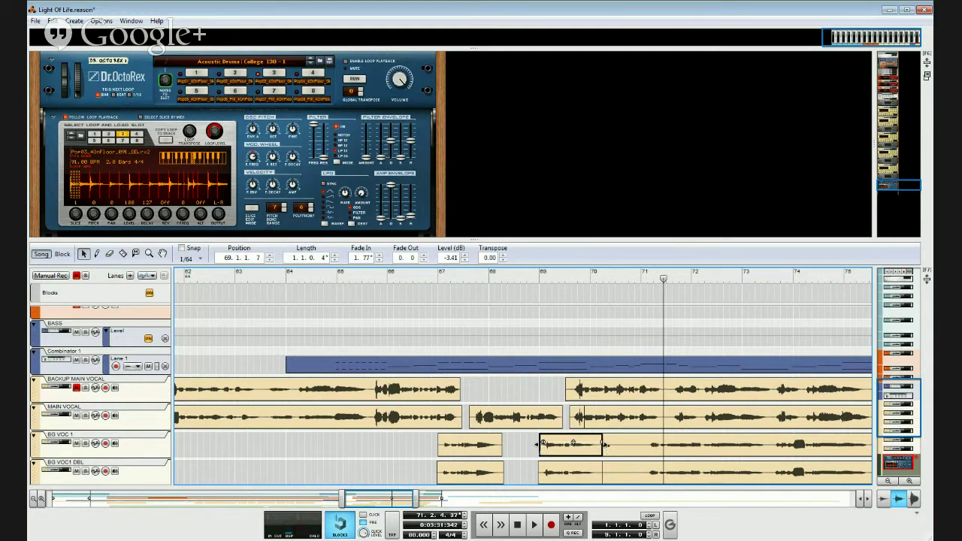
pyautogui.moveTo(603, 446); pyautogui.dragTo(599, 448)
pyautogui.click(601, 475)
pyautogui.moveTo(604, 472); pyautogui.dragTo(602, 474)
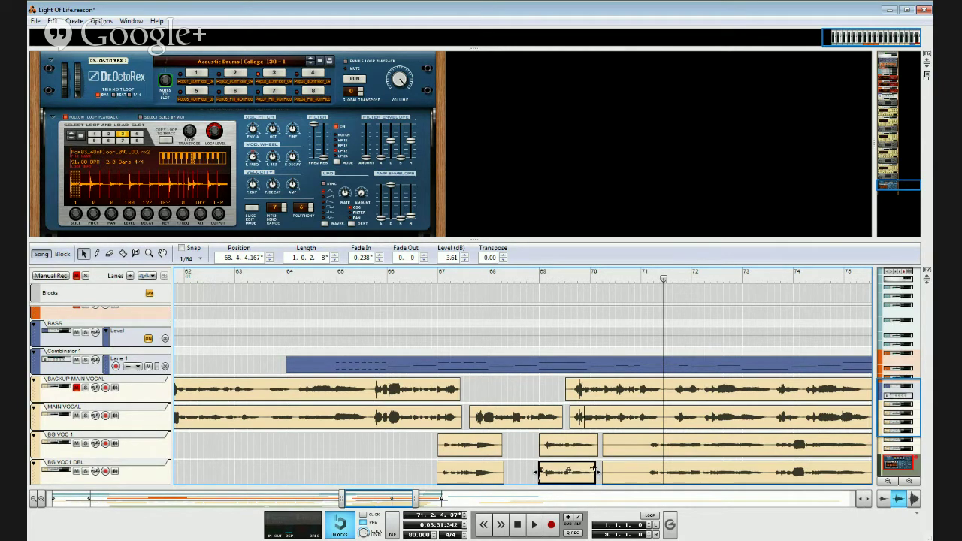
pyautogui.moveTo(594, 468); pyautogui.dragTo(590, 467)
# Step: Trim the following BG VOC 1 clip's start to 71.1.2.108 with a 1.77 fade-in and BG VOC1 DBL's to 71.1.2.148 with a 0.238 fade-in
pyautogui.click(635, 451)
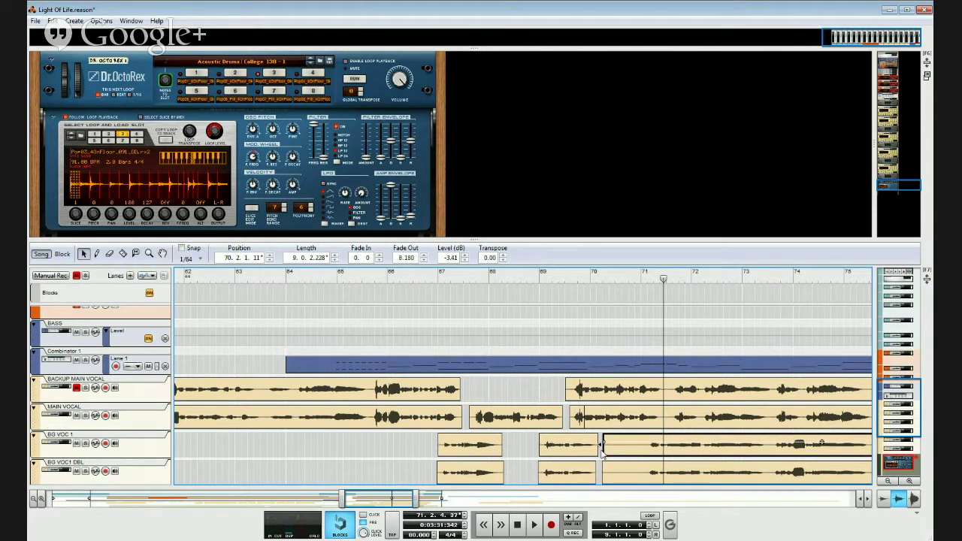
pyautogui.moveTo(600, 446); pyautogui.dragTo(644, 447)
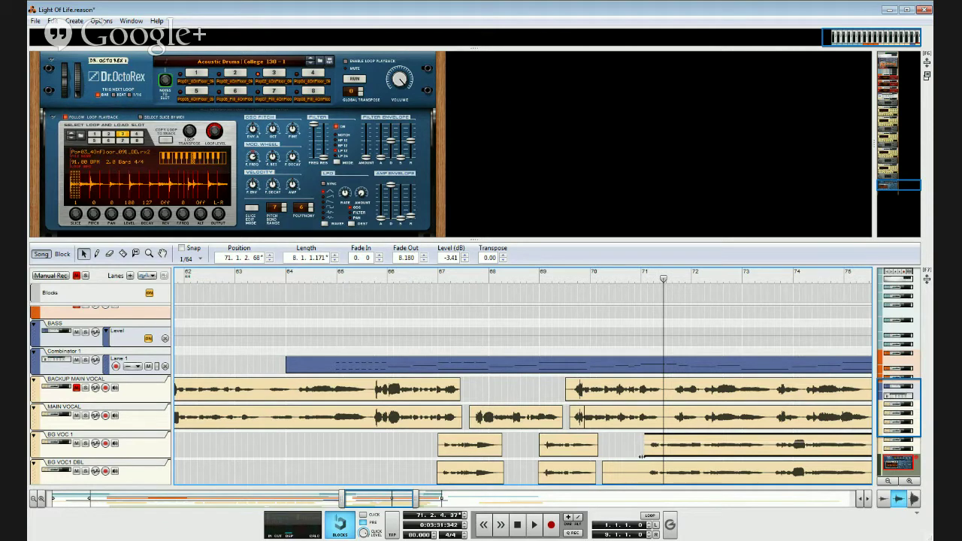
pyautogui.click(629, 473)
pyautogui.moveTo(603, 475); pyautogui.dragTo(640, 479)
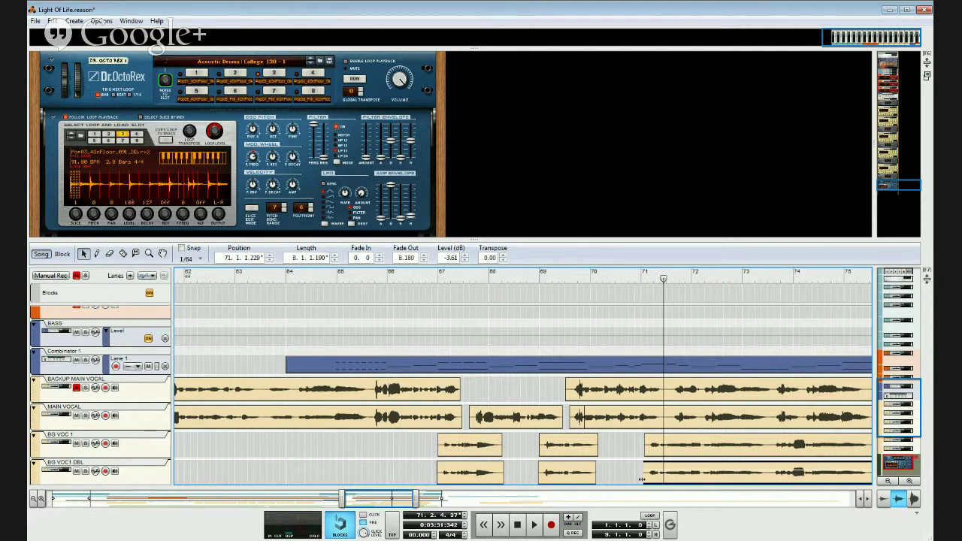
pyautogui.click(640, 472)
pyautogui.click(661, 446)
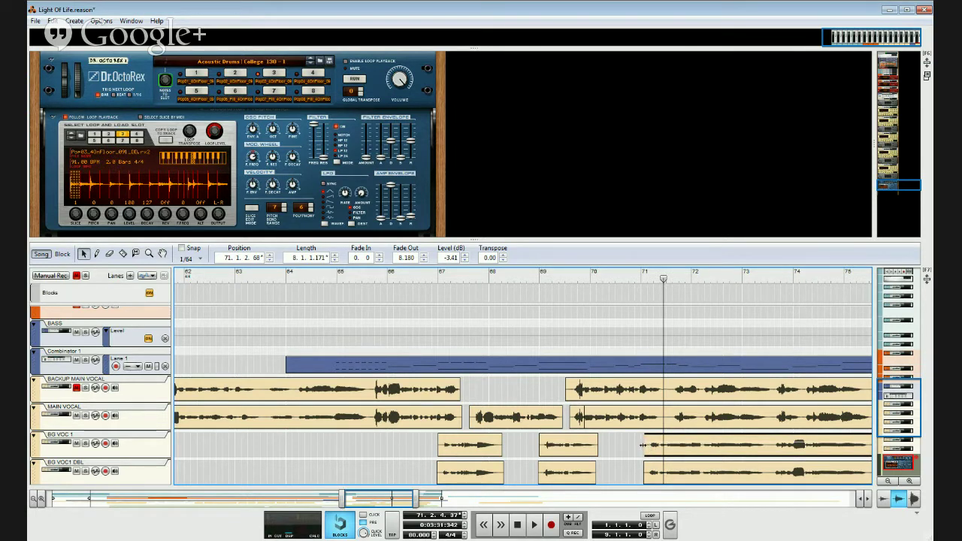
pyautogui.moveTo(644, 445); pyautogui.dragTo(644, 471)
pyautogui.click(647, 477)
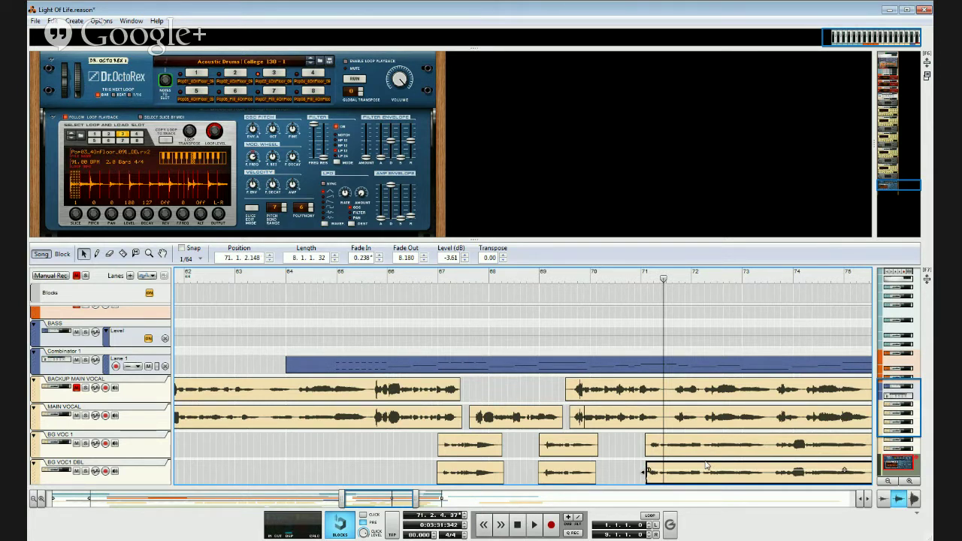
# Step: Split the MAIN VOCAL clip at 71.2.4.18 and give the piece before the split a 1.77 fade-out
pyautogui.click(667, 421)
pyautogui.click(123, 254)
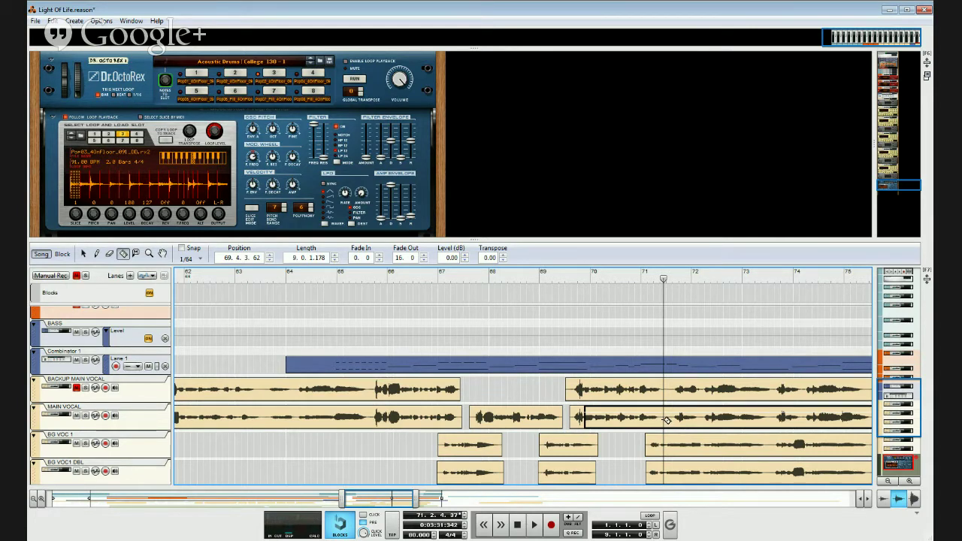
pyautogui.click(96, 254)
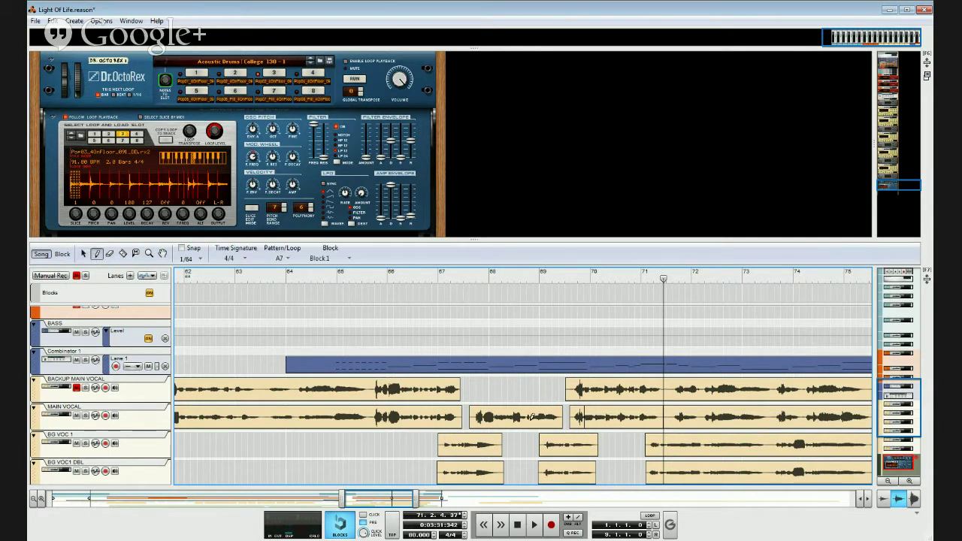
pyautogui.click(84, 254)
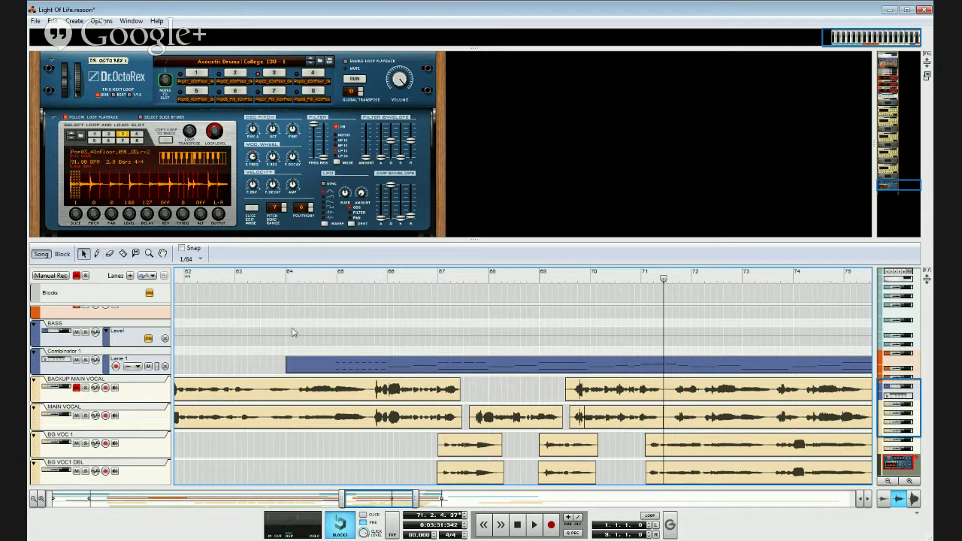
pyautogui.click(623, 415)
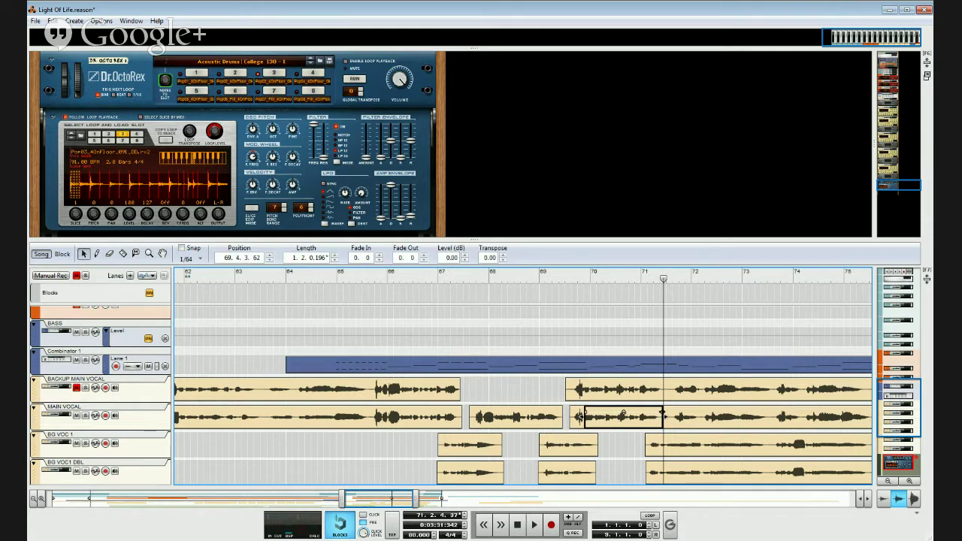
pyautogui.moveTo(662, 411); pyautogui.dragTo(658, 411)
# Step: Trim the start of the MAIN VOCAL clip after the split to 71.3.2.94 and add a 0.238 fade-in
pyautogui.click(653, 447)
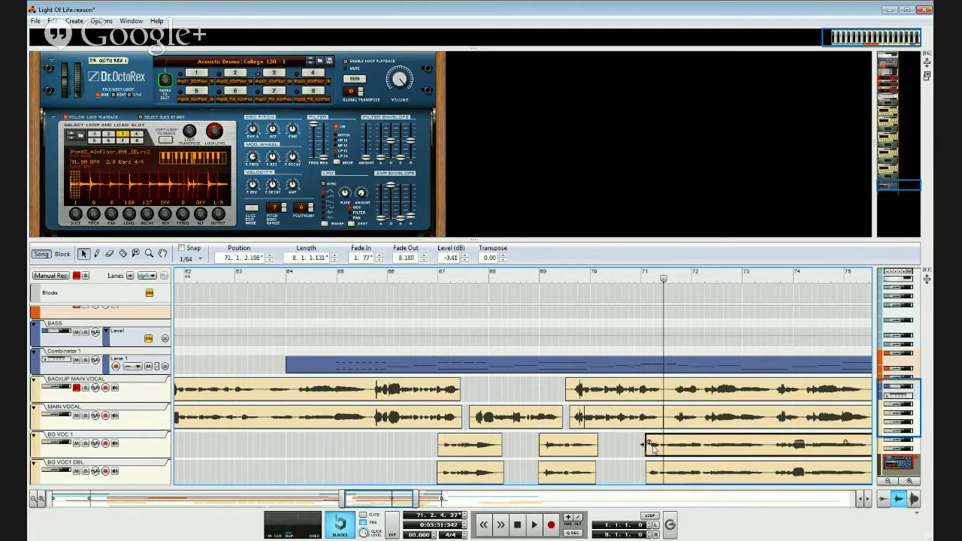
pyautogui.click(676, 424)
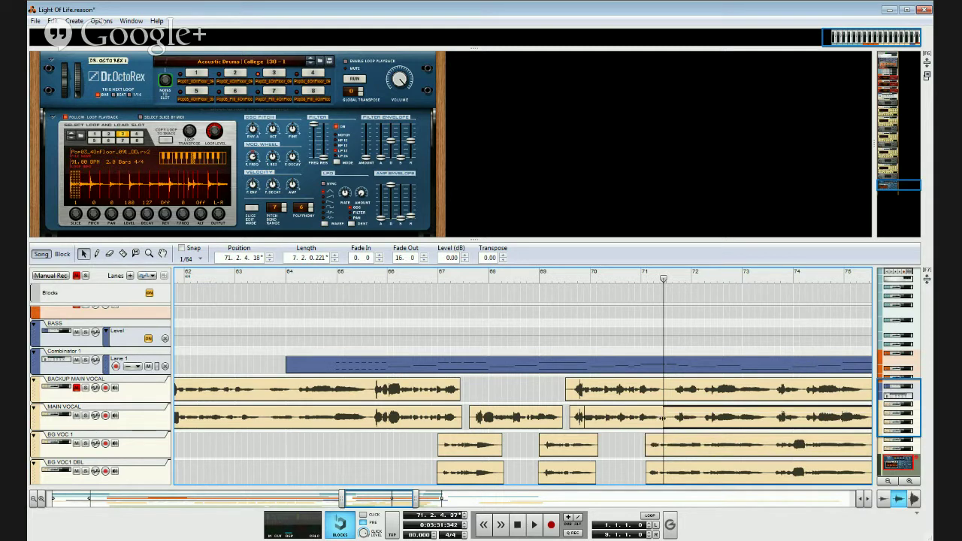
pyautogui.moveTo(663, 418); pyautogui.dragTo(674, 412)
# Step: Play the mix from 68.4 through the new vocal edits to the end of bar 71
pyautogui.moveTo(541, 275); pyautogui.dragTo(532, 275)
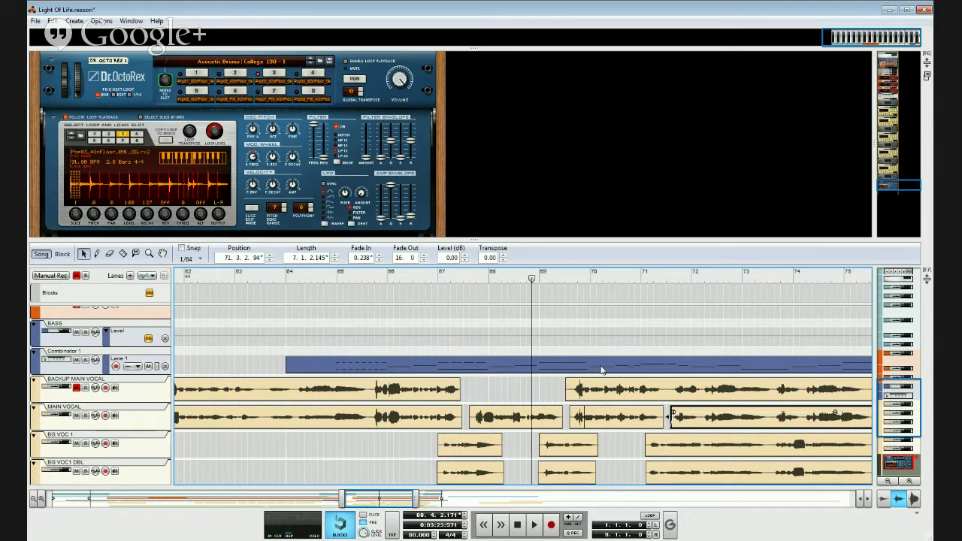
pyautogui.press('space')
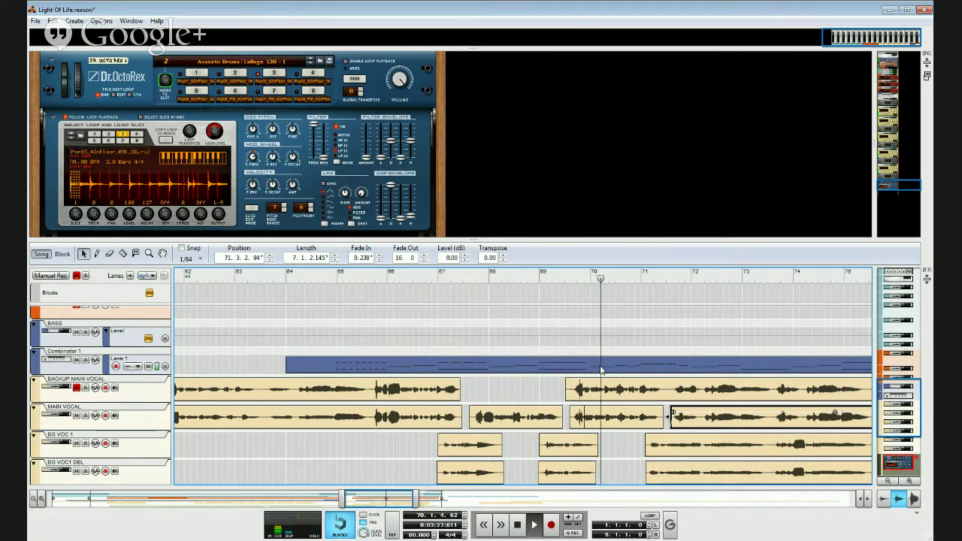
pyautogui.click(643, 421)
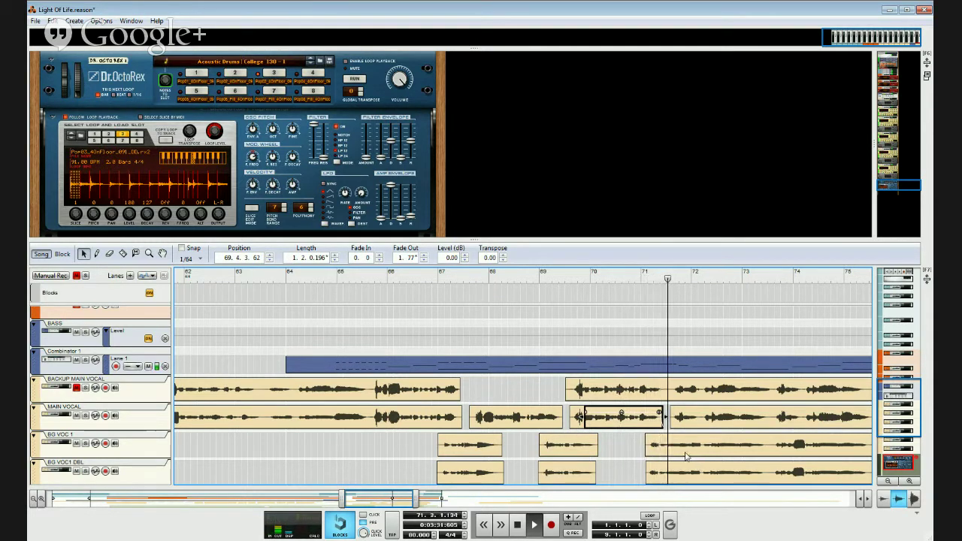
pyautogui.click(669, 454)
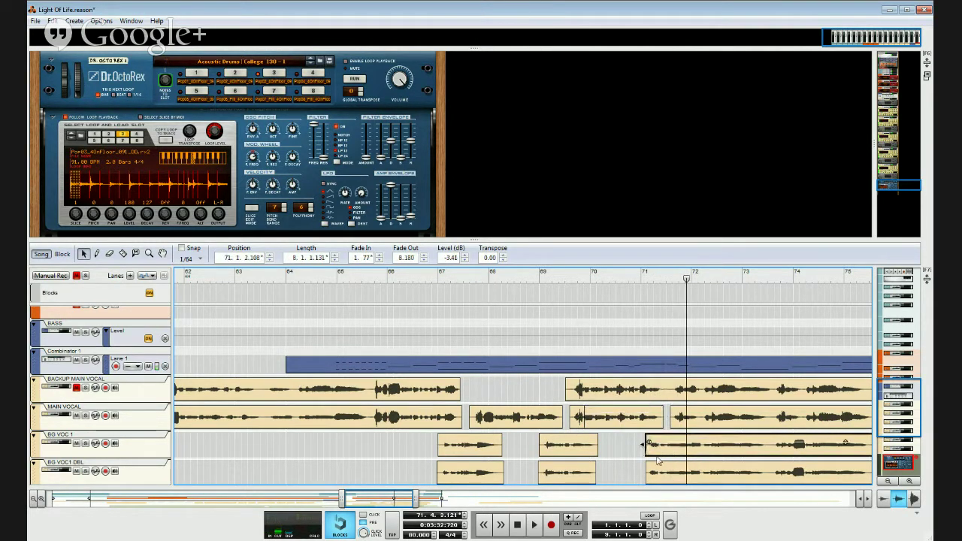
# Step: Play the mix from the end of bar 71 through the final MAIN VOCAL and background vocal clips to bar 79
pyautogui.click(685, 476)
pyautogui.click(686, 423)
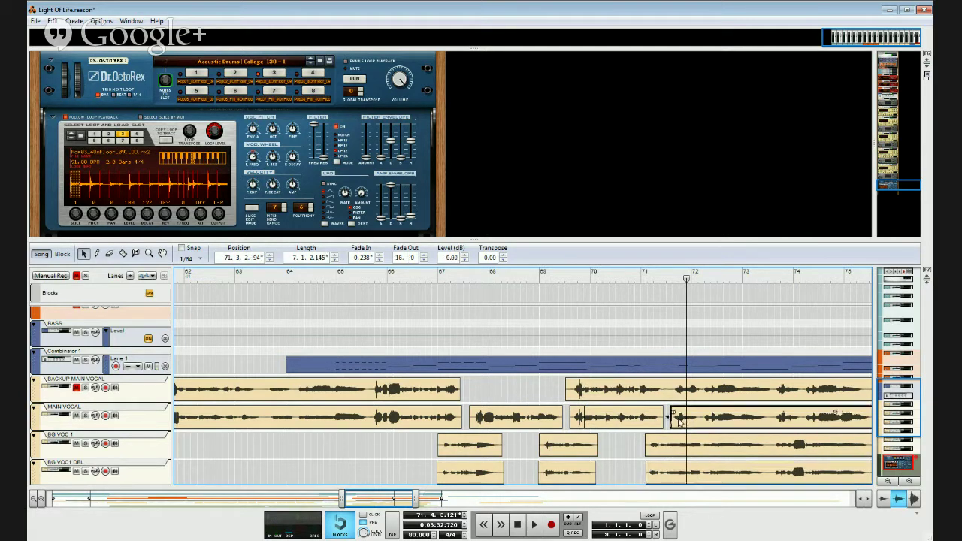
pyautogui.press('space')
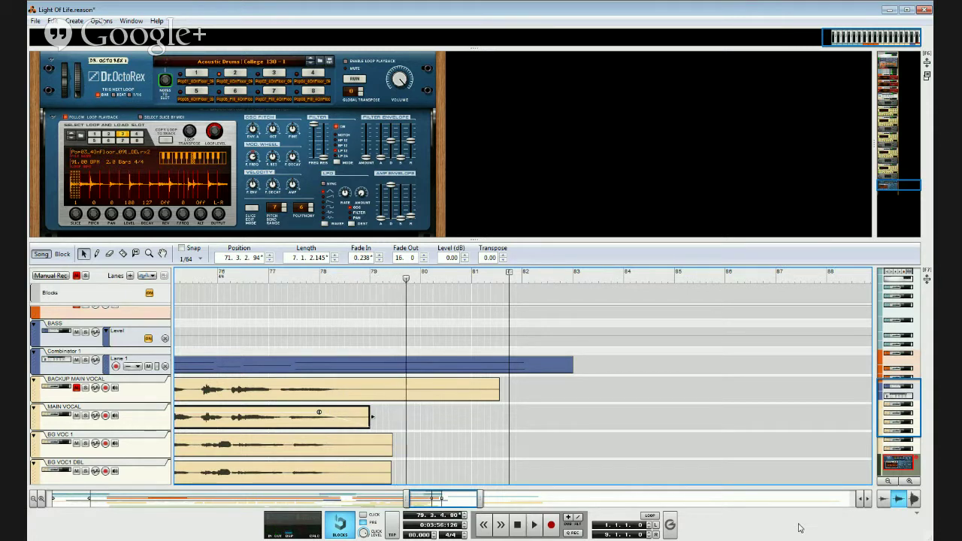
# Step: Trim the ends of the final BG VOC 1 and BG VOC1 DBL clips to about 78.2 and adjust their fade-outs
pyautogui.click(341, 448)
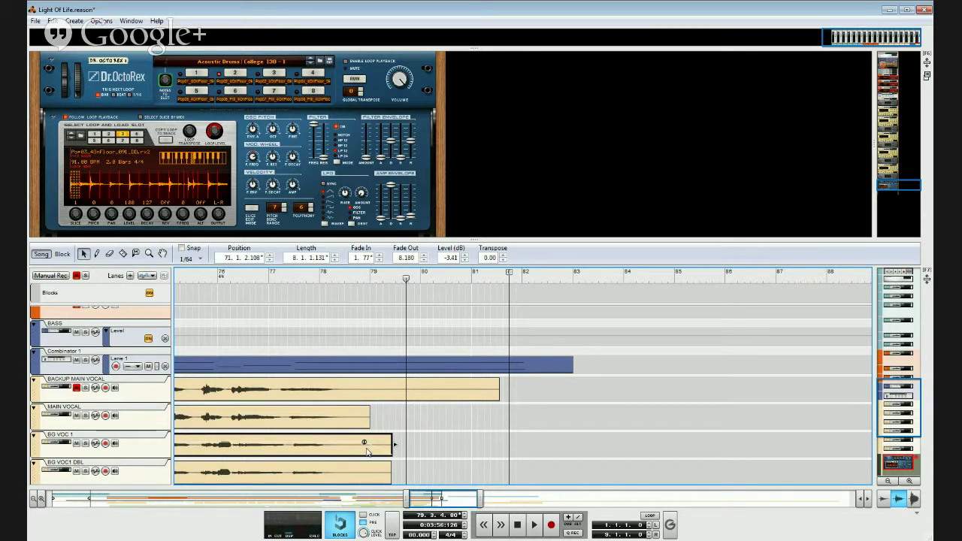
pyautogui.moveTo(365, 443); pyautogui.dragTo(332, 441)
pyautogui.click(349, 482)
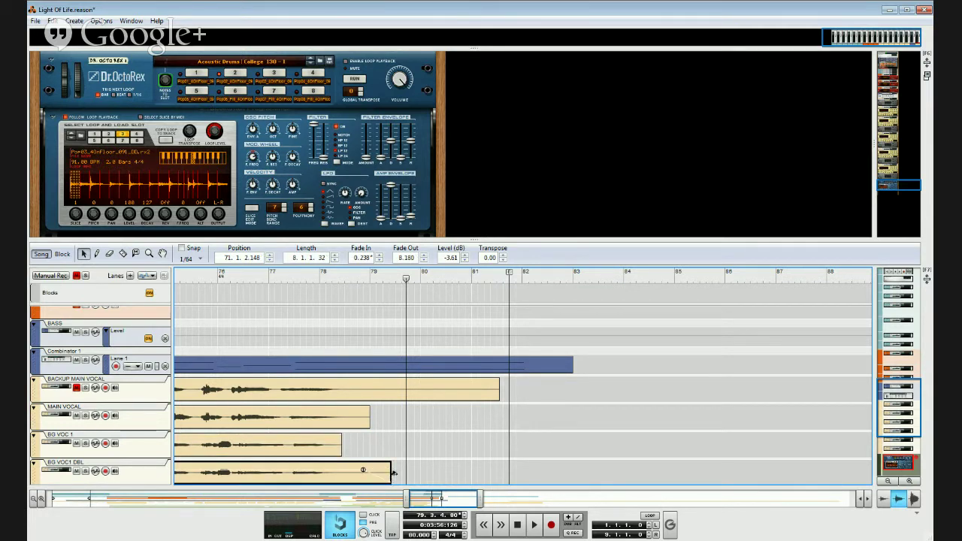
pyautogui.moveTo(363, 469); pyautogui.dragTo(345, 473)
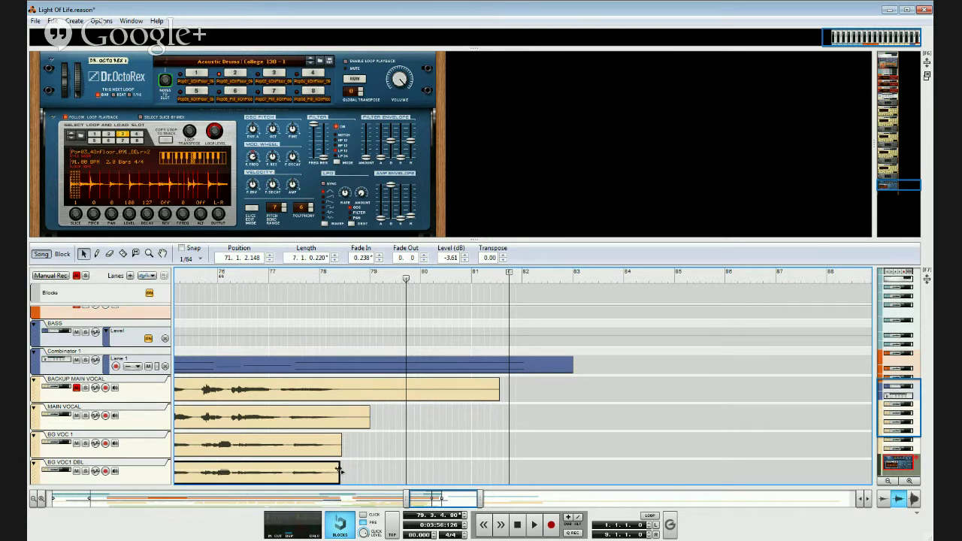
pyautogui.moveTo(339, 470); pyautogui.dragTo(330, 470)
# Step: Shorten the final MAIN VOCAL clip to a length of 7.0.2.33 with a 4.32 fade-out
pyautogui.click(348, 417)
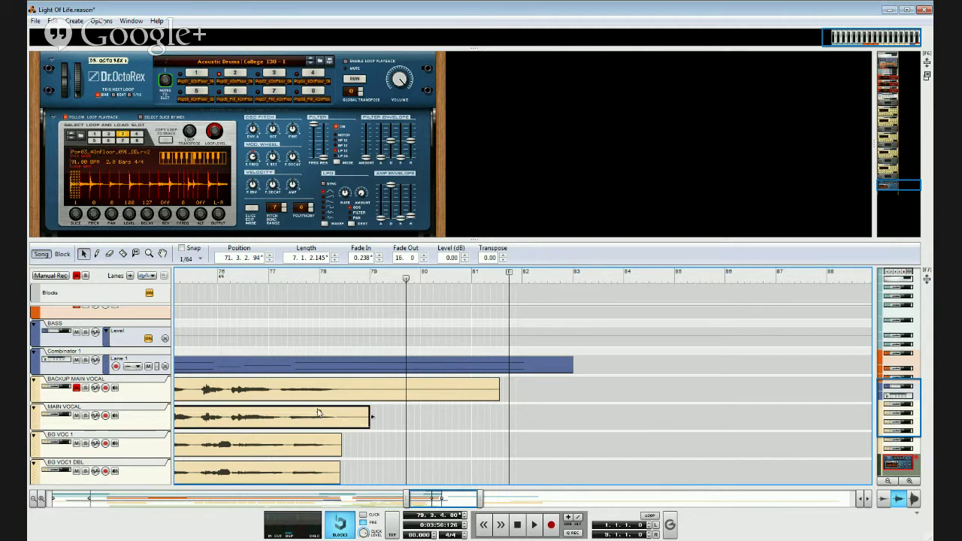
pyautogui.moveTo(370, 420); pyautogui.dragTo(342, 412)
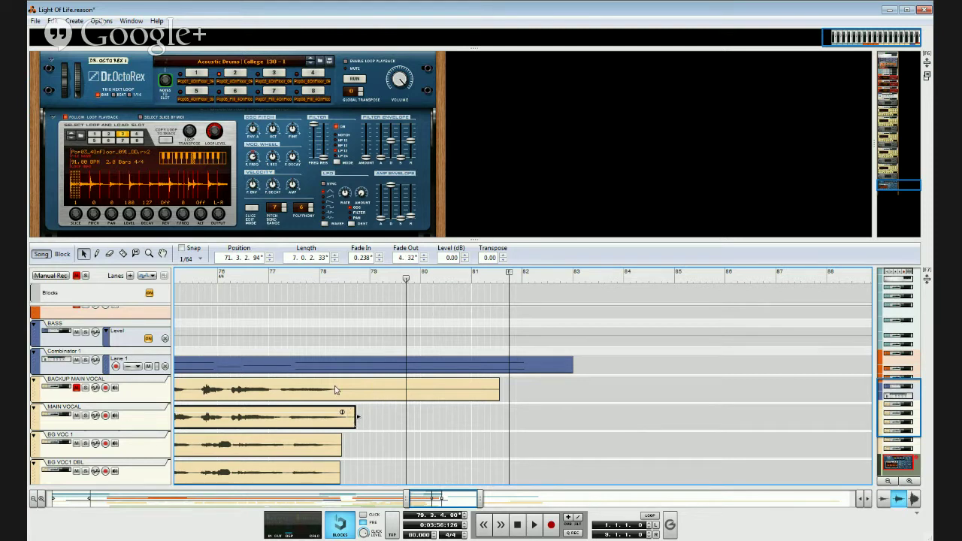
# Step: Solo MAIN VOCAL, BG VOC 1 and BG VOC1 DBL and play their endings from 76.2 to bar 79
pyautogui.click(233, 277)
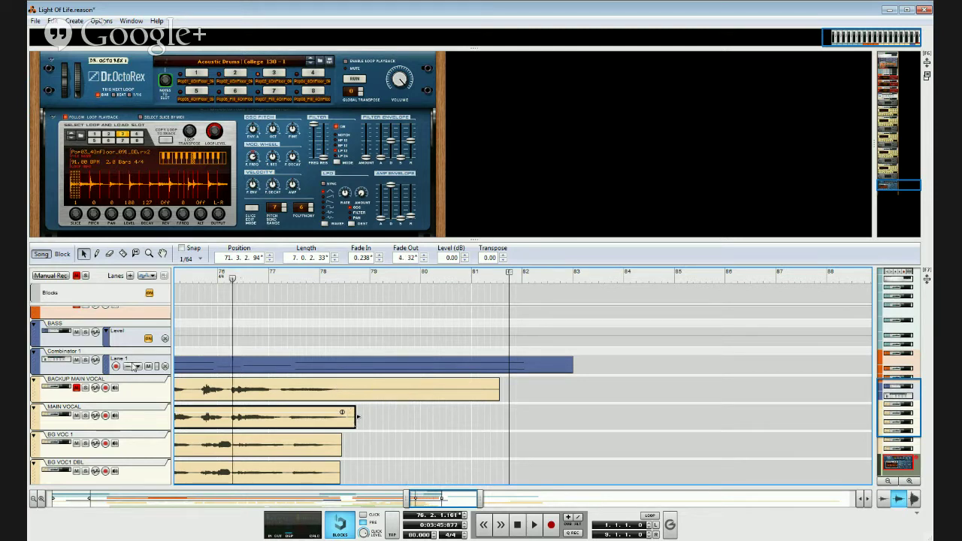
pyautogui.click(88, 423)
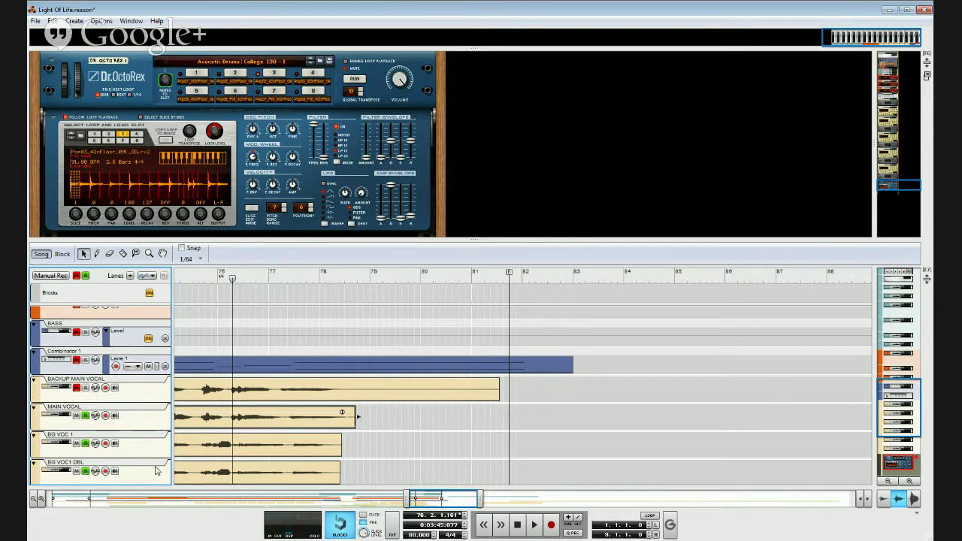
pyautogui.press('space')
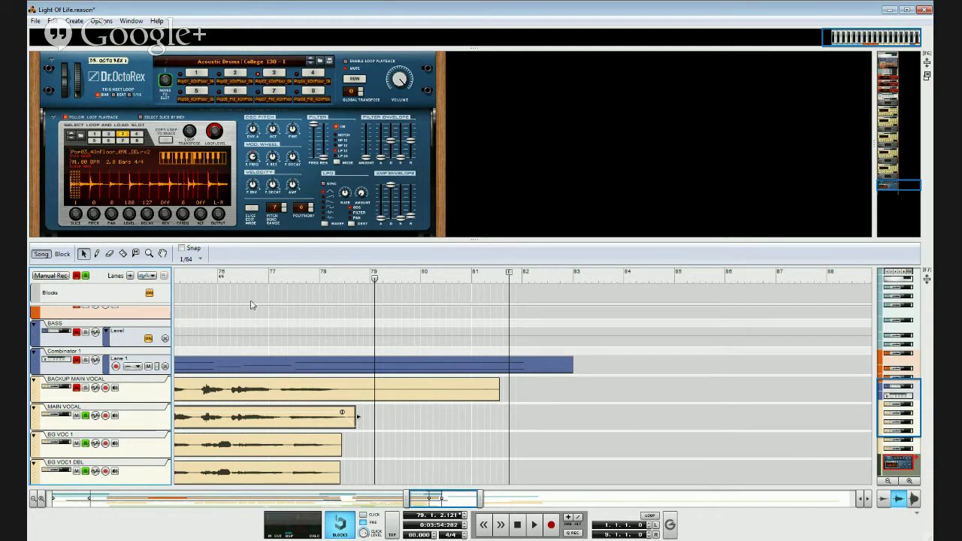
# Step: Turn off the solos and play the vocal endings in the full mix from 76.1, repeating from about bar 77
pyautogui.click(222, 276)
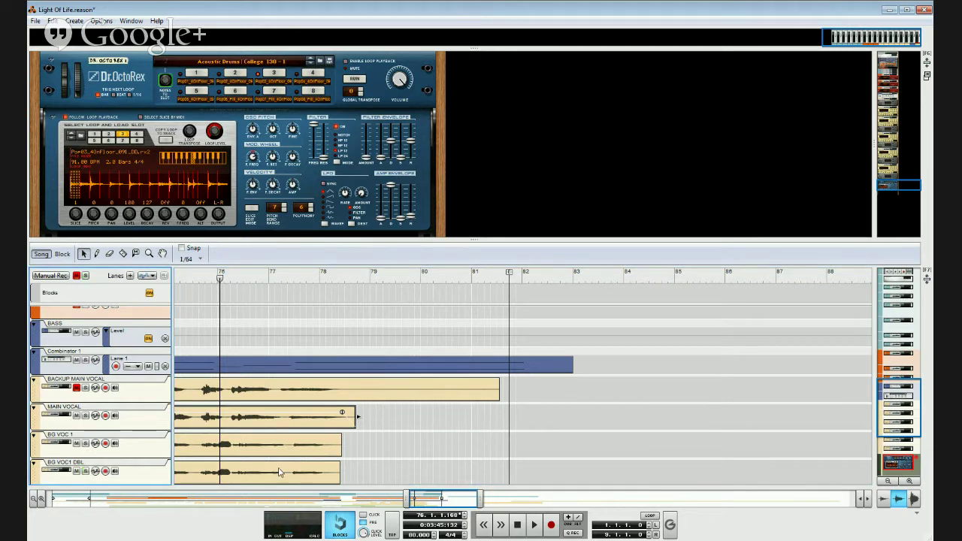
pyautogui.press('space')
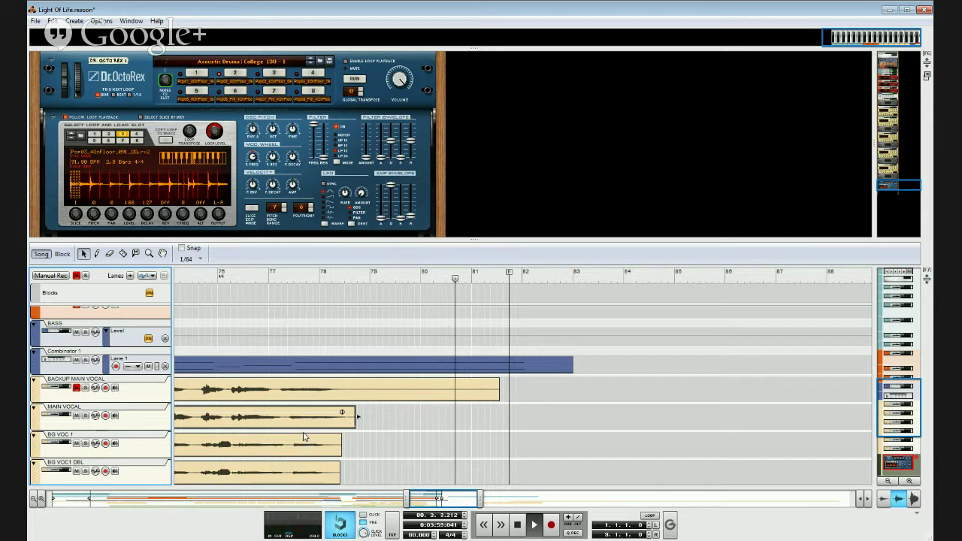
pyautogui.click(270, 279)
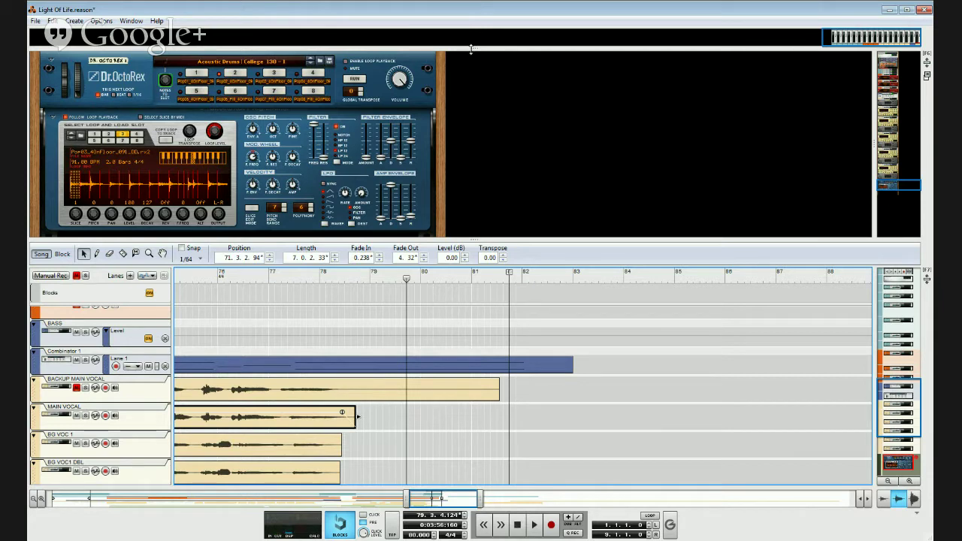
# Step: Expand the mixer to show the master fader and play the Master Level fade-out from 78.2
pyautogui.moveTo(471, 49); pyautogui.dragTo(504, 282)
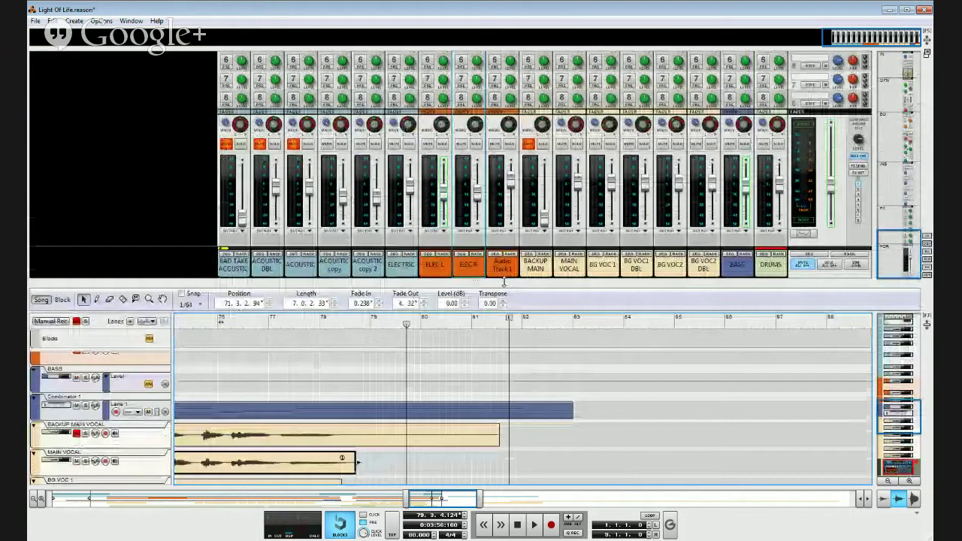
pyautogui.press('KP_7')
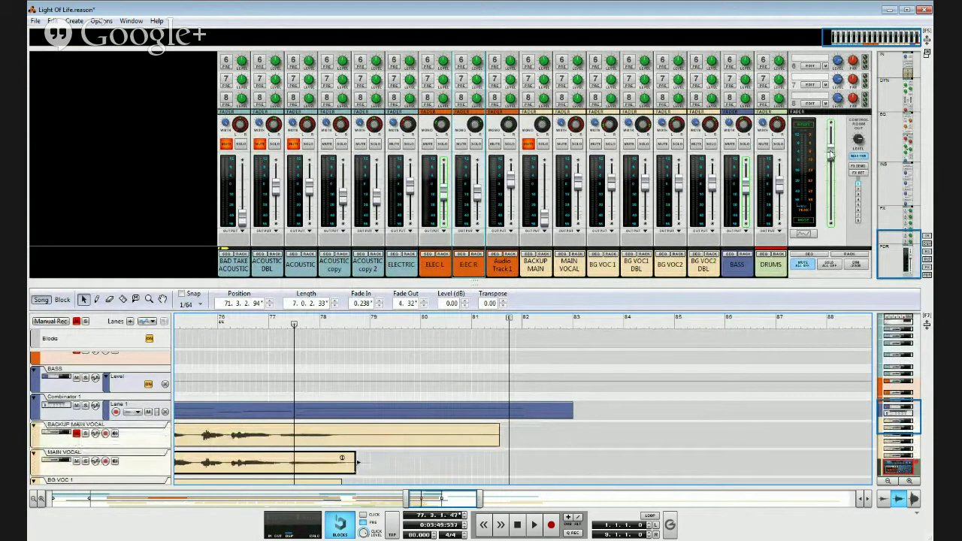
pyautogui.scroll(5, 485, 387)
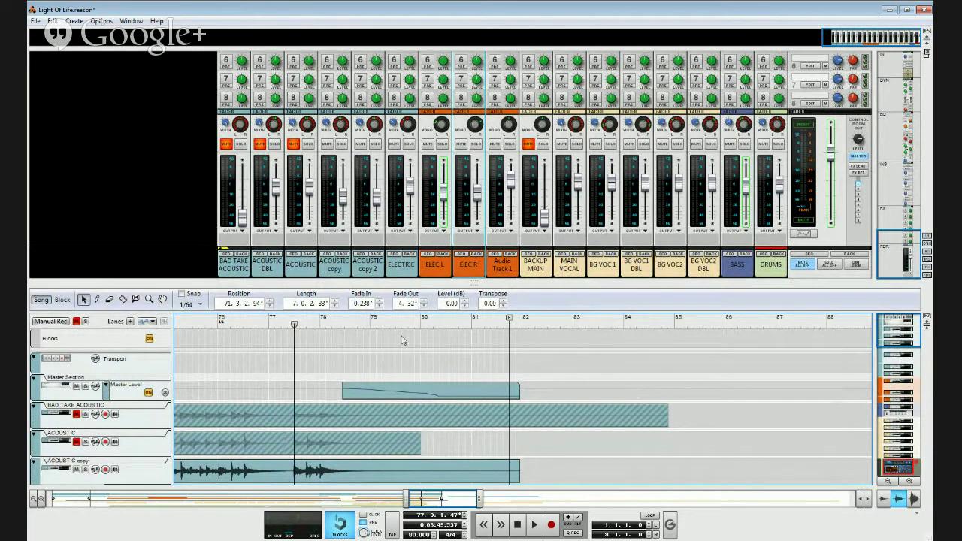
pyautogui.click(334, 323)
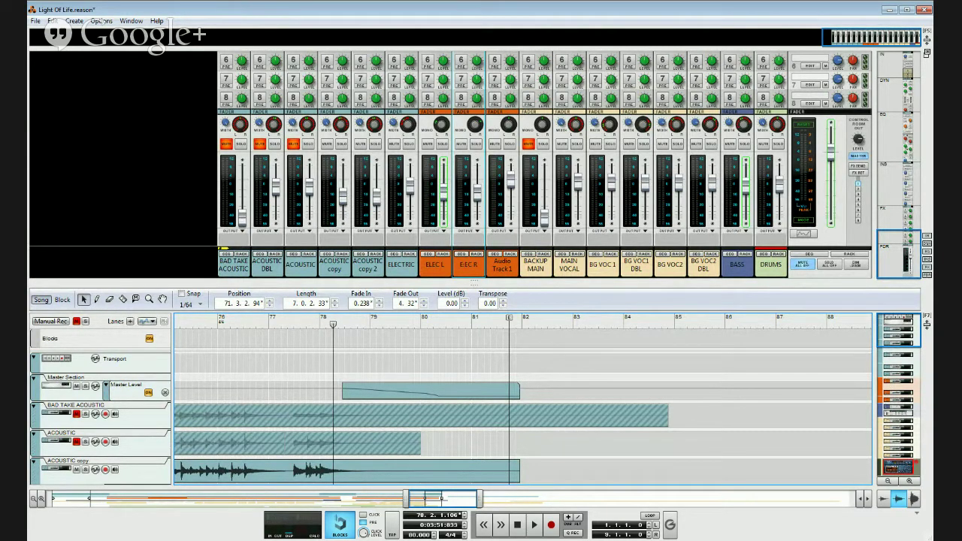
pyautogui.press('space')
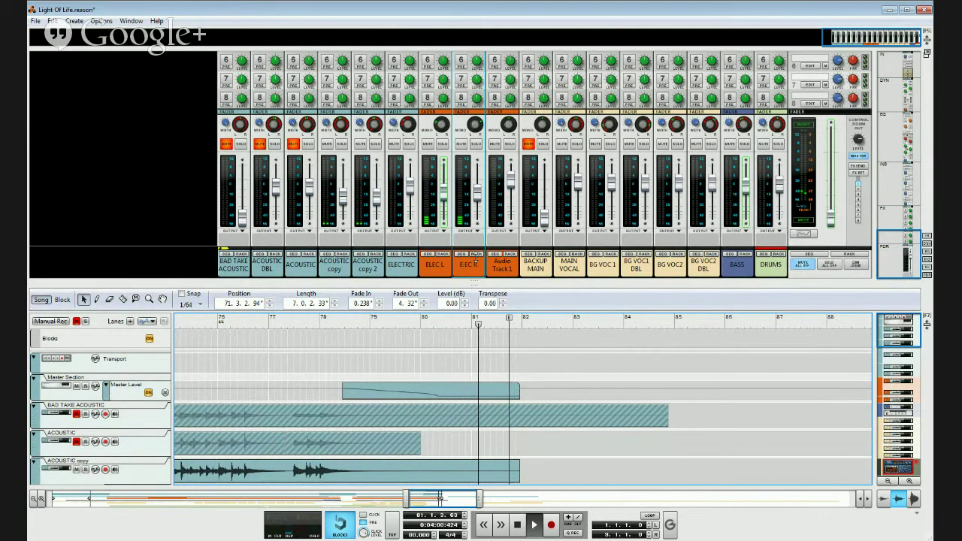
# Step: Resize the panes so mixer and rack both show, stop playback beyond the song's end, and check the remaining tracks
pyautogui.click(475, 283)
pyautogui.moveTo(475, 282); pyautogui.dragTo(475, 275)
pyautogui.scroll(-5, 496, 406)
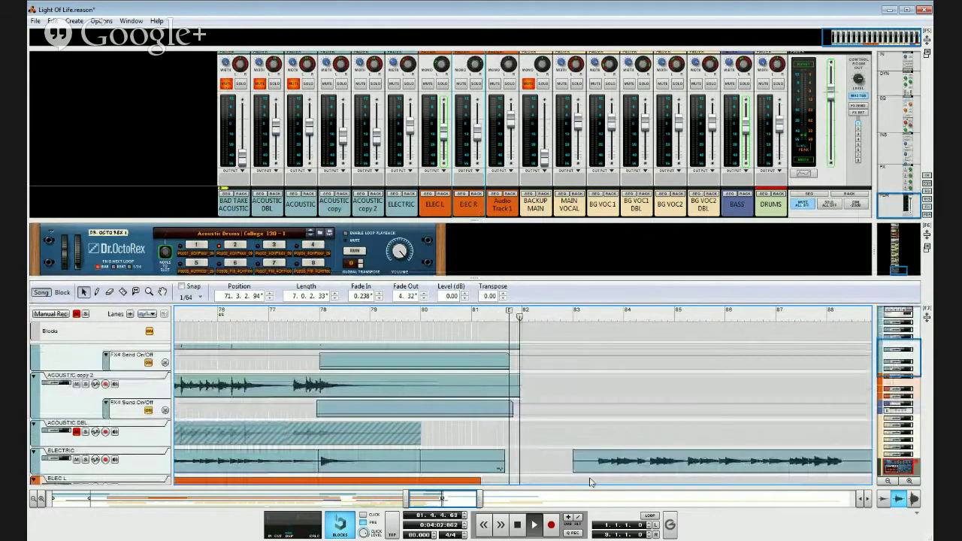
pyautogui.click(516, 523)
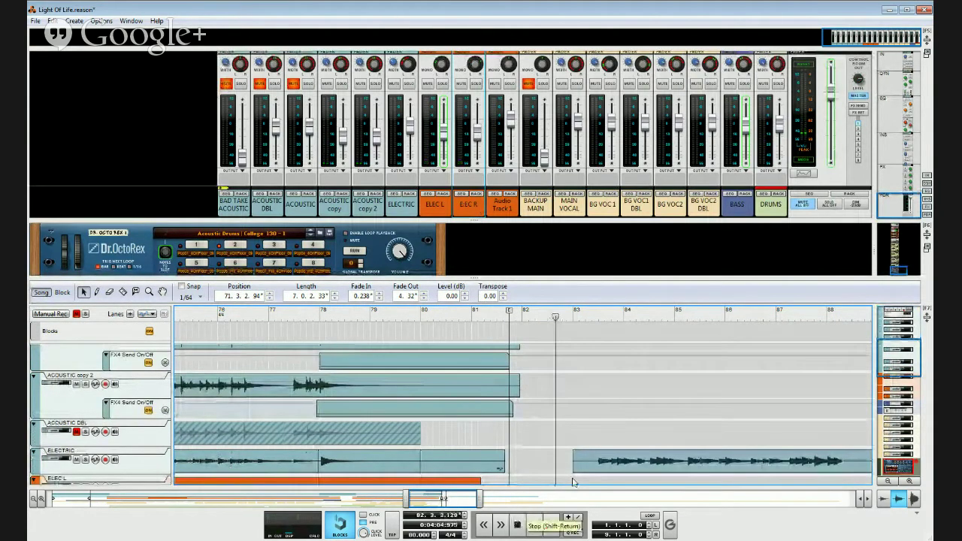
pyautogui.scroll(-10, 624, 397)
pyautogui.scroll(-3, 616, 380)
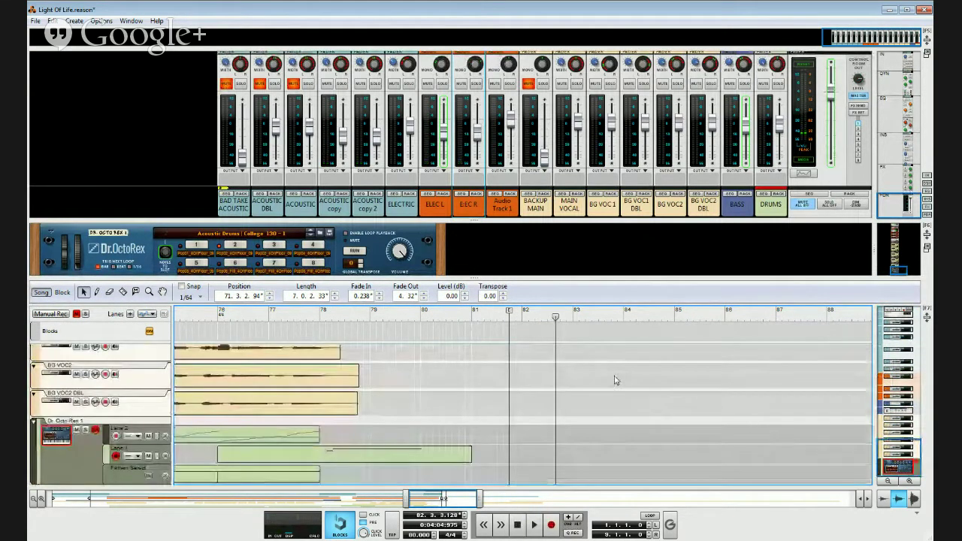
# Step: Return to the start of the song, bring the vocal tracks into view, and play the edited vocals through their ending
pyautogui.moveTo(555, 319); pyautogui.dragTo(180, 319)
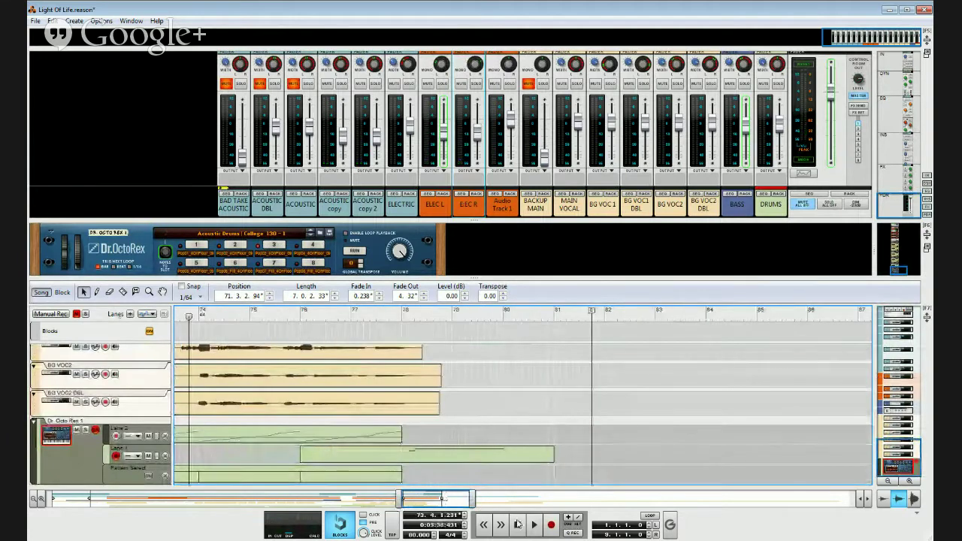
pyautogui.click(517, 524)
pyautogui.scroll(6, 605, 466)
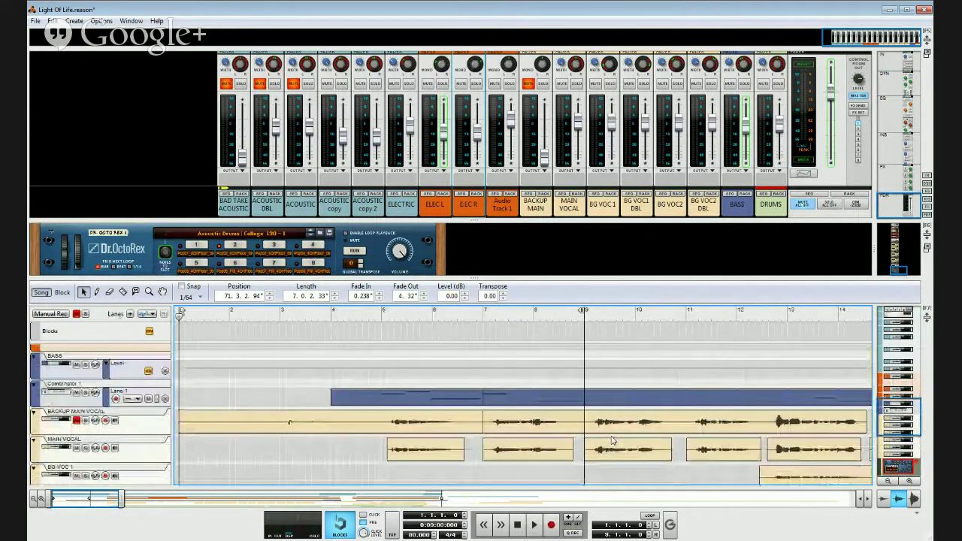
pyautogui.scroll(-3, 612, 441)
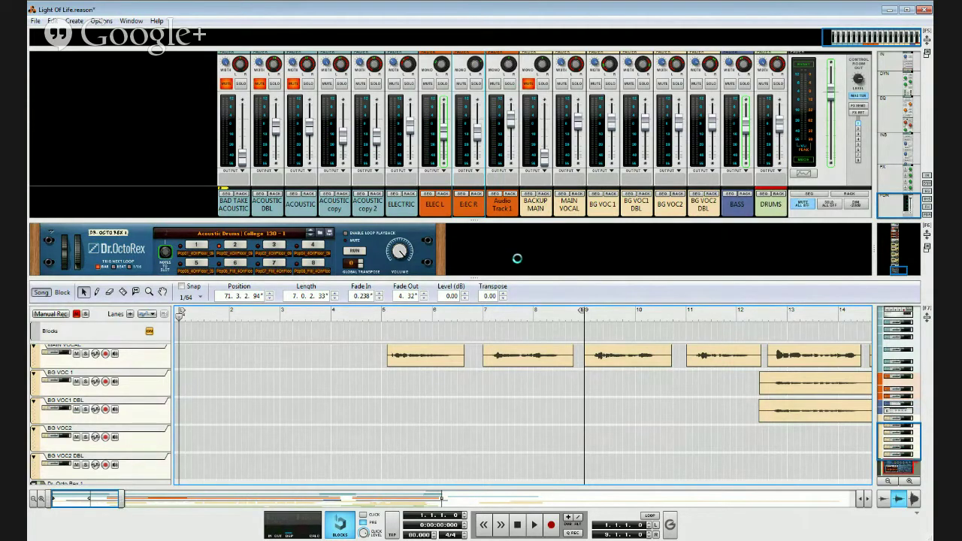
pyautogui.press('space')
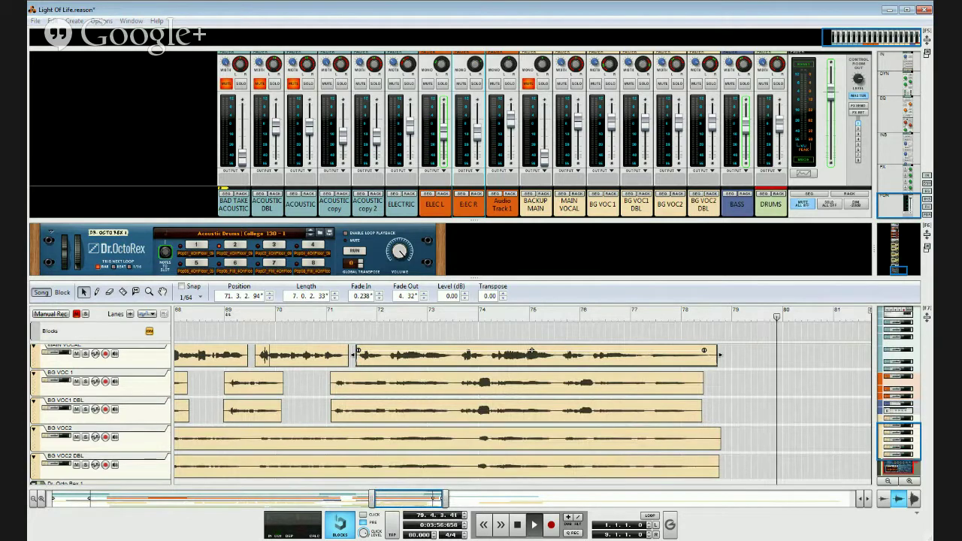
pyautogui.doubleClick(517, 524)
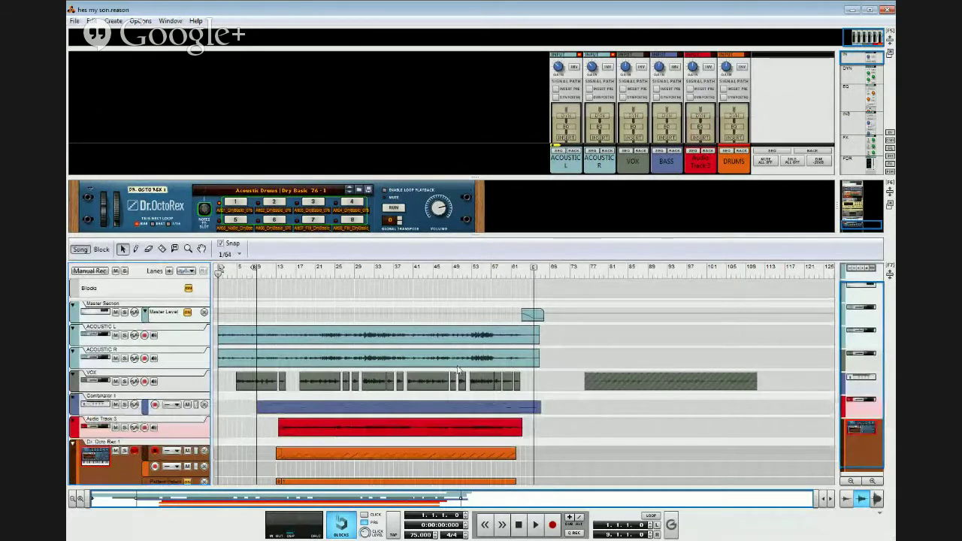
# Step: Play the "hes my son" song from the start and examine the first VOX clip as it plays
pyautogui.click(535, 523)
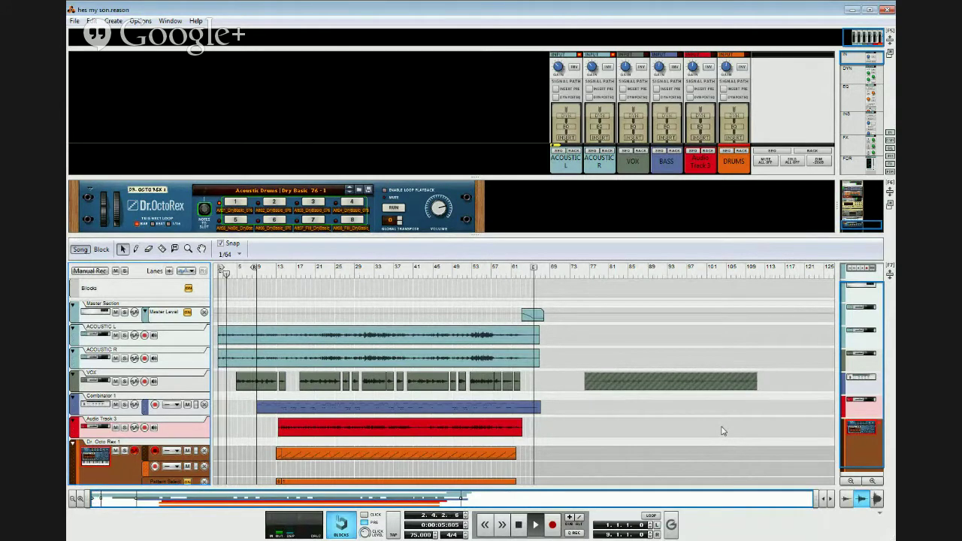
pyautogui.doubleClick(518, 525)
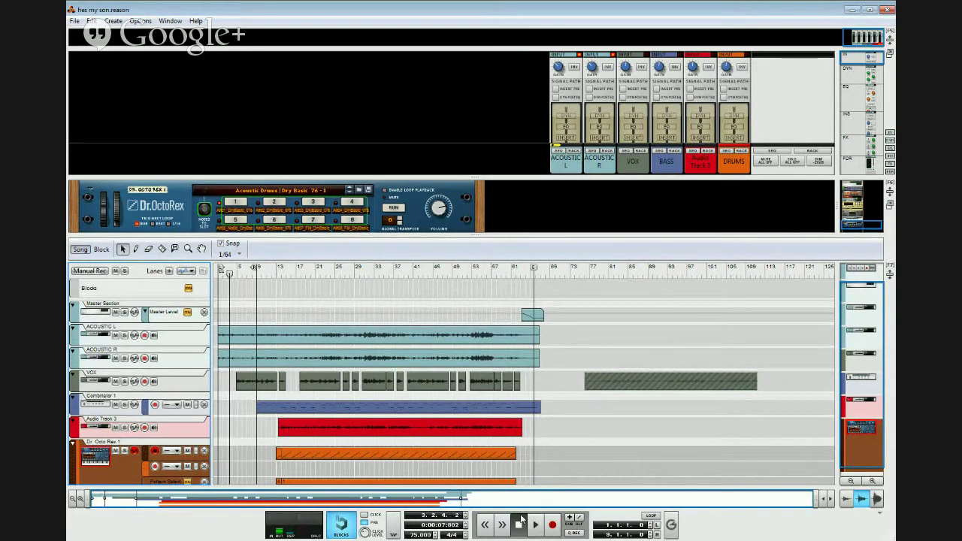
pyautogui.click(538, 524)
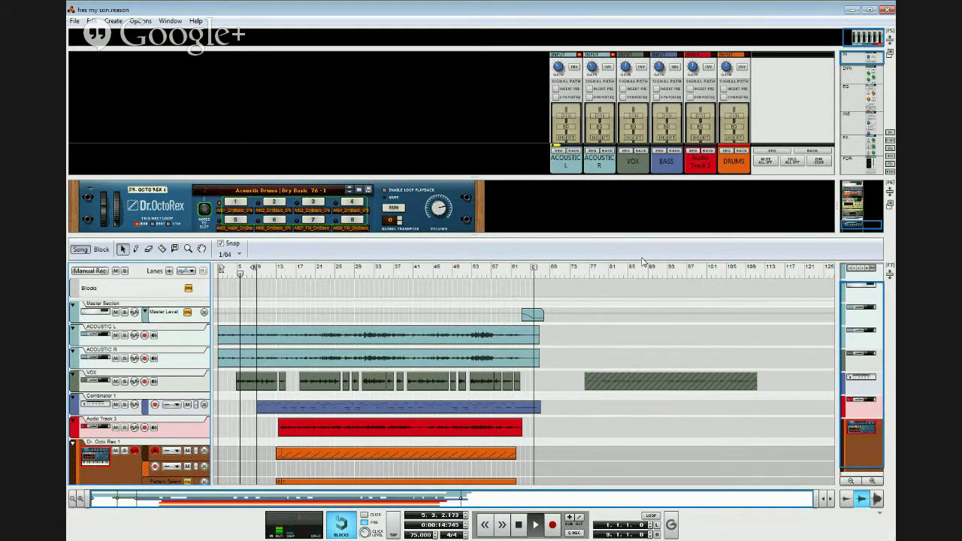
pyautogui.click(242, 381)
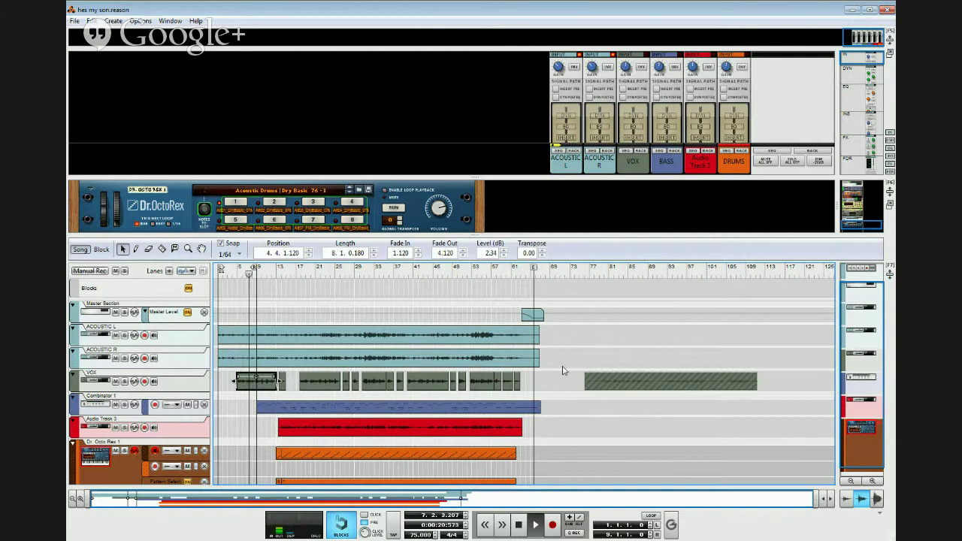
pyautogui.scroll(-1, 564, 368)
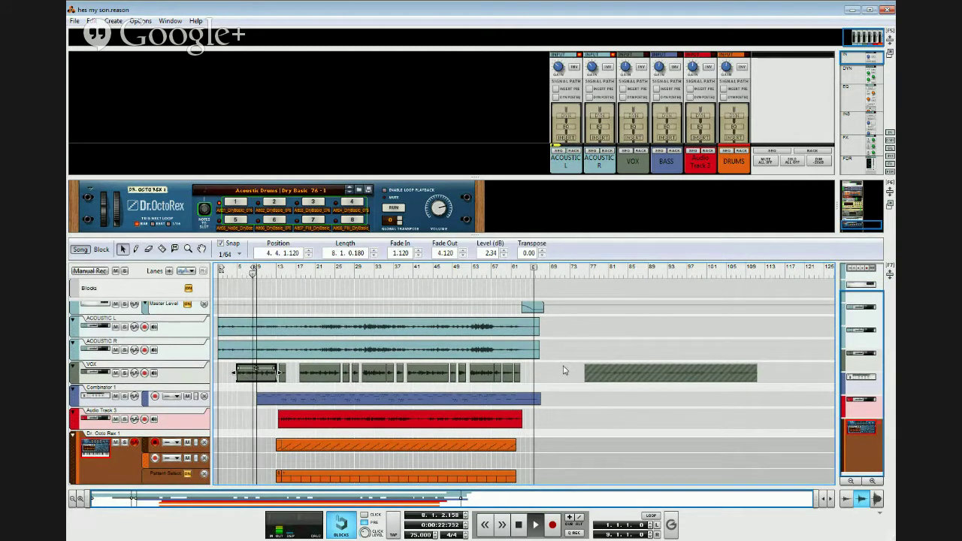
pyautogui.scroll(1, 564, 370)
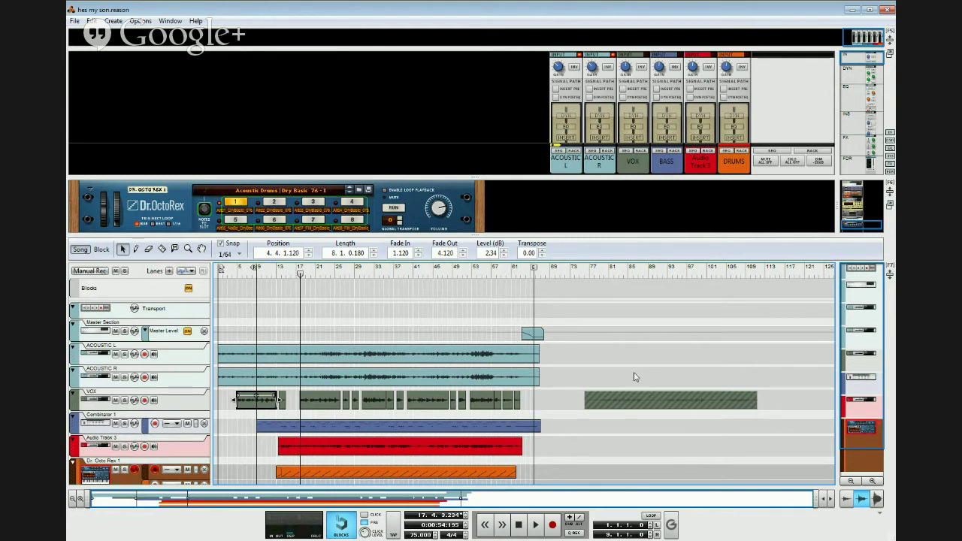
# Step: Open the Dr. Octo Rex 1 drum clip starting at bar 13 for editing and solo its track
pyautogui.scroll(-1, 633, 377)
pyautogui.scroll(1, 635, 363)
pyautogui.click(776, 424)
pyautogui.scroll(-2, 776, 423)
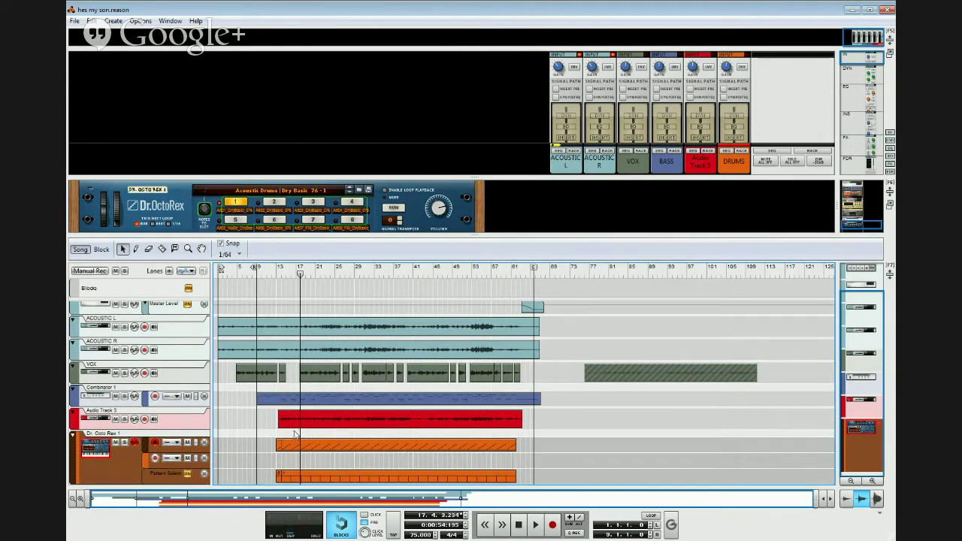
pyautogui.doubleClick(279, 446)
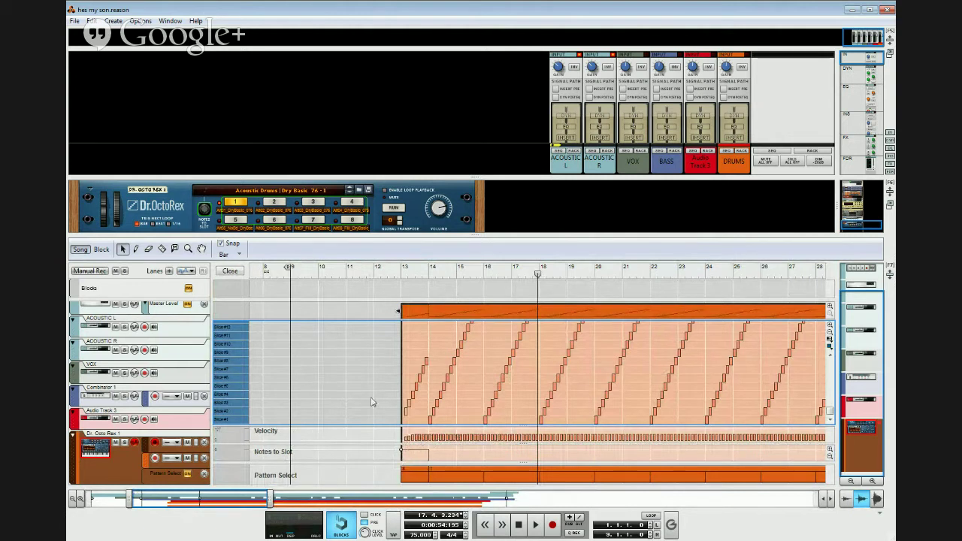
pyautogui.click(125, 443)
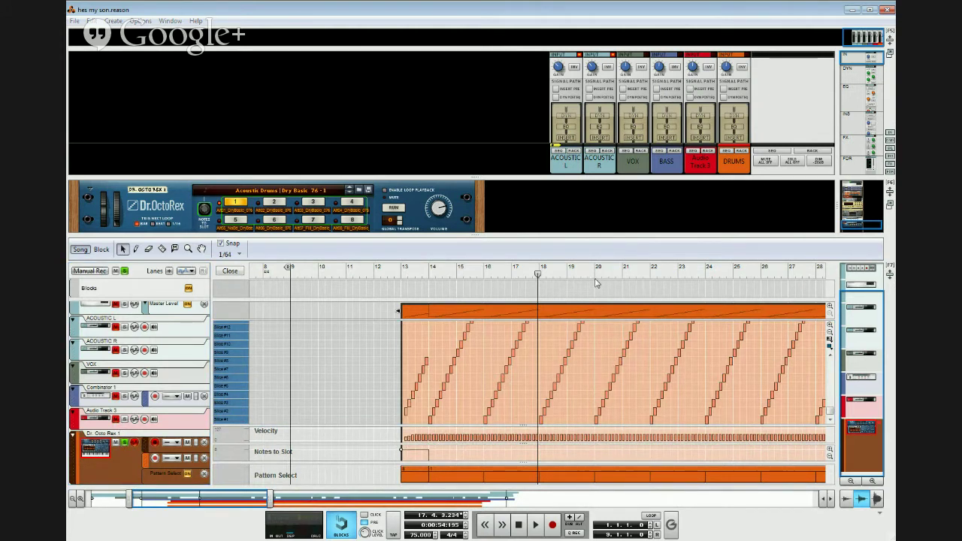
# Step: Play the soloed drum loop from bar 12 into bar 14, stop, and return the playhead to bar 12
pyautogui.click(384, 272)
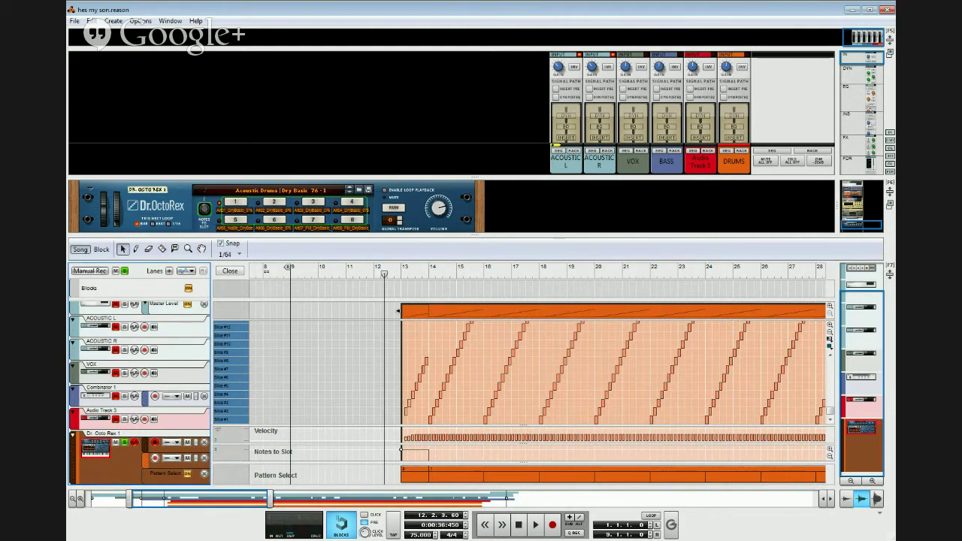
pyautogui.press('space')
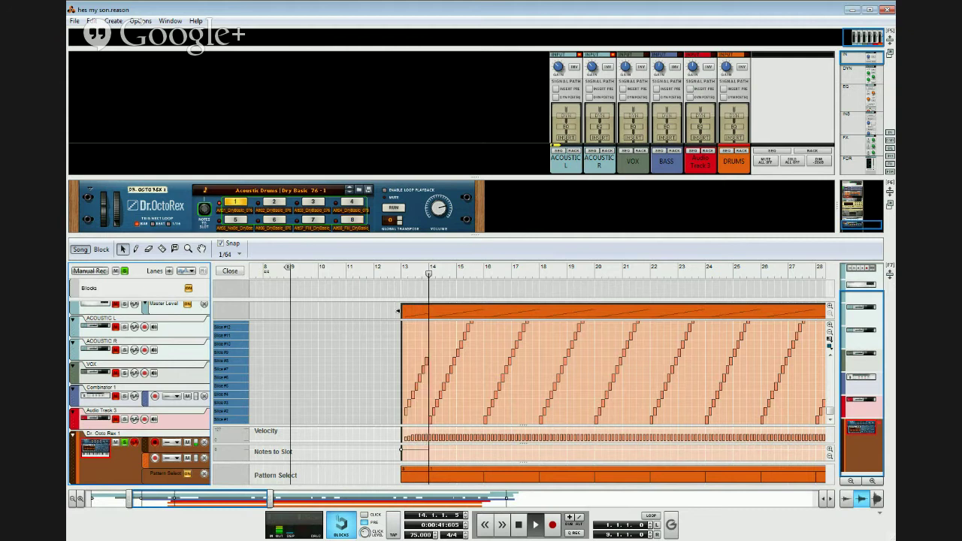
pyautogui.press('space')
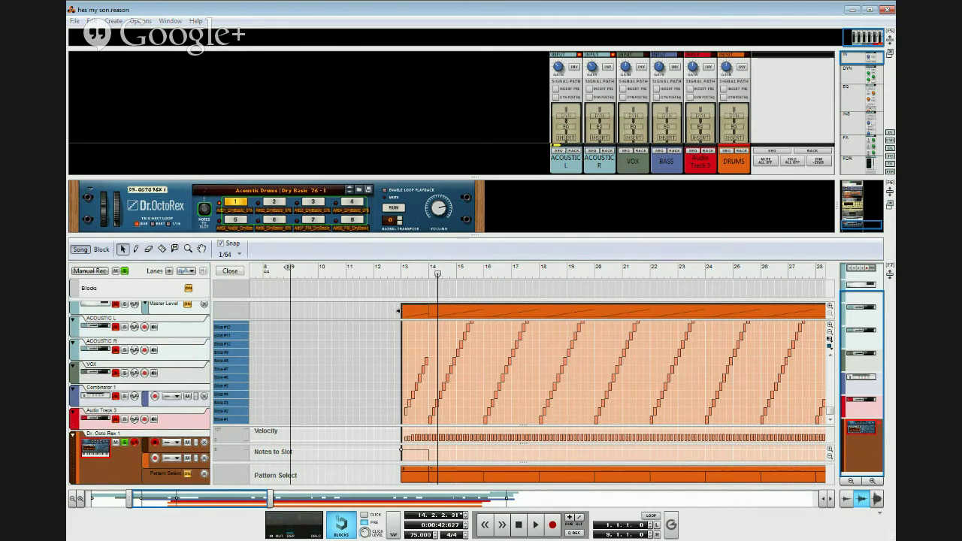
pyautogui.click(382, 275)
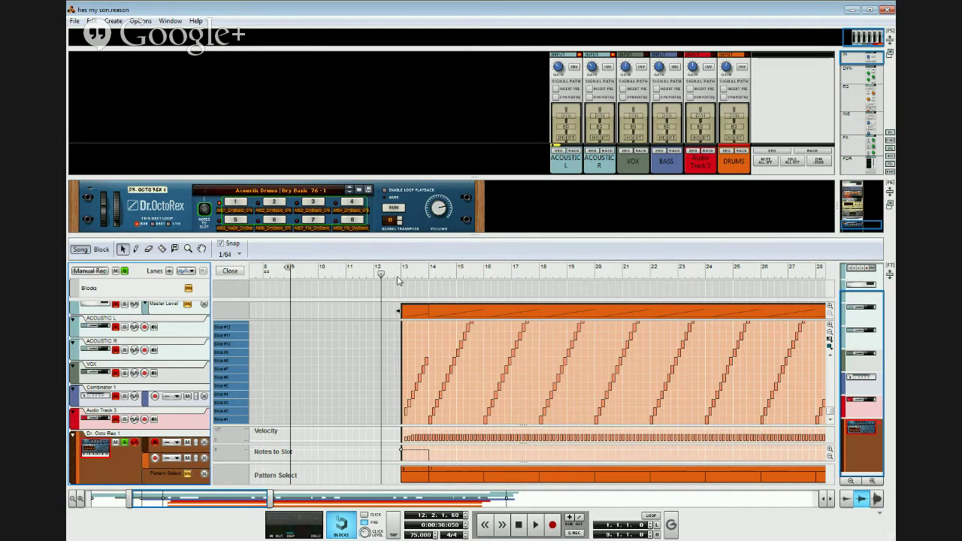
# Step: With snap at 1/64, move the E1 slice note from bar 14, beat 3 to bar 15, beat 2, and play the altered loop
pyautogui.click(445, 387)
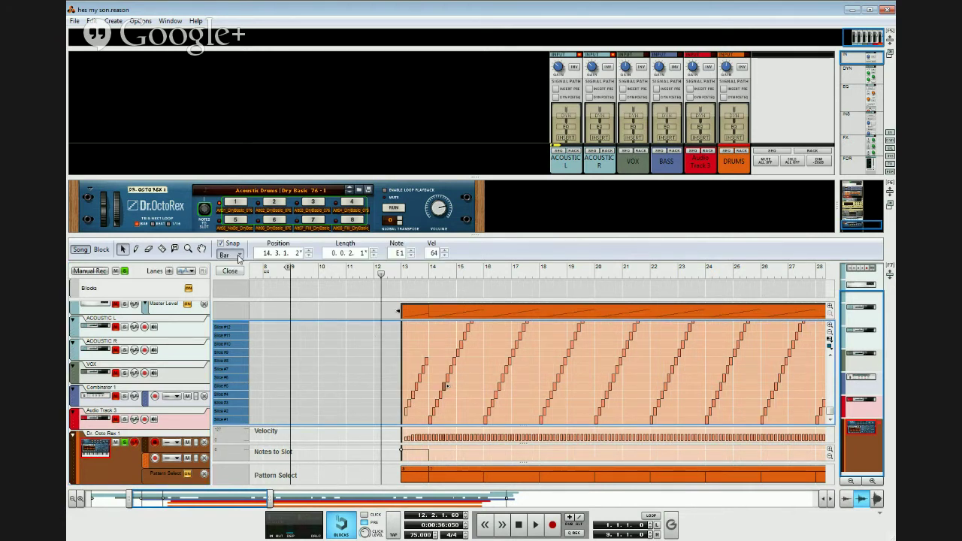
pyautogui.hotkey('ctrl', '7')
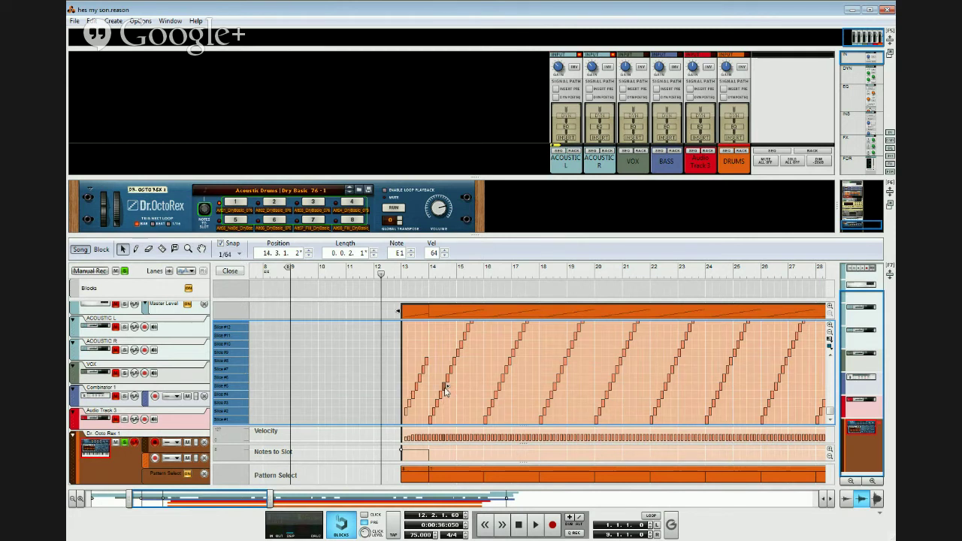
pyautogui.moveTo(445, 390); pyautogui.dragTo(470, 389)
pyautogui.click(391, 275)
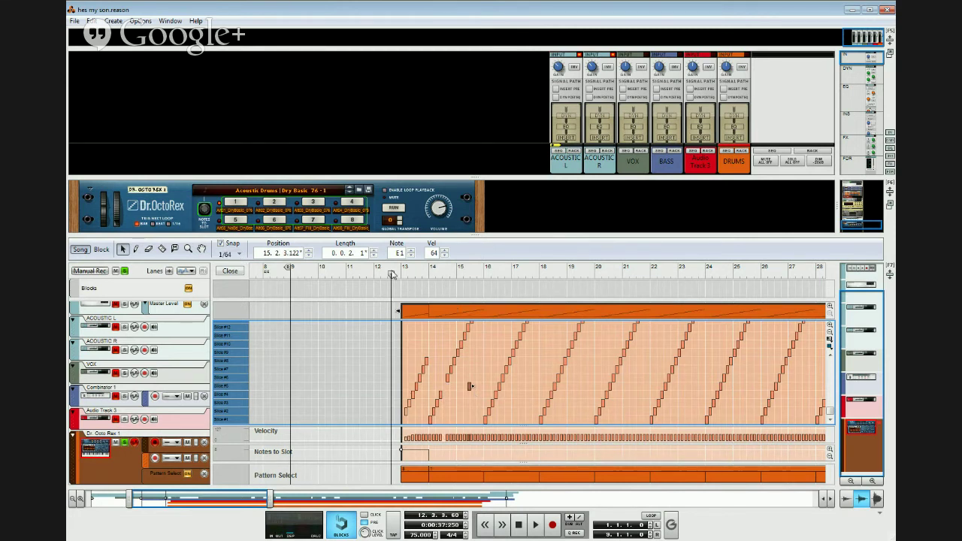
pyautogui.press('space')
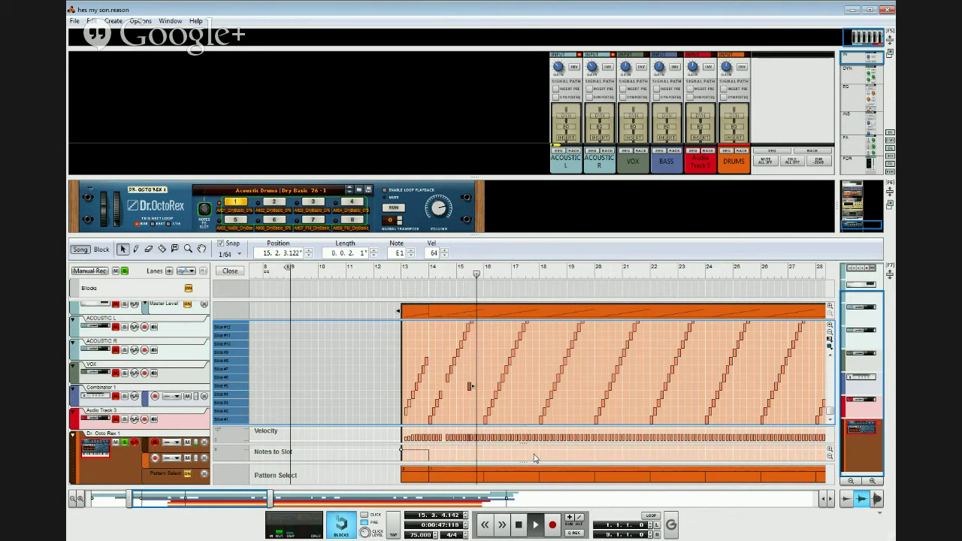
pyautogui.press('space')
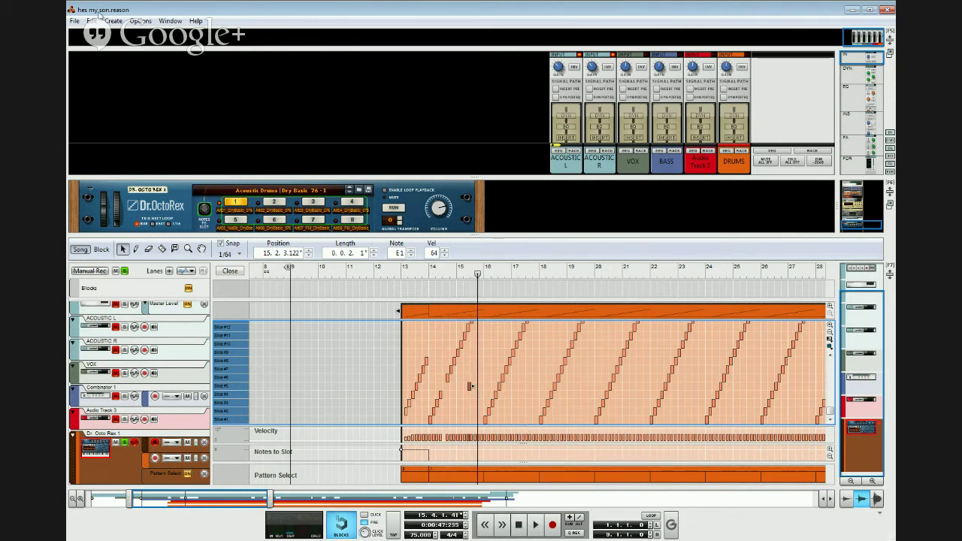
# Step: Undo the slice note's move and return the playhead to bar 12, just ahead of the drum clip
pyautogui.click(446, 386)
pyautogui.click(392, 274)
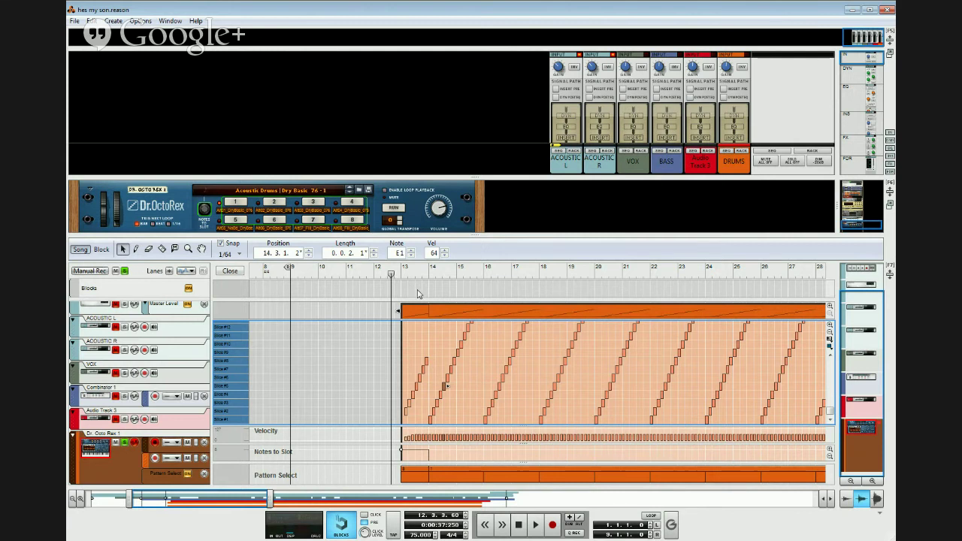